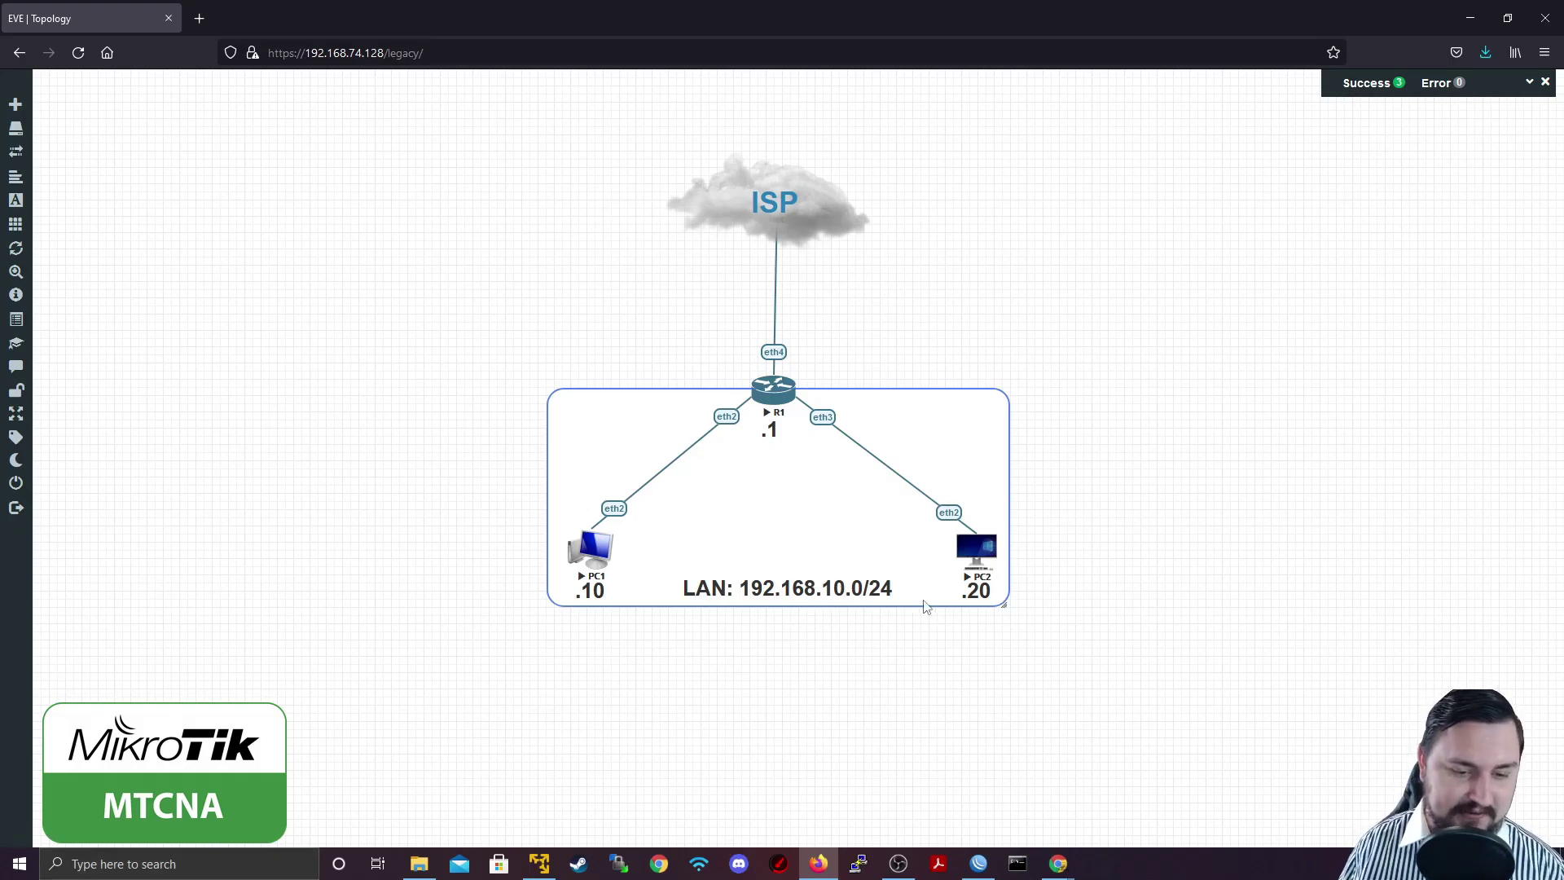
# - Bring R1's WinBox session forward and close the Bridge, Interface and Address List windows
pyautogui.click(982, 862)
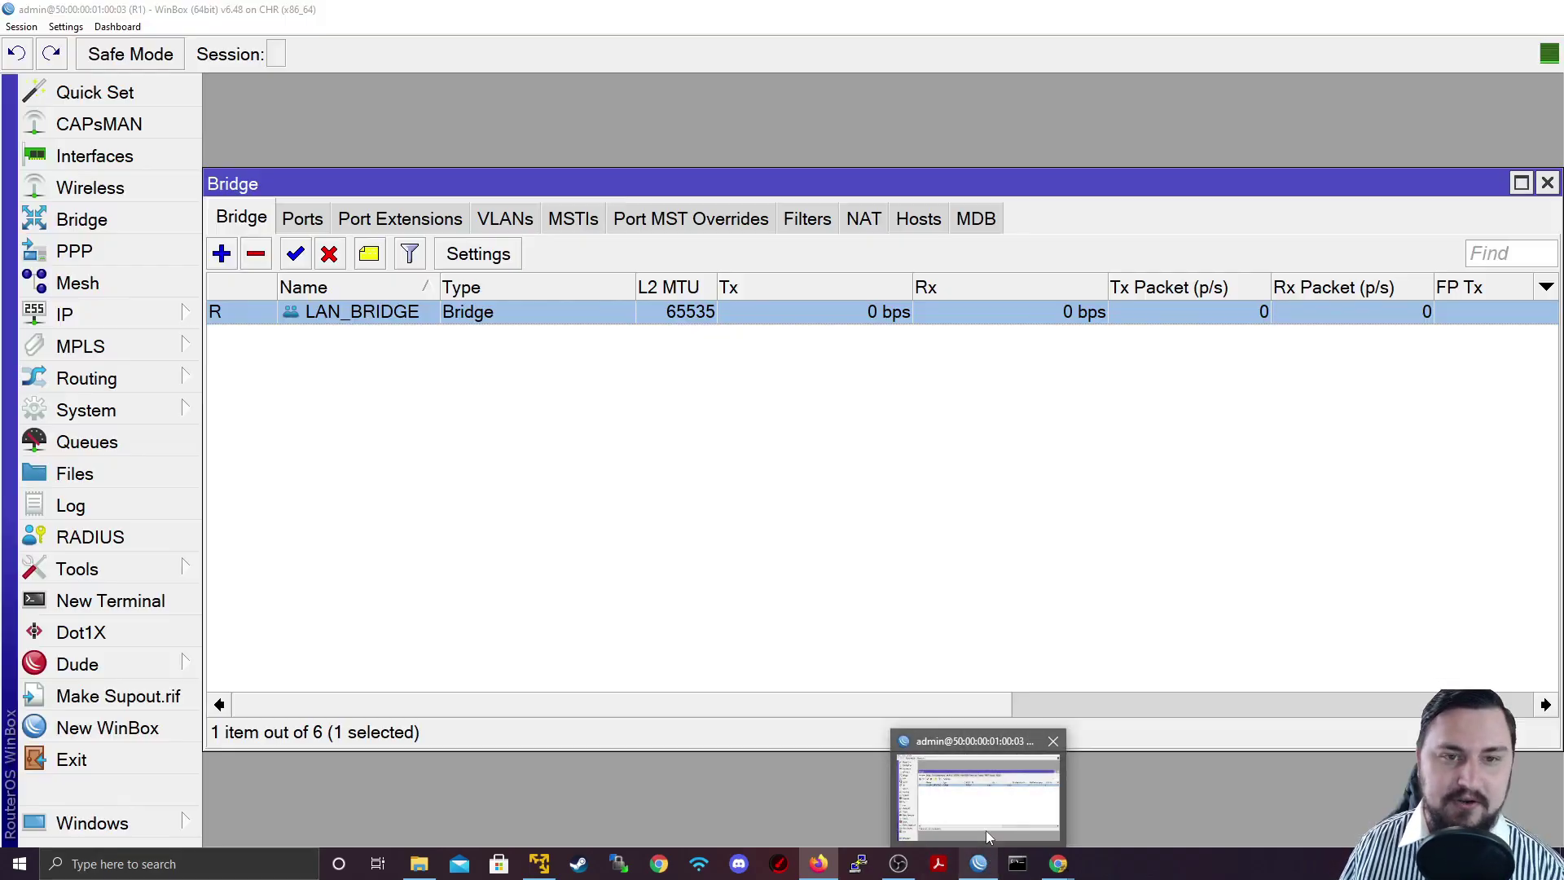
pyautogui.click(1547, 183)
pyautogui.click(1547, 182)
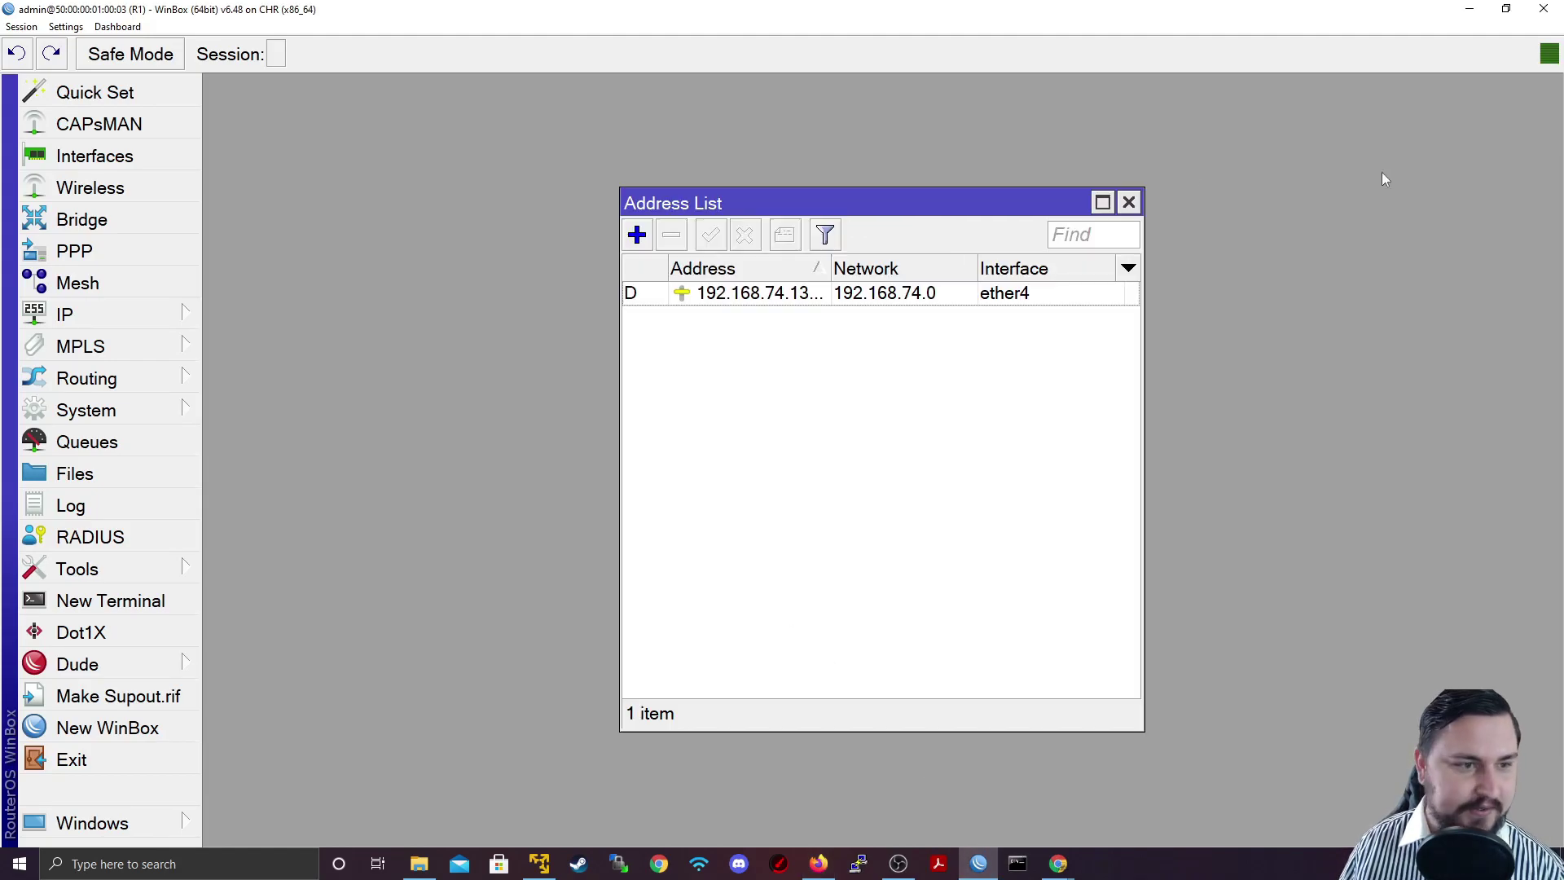
pyautogui.click(1130, 203)
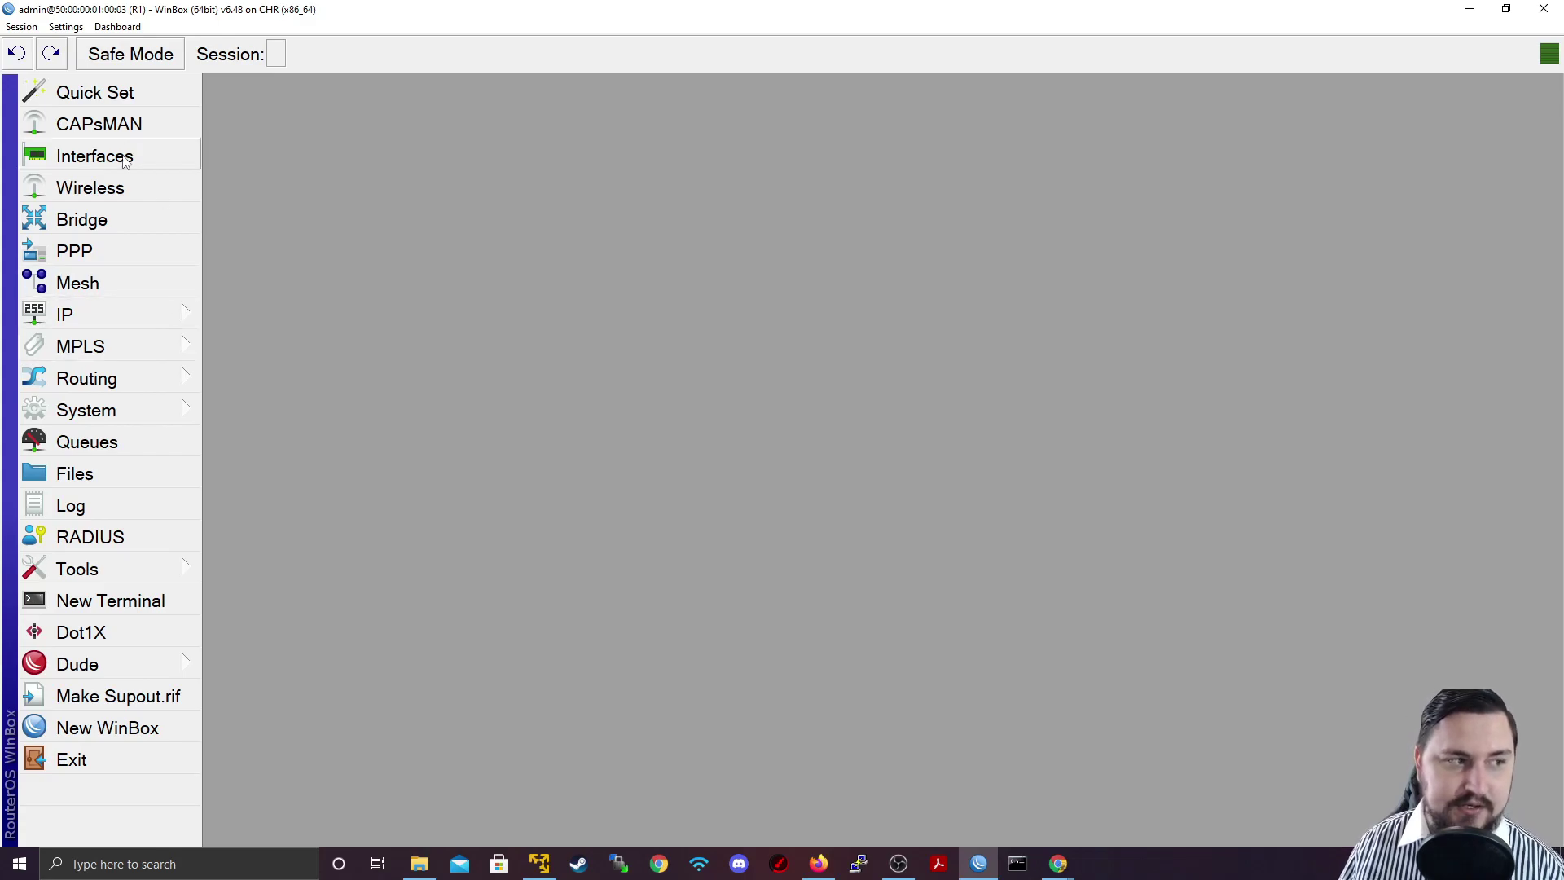
# - Review R1's interfaces sorted by name, checking ether1 and LAN_BRIDGE, then close the list
pyautogui.click(98, 155)
pyautogui.click(399, 290)
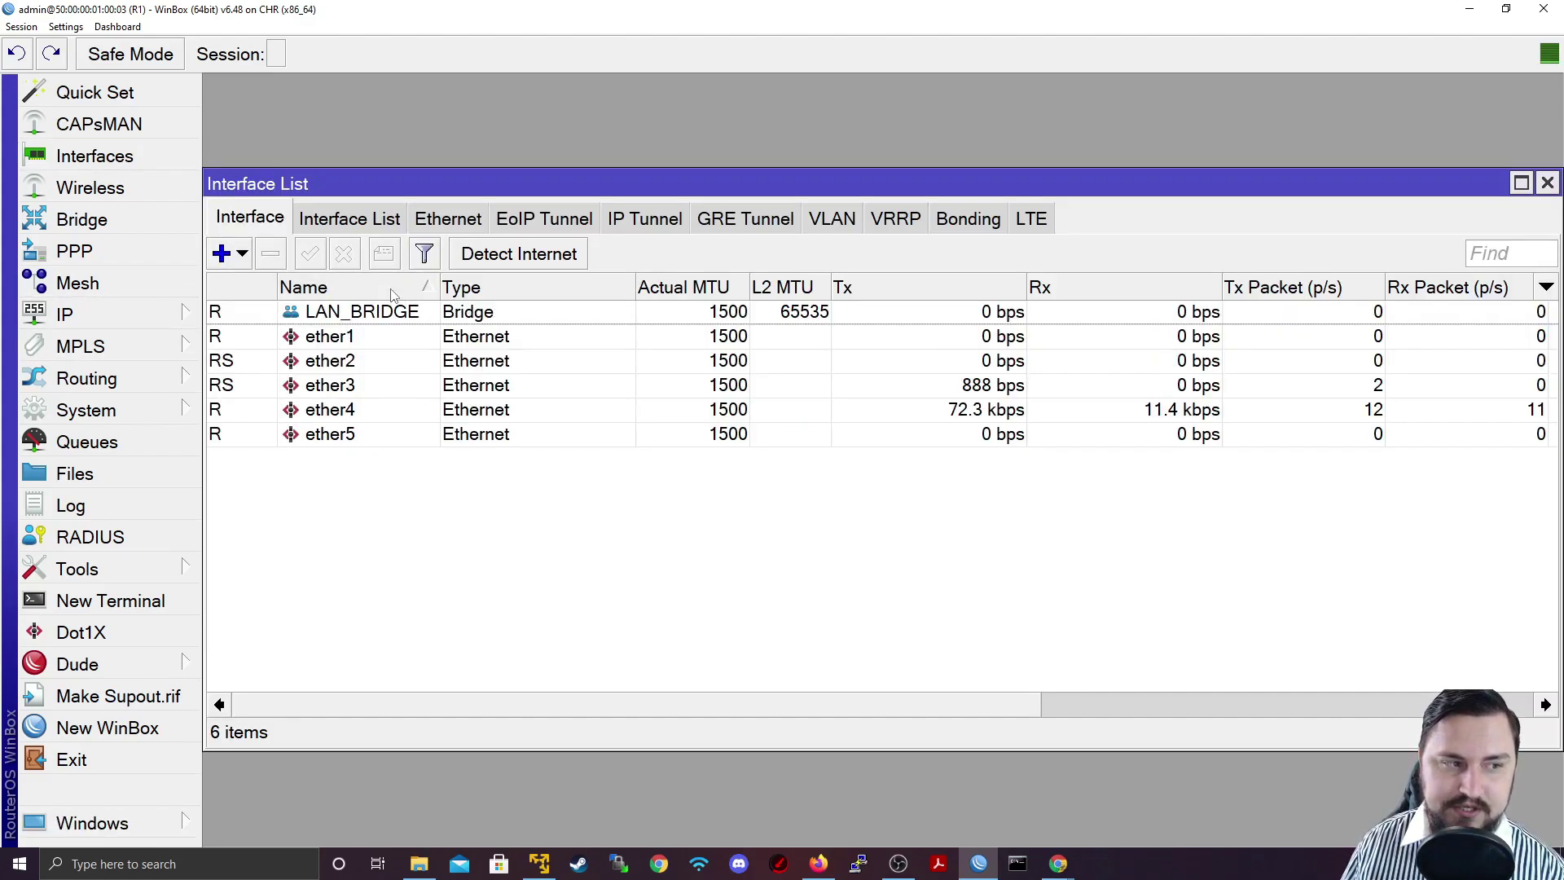
pyautogui.click(330, 334)
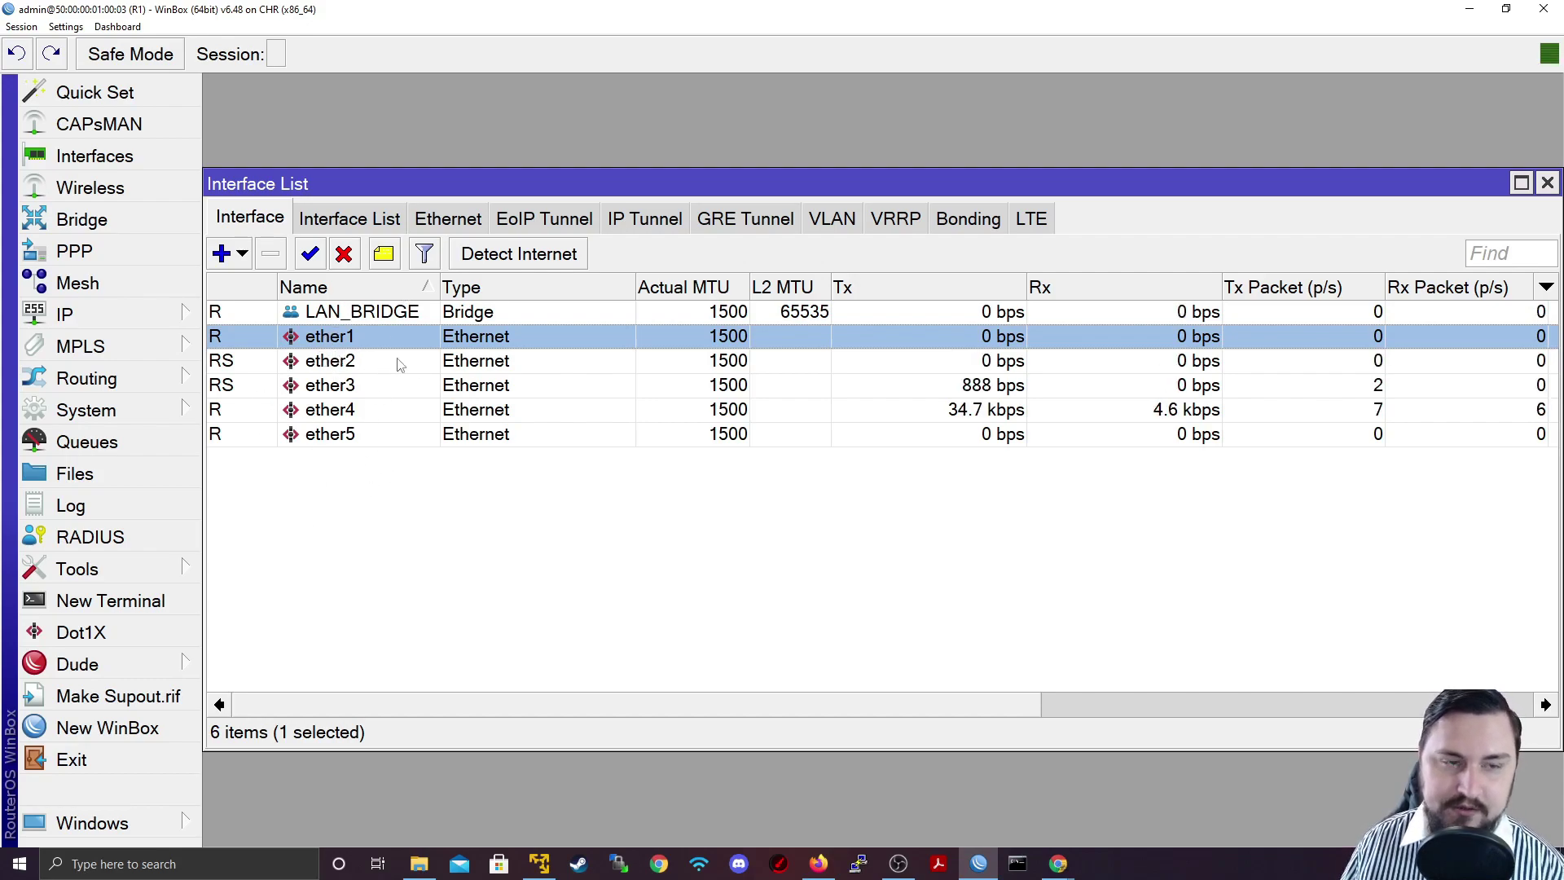
pyautogui.click(391, 312)
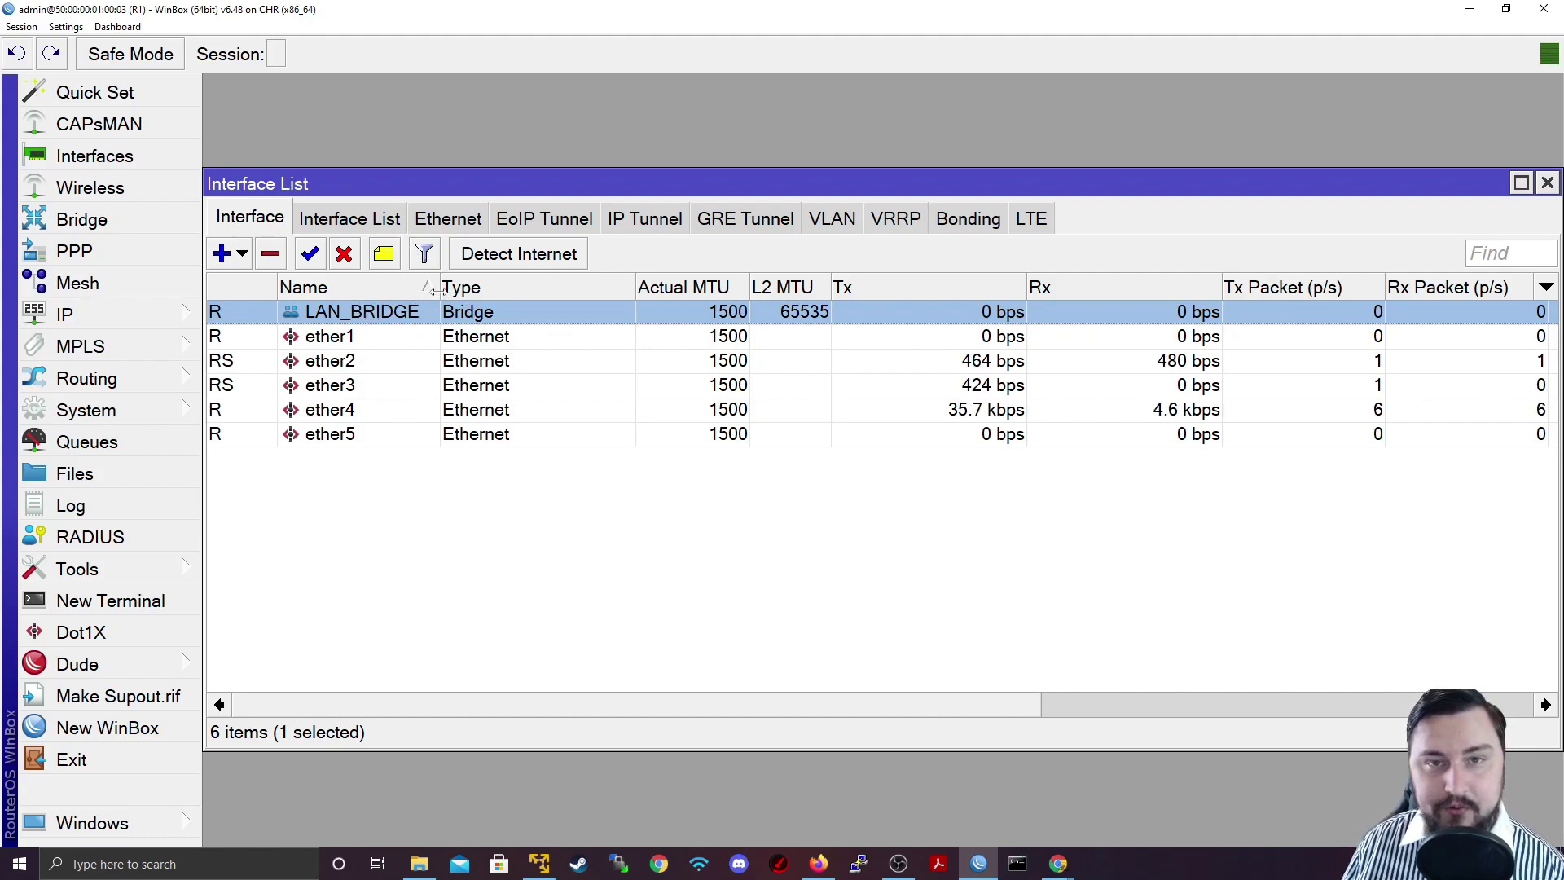
pyautogui.click(1547, 183)
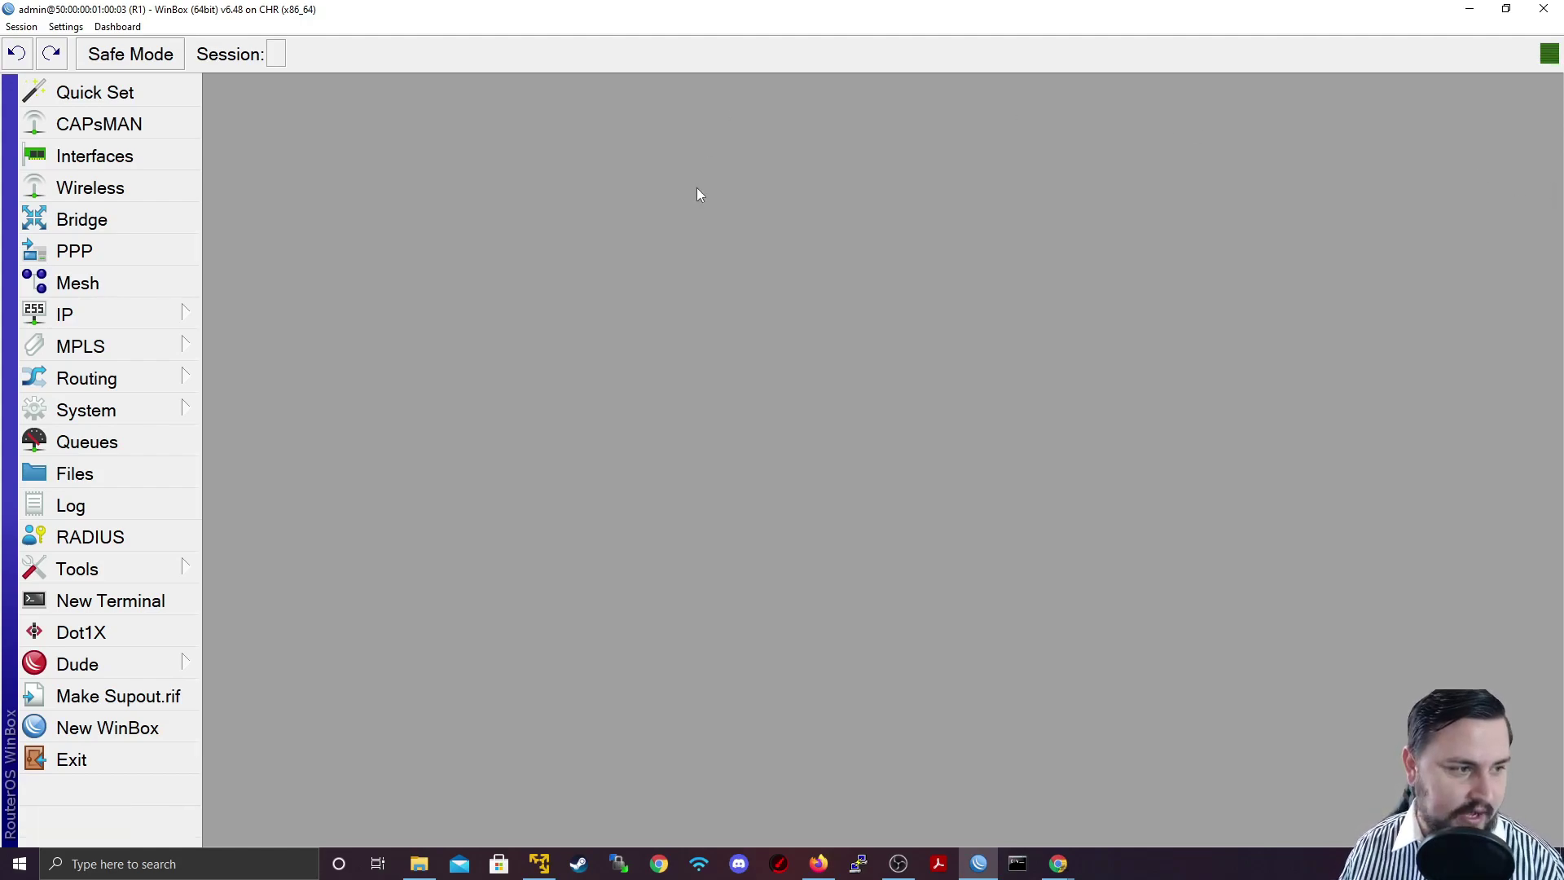
# - Run DHCP Setup with LAN_BRIDGE as interface up to the address-space step offering 0.0.0.0/0
pyautogui.click(149, 321)
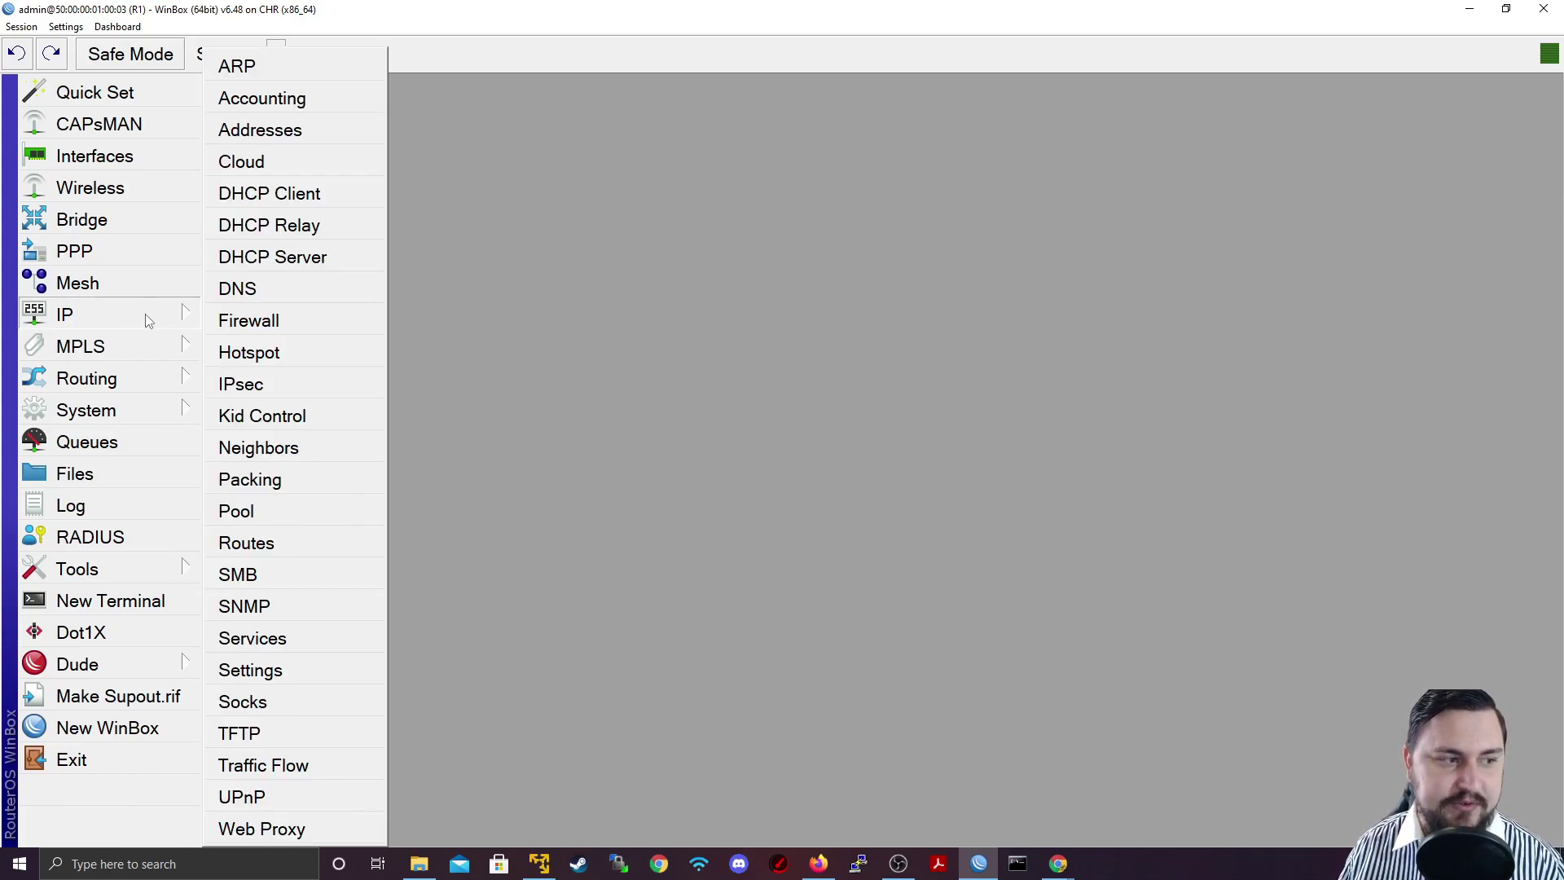
pyautogui.click(269, 257)
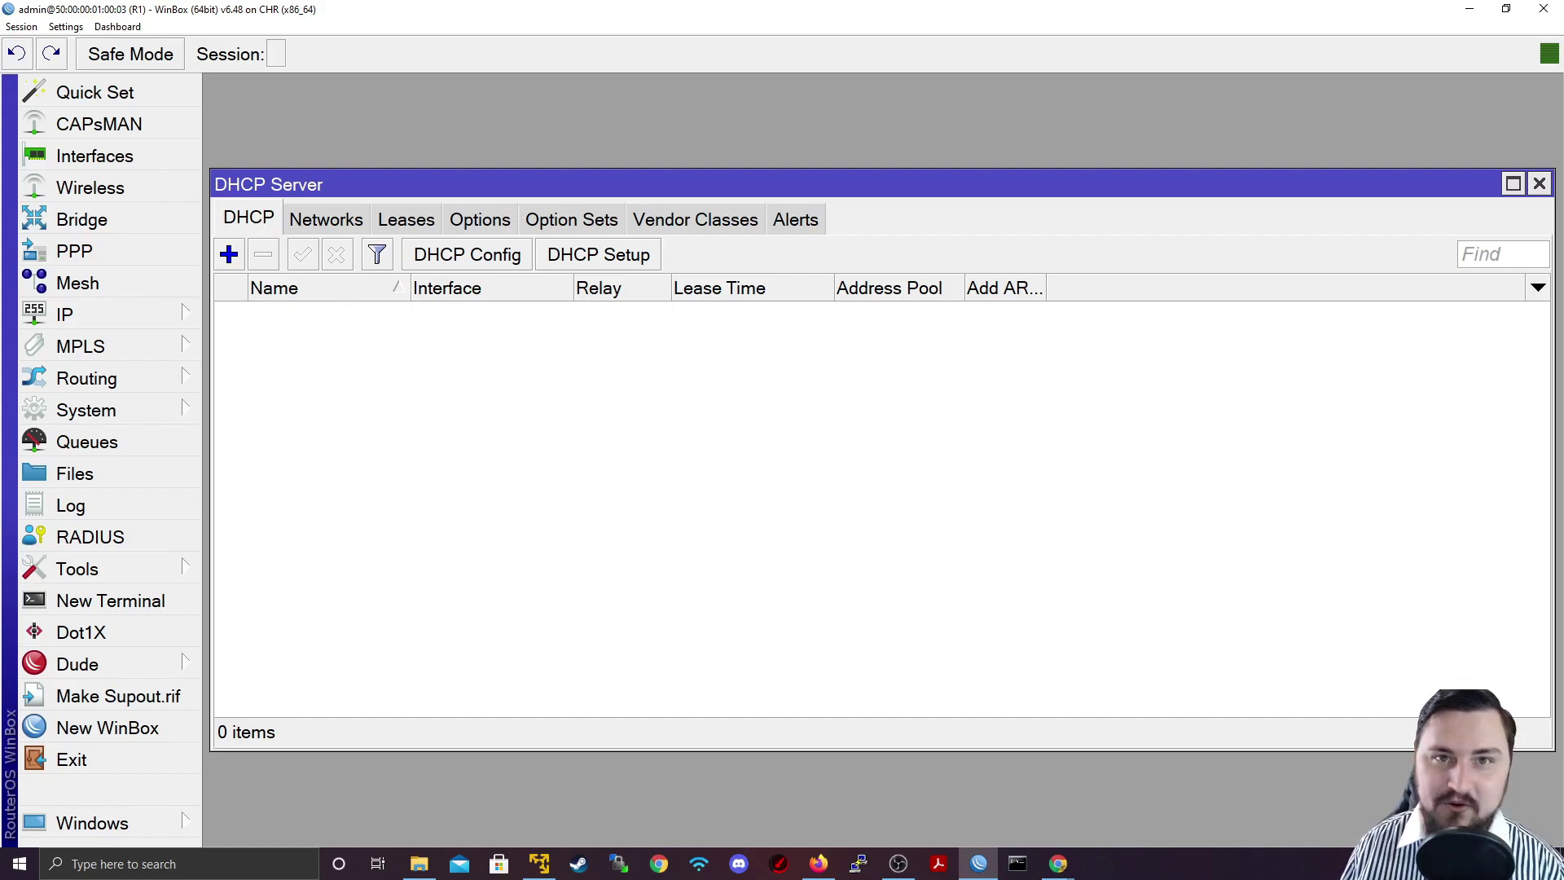
pyautogui.click(617, 265)
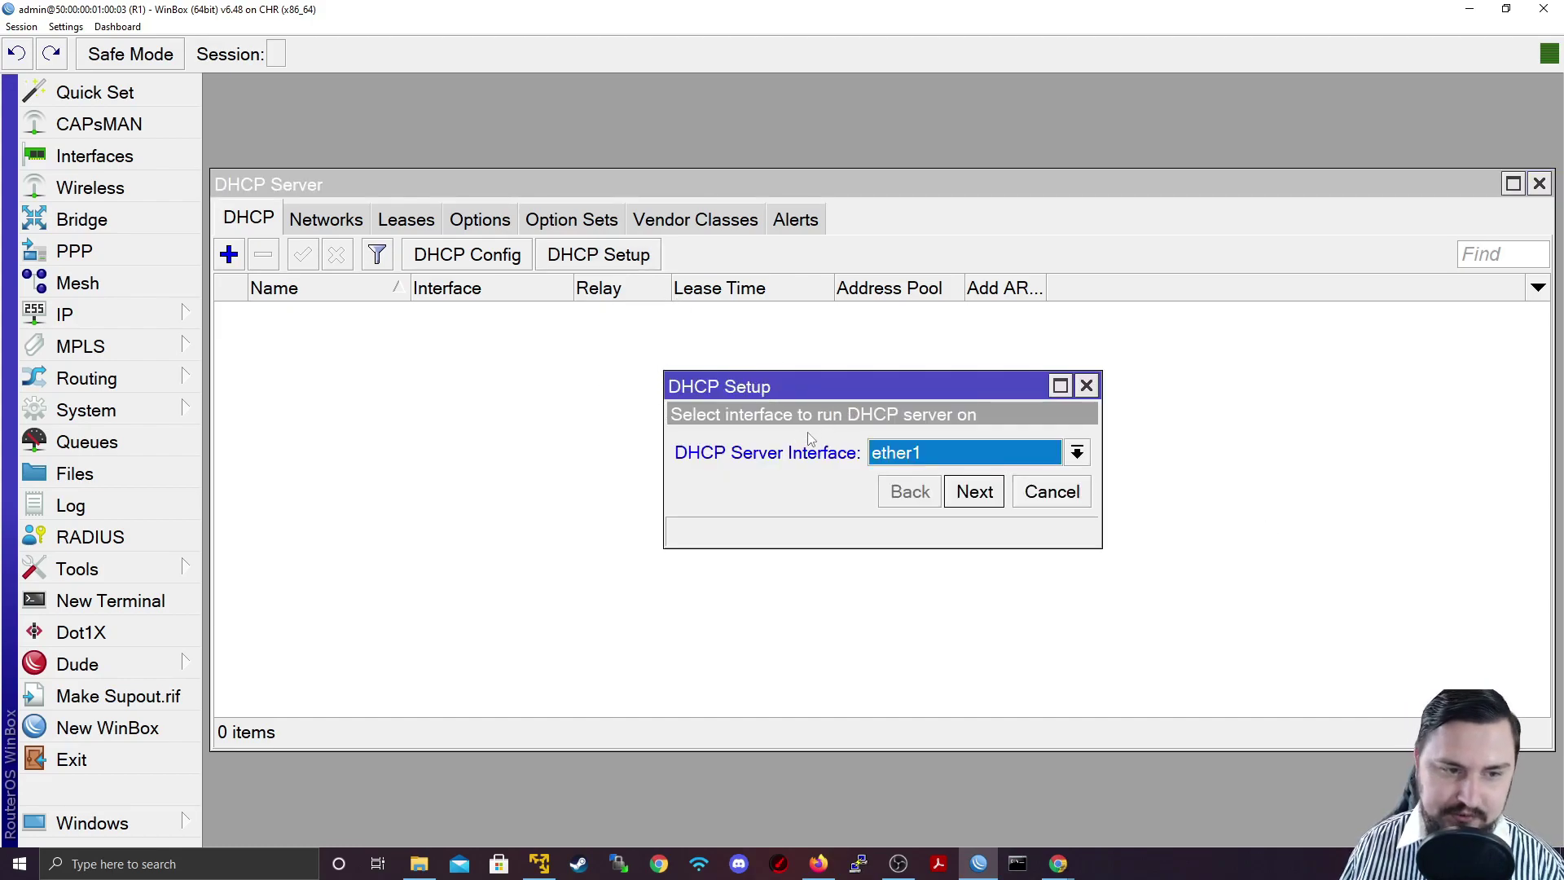
pyautogui.click(874, 446)
pyautogui.click(900, 479)
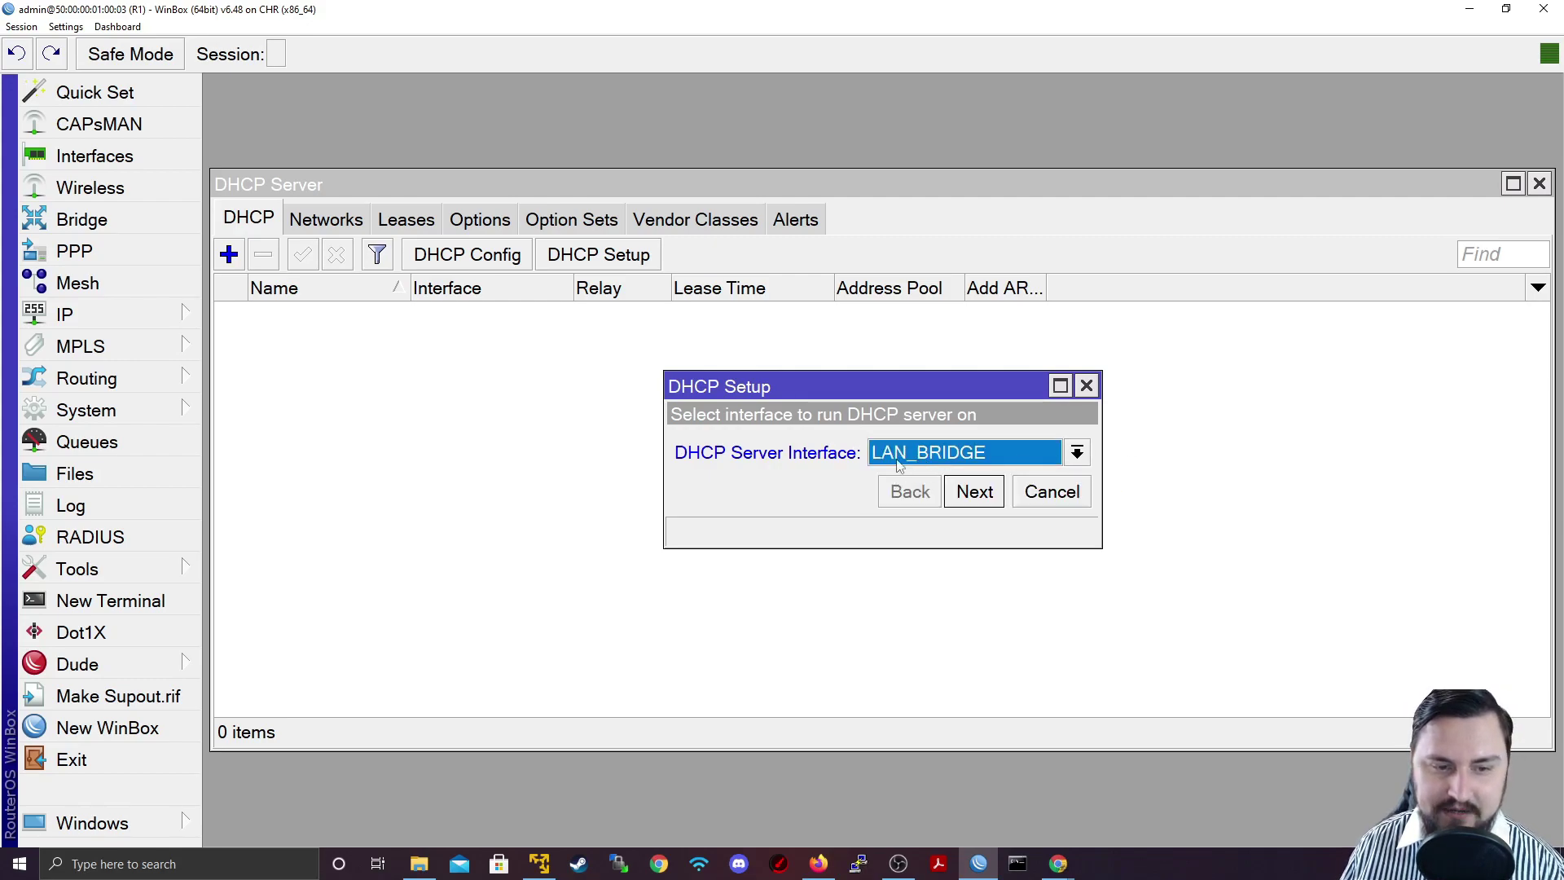
pyautogui.click(975, 495)
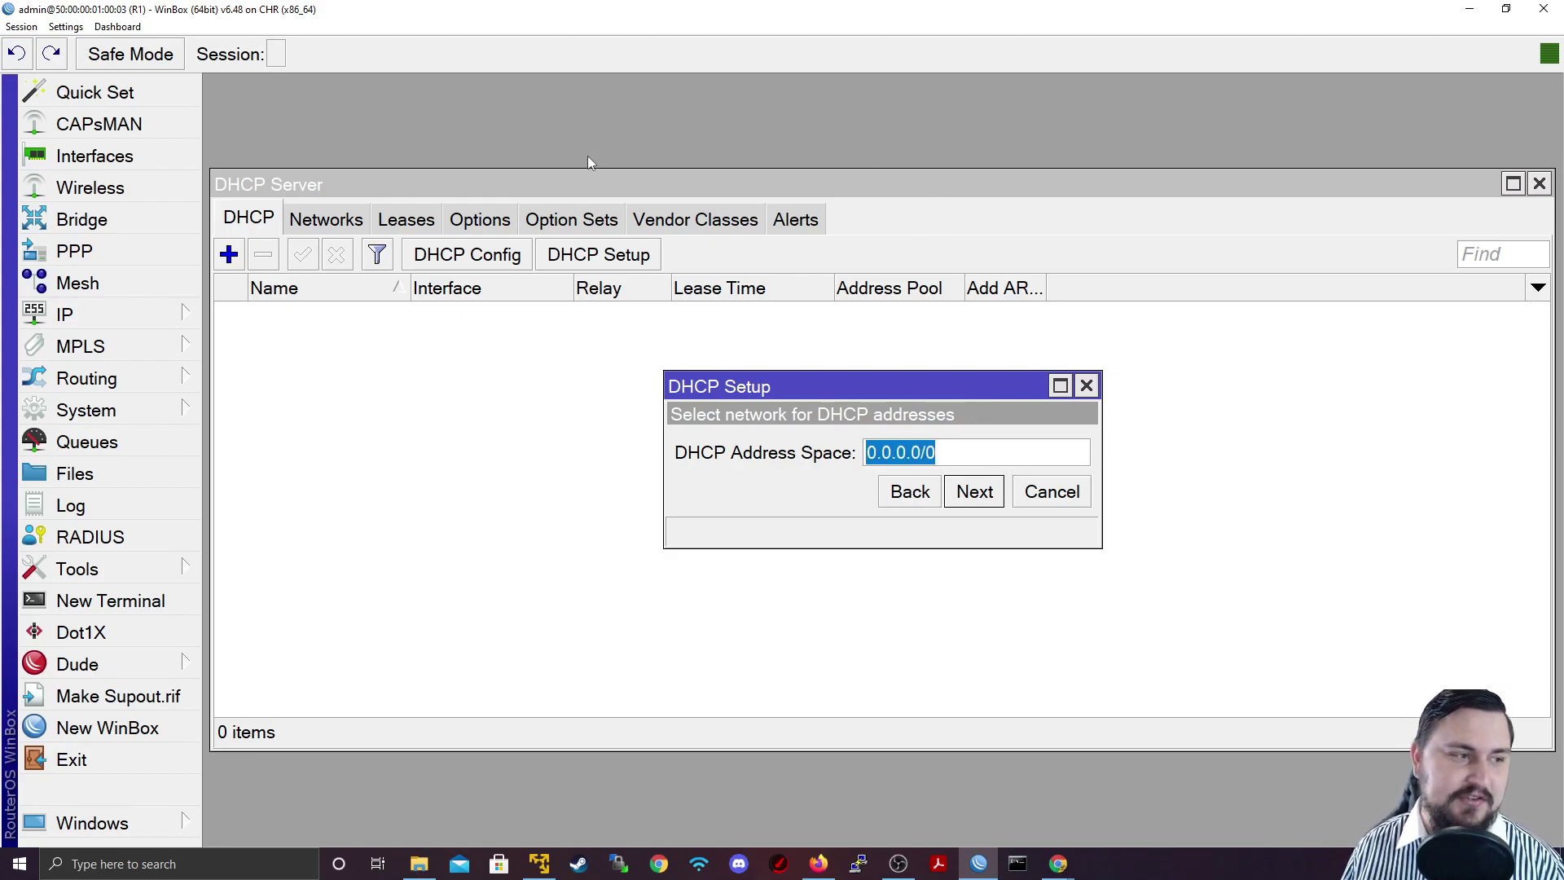
pyautogui.click(163, 315)
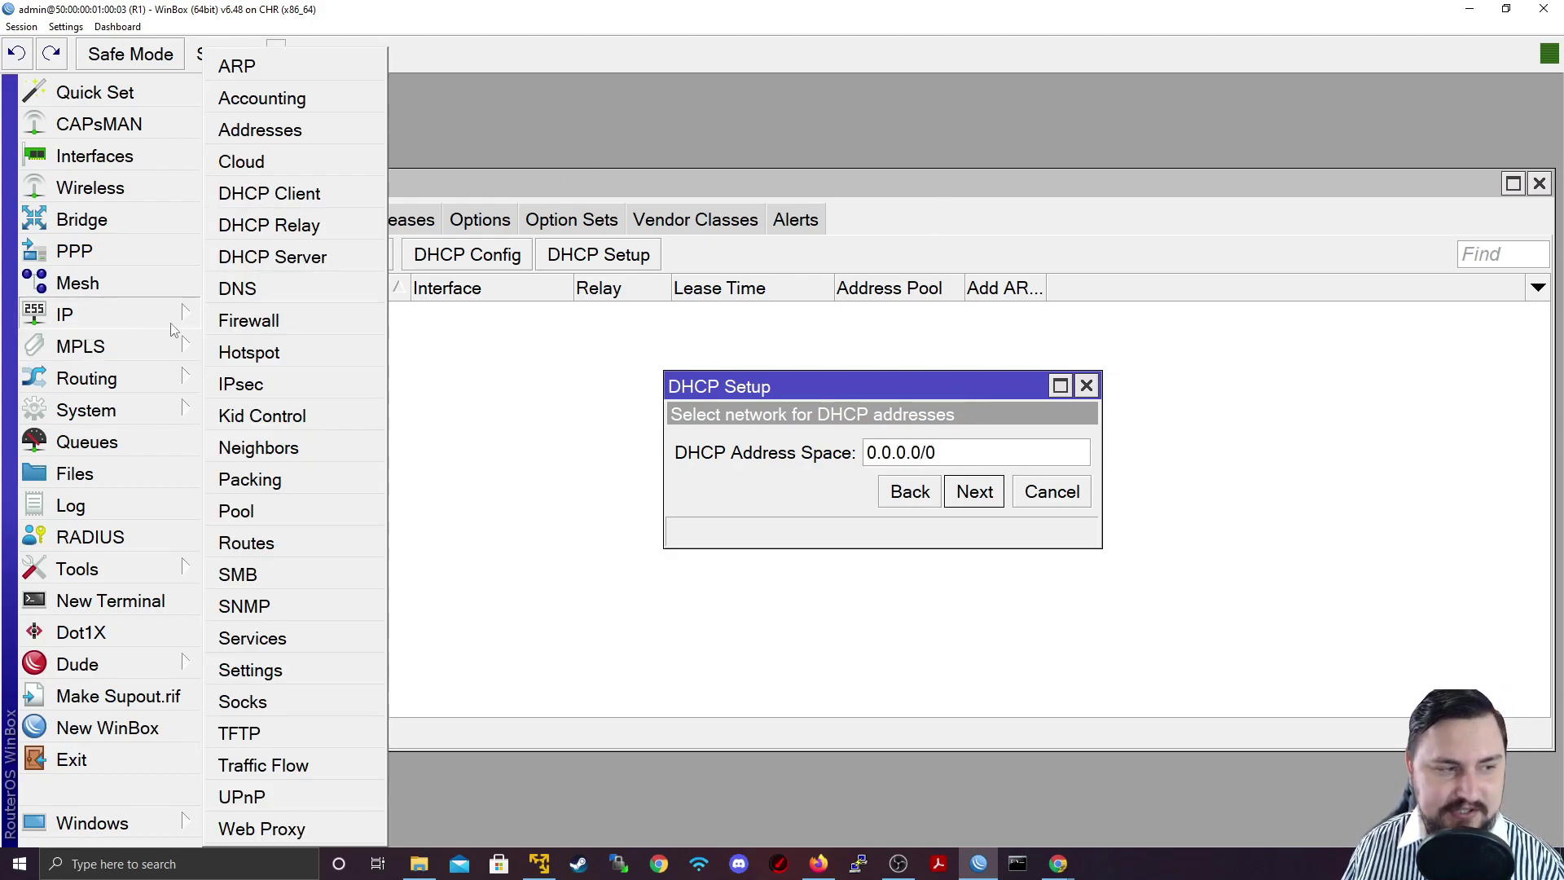
# - Add the IP address 192.168.10.1/24 to the LAN_BRIDGE interface
pyautogui.click(317, 150)
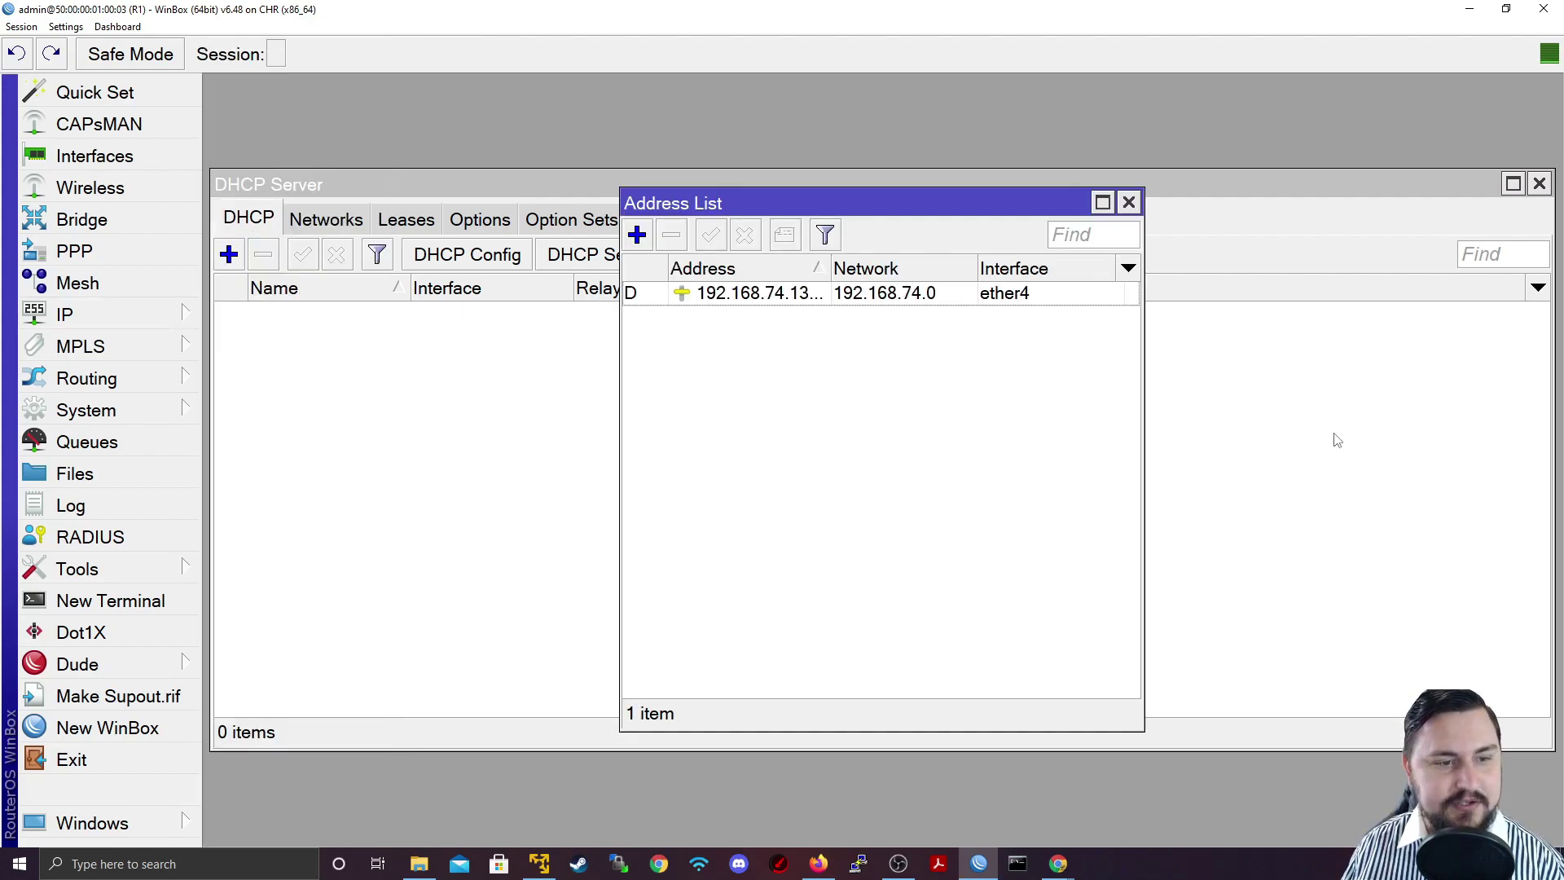
pyautogui.click(637, 236)
pyautogui.write('192.168')
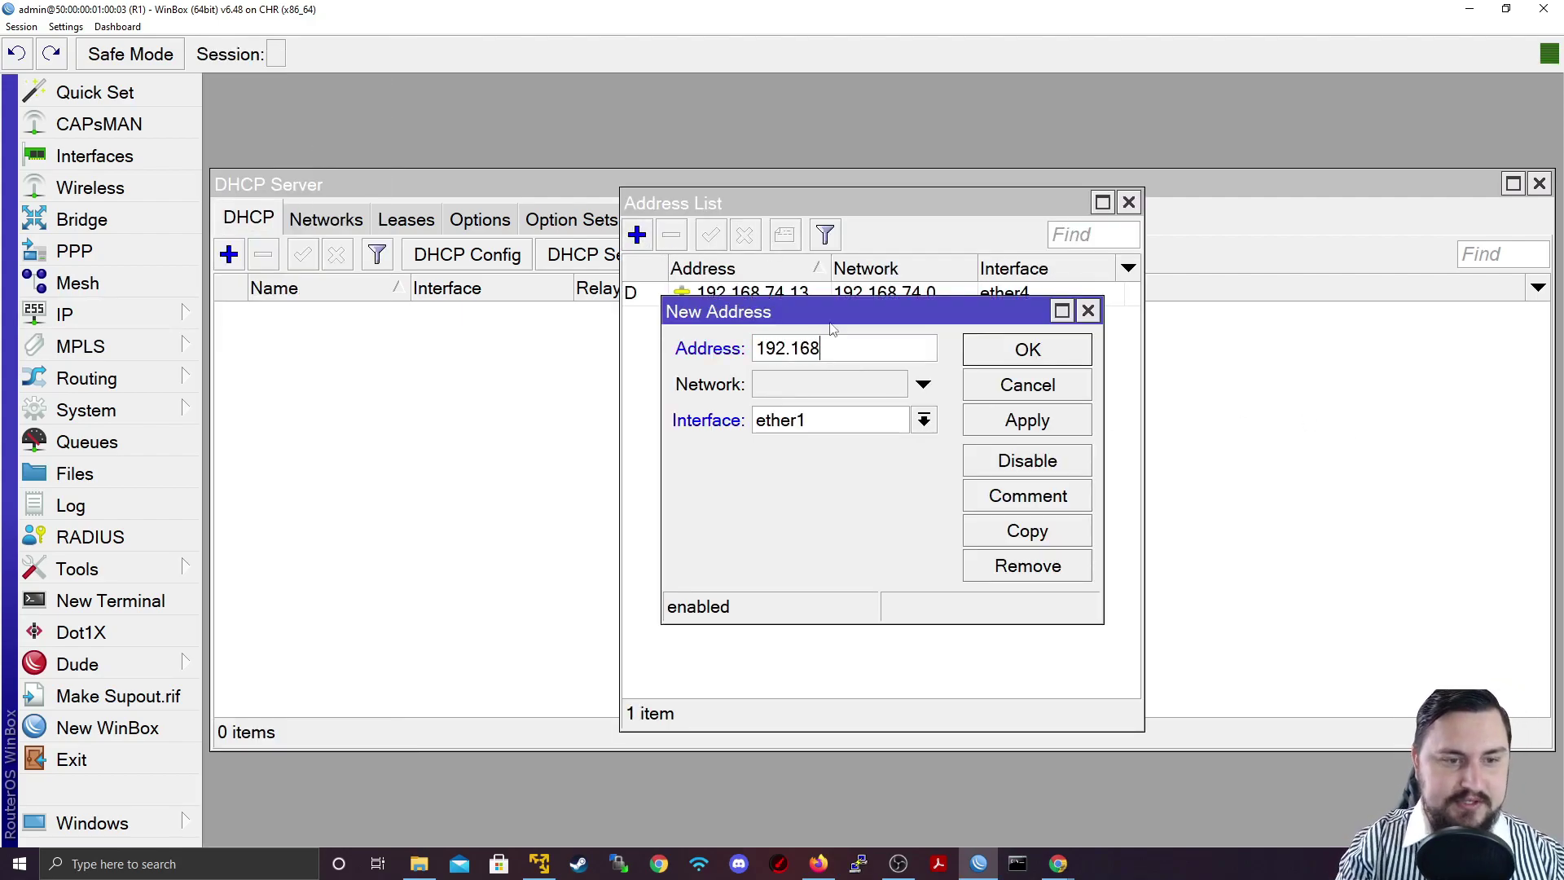
pyautogui.write('.10.1/24')
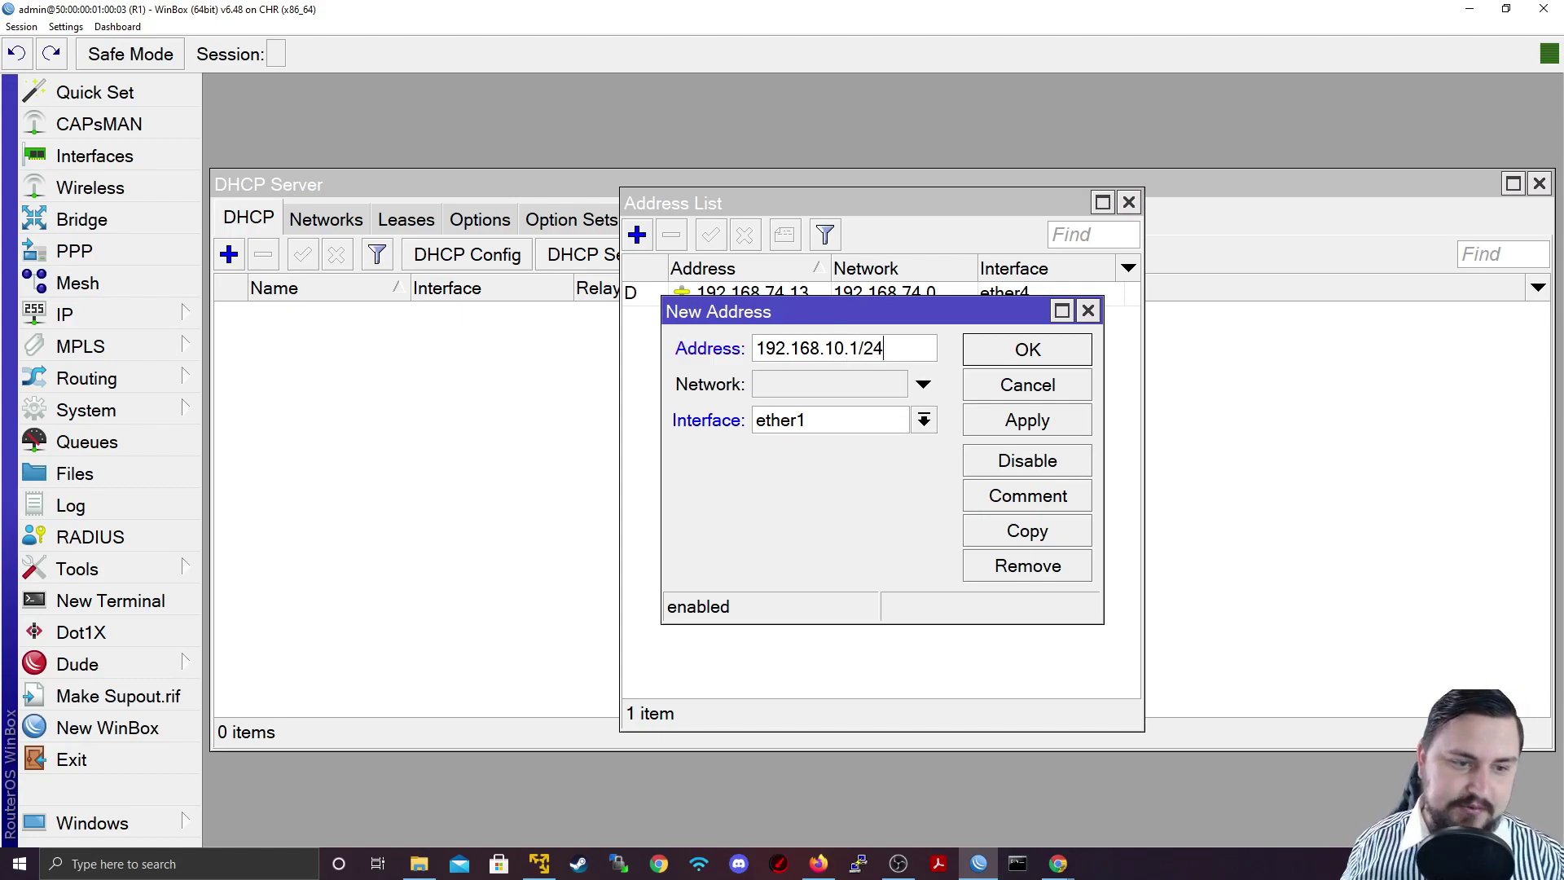
pyautogui.click(924, 419)
pyautogui.click(814, 447)
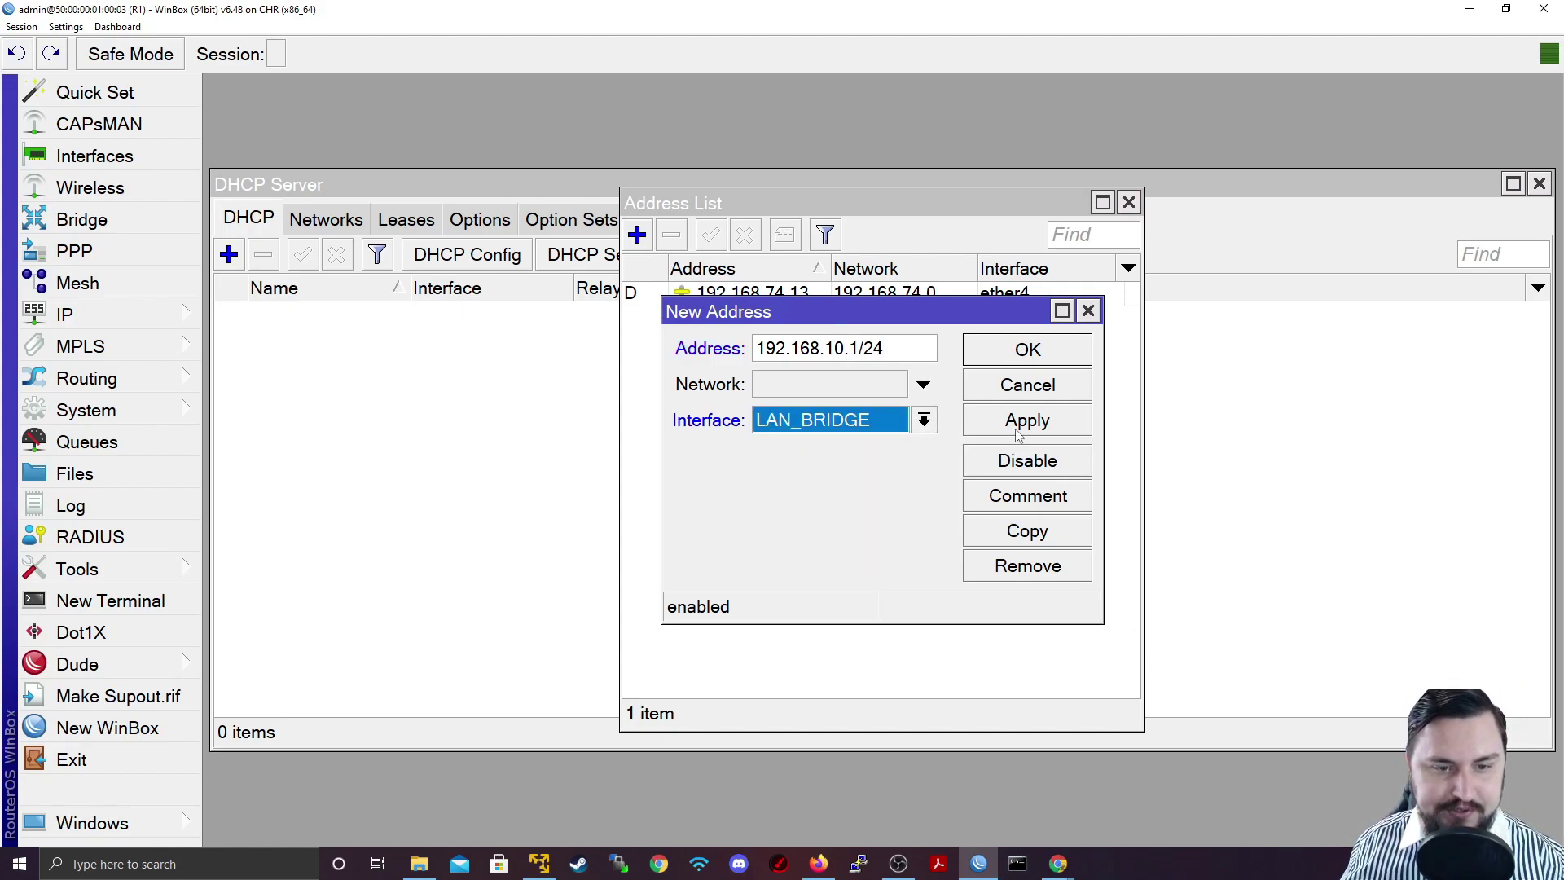
pyautogui.click(1027, 419)
pyautogui.click(1022, 351)
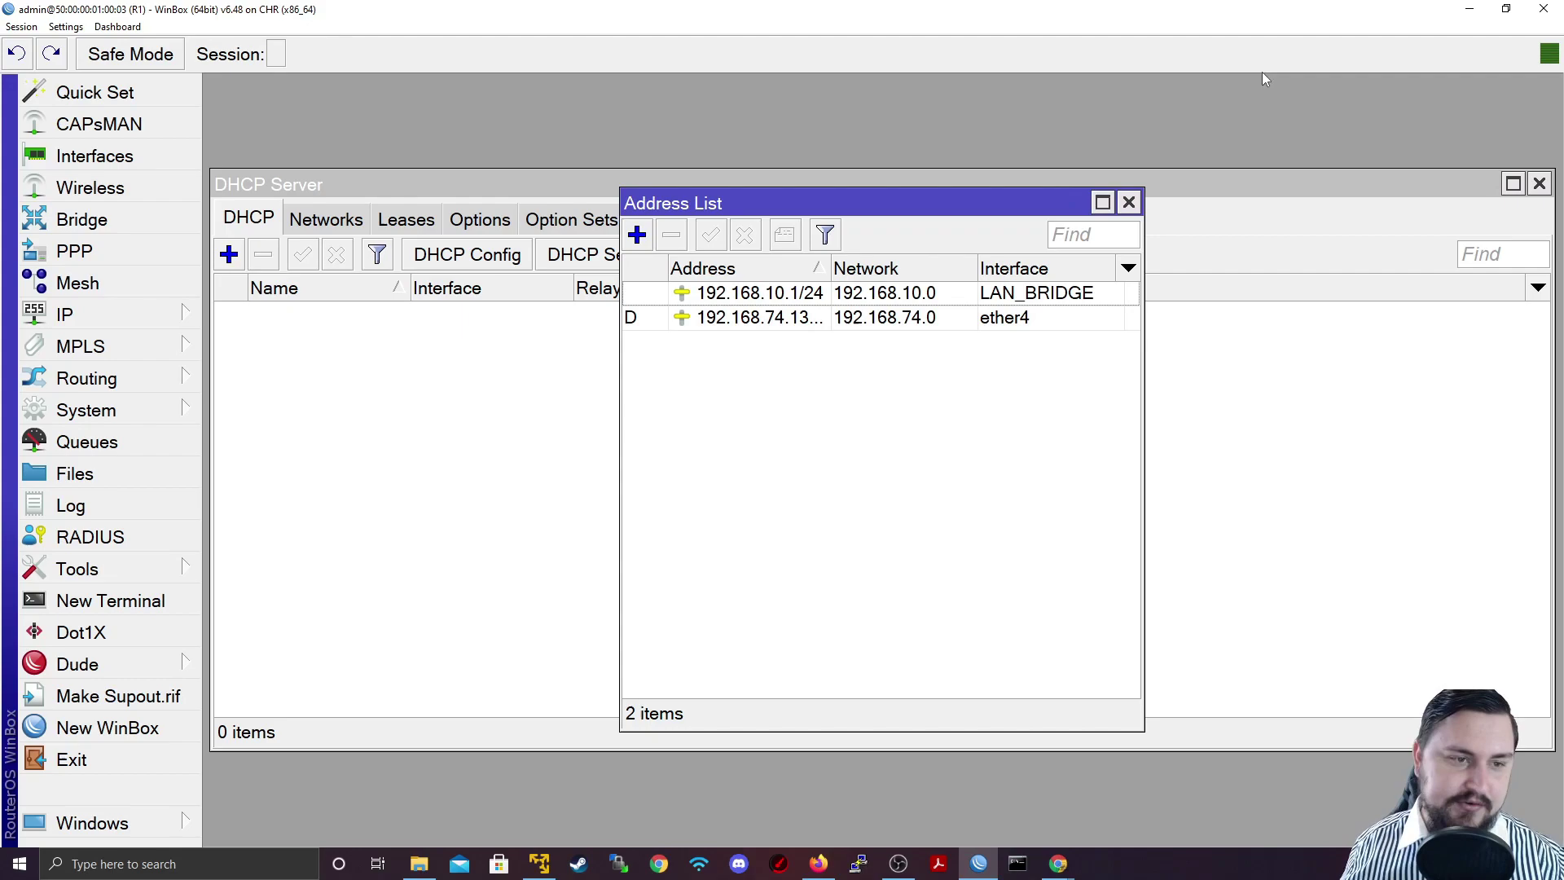
# - Close the address list and cancel the outdated DHCP Setup wizard
pyautogui.click(1129, 202)
pyautogui.click(917, 495)
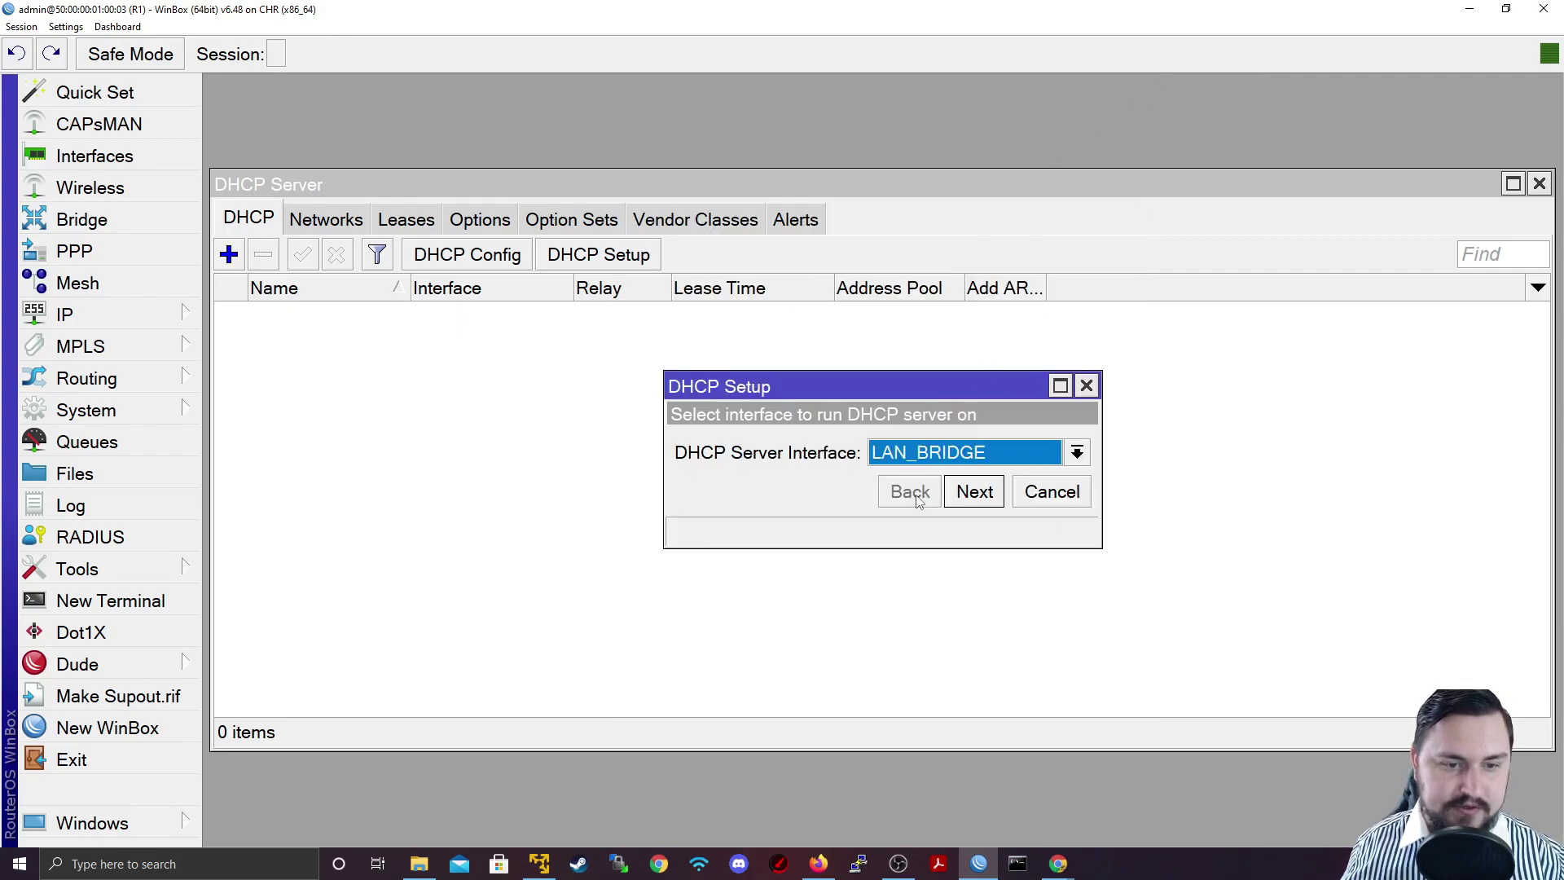
pyautogui.click(974, 491)
pyautogui.click(918, 491)
pyautogui.click(1051, 491)
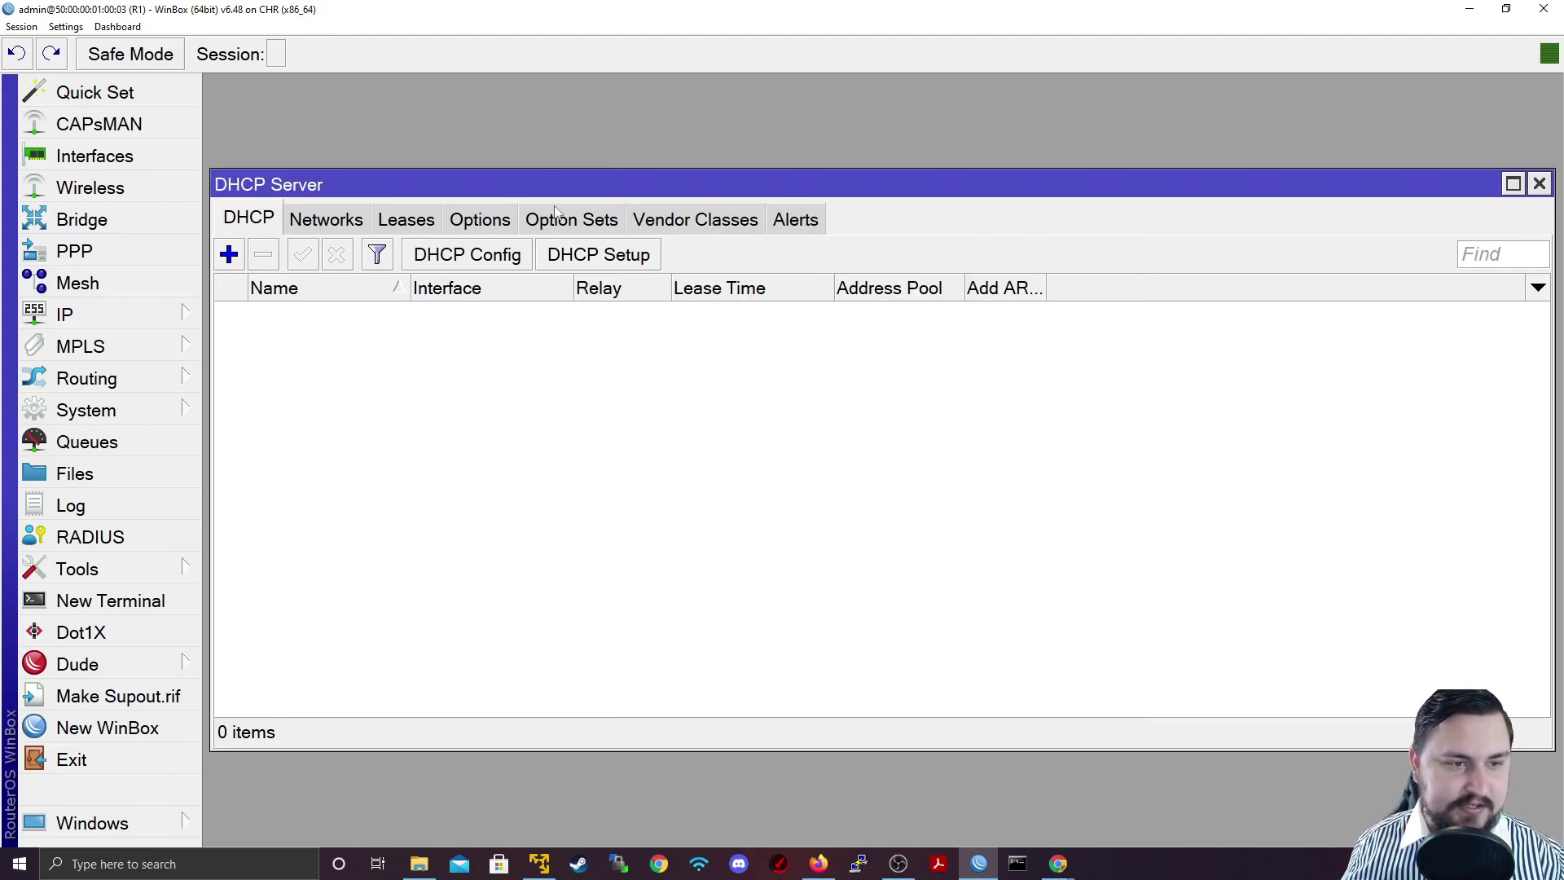
# - Rerun DHCP Setup on LAN_BRIDGE, accepting address space 192.168.10.0/24 and gateway 192.168.10.1
pyautogui.click(570, 253)
pyautogui.click(937, 457)
pyautogui.click(953, 456)
pyautogui.click(975, 491)
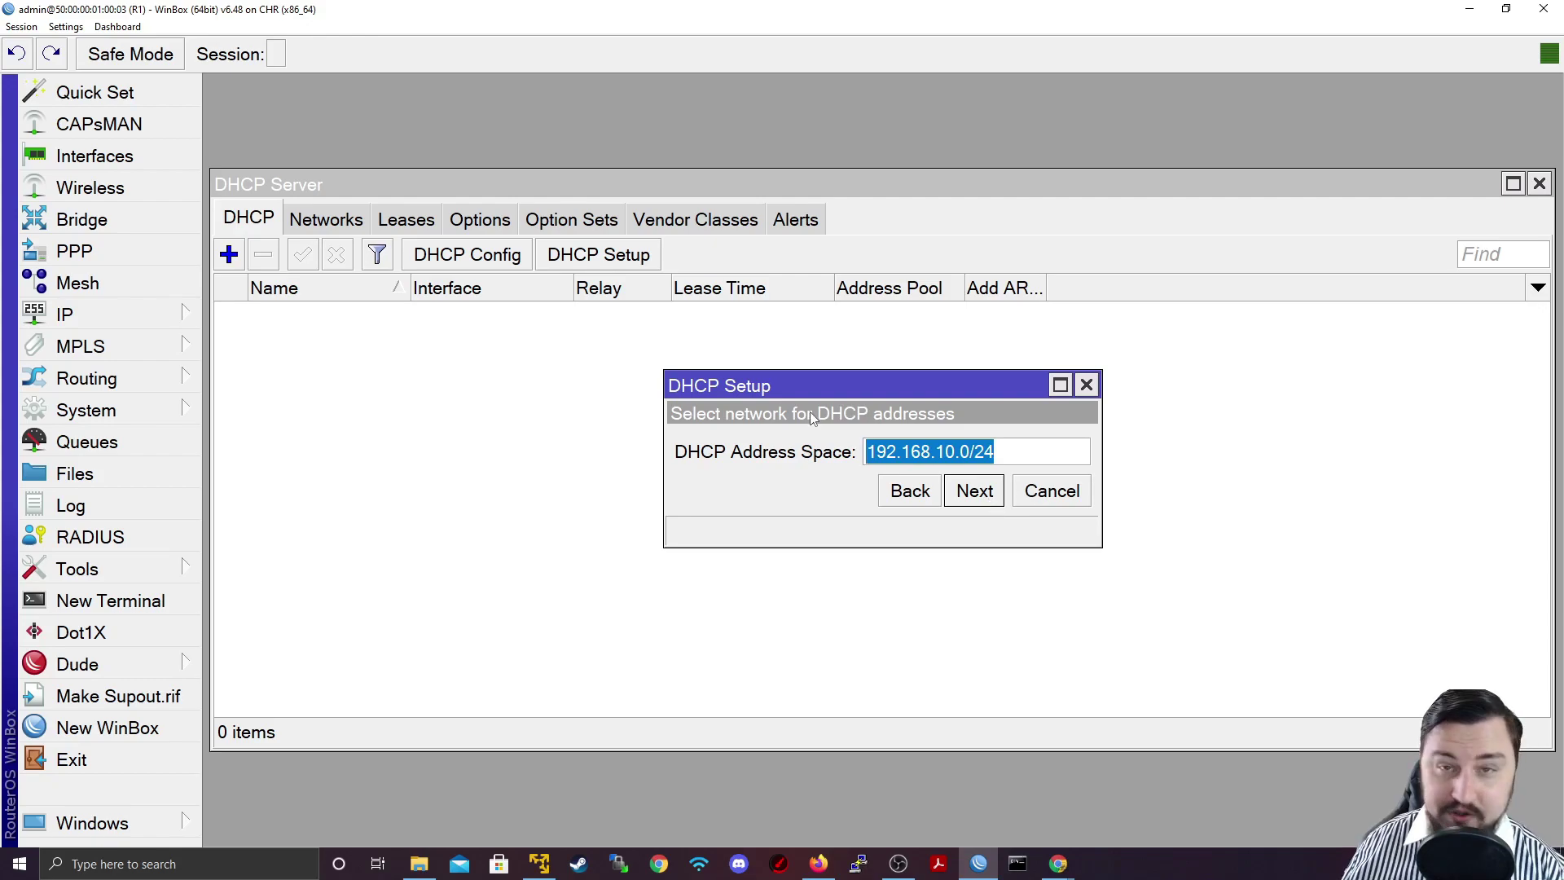
pyautogui.click(975, 491)
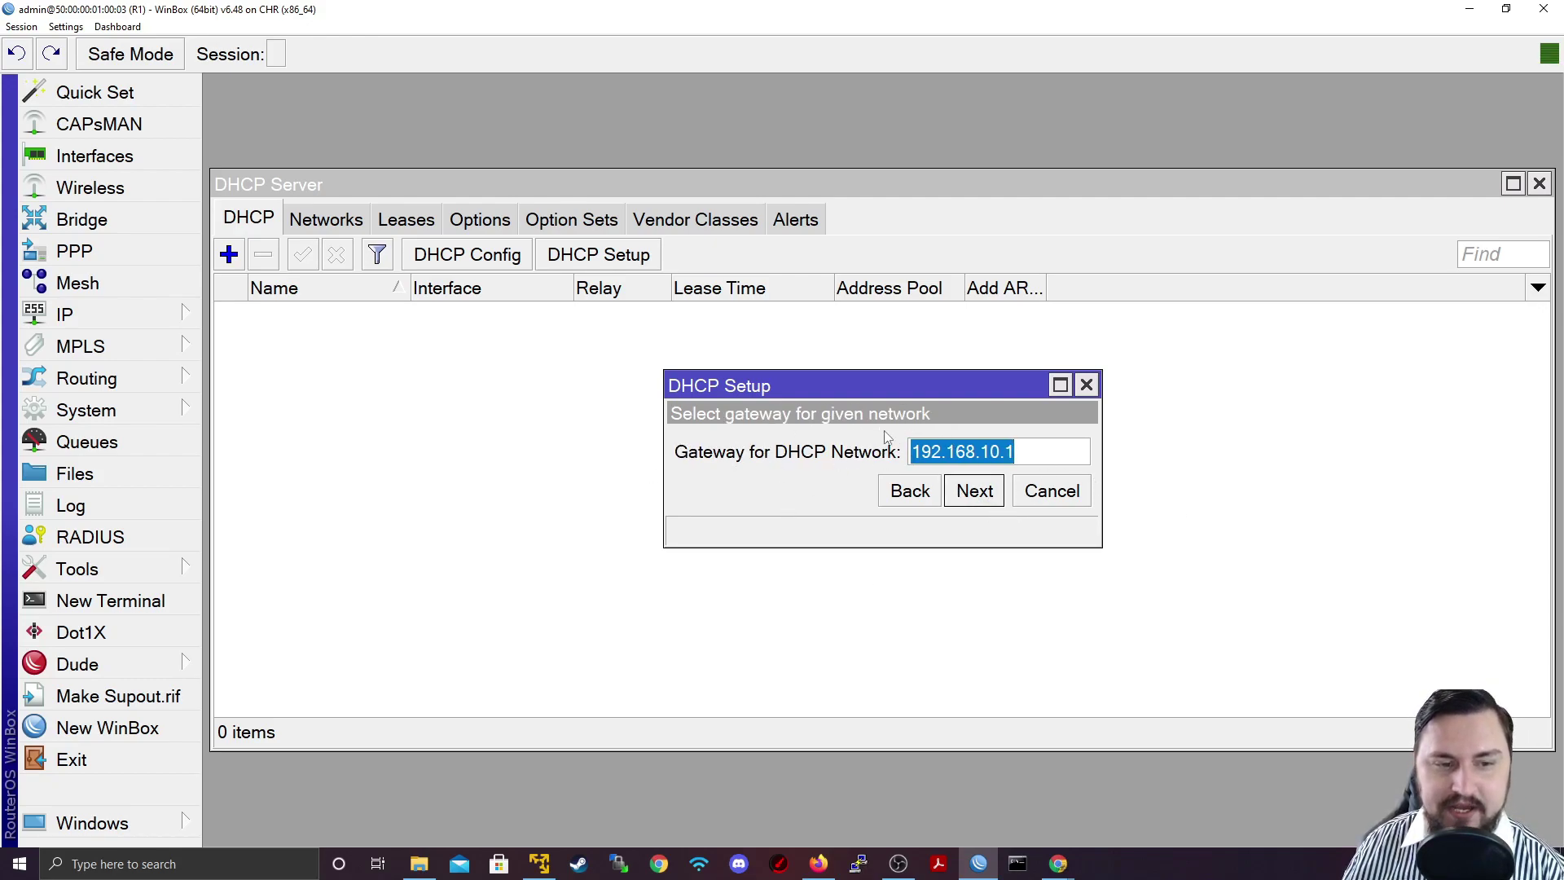
pyautogui.click(973, 492)
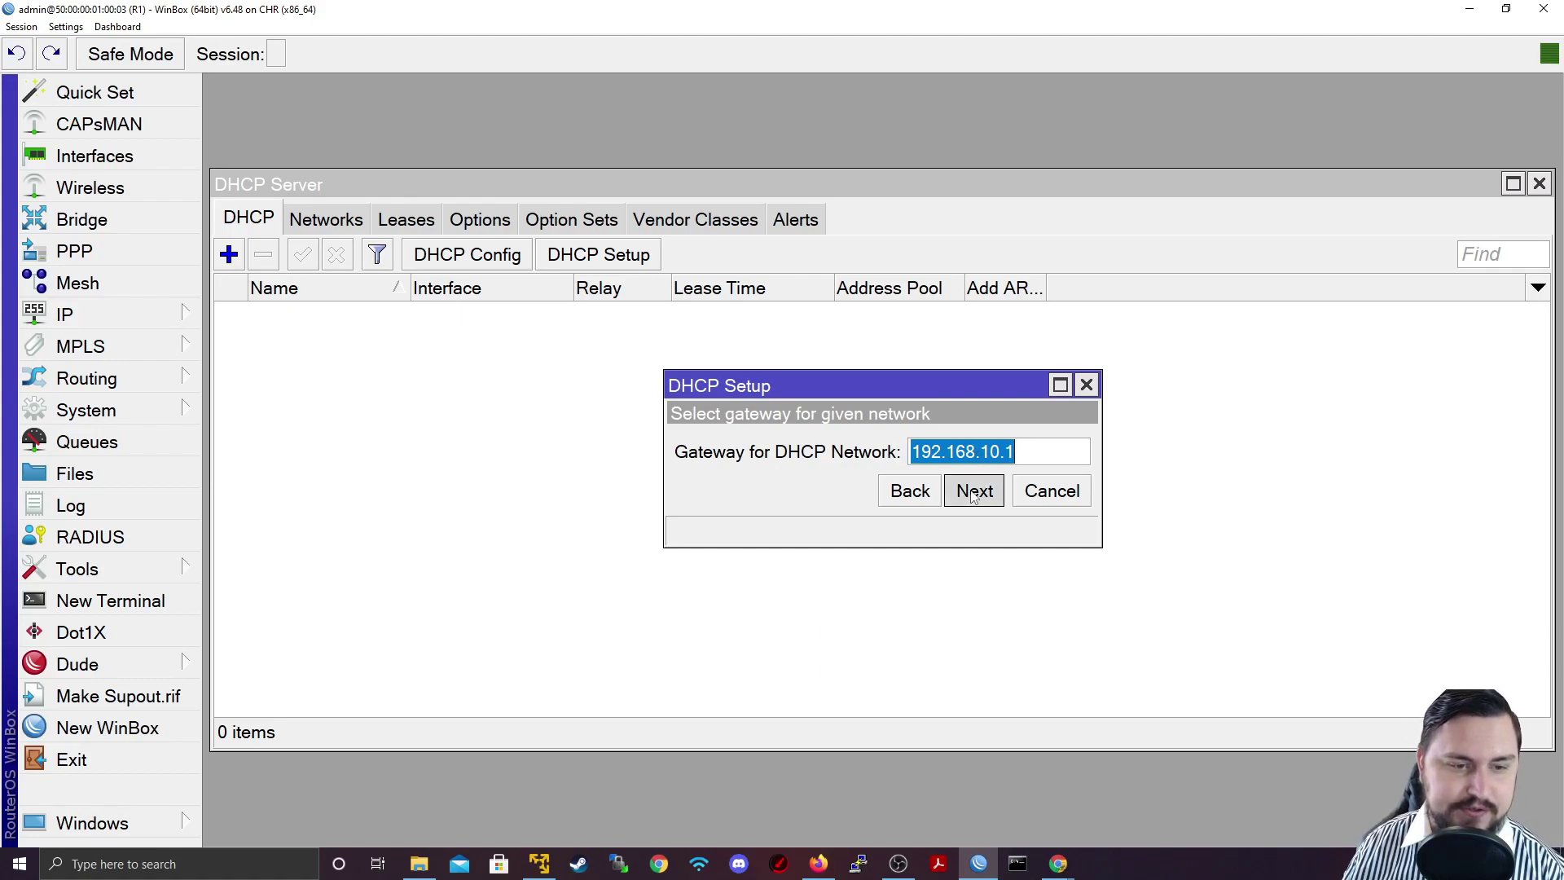
pyautogui.moveTo(911, 452); pyautogui.dragTo(831, 440)
pyautogui.moveTo(760, 309); pyautogui.dragTo(1373, 428)
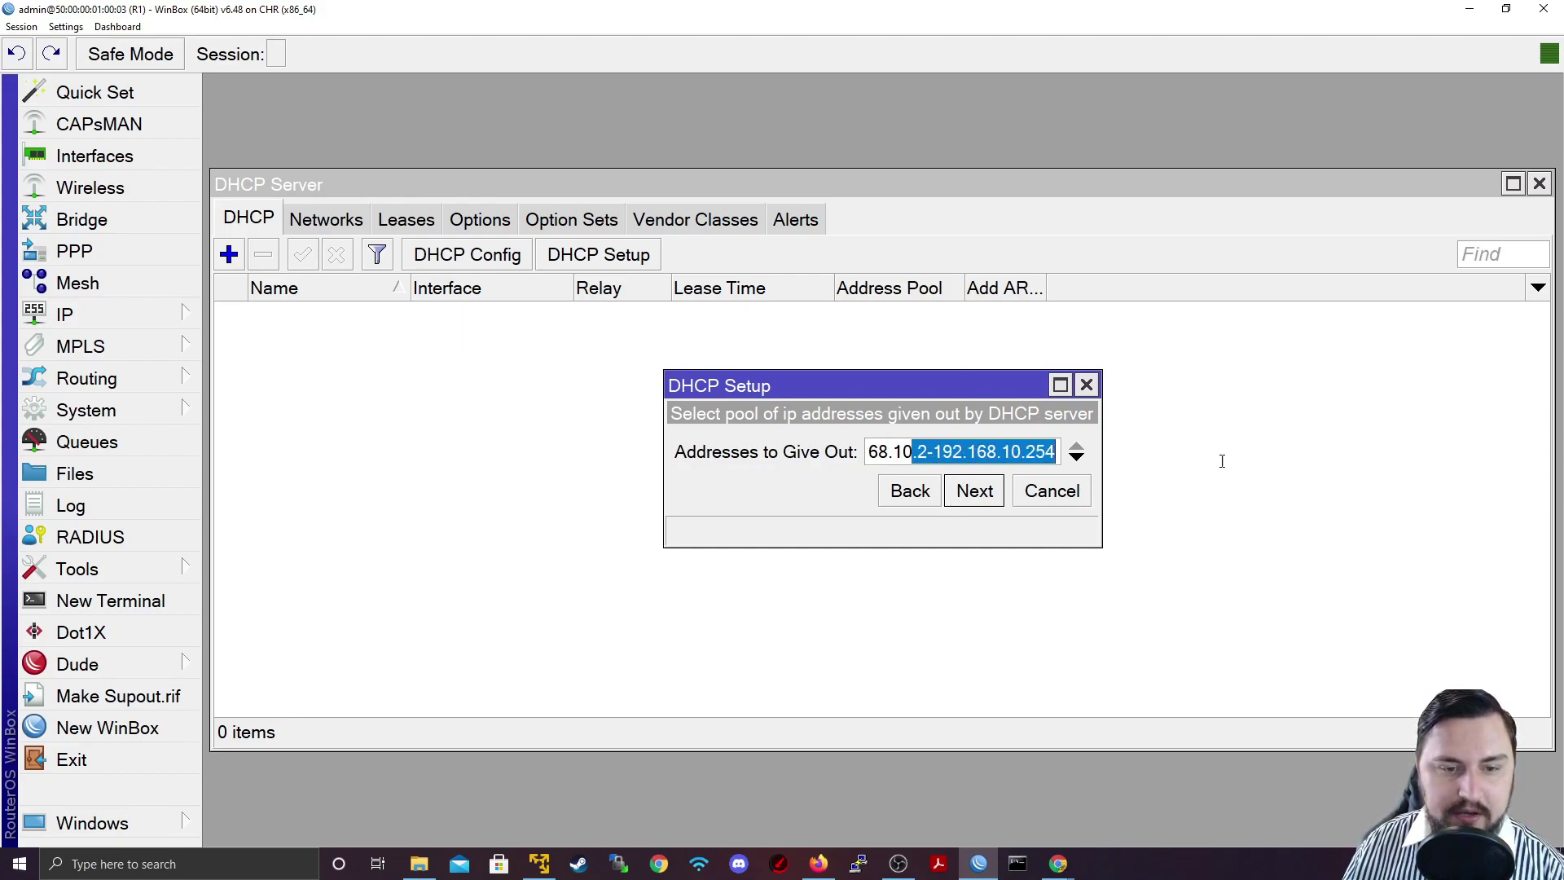
# - Edit the Addresses to Give Out range to 192.168.10.21–192.168.10.240
pyautogui.moveTo(1222, 461); pyautogui.dragTo(1140, 456)
pyautogui.click(929, 450)
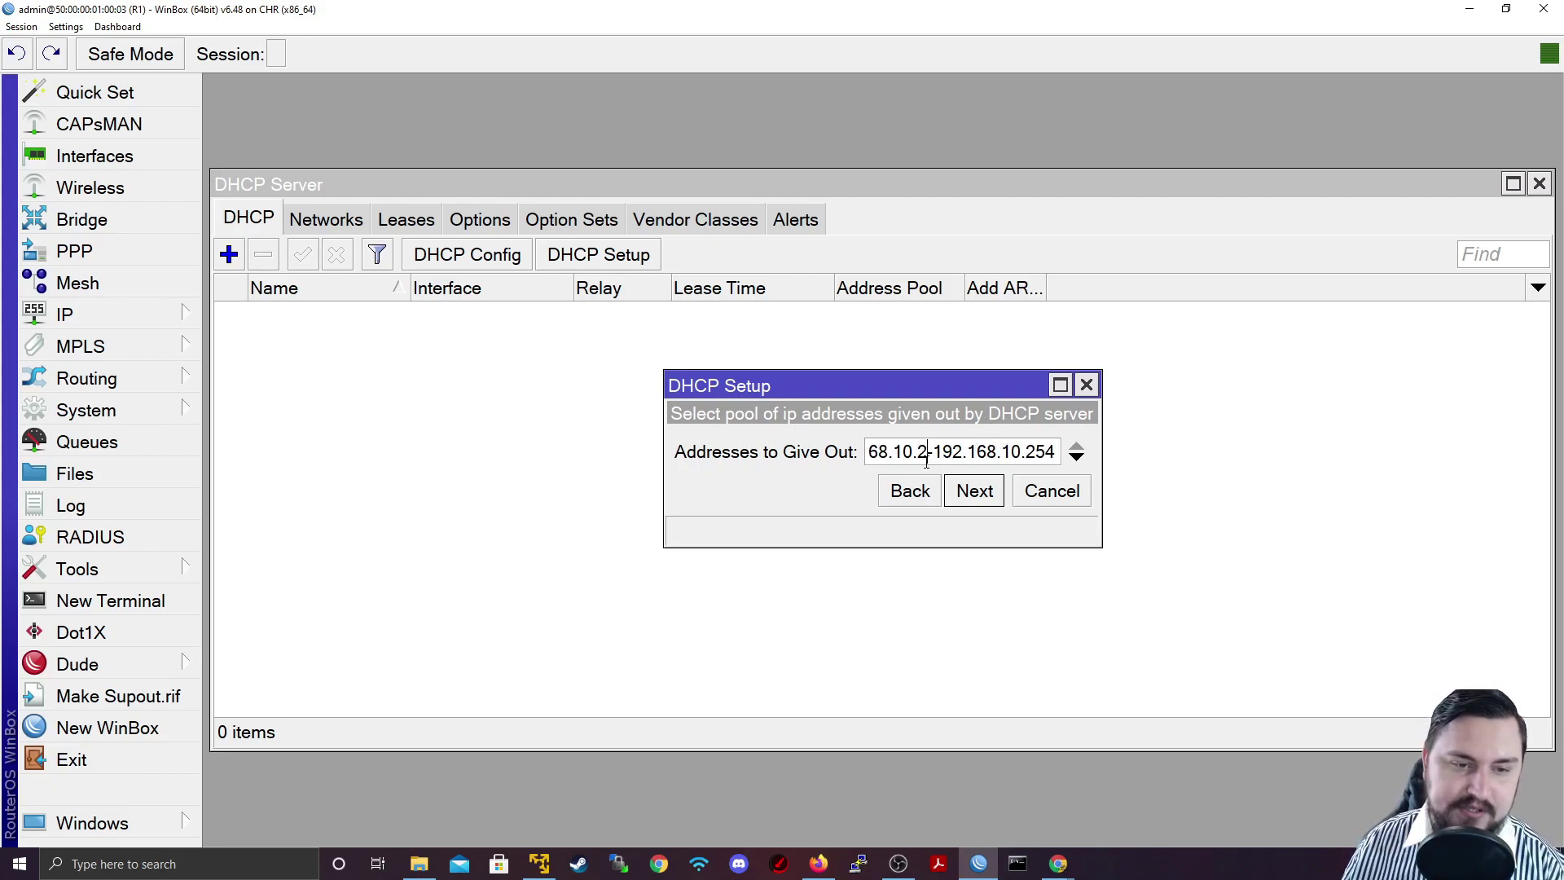
pyautogui.moveTo(926, 461); pyautogui.dragTo(801, 447)
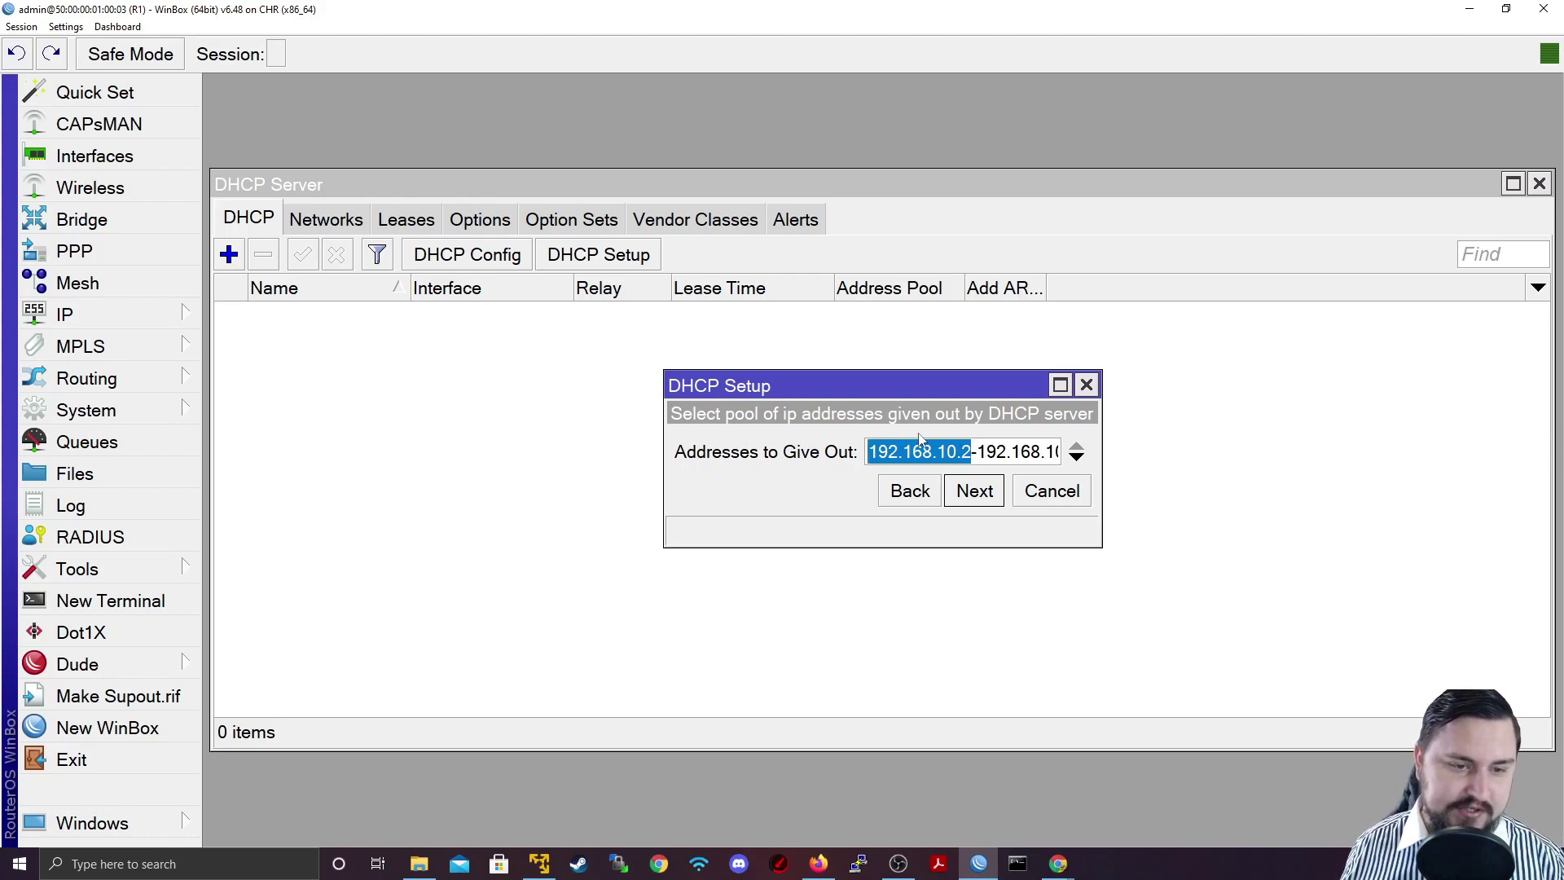
pyautogui.click(887, 446)
pyautogui.moveTo(886, 448)
pyautogui.mouseDown()
pyautogui.moveTo(977, 450)
pyautogui.moveTo(909, 449)
pyautogui.mouseUp()
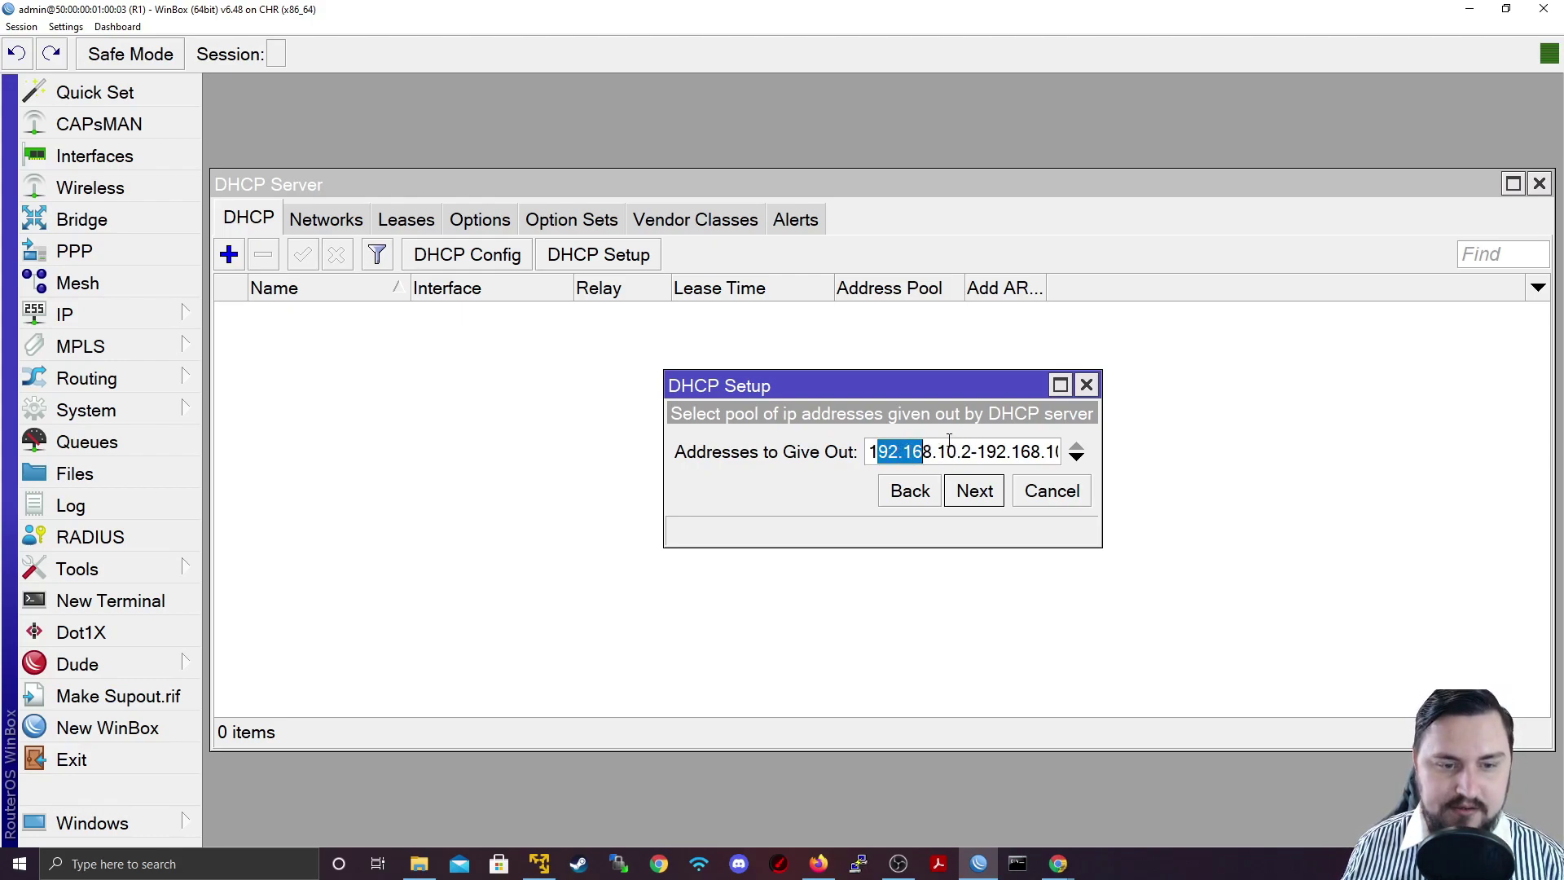
pyautogui.moveTo(972, 447); pyautogui.dragTo(1019, 450)
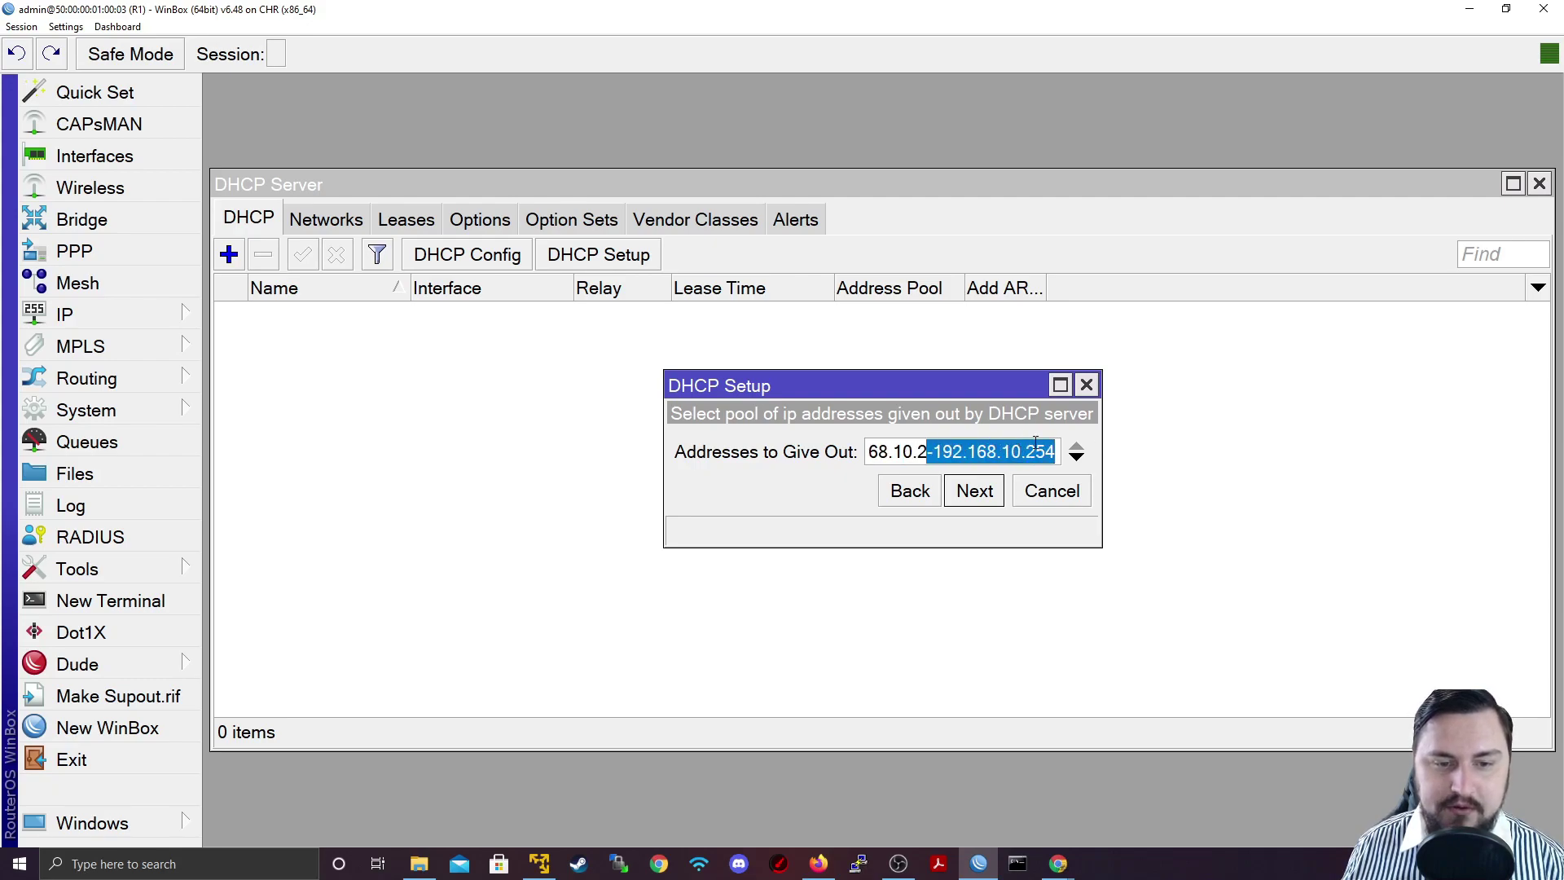
pyautogui.click(922, 449)
pyautogui.doubleClick(928, 450)
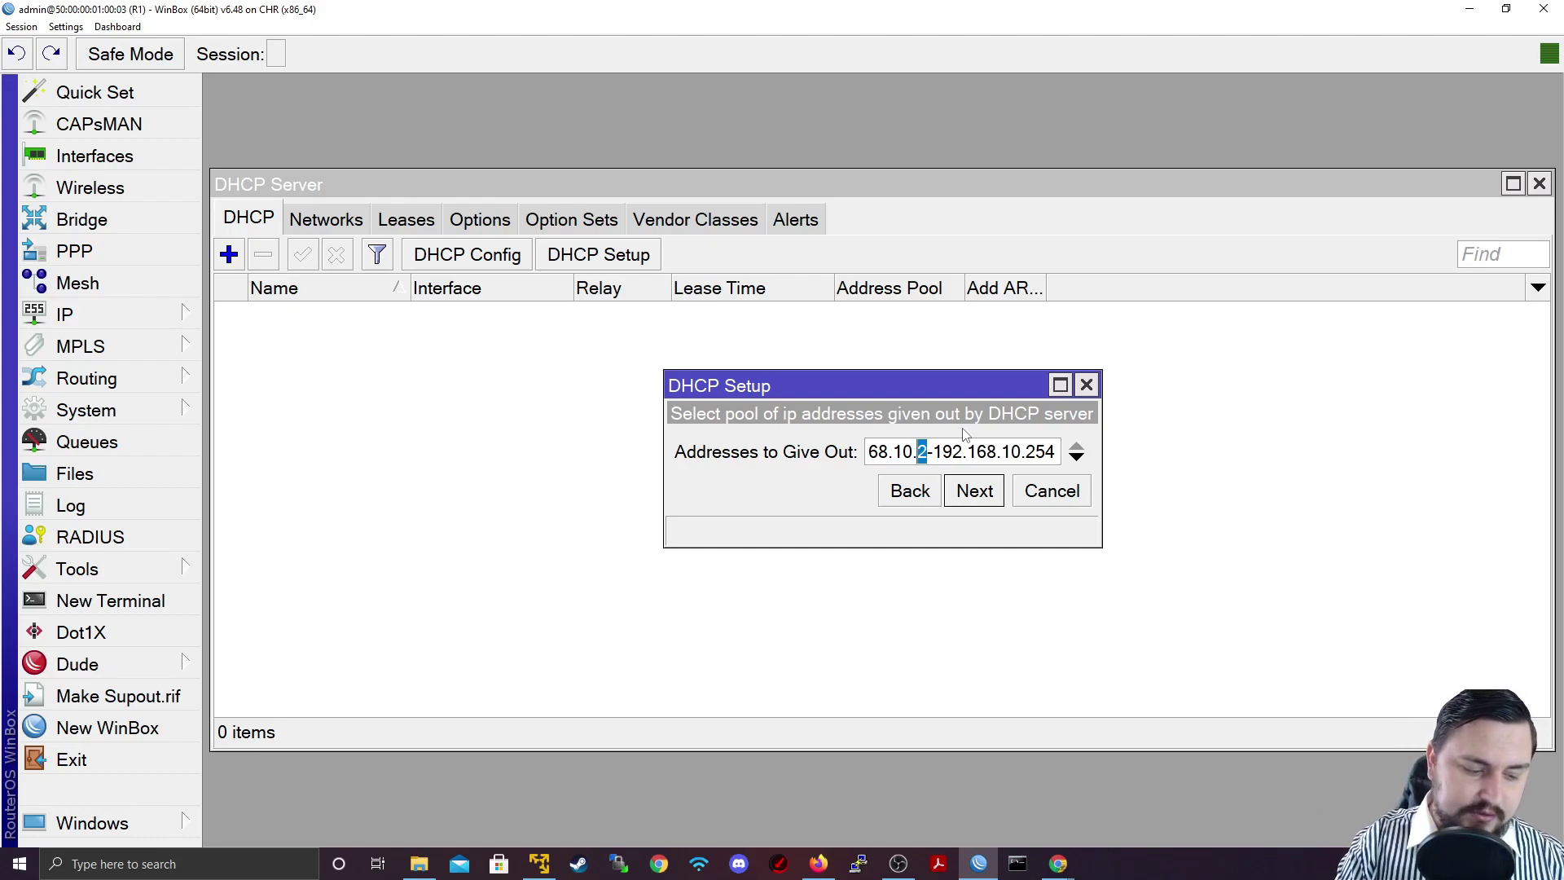
pyautogui.write('21')
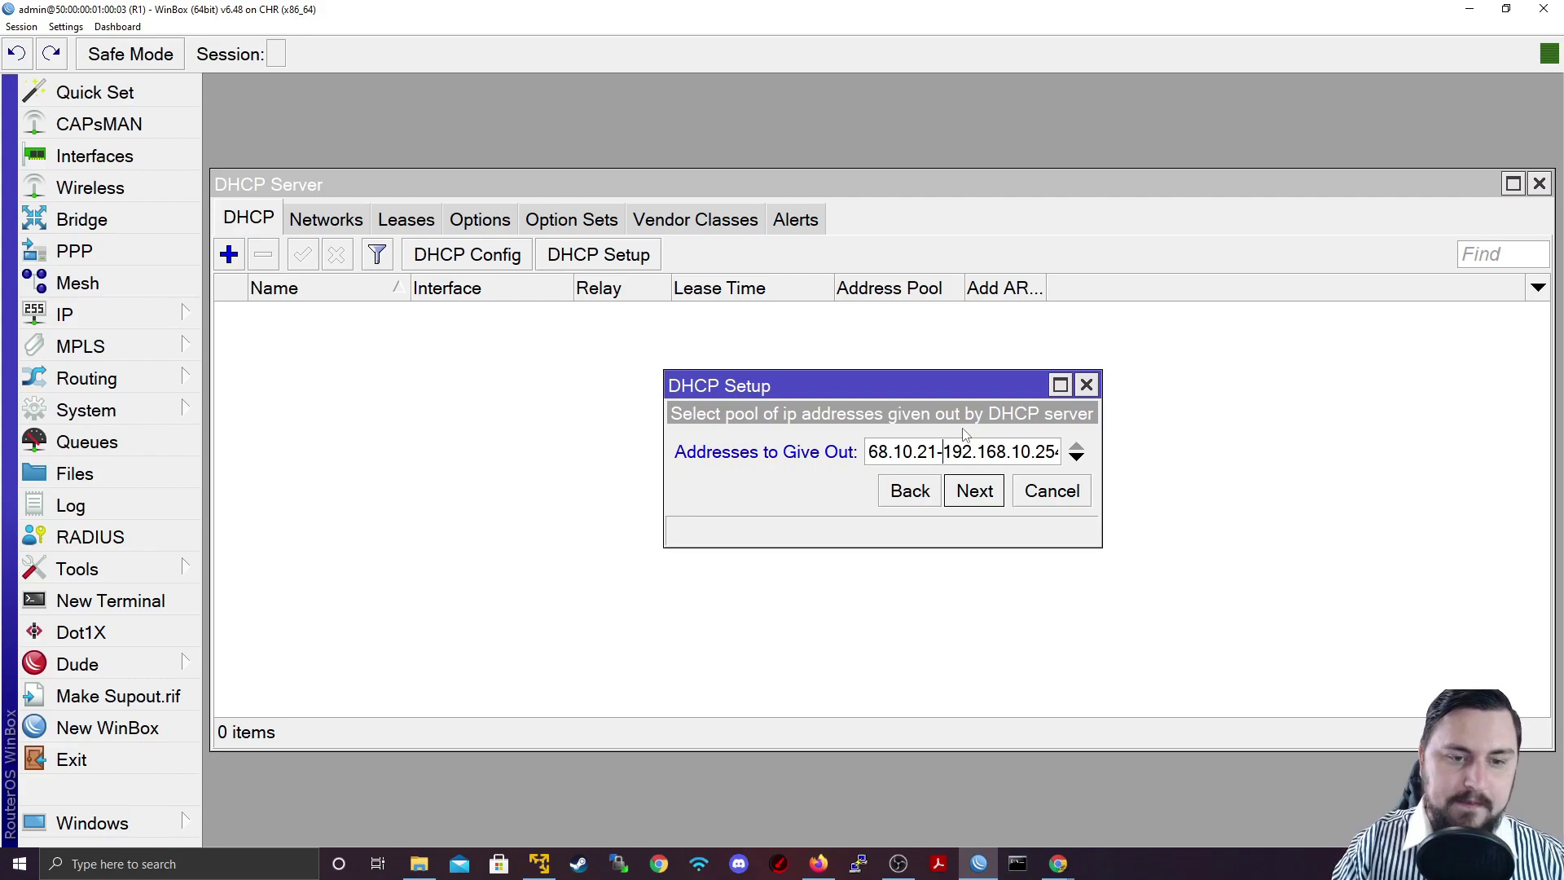
pyautogui.press('End')
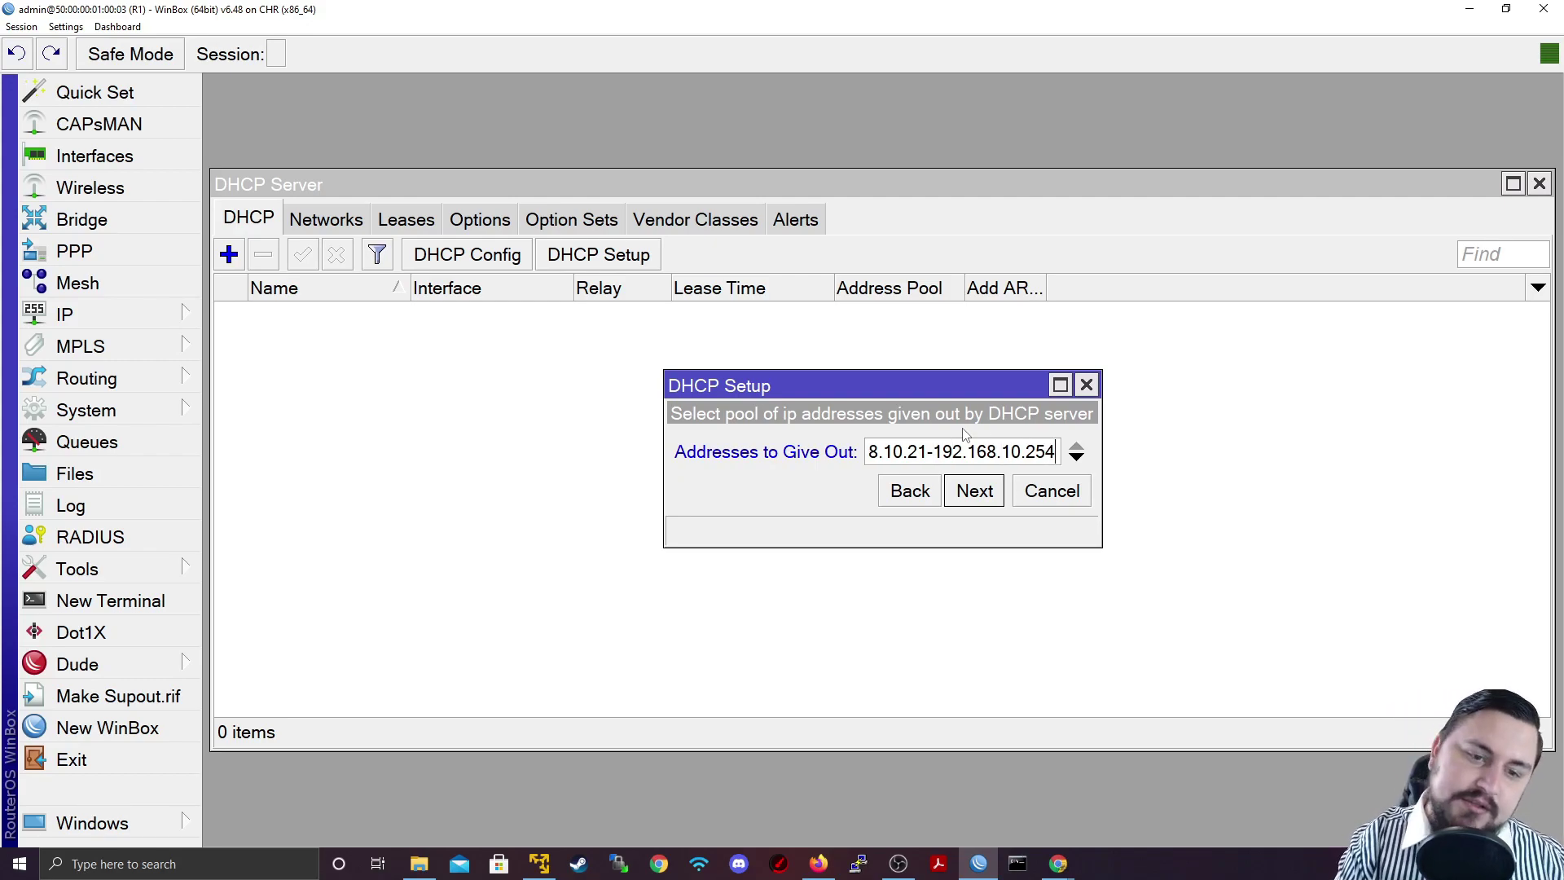
pyautogui.write('40')
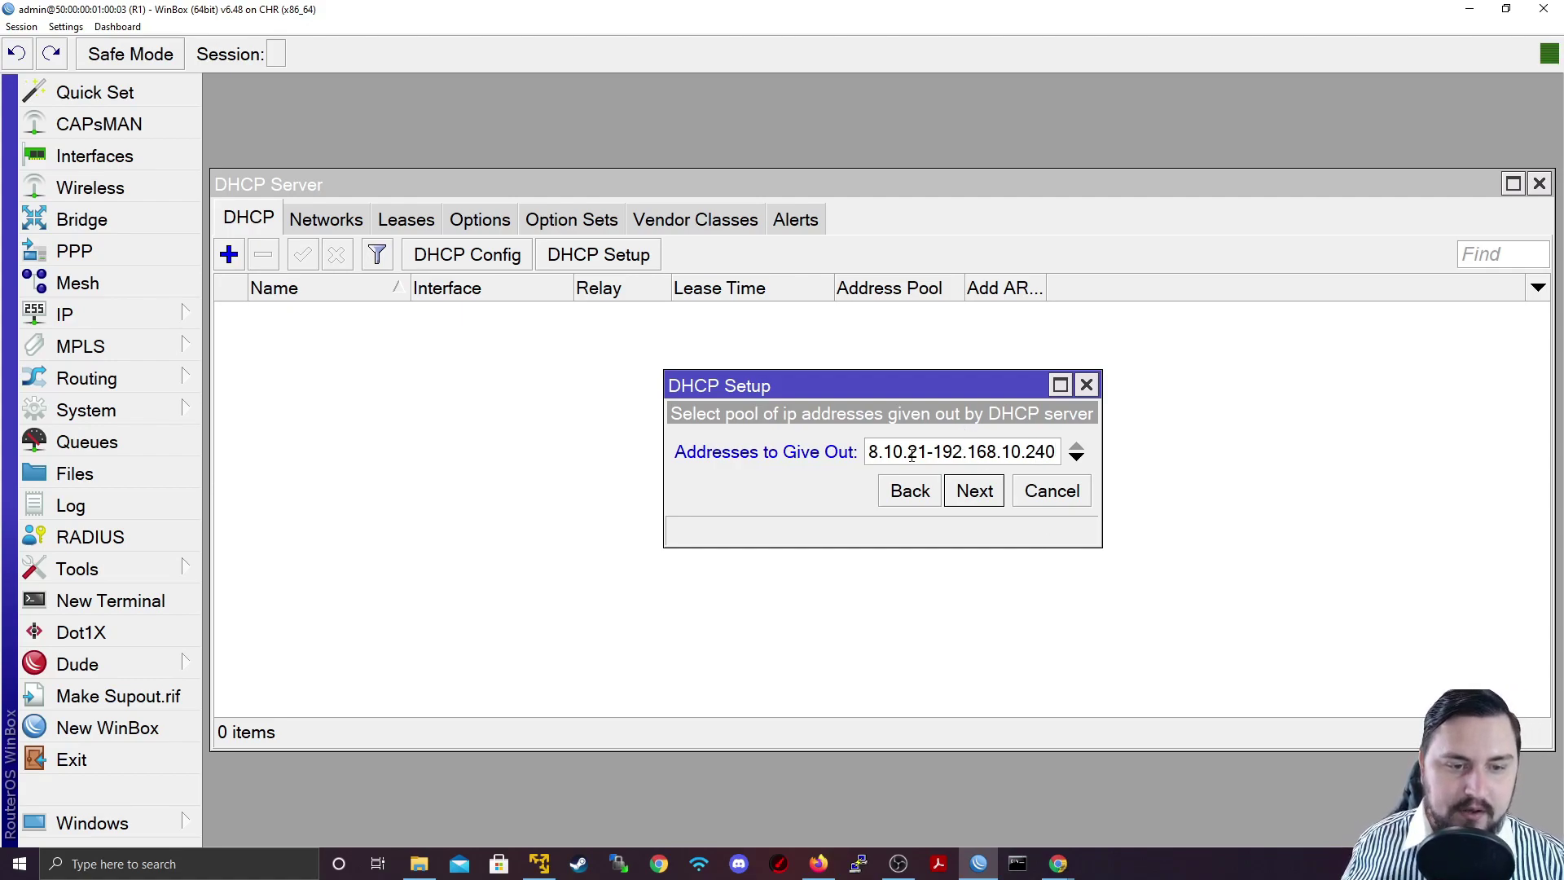
pyautogui.click(1076, 457)
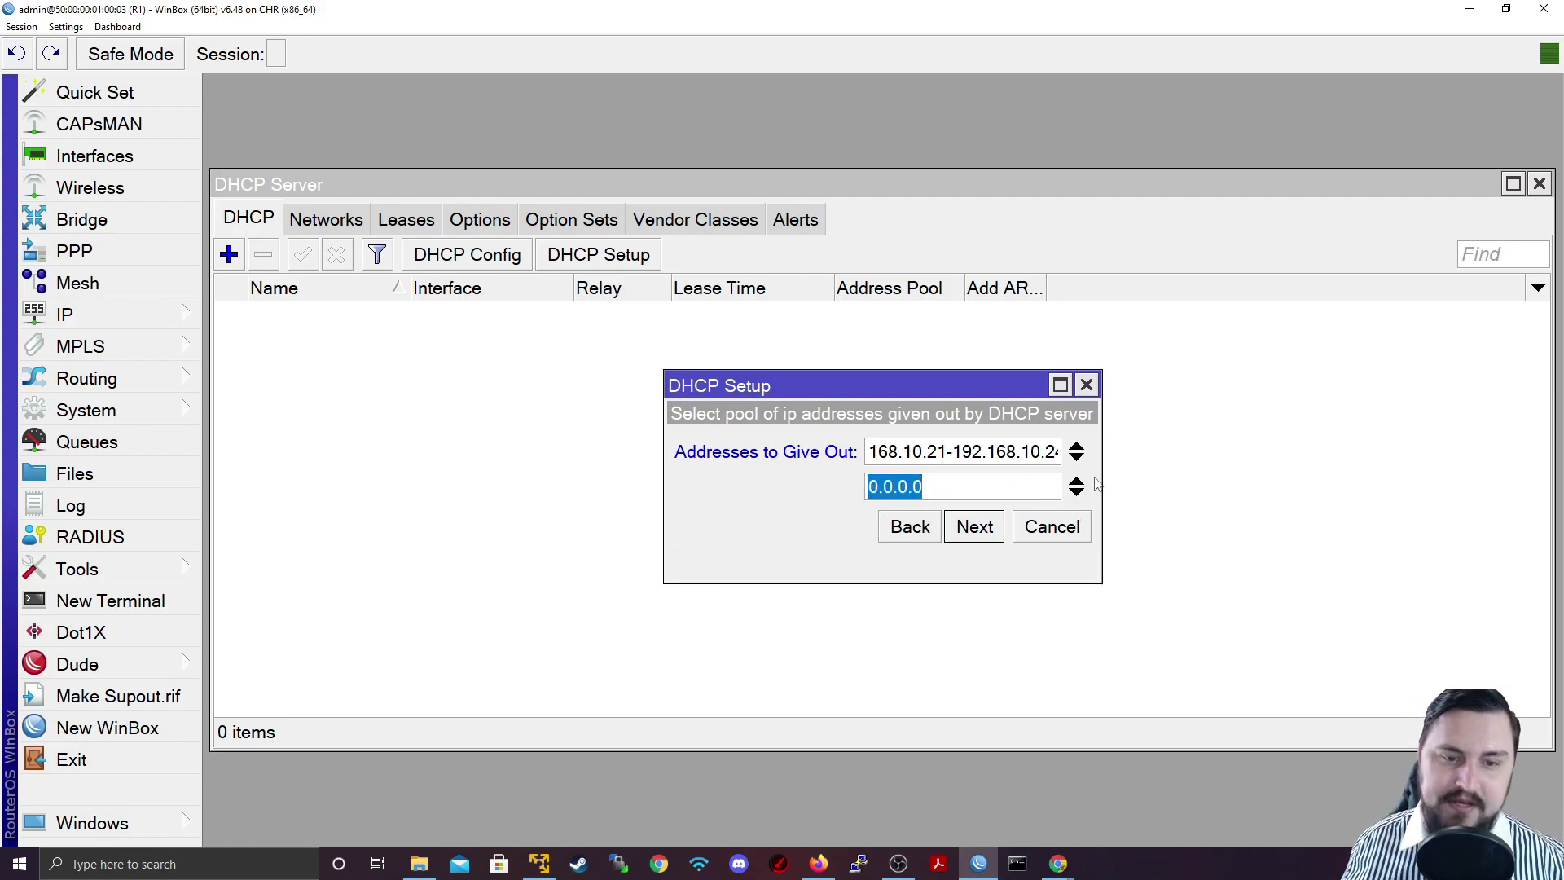
# - Drop the extra range row, accept the pool, and set DNS server 8.8.8.8
pyautogui.click(1076, 489)
pyautogui.moveTo(990, 453); pyautogui.dragTo(870, 452)
pyautogui.click(980, 525)
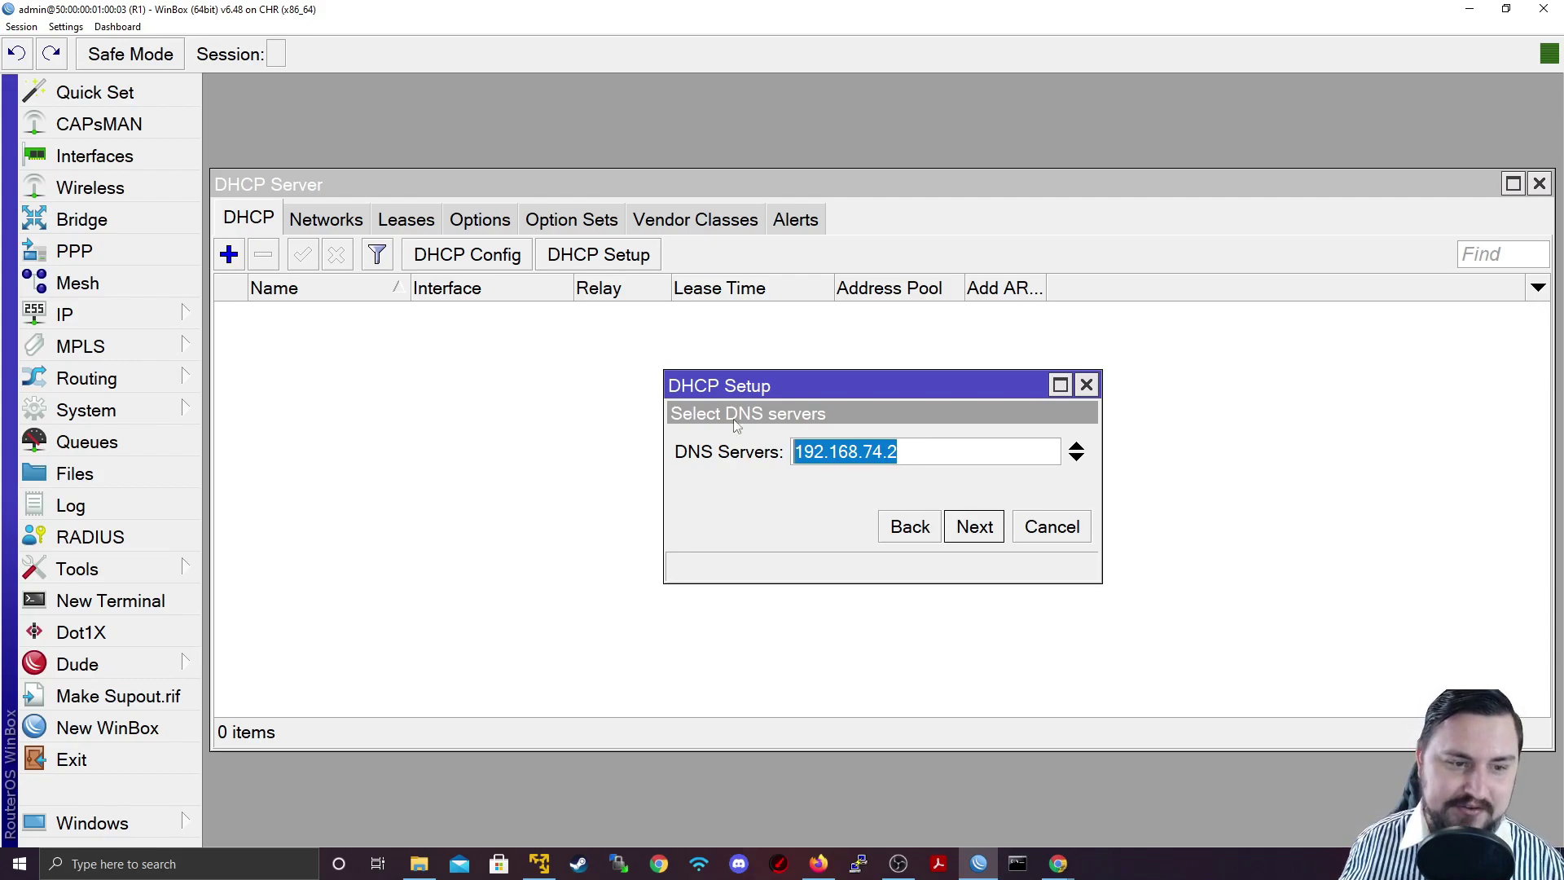
pyautogui.write('8.8.8.8')
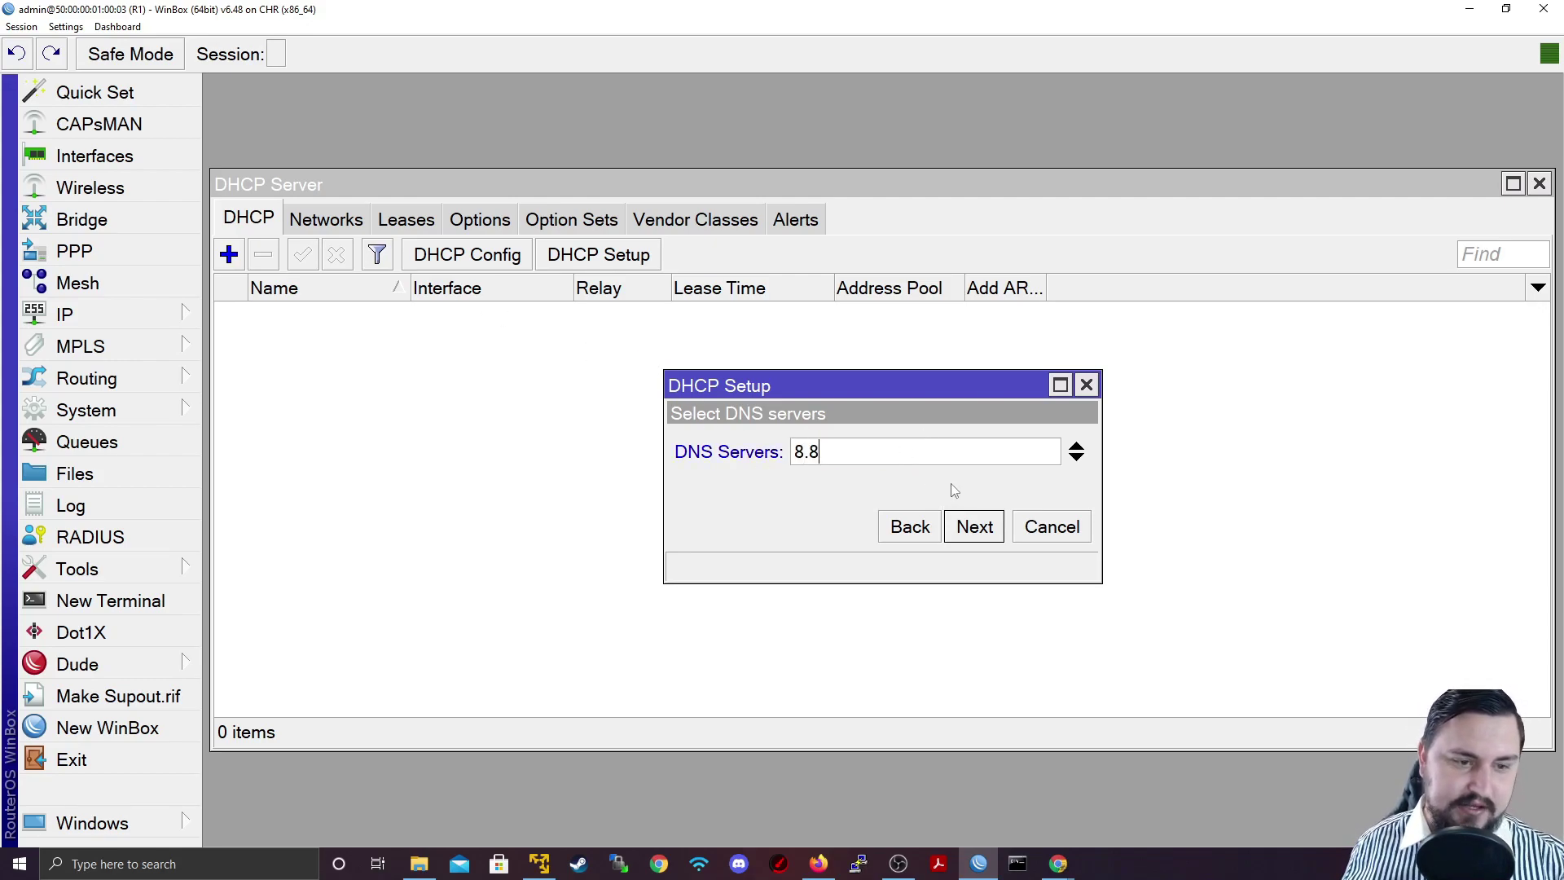
pyautogui.click(975, 527)
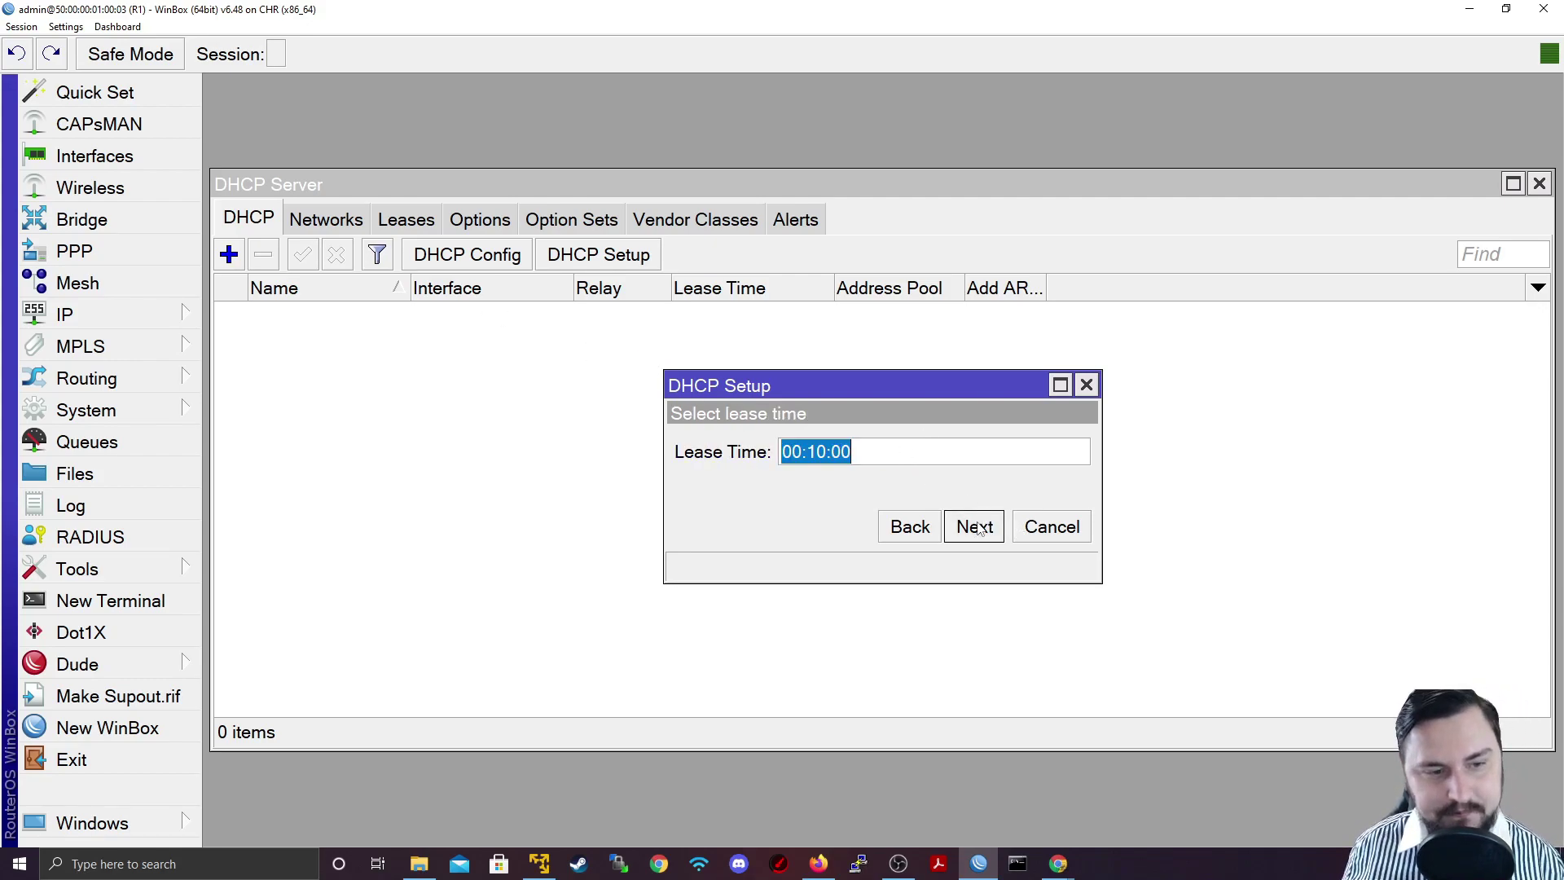
# - Set the lease time to 08:00:00 and complete the DHCP server setup
pyautogui.click(818, 450)
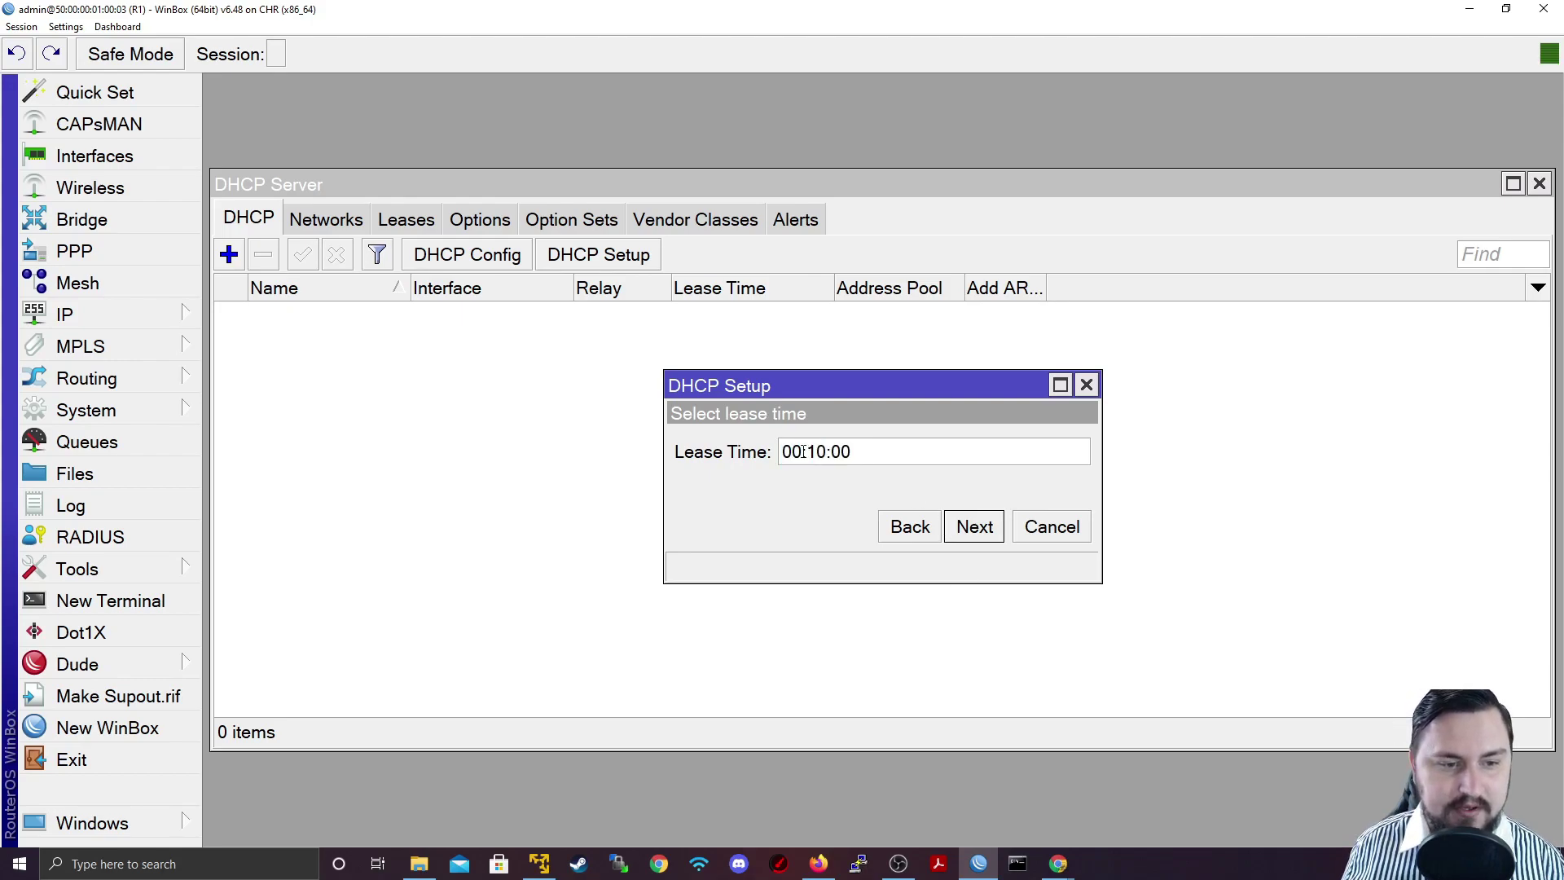
pyautogui.moveTo(818, 453); pyautogui.dragTo(791, 453)
pyautogui.write('8')
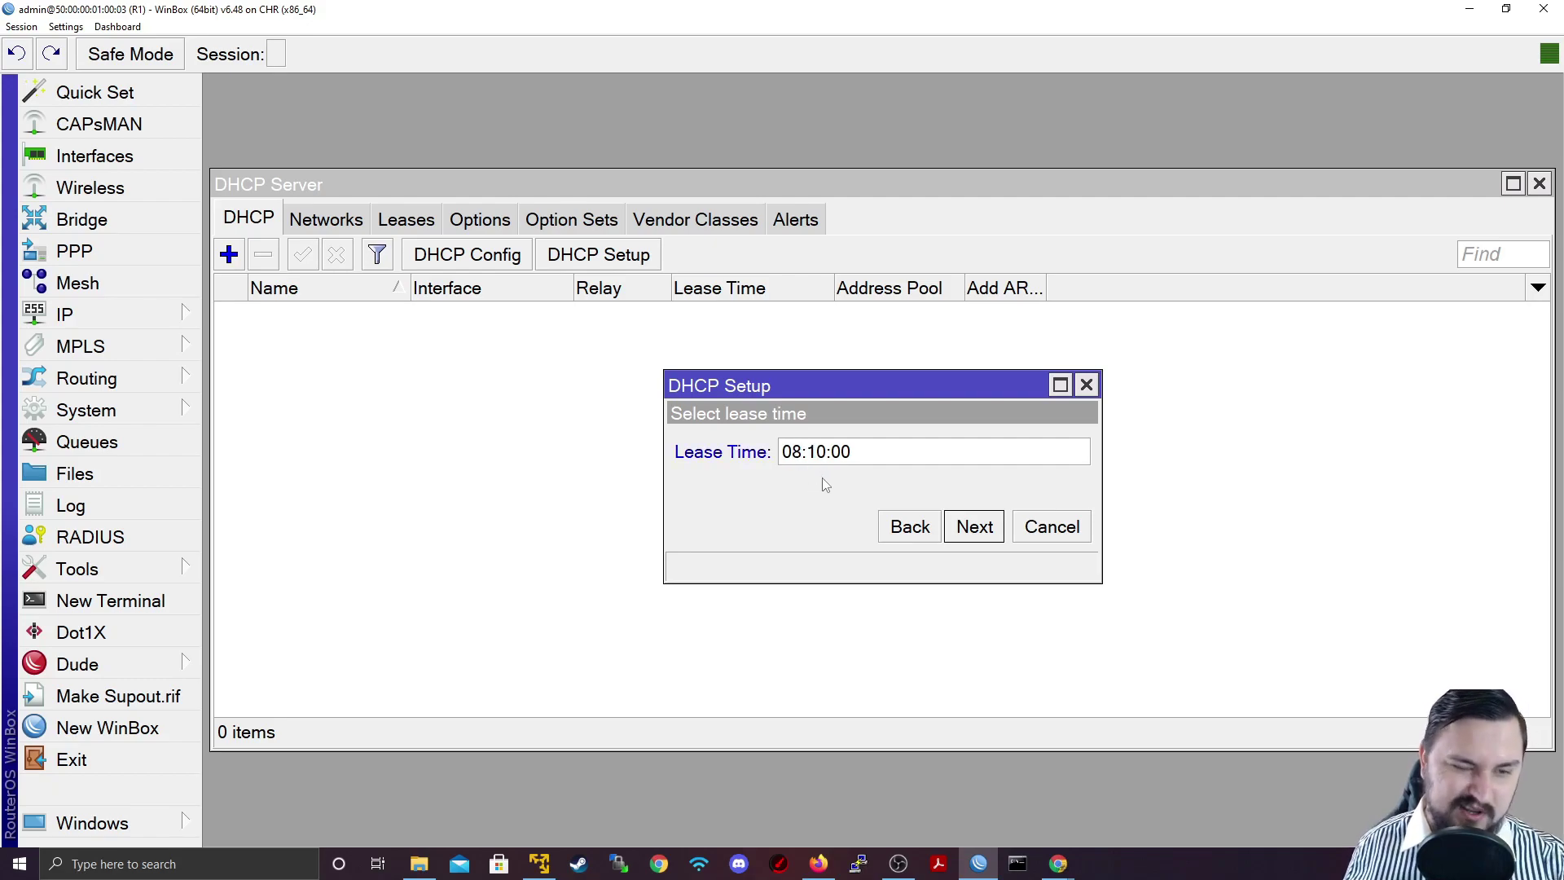
pyautogui.click(809, 453)
pyautogui.press('Delete')
pyautogui.write('0')
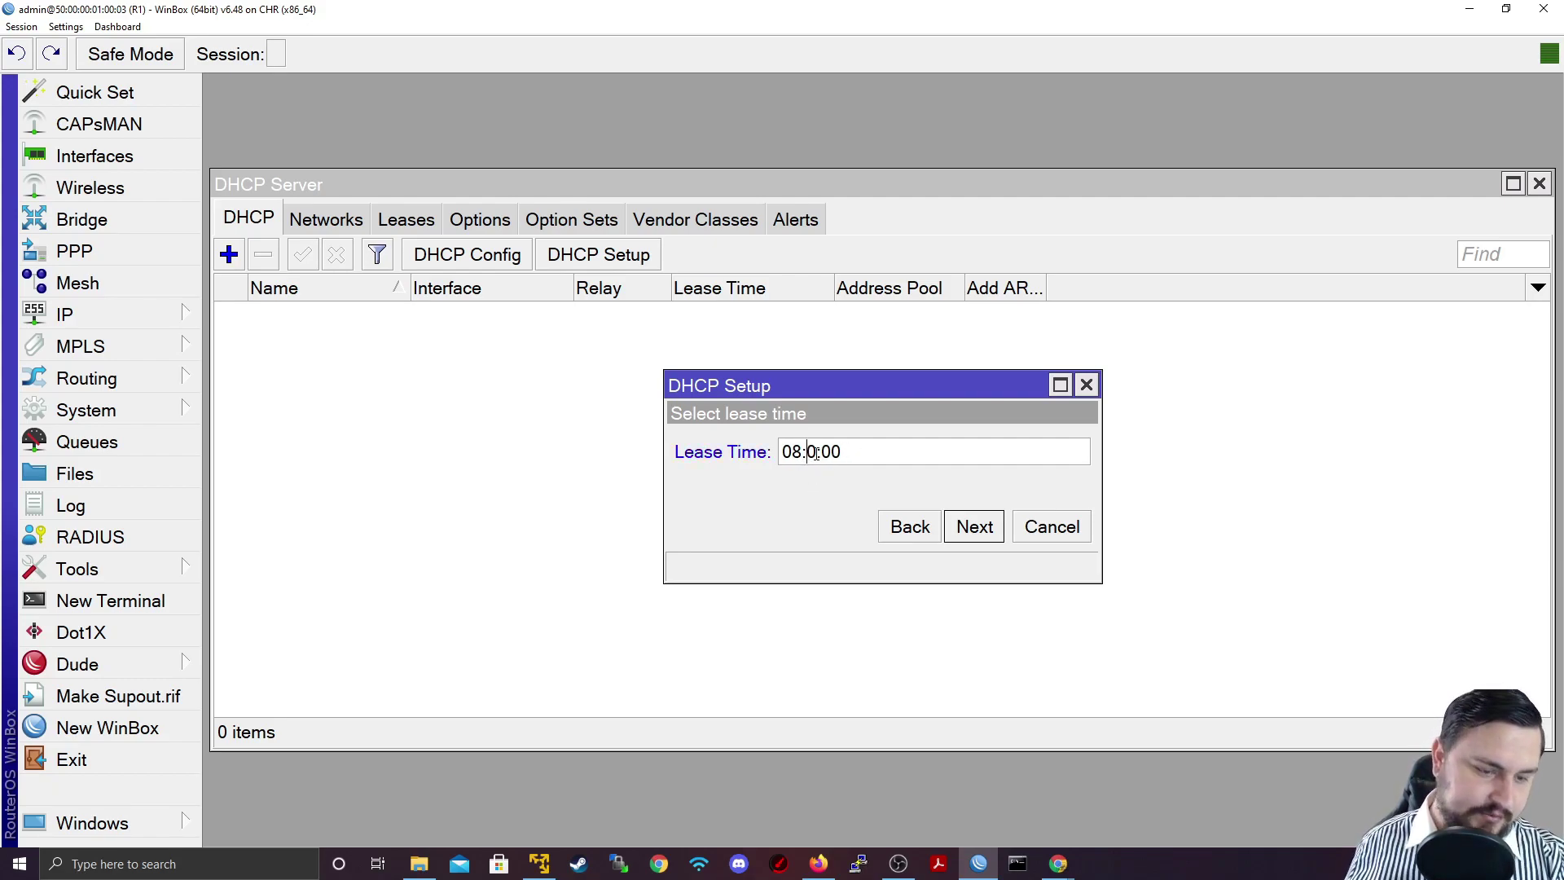
pyautogui.click(962, 524)
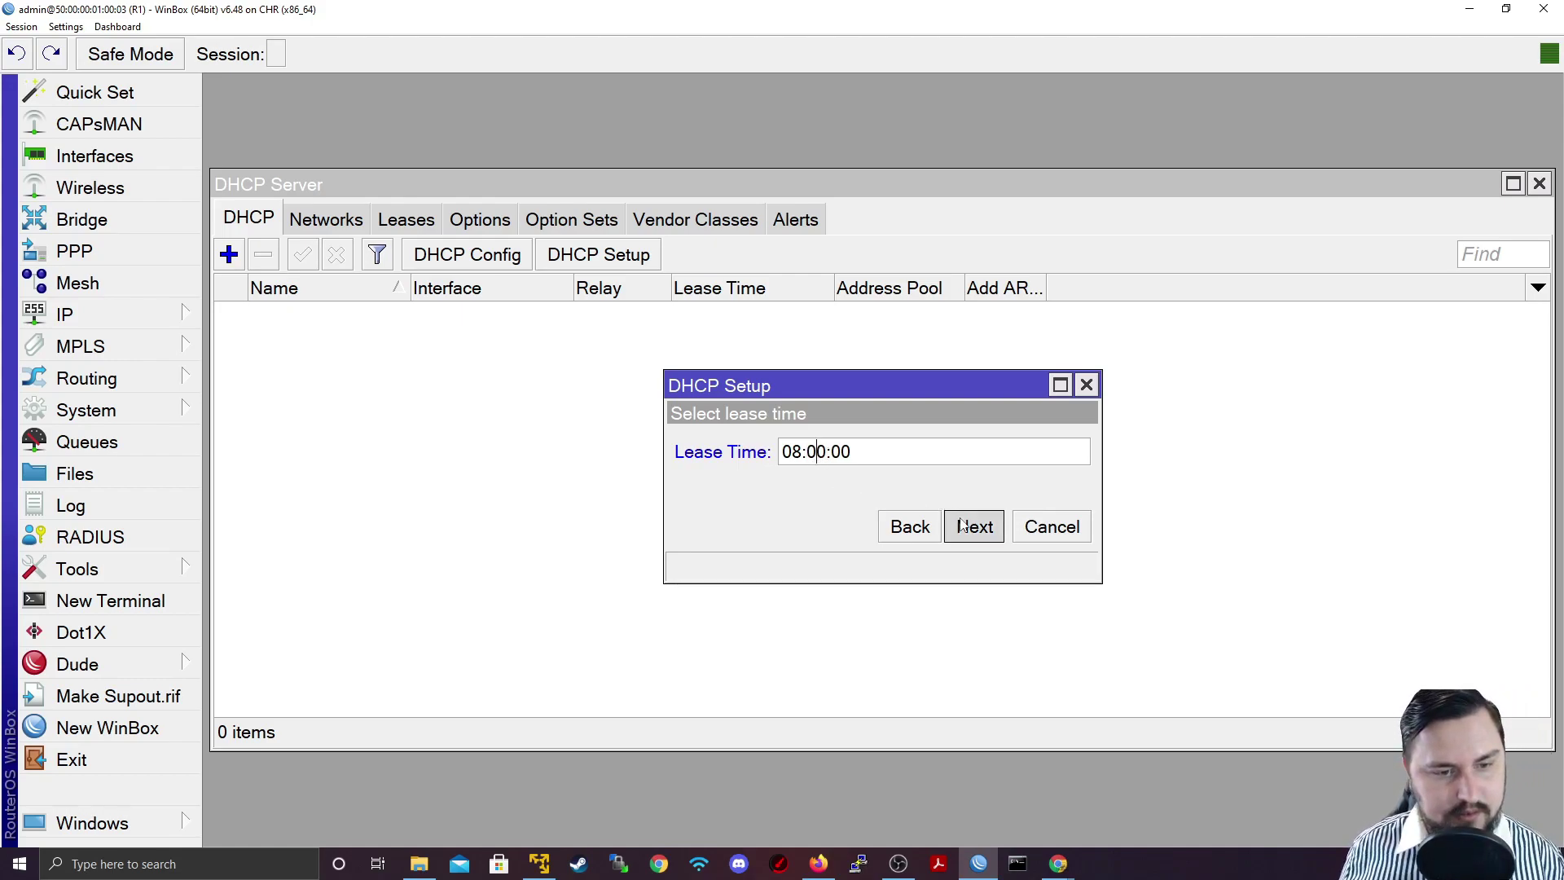
pyautogui.click(897, 456)
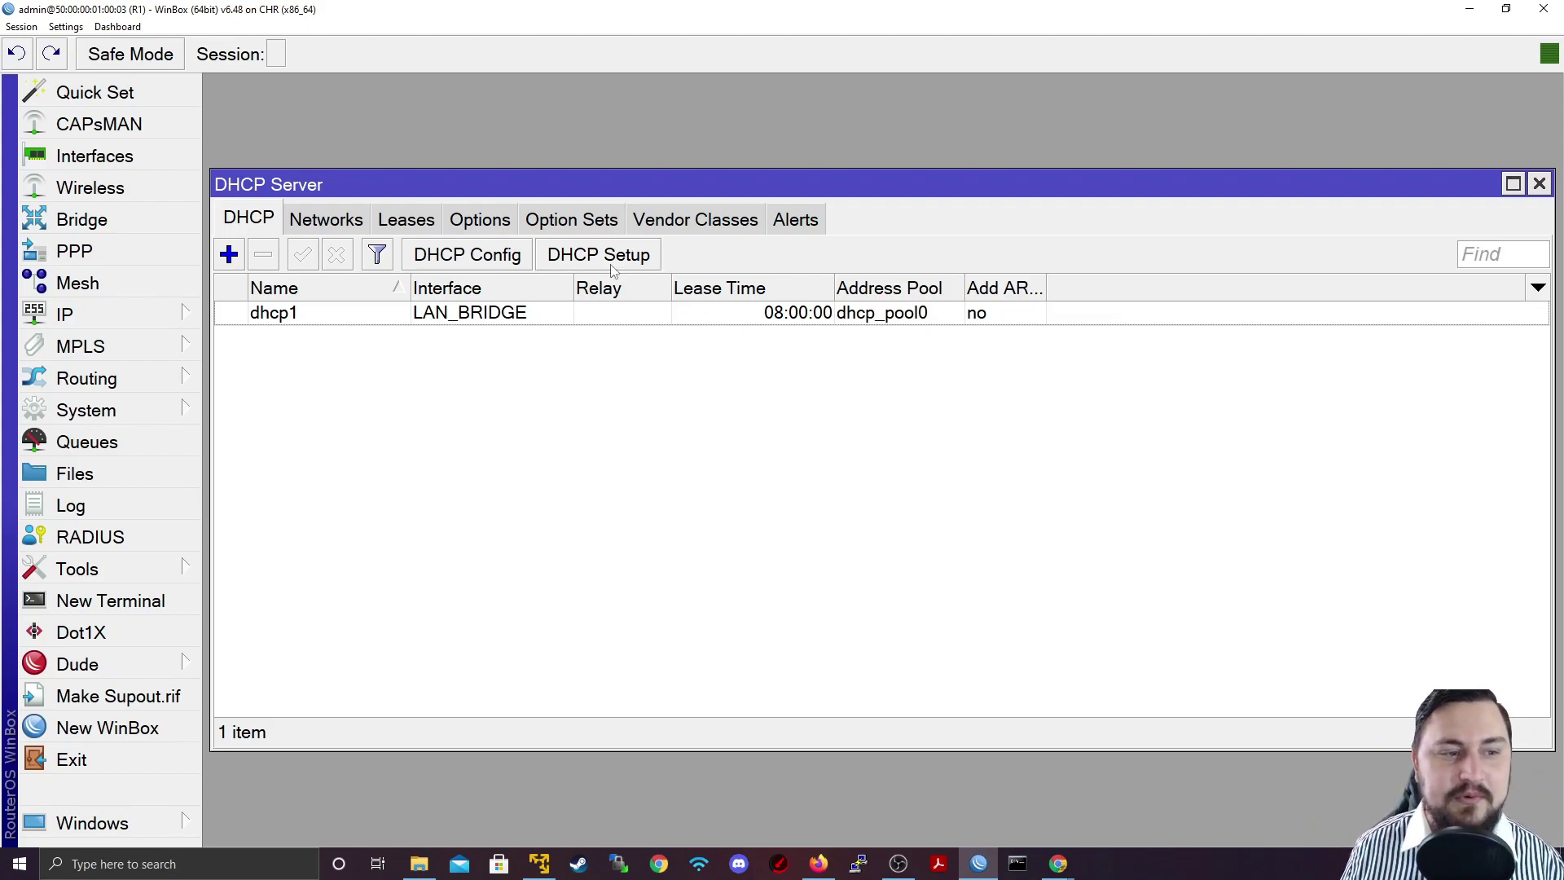
pyautogui.click(538, 314)
pyautogui.doubleClick(536, 315)
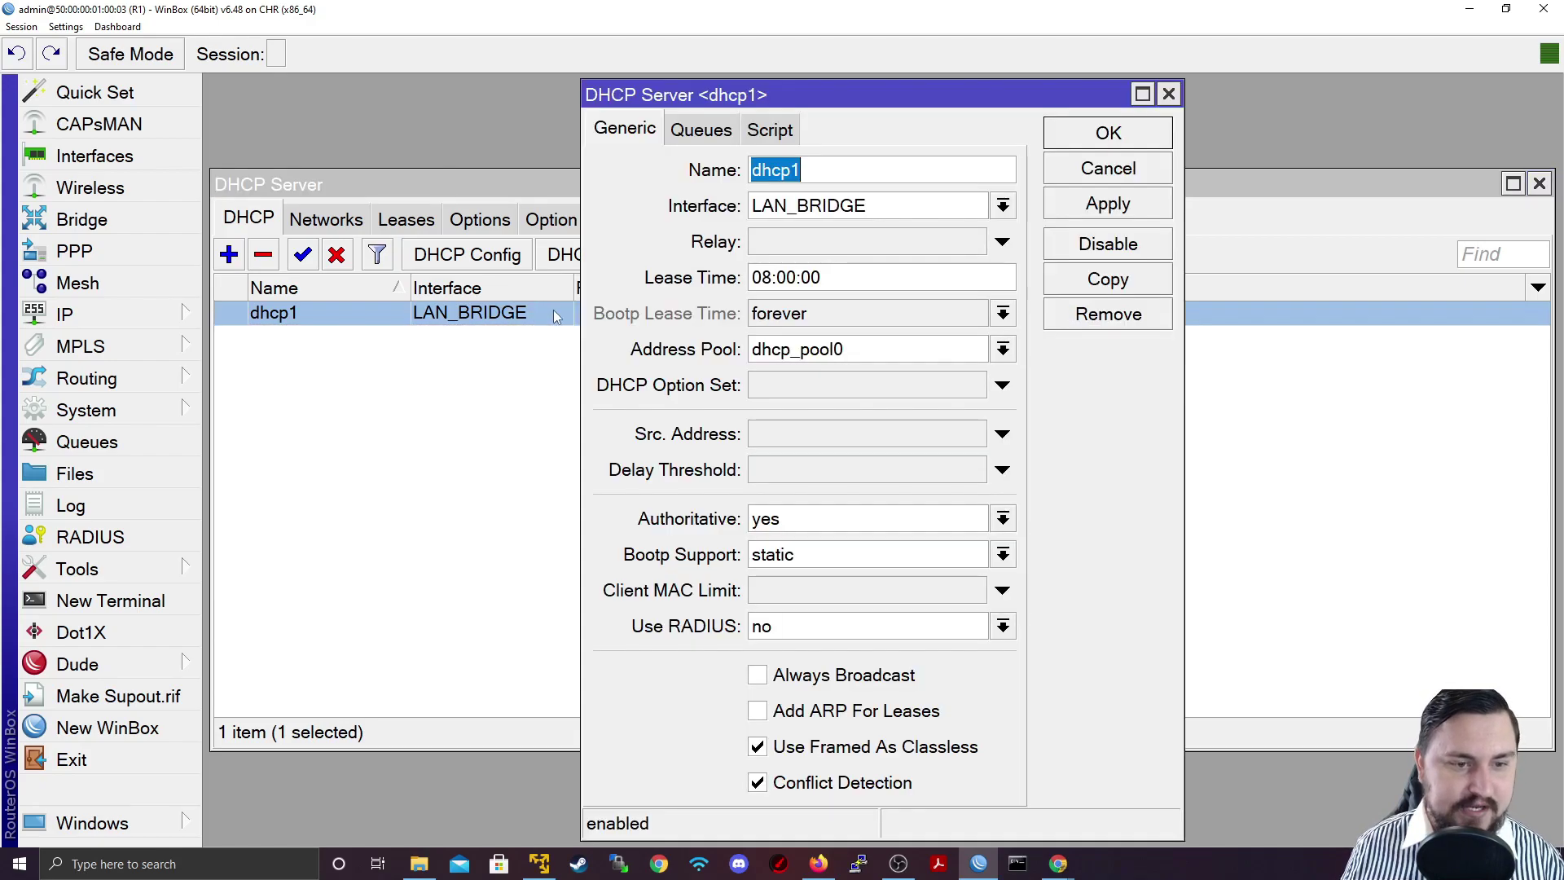
pyautogui.click(775, 349)
pyautogui.click(777, 373)
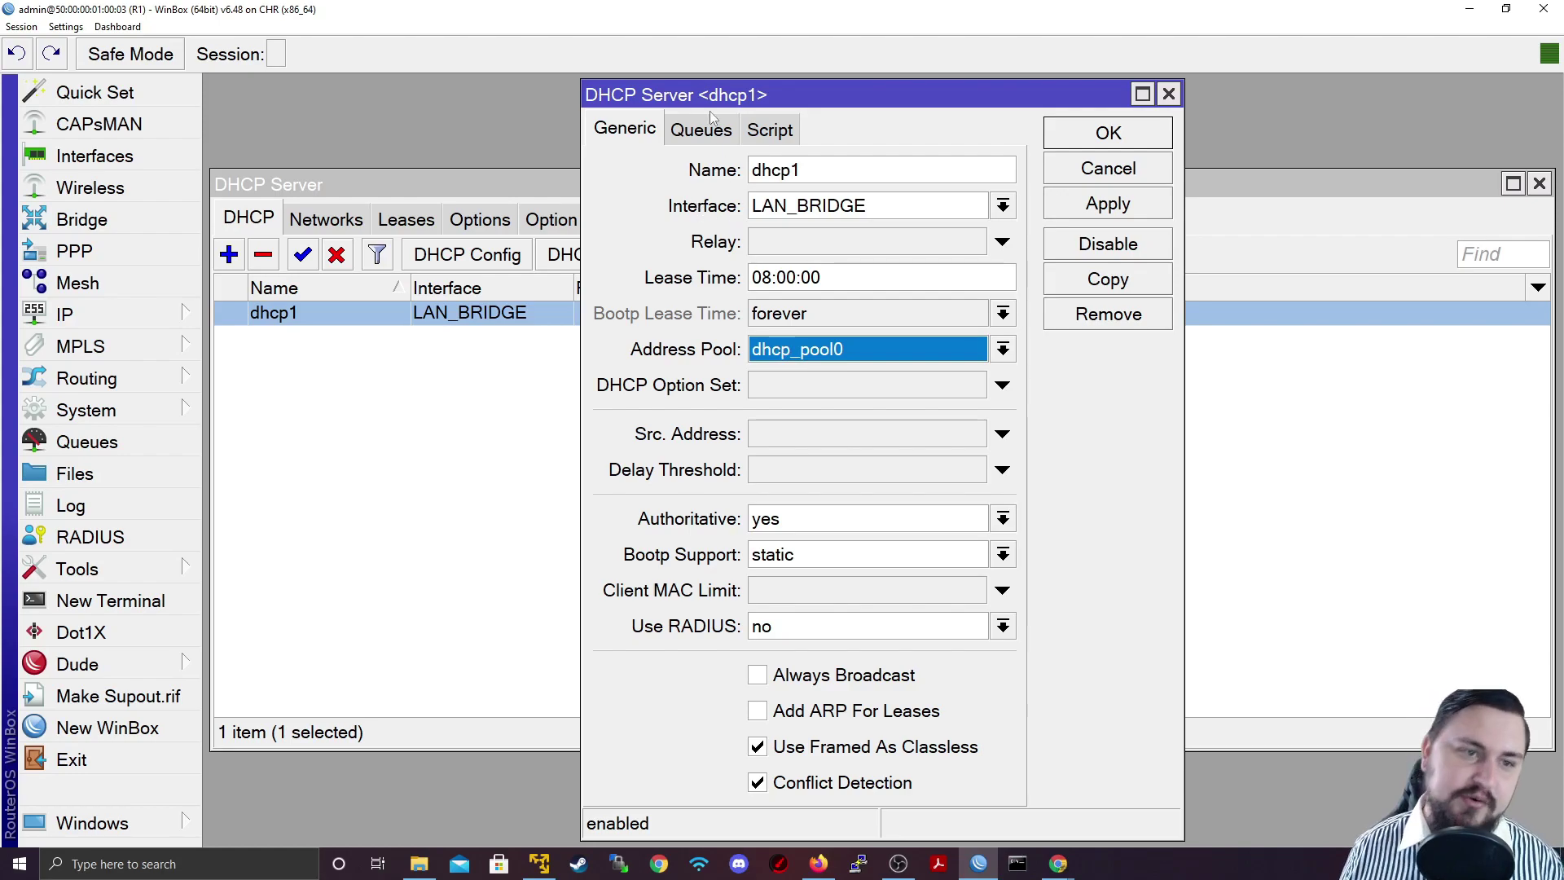
pyautogui.click(738, 174)
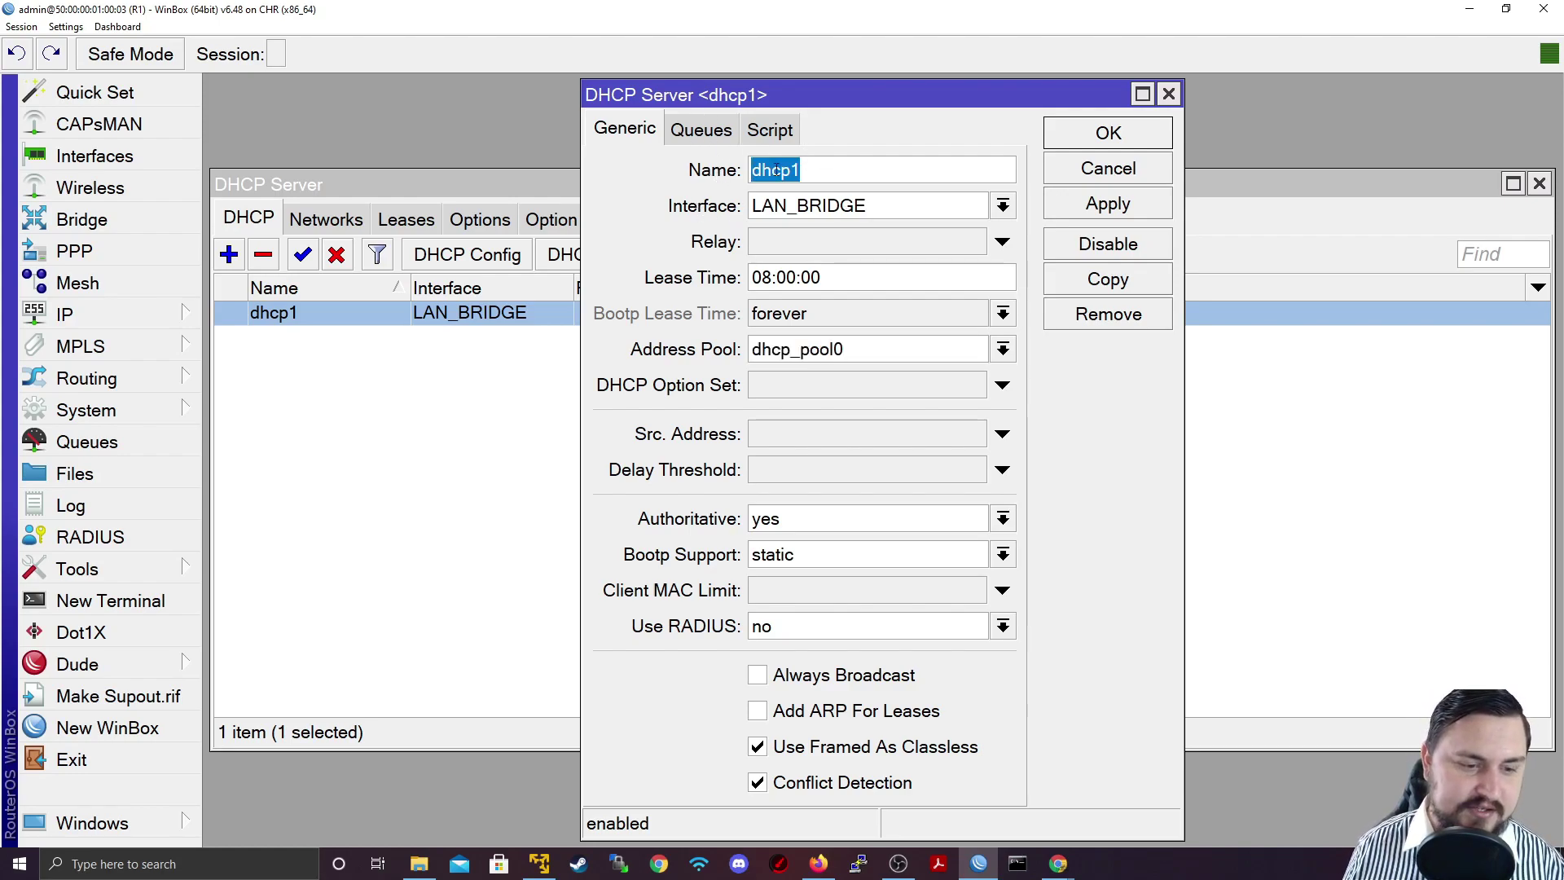
pyautogui.click(717, 132)
pyautogui.click(770, 131)
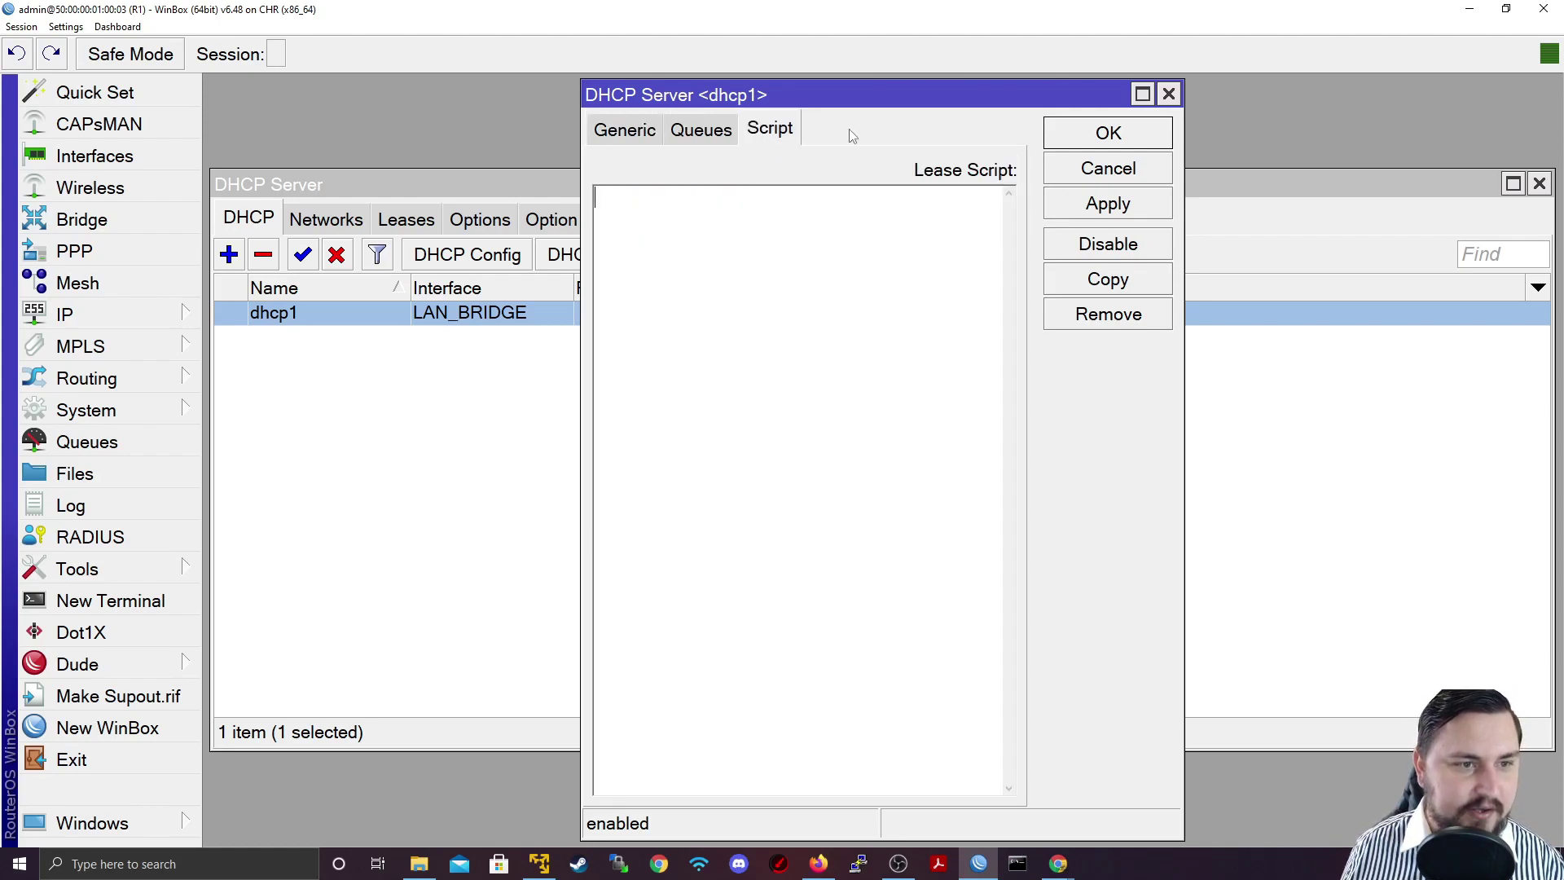
pyautogui.click(1129, 169)
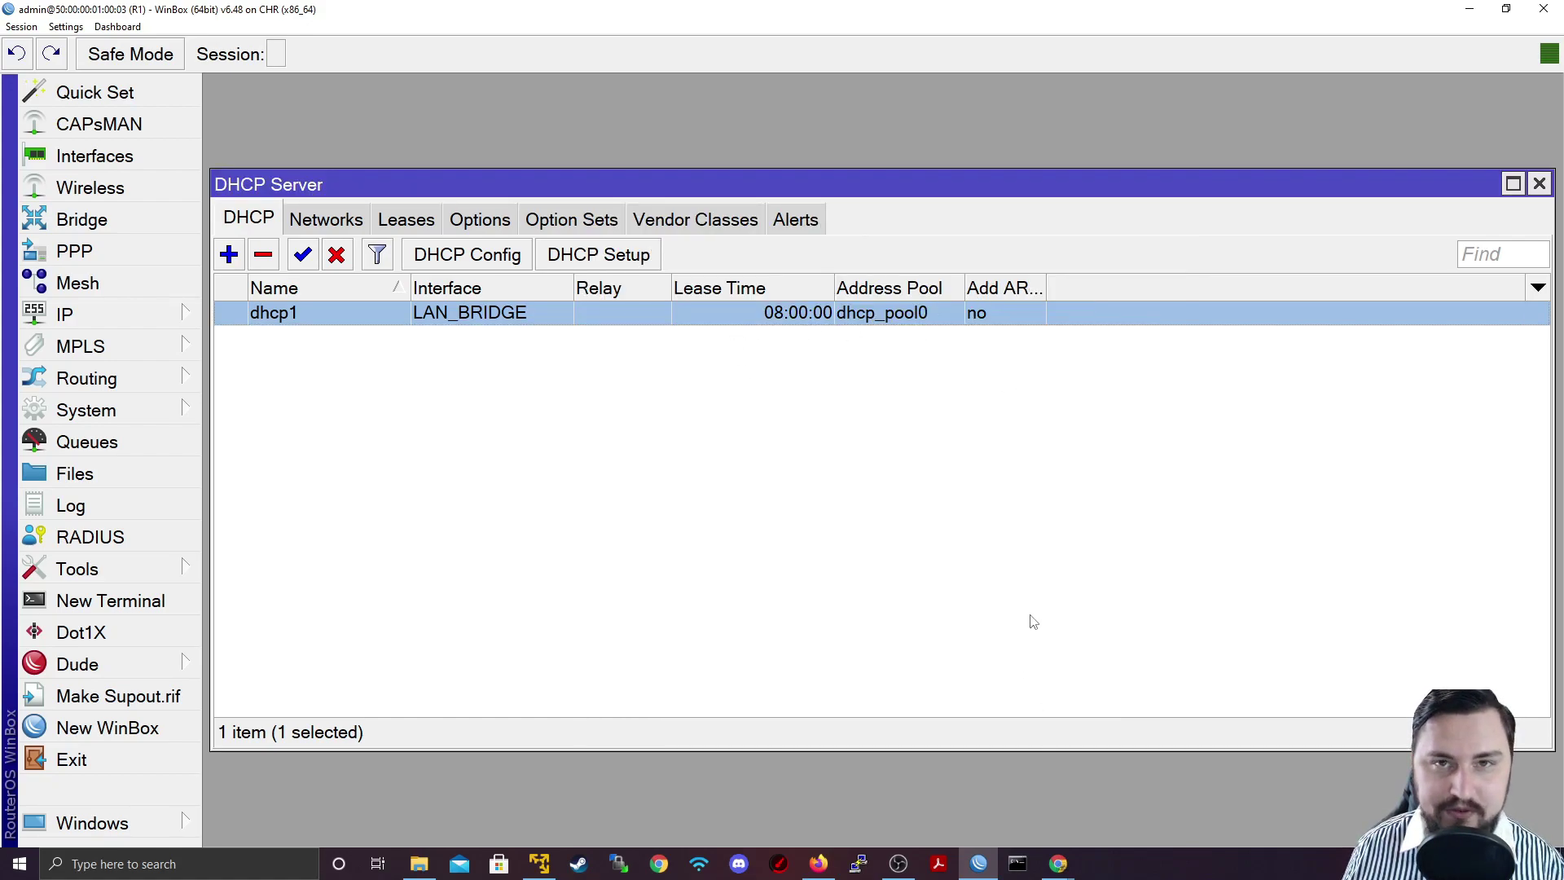
pyautogui.click(995, 515)
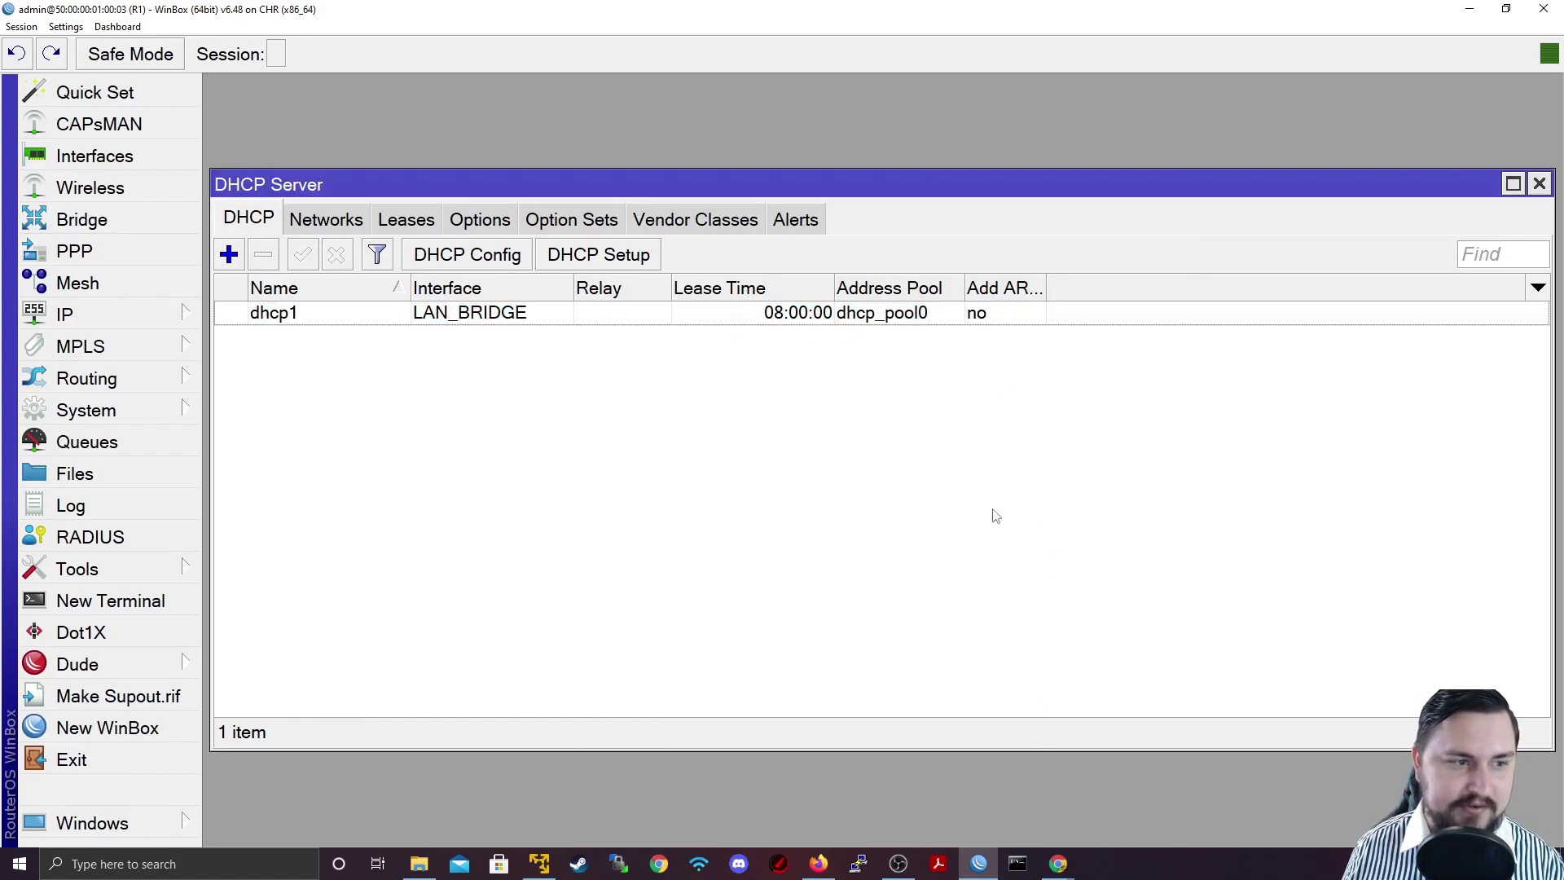
# - Open a PuTTY telnet console to the PC1 node from the EVE-NG topology
pyautogui.click(1470, 10)
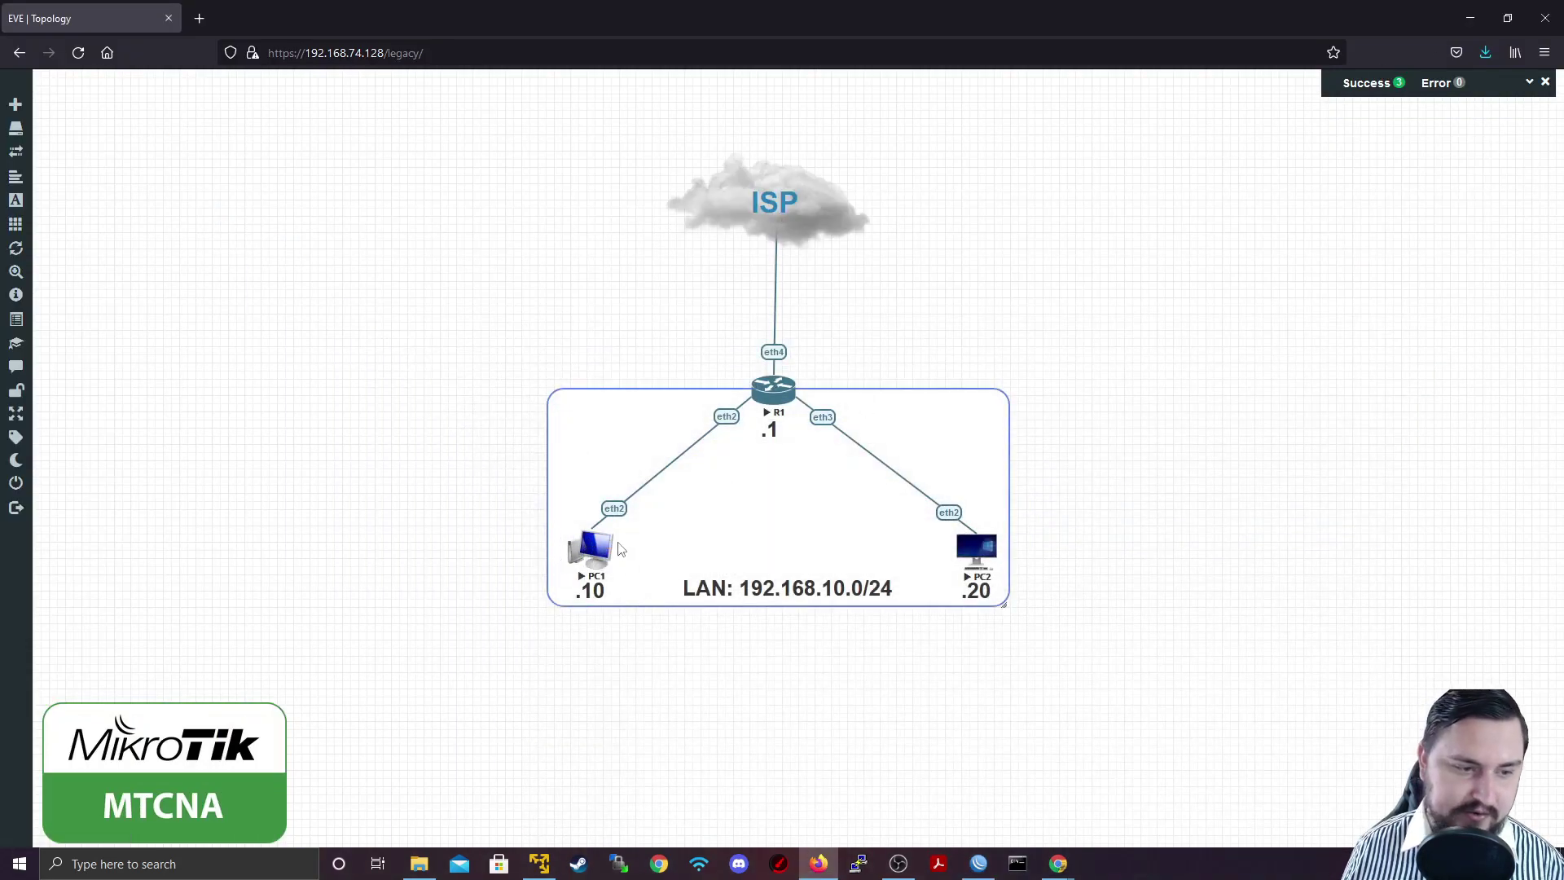
pyautogui.rightClick(597, 552)
pyautogui.click(572, 622)
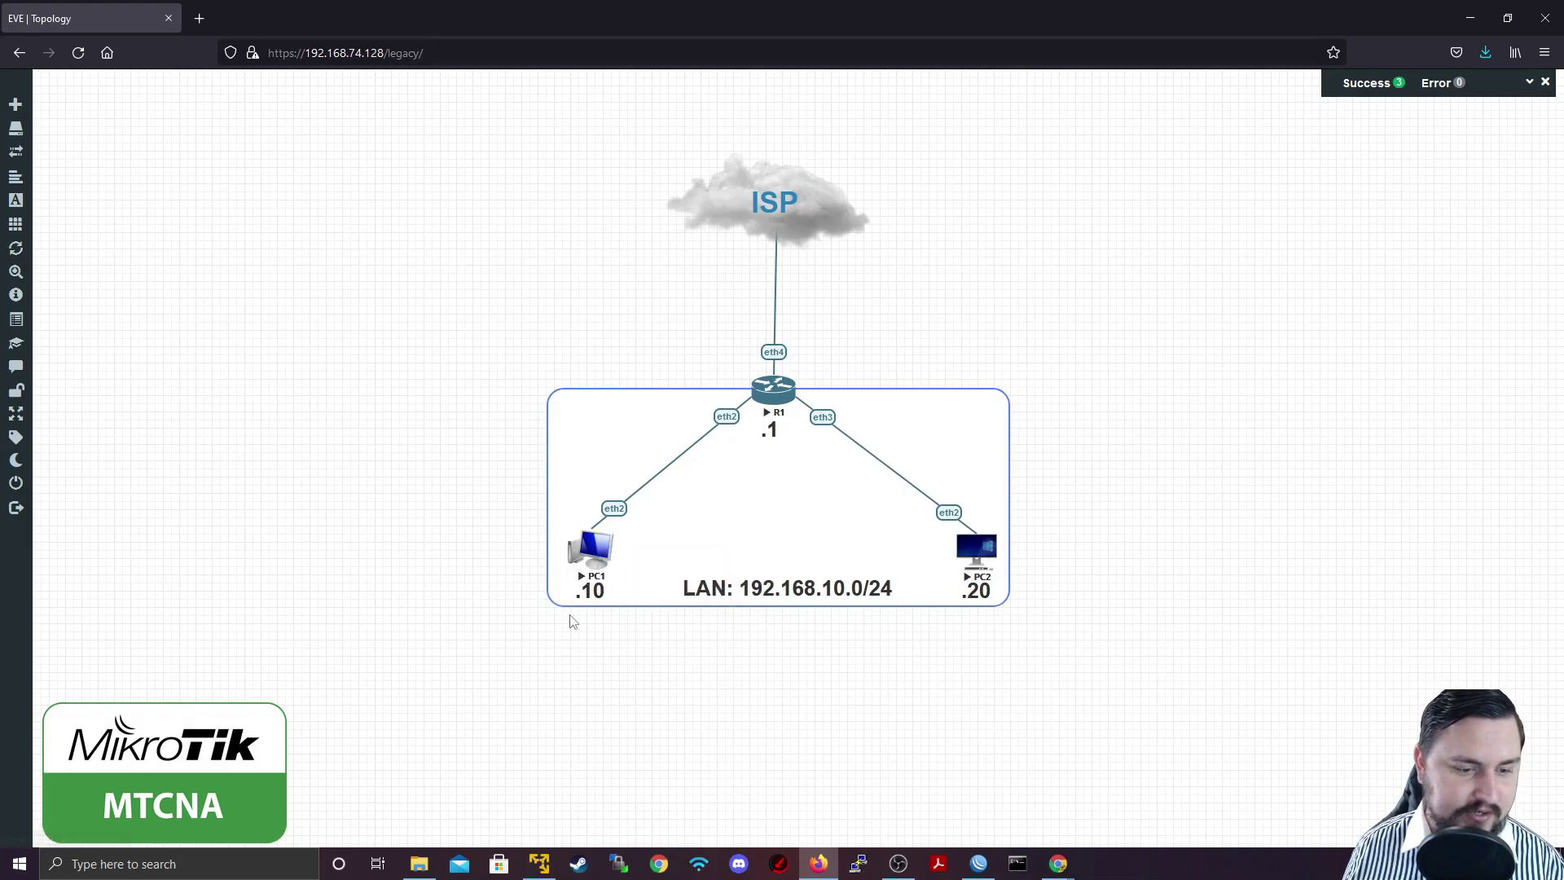
pyautogui.click(857, 864)
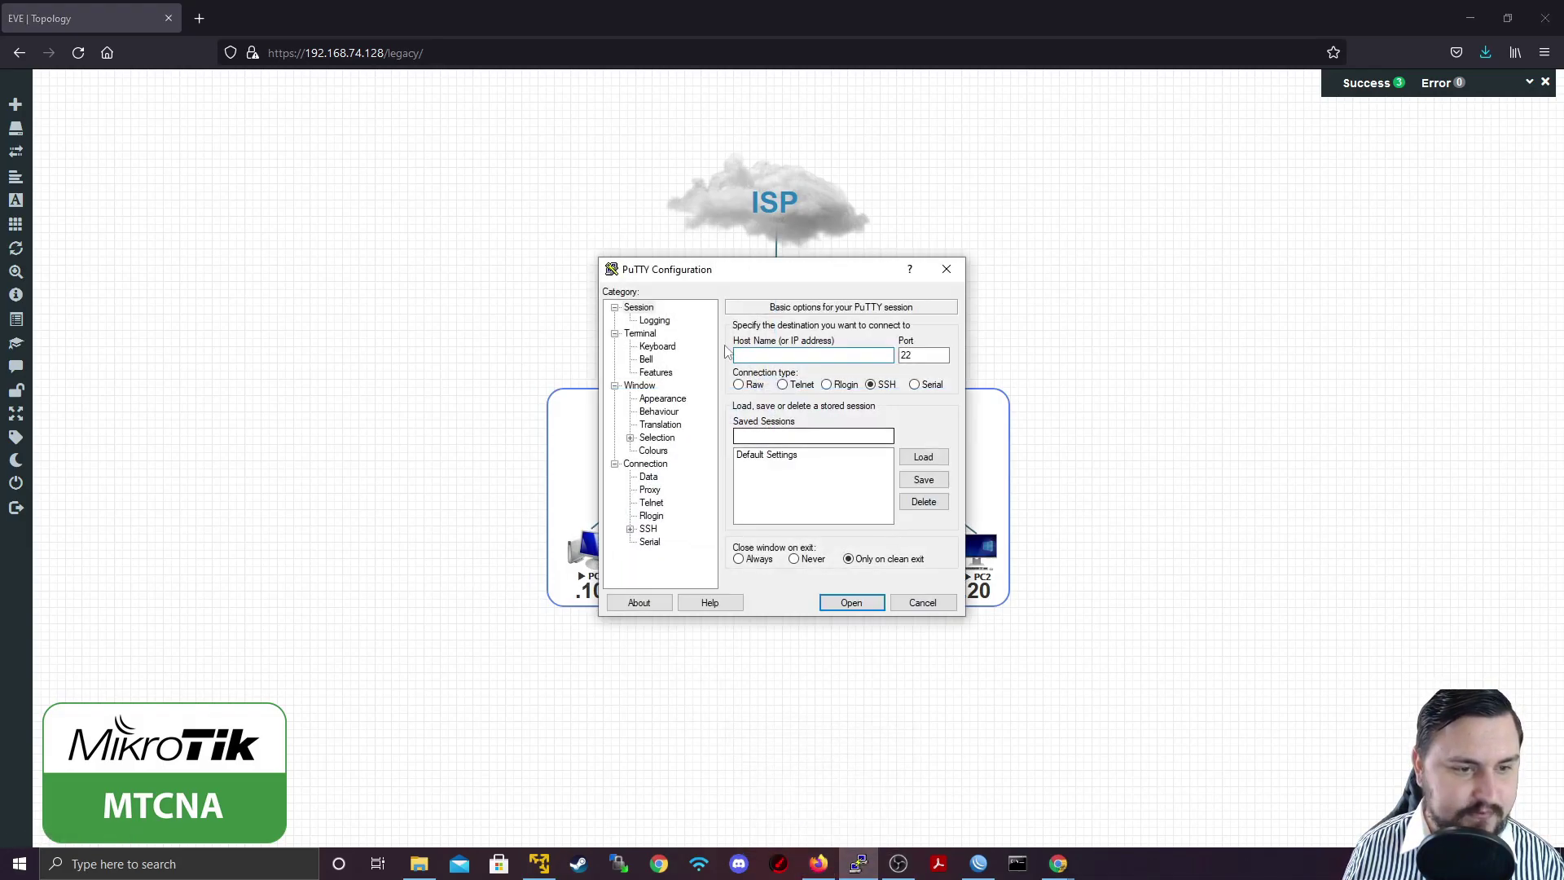
pyautogui.press('Escape')
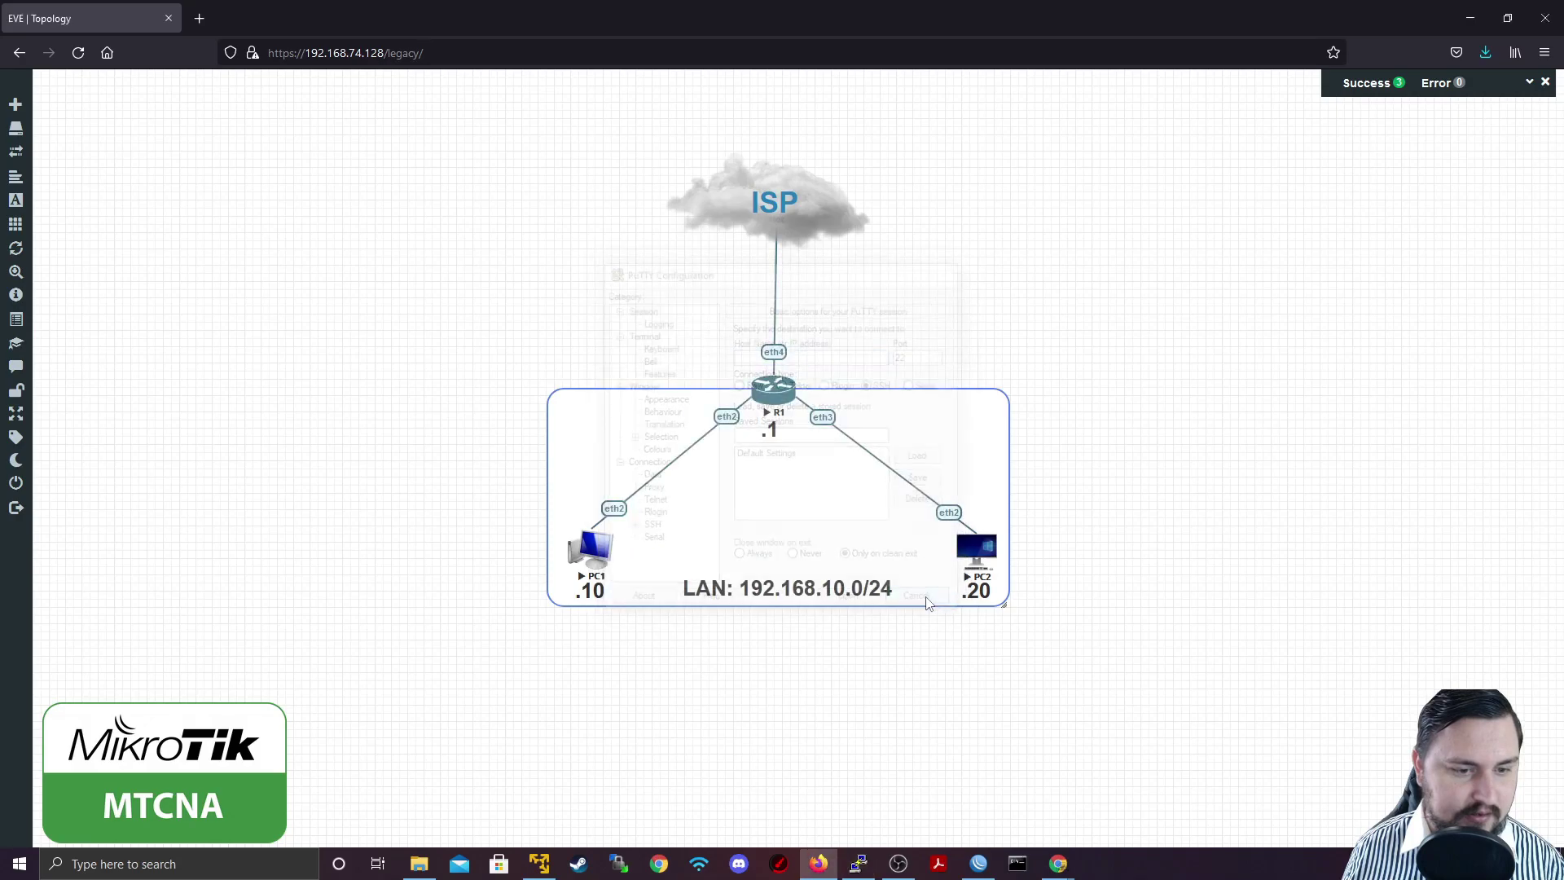
pyautogui.click(594, 554)
pyautogui.click(839, 174)
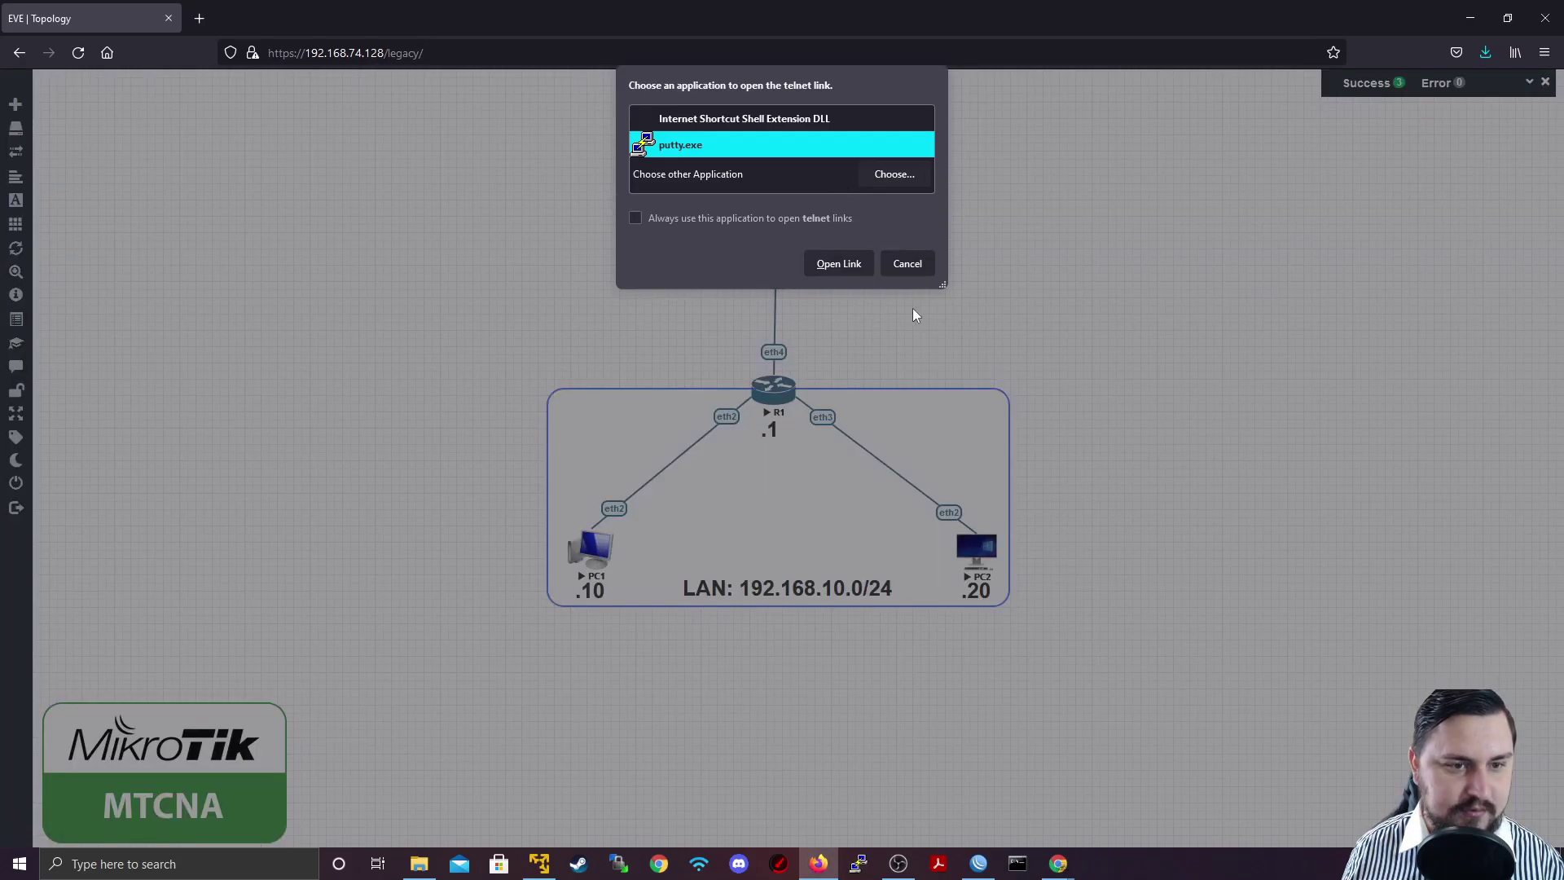
pyautogui.click(835, 262)
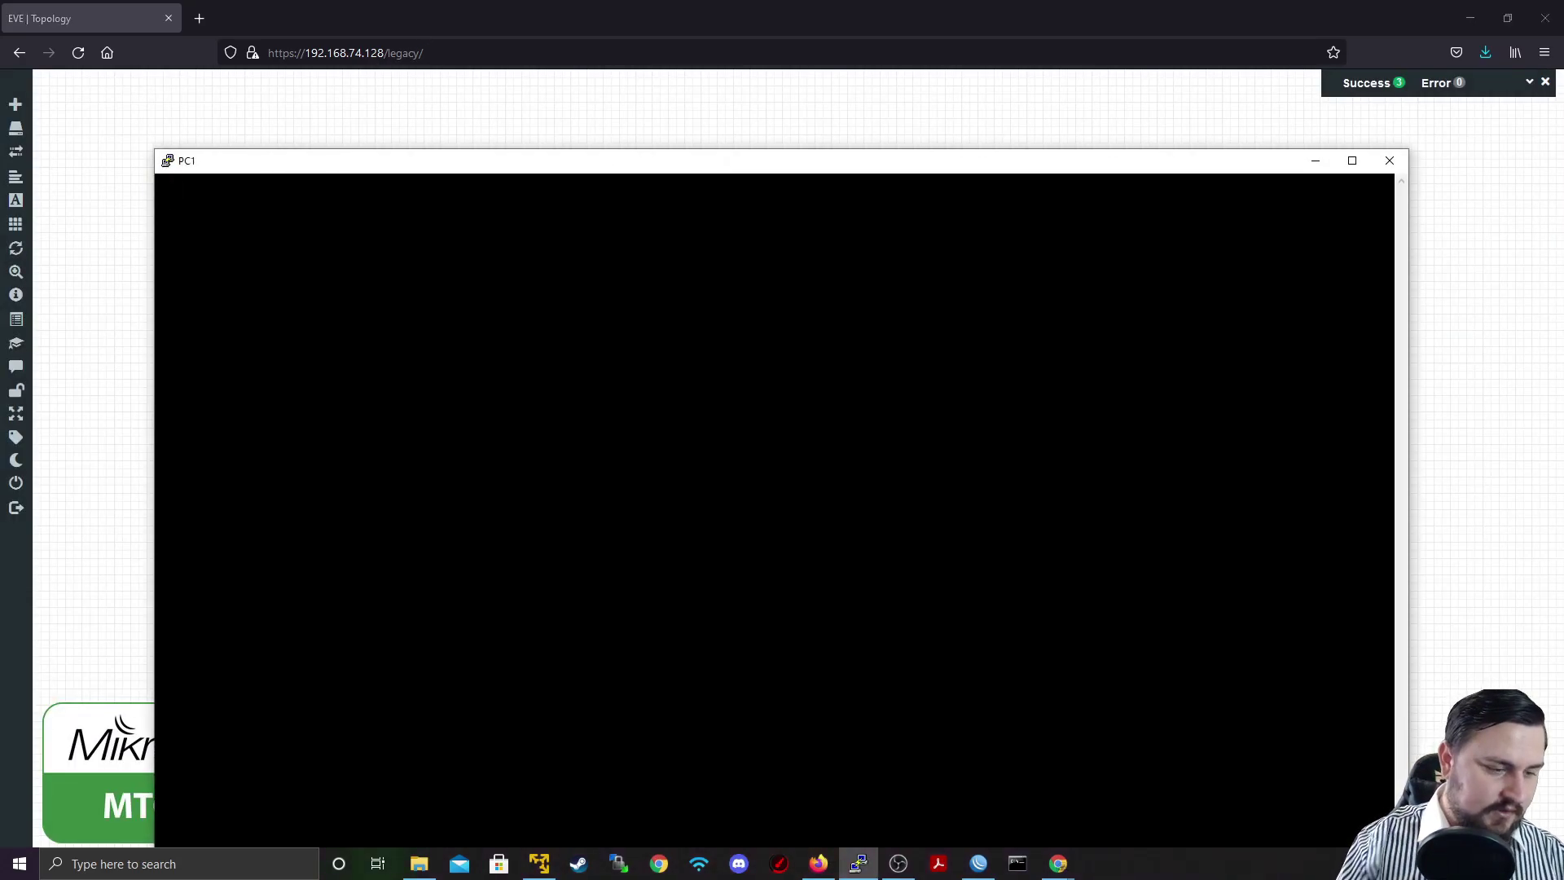
# - Run 'tool romon export' on PC1's console, then close the PuTTY session
pyautogui.moveTo(416, 169); pyautogui.dragTo(415, 81)
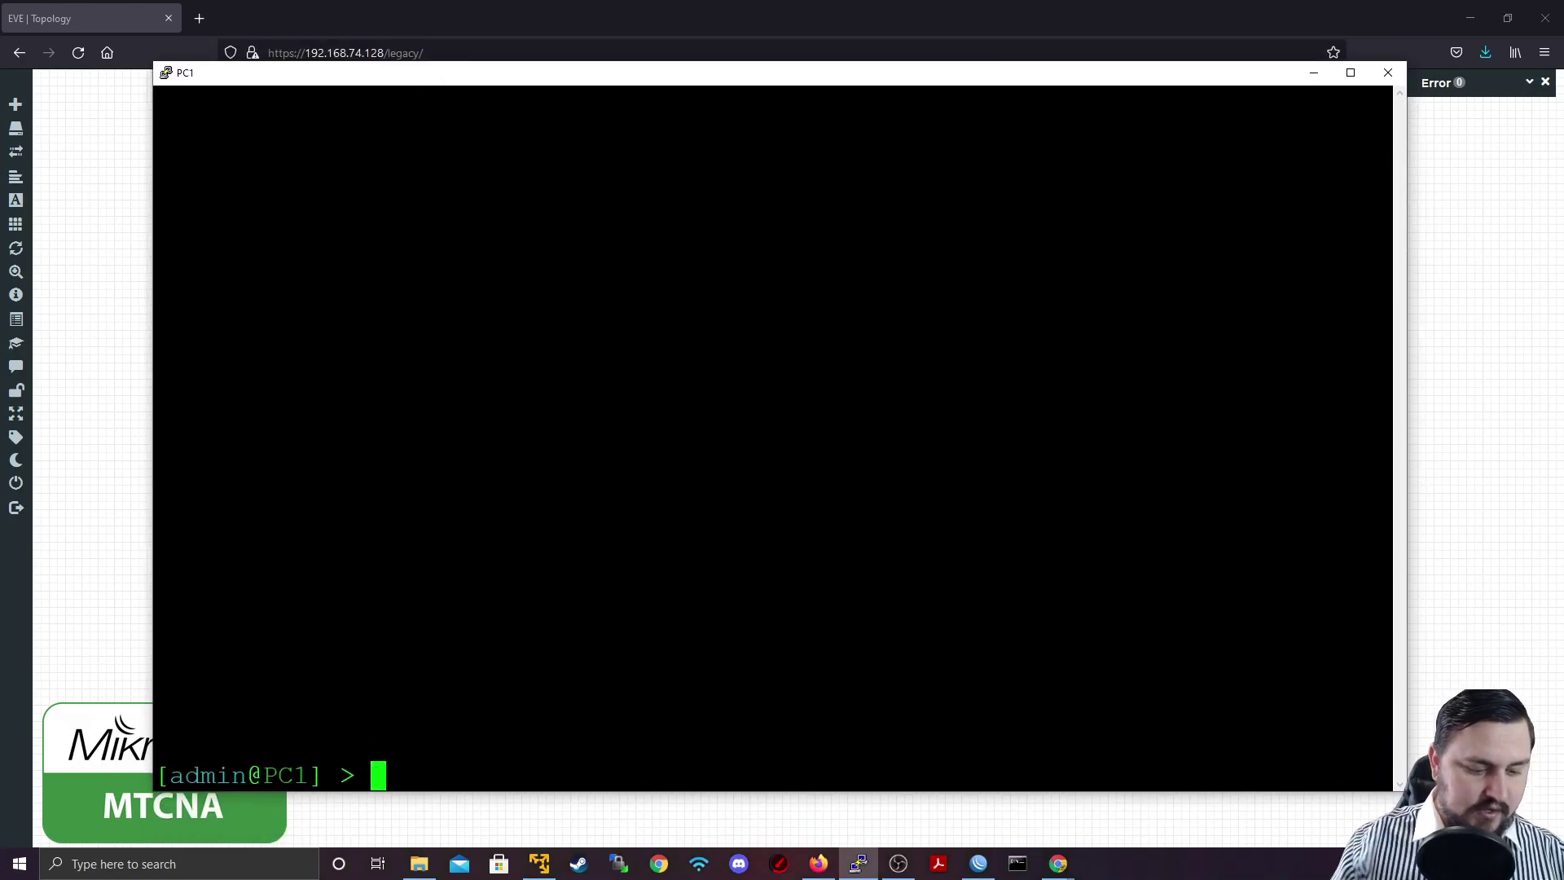
pyautogui.write('tool romon ')
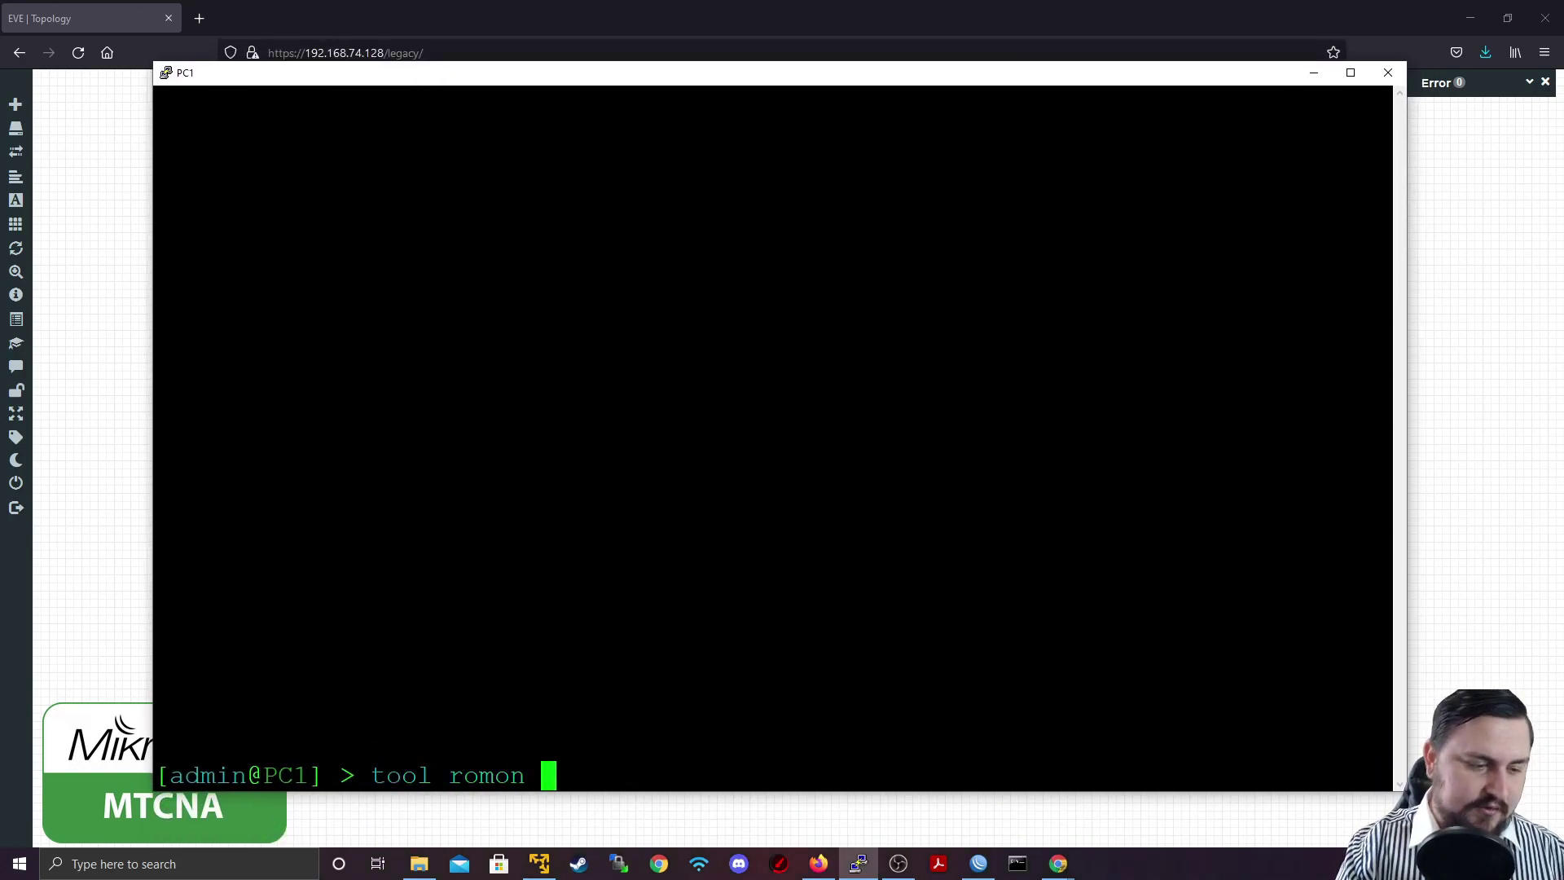
pyautogui.write('export')
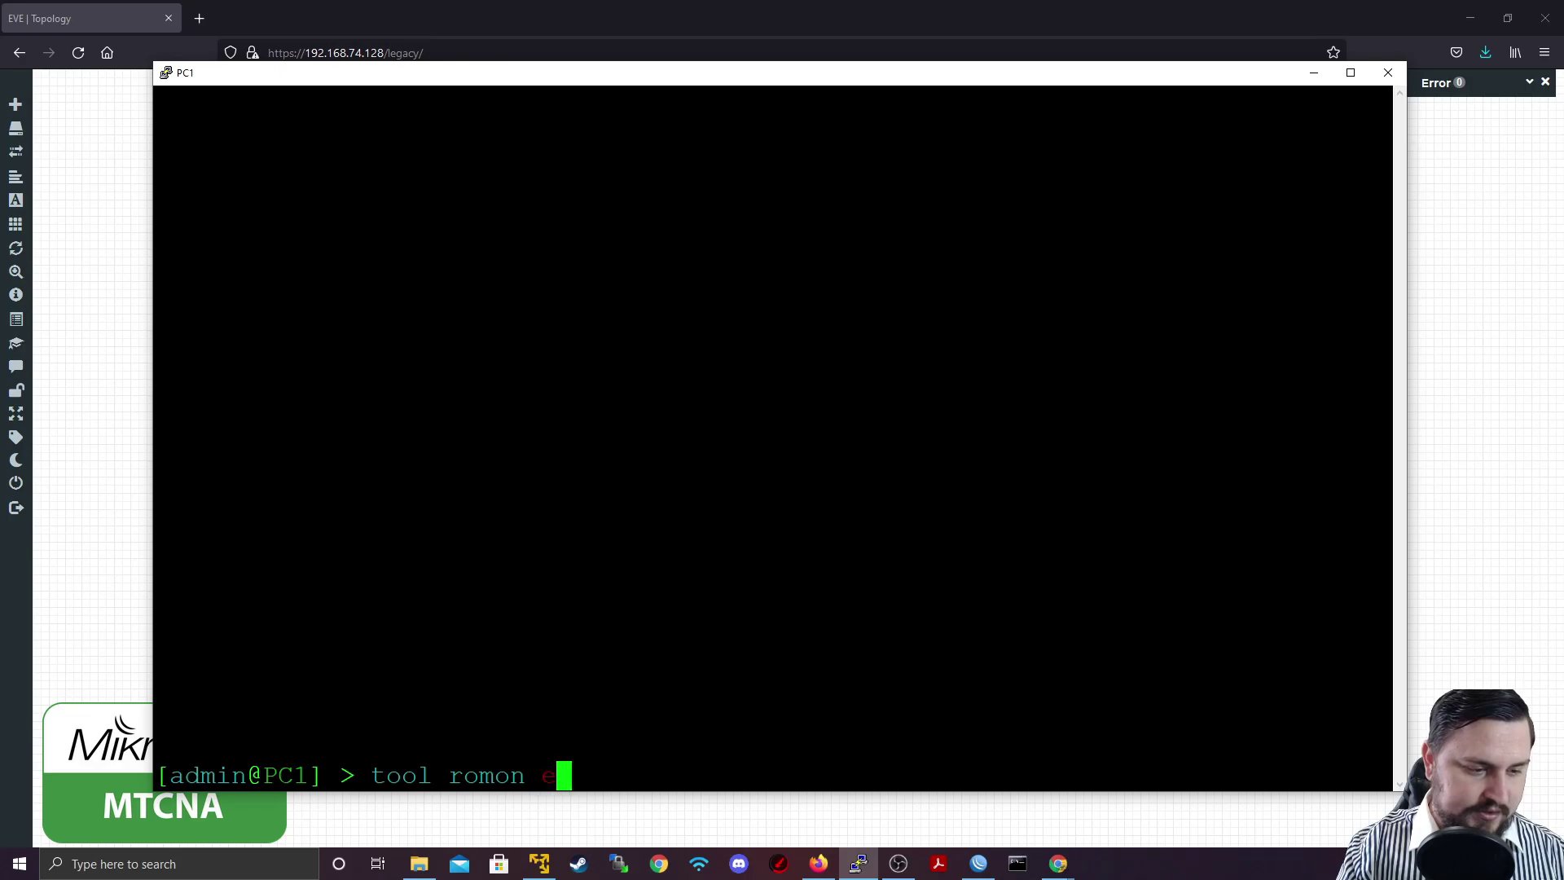
pyautogui.press('Return')
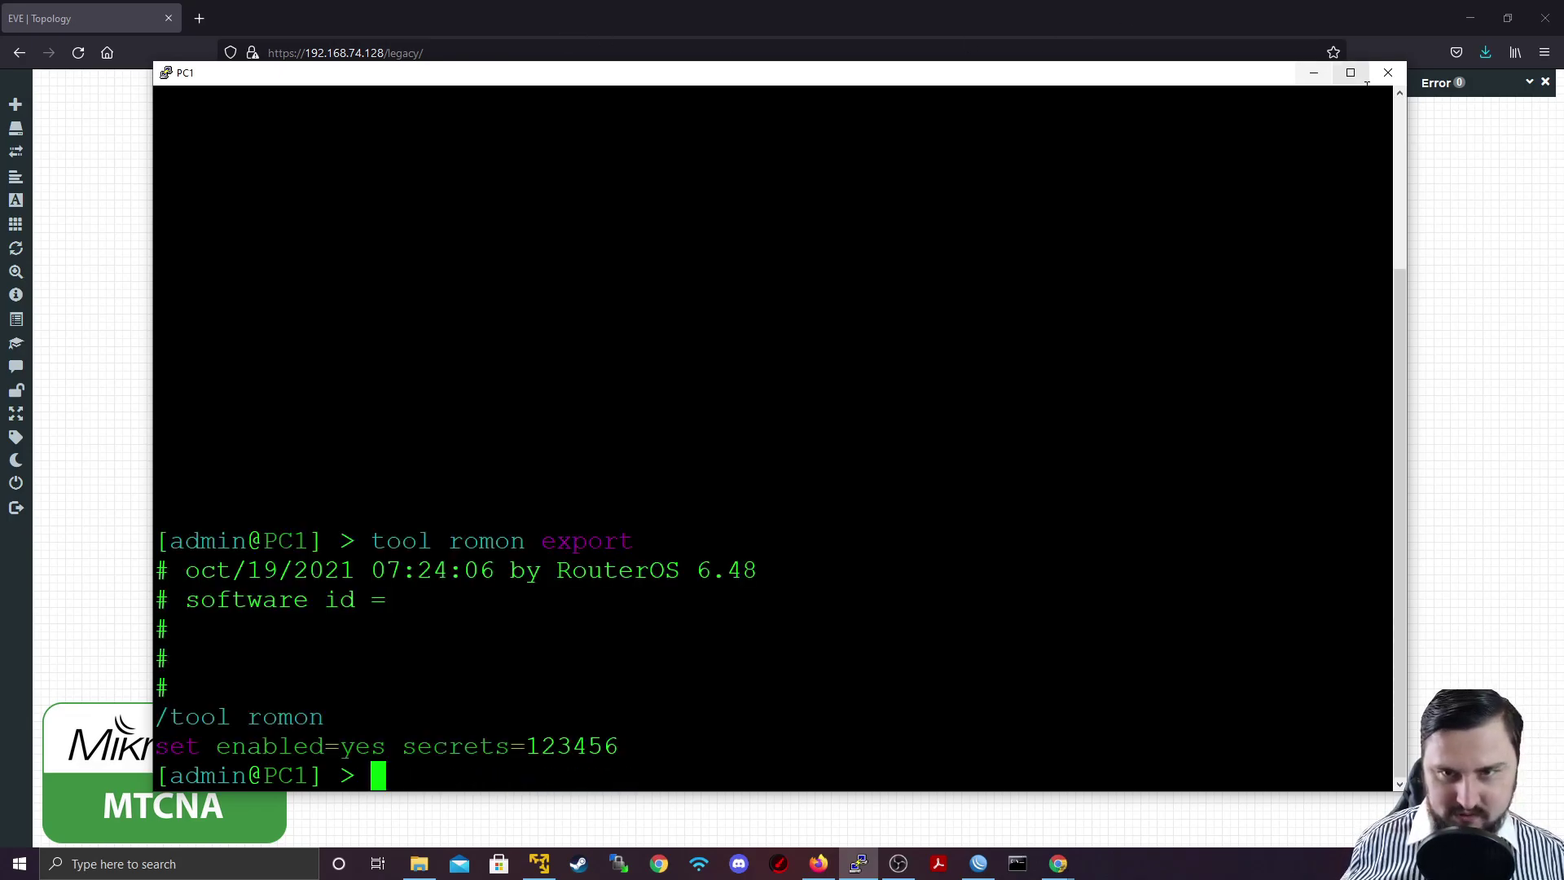
pyautogui.click(1388, 73)
pyautogui.click(808, 490)
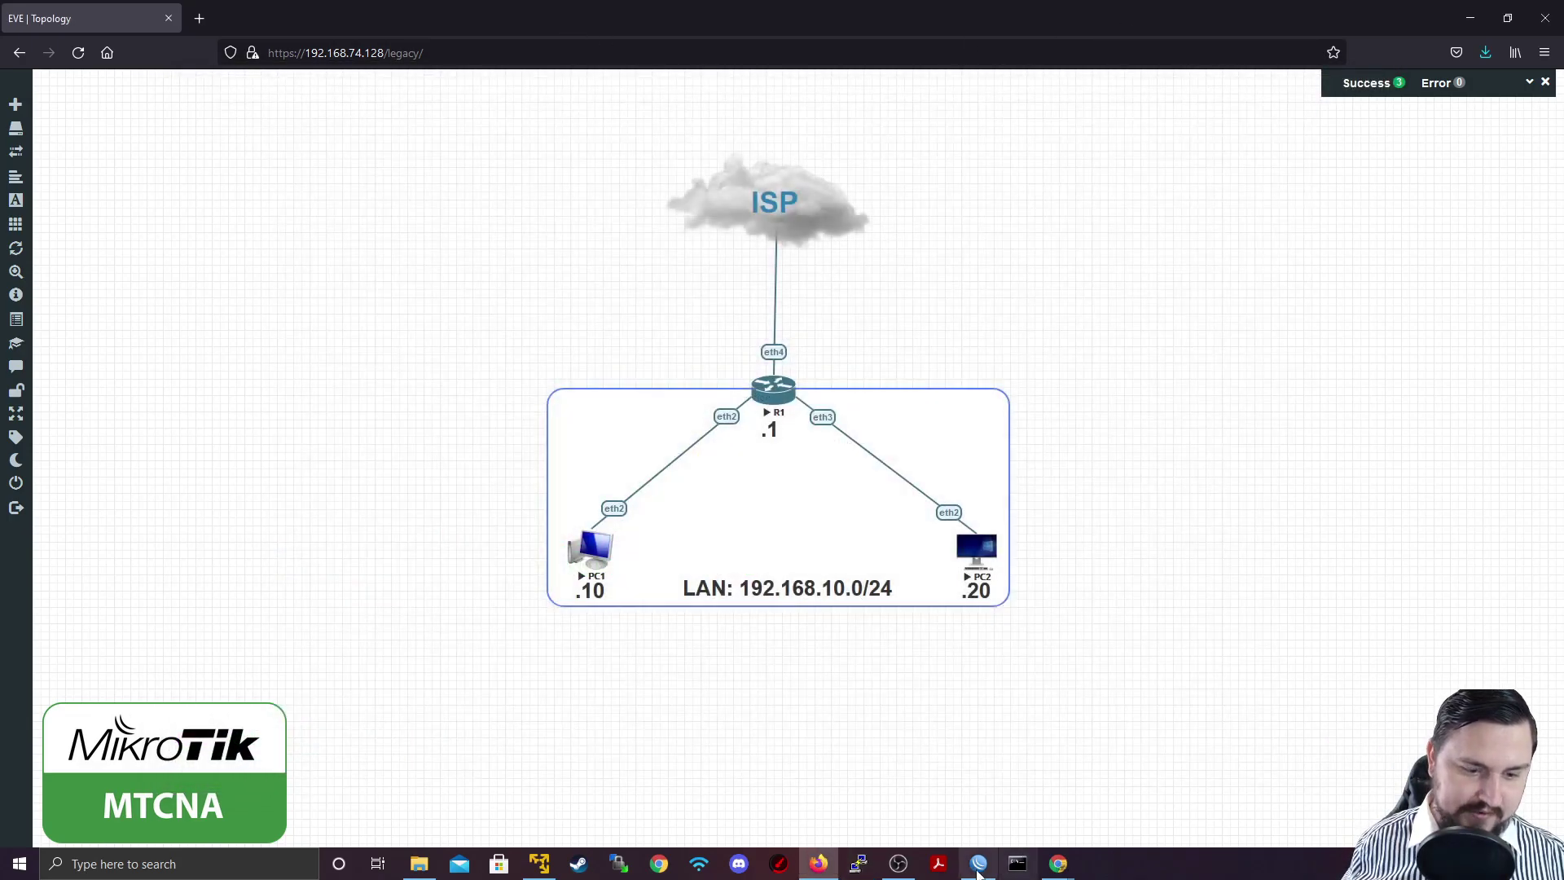
# - Launch a new WinBox and connect to PC1 over RoMON using R1 as the agent
pyautogui.rightClick(978, 863)
pyautogui.click(951, 782)
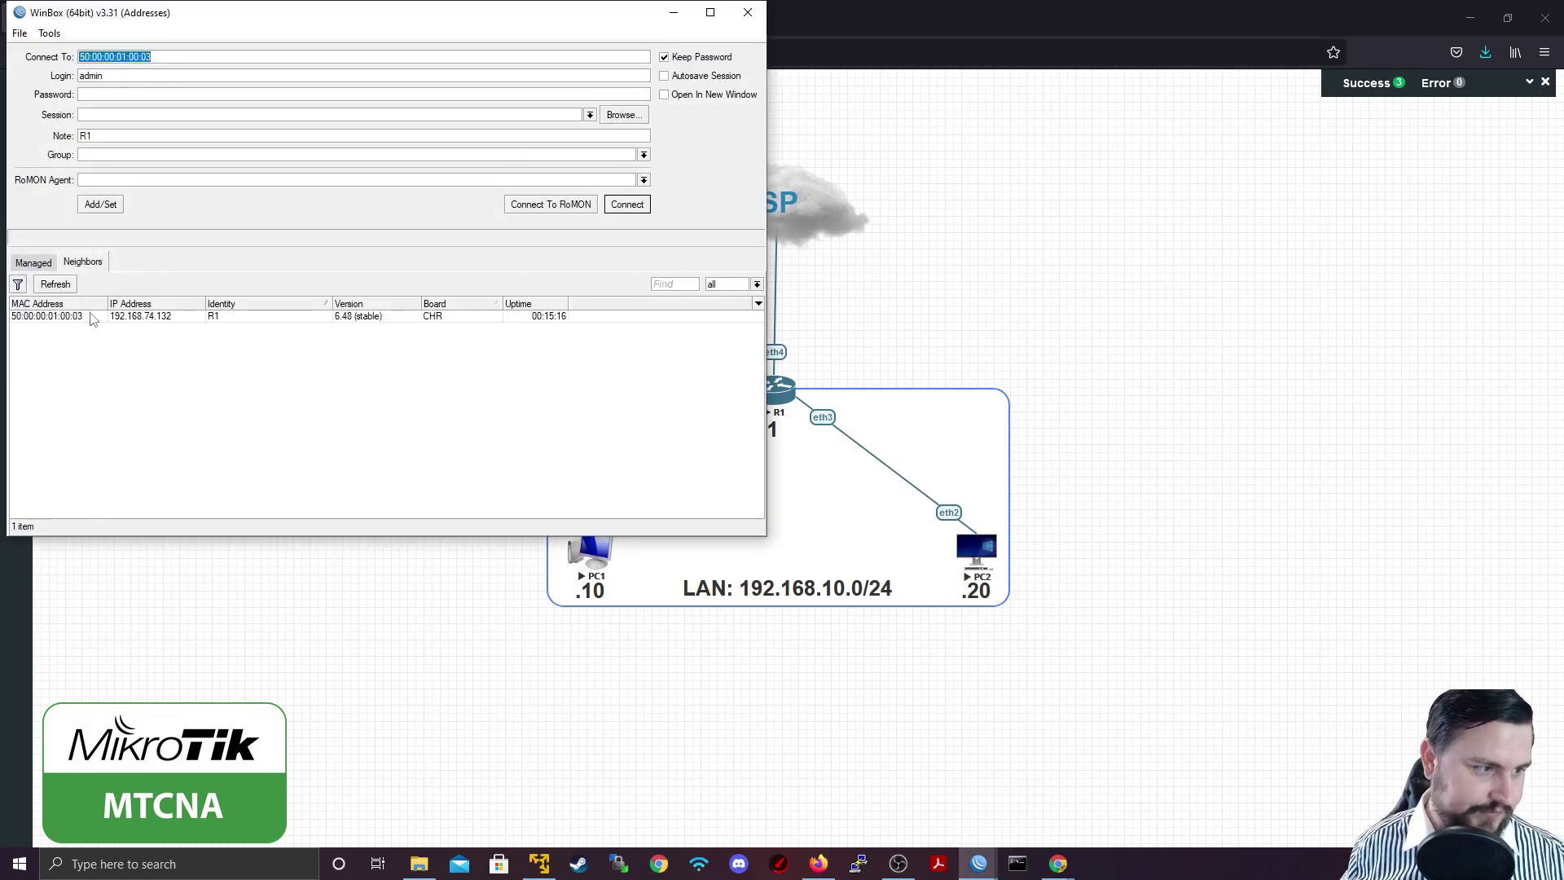
pyautogui.click(79, 319)
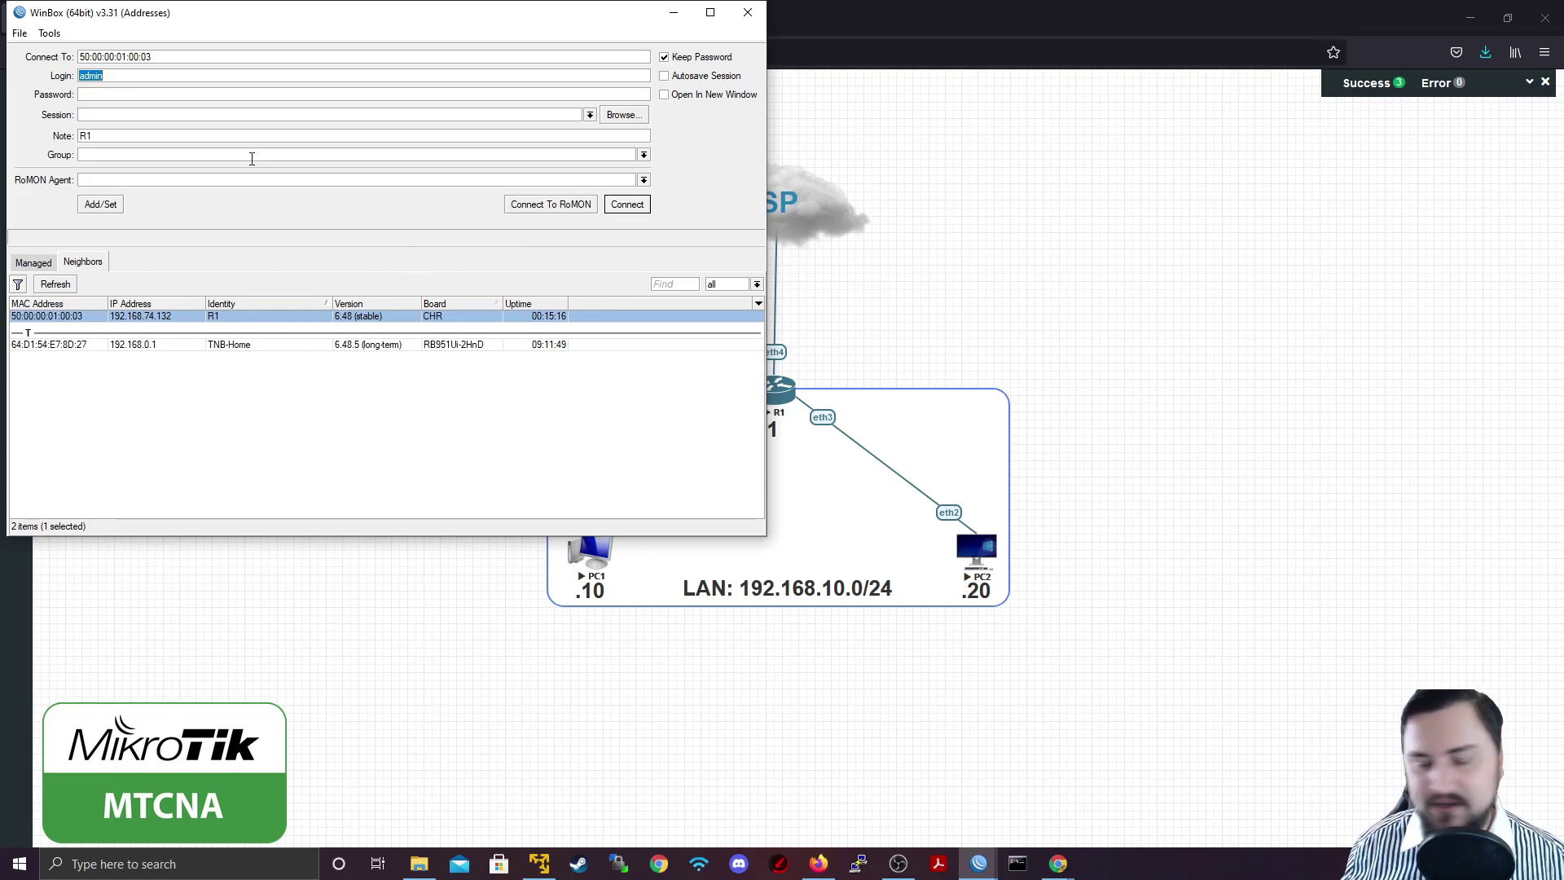
pyautogui.click(551, 205)
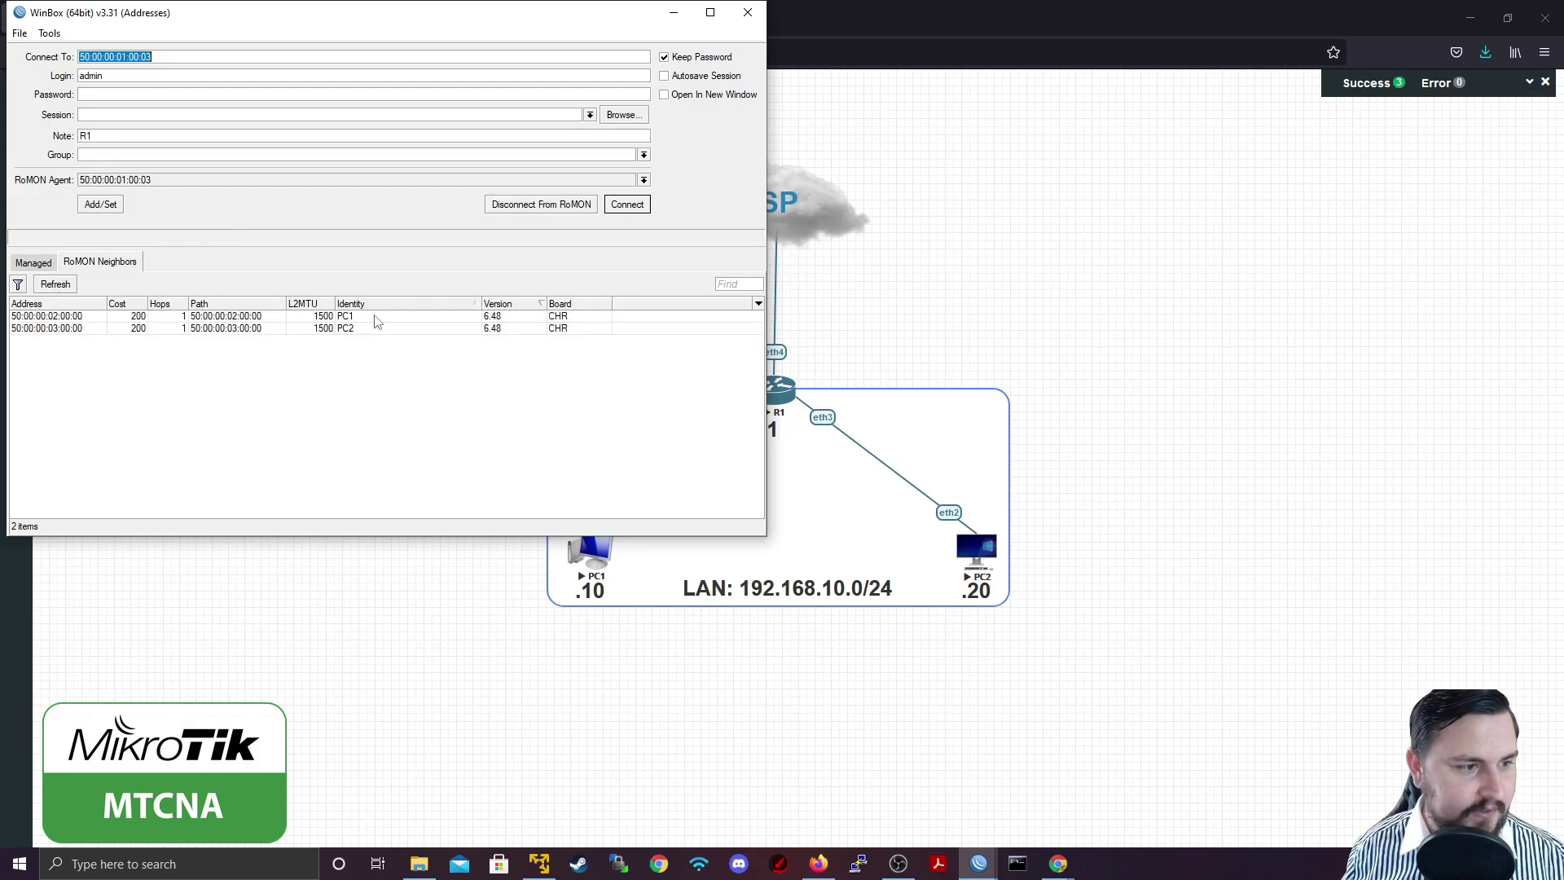
pyautogui.click(377, 317)
pyautogui.click(628, 204)
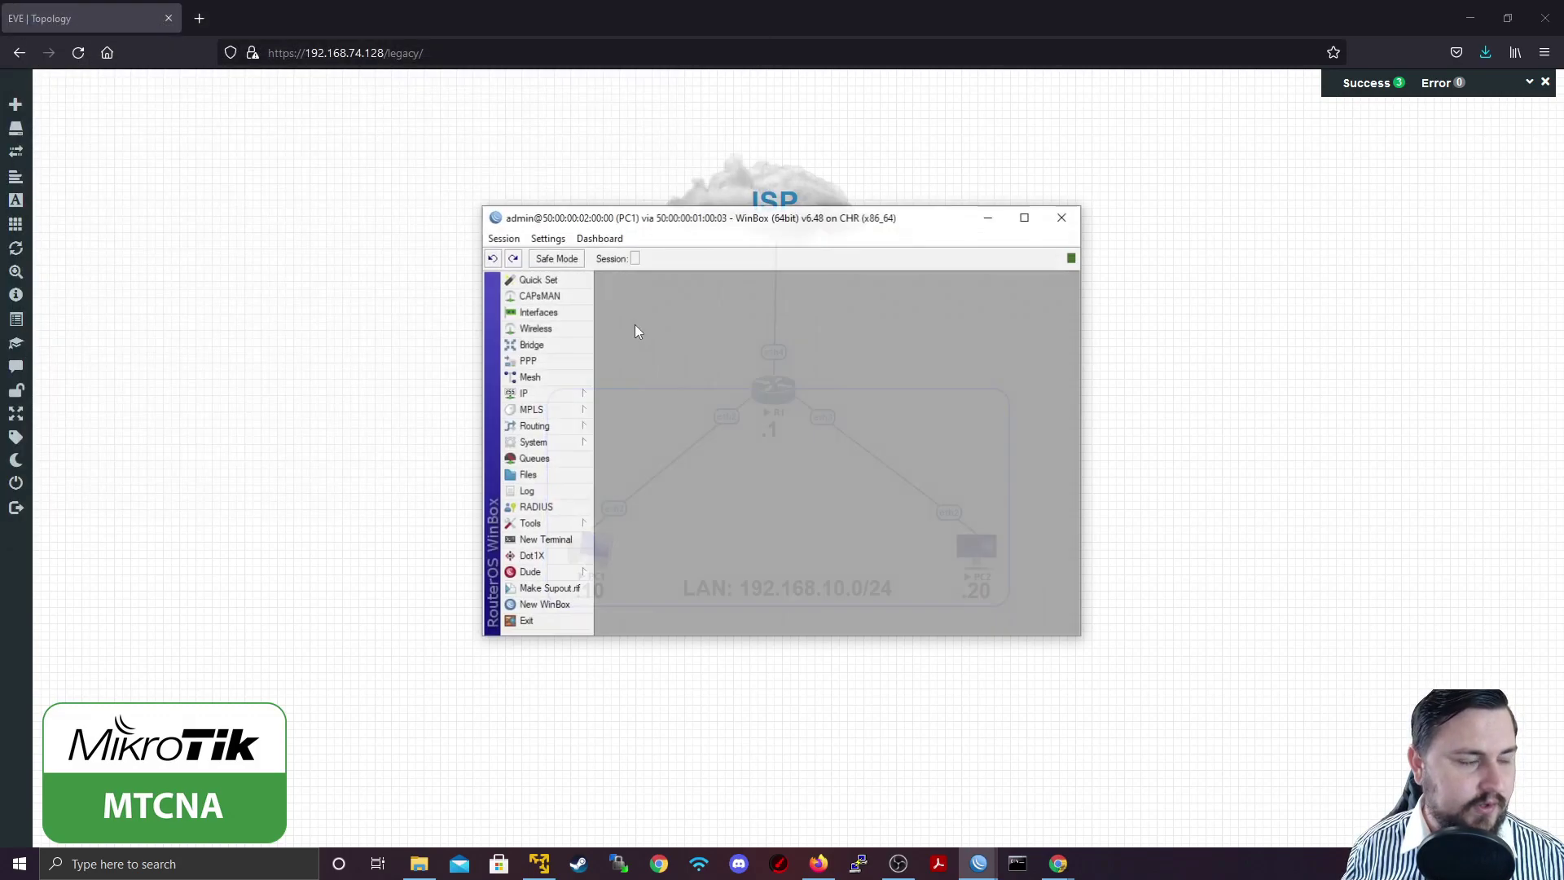
# - Maximize the PC1 session and delete its static 192.168.10.10 address on ether2
pyautogui.doubleClick(675, 225)
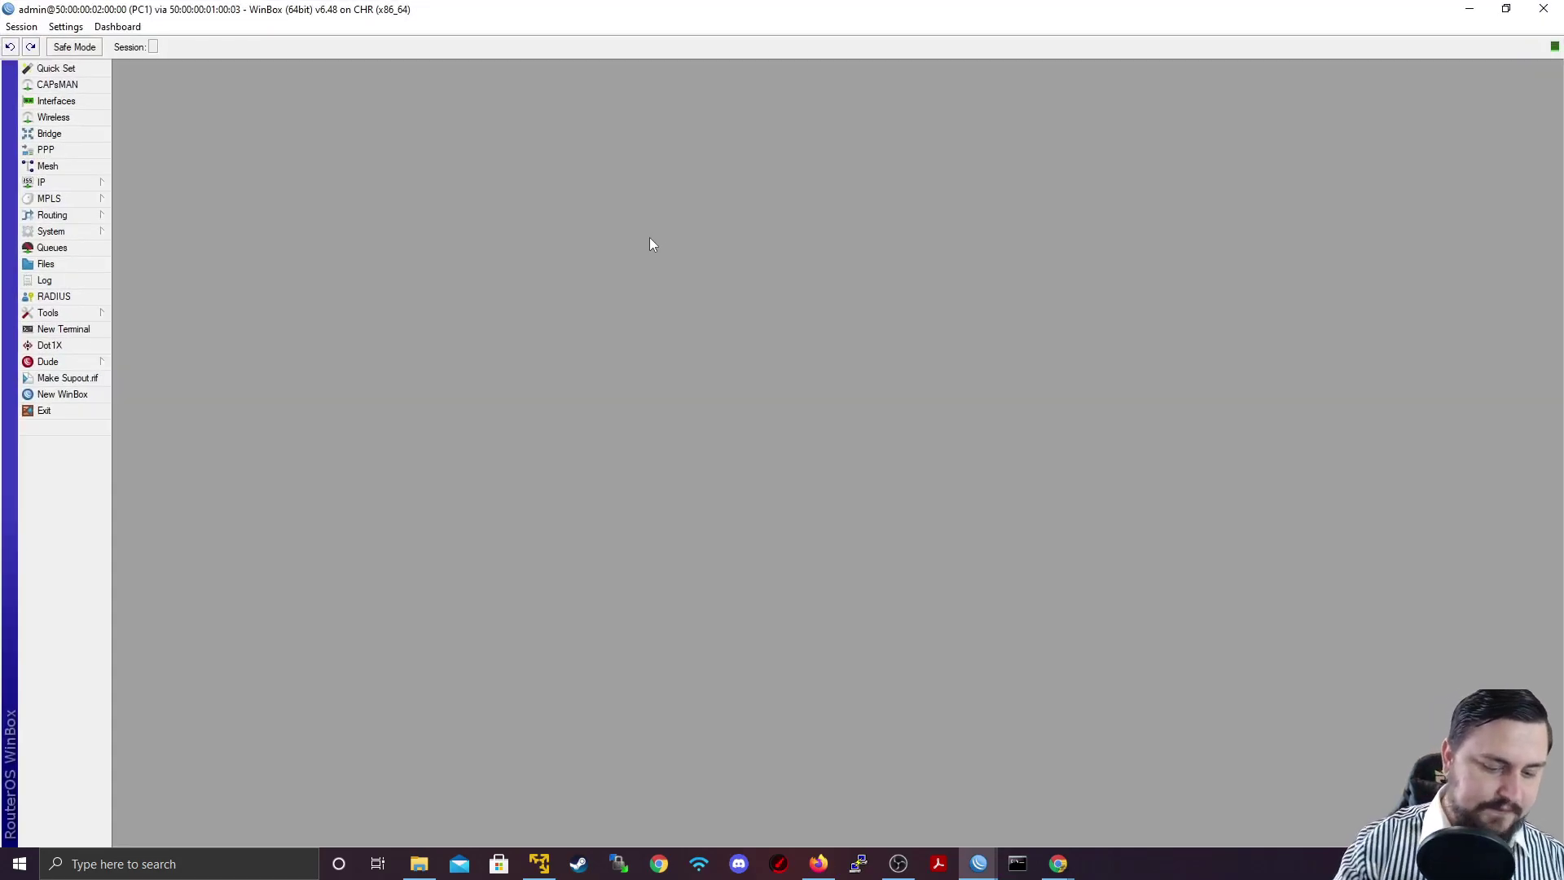
pyautogui.click(65, 315)
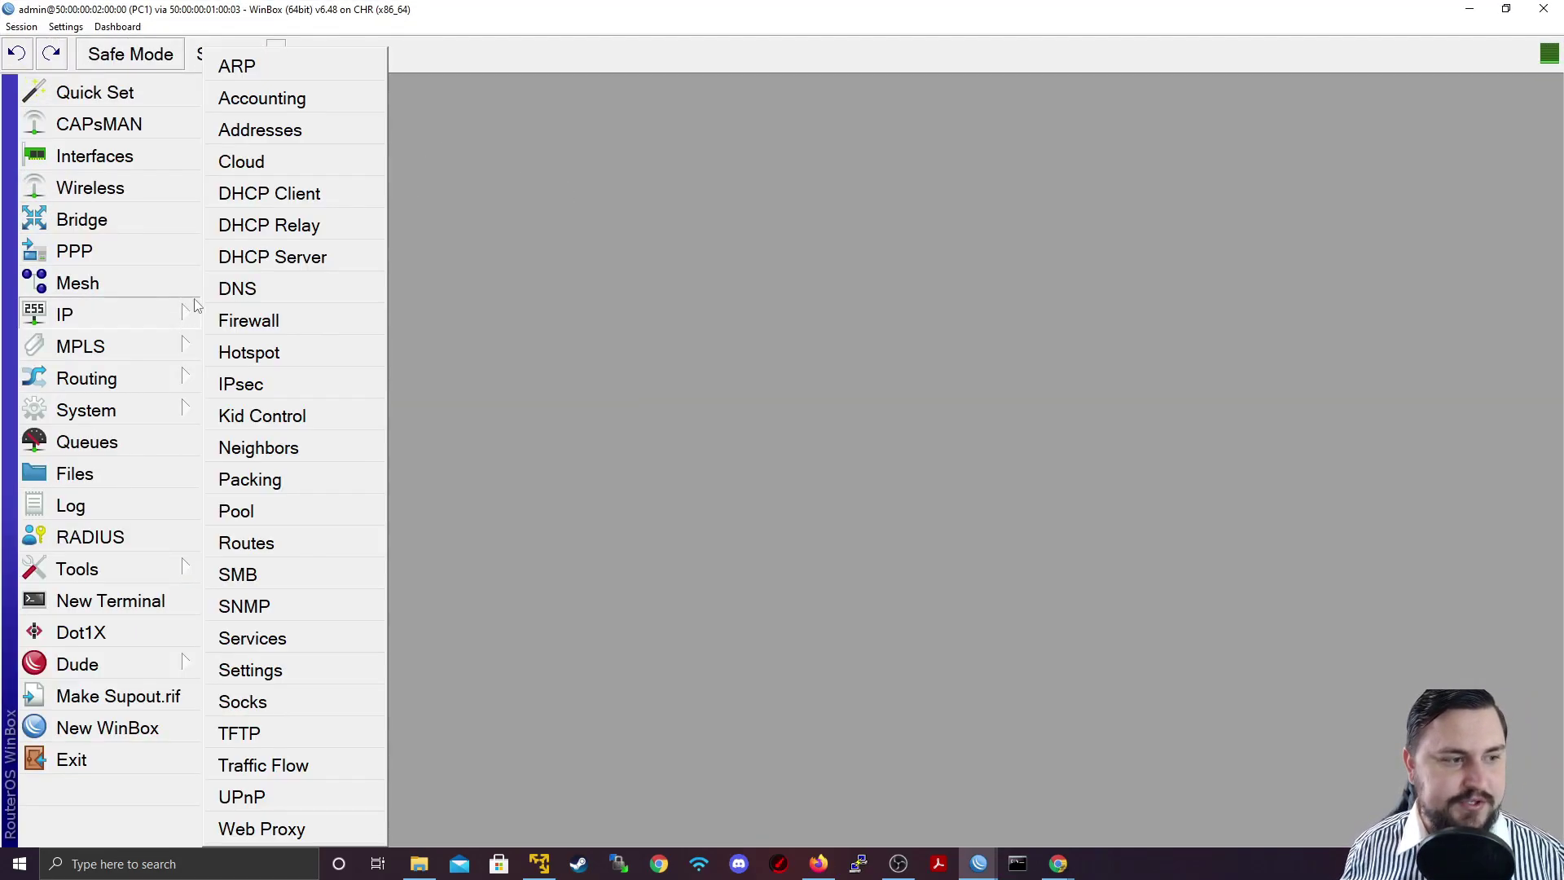
pyautogui.click(261, 128)
pyautogui.click(759, 299)
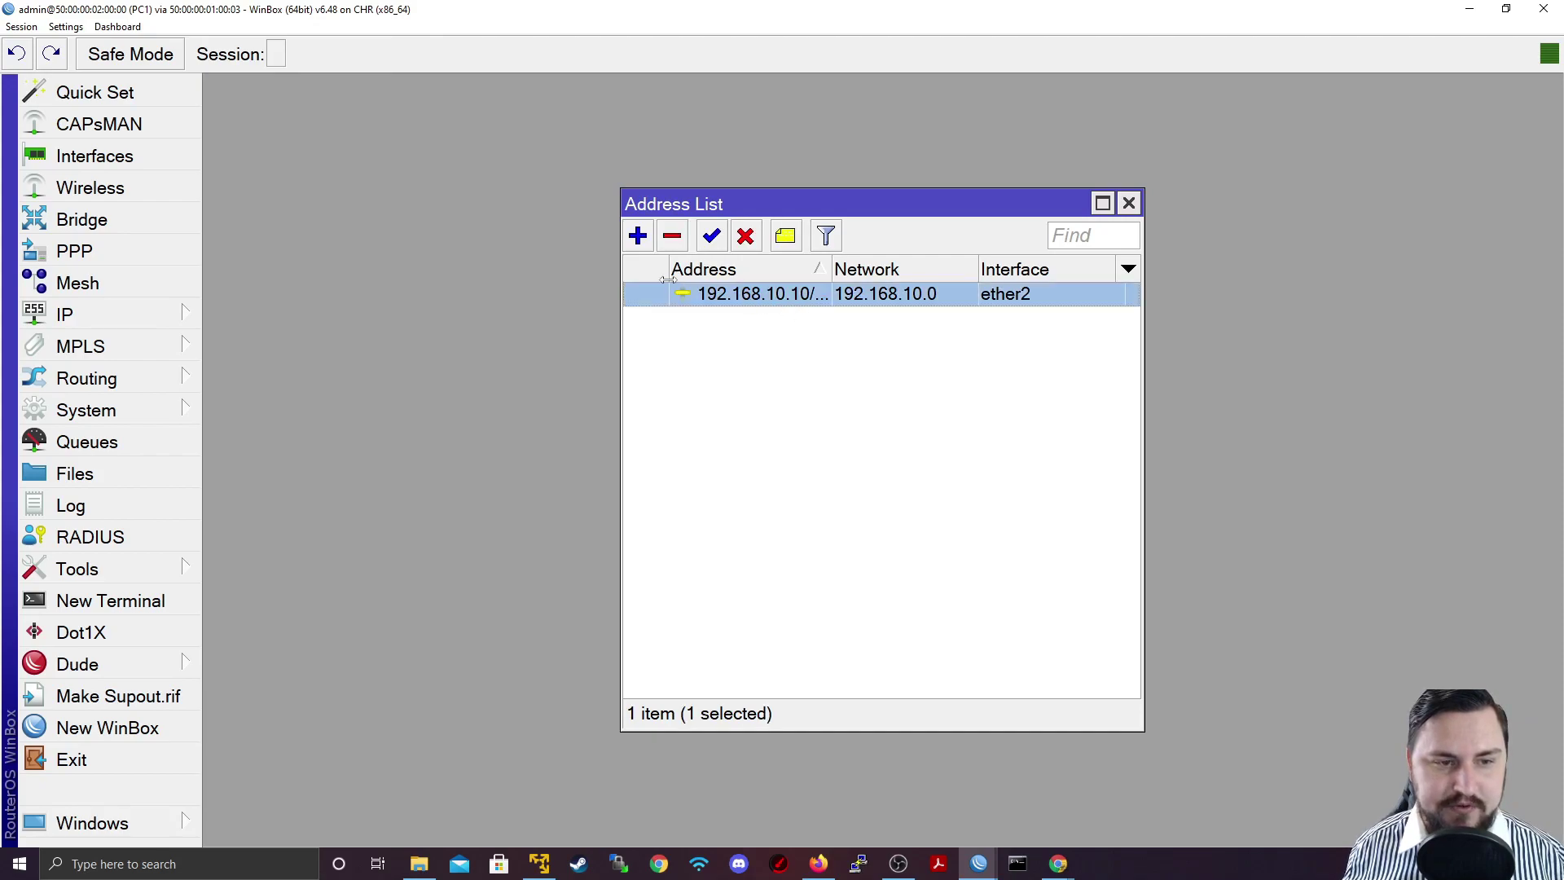
pyautogui.click(672, 235)
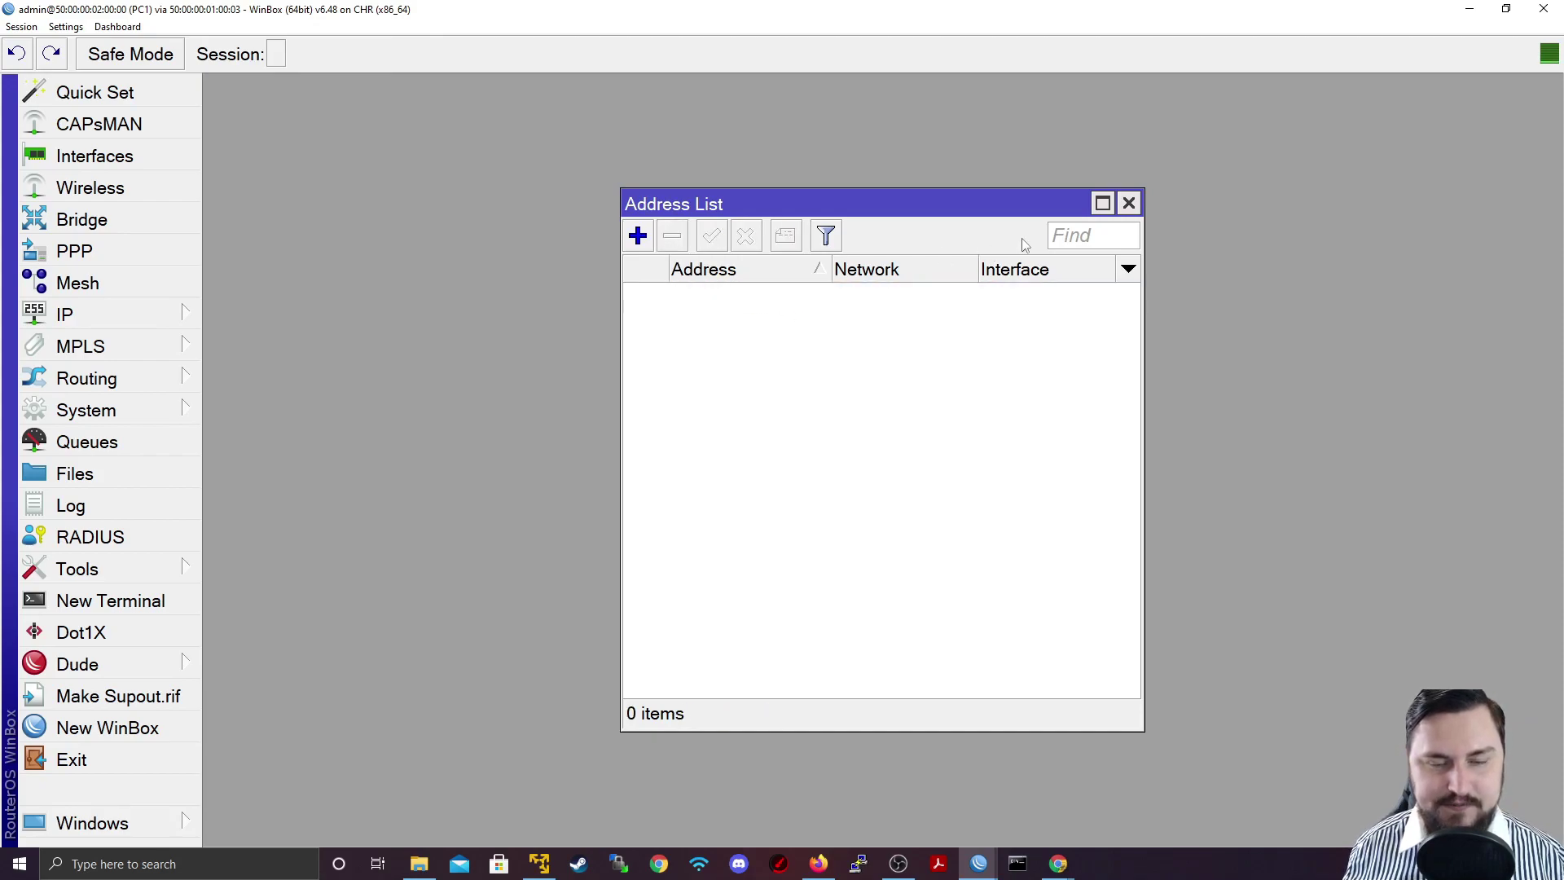
pyautogui.click(1129, 203)
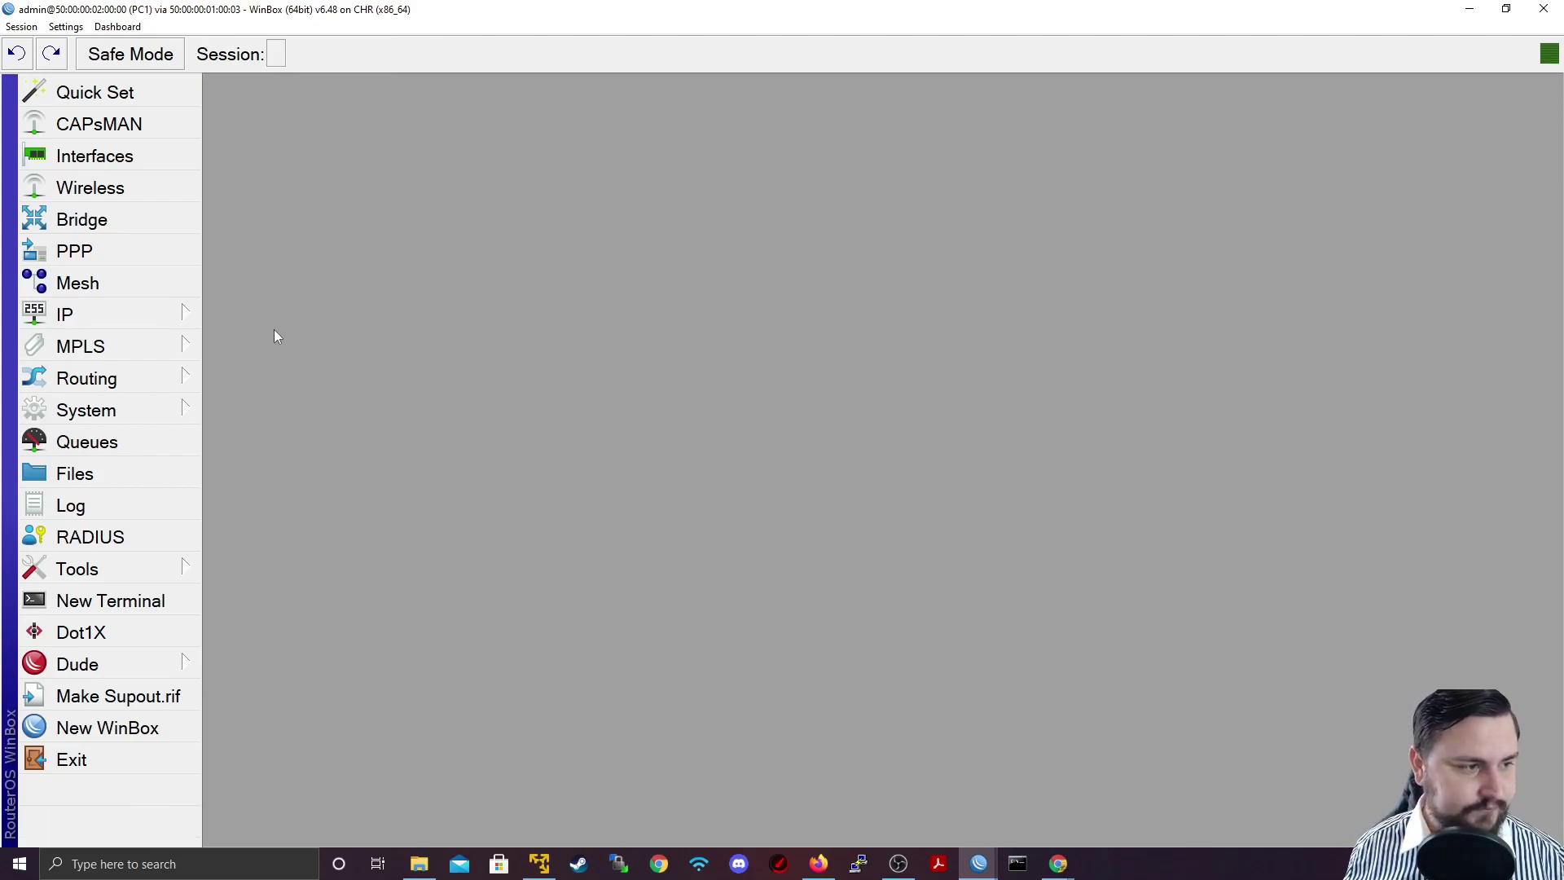
# - Delete PC1's existing DHCP client on ether1
pyautogui.click(167, 315)
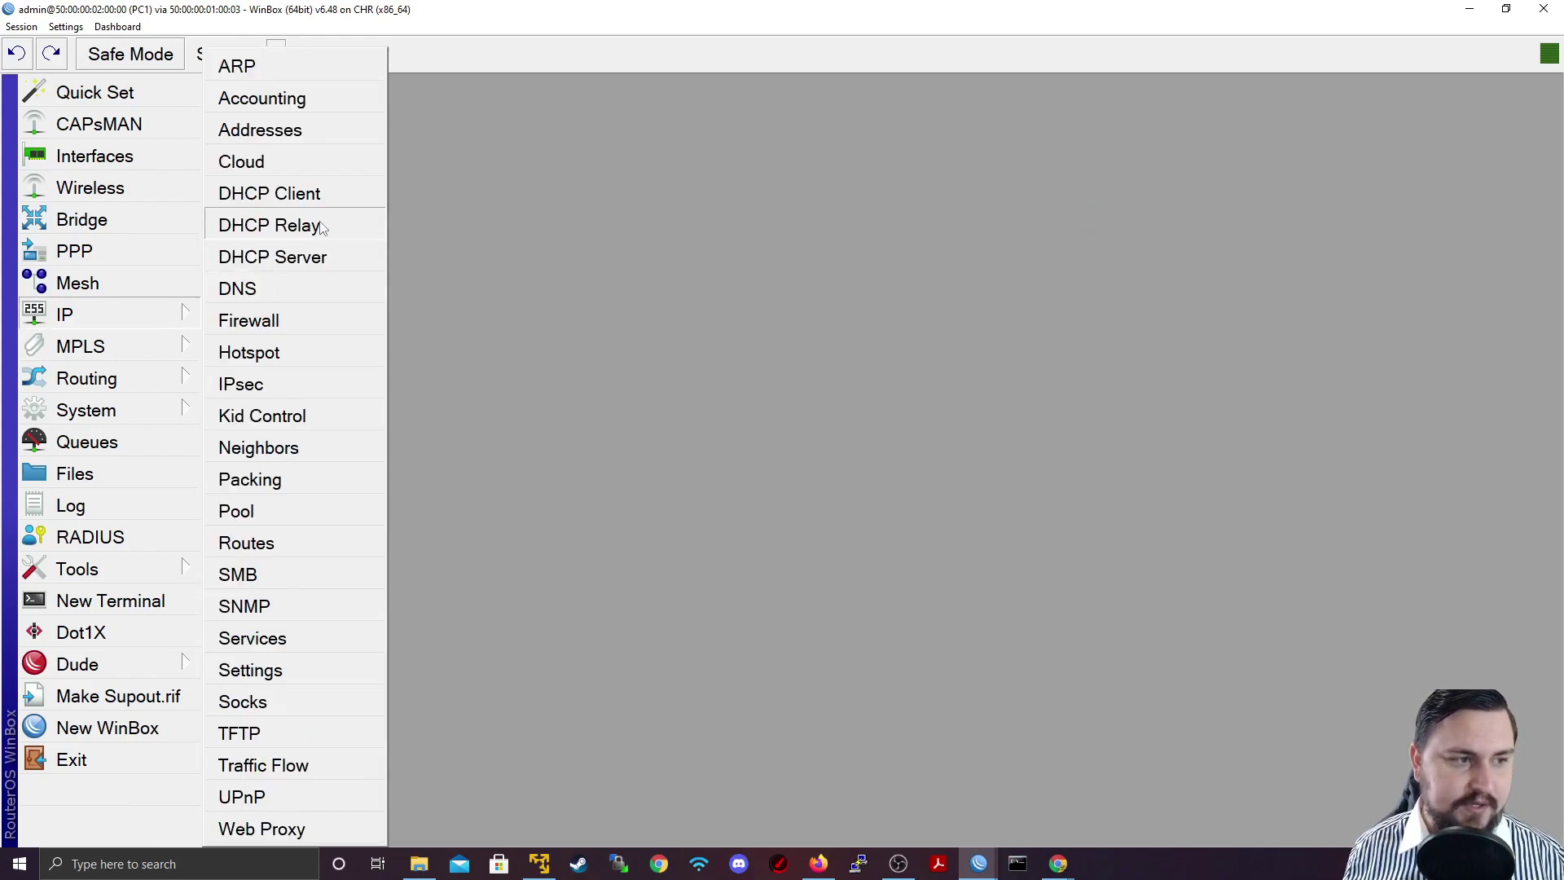
pyautogui.click(292, 199)
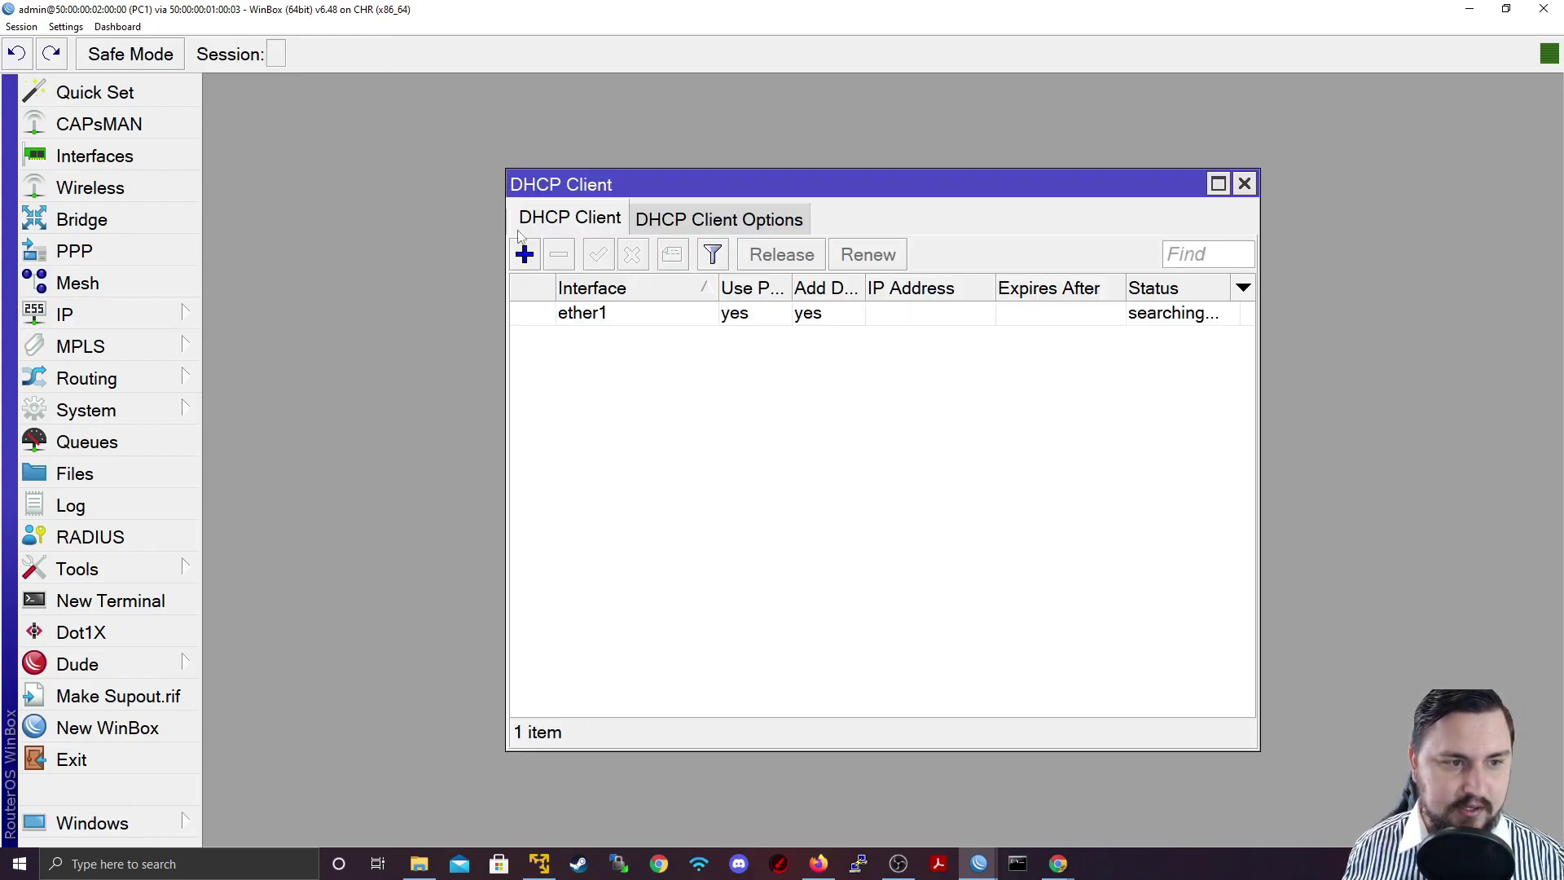
pyautogui.click(606, 318)
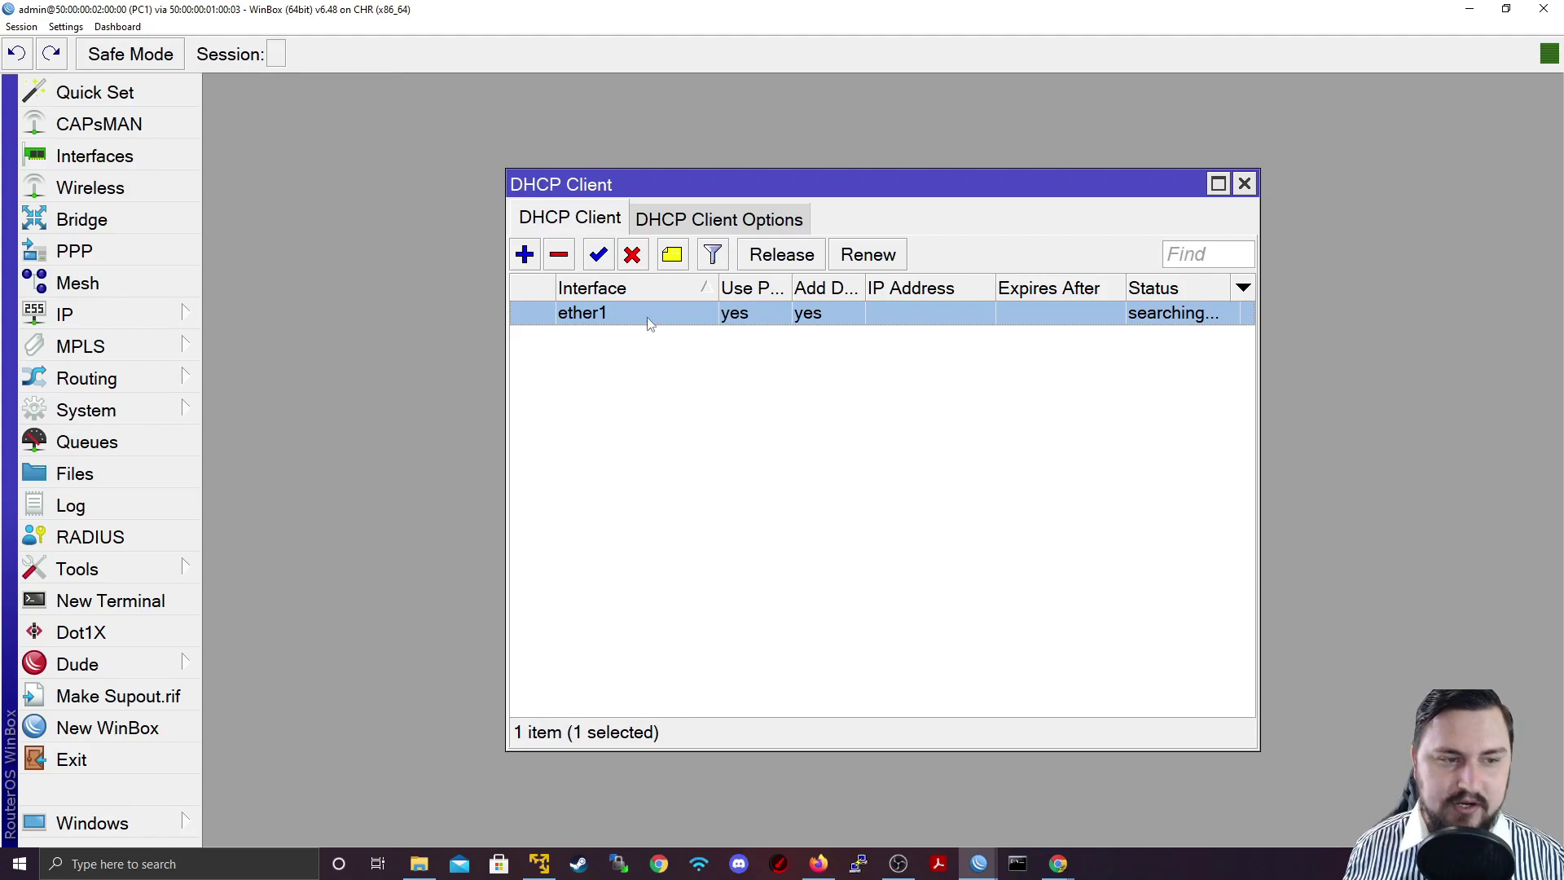
pyautogui.click(571, 259)
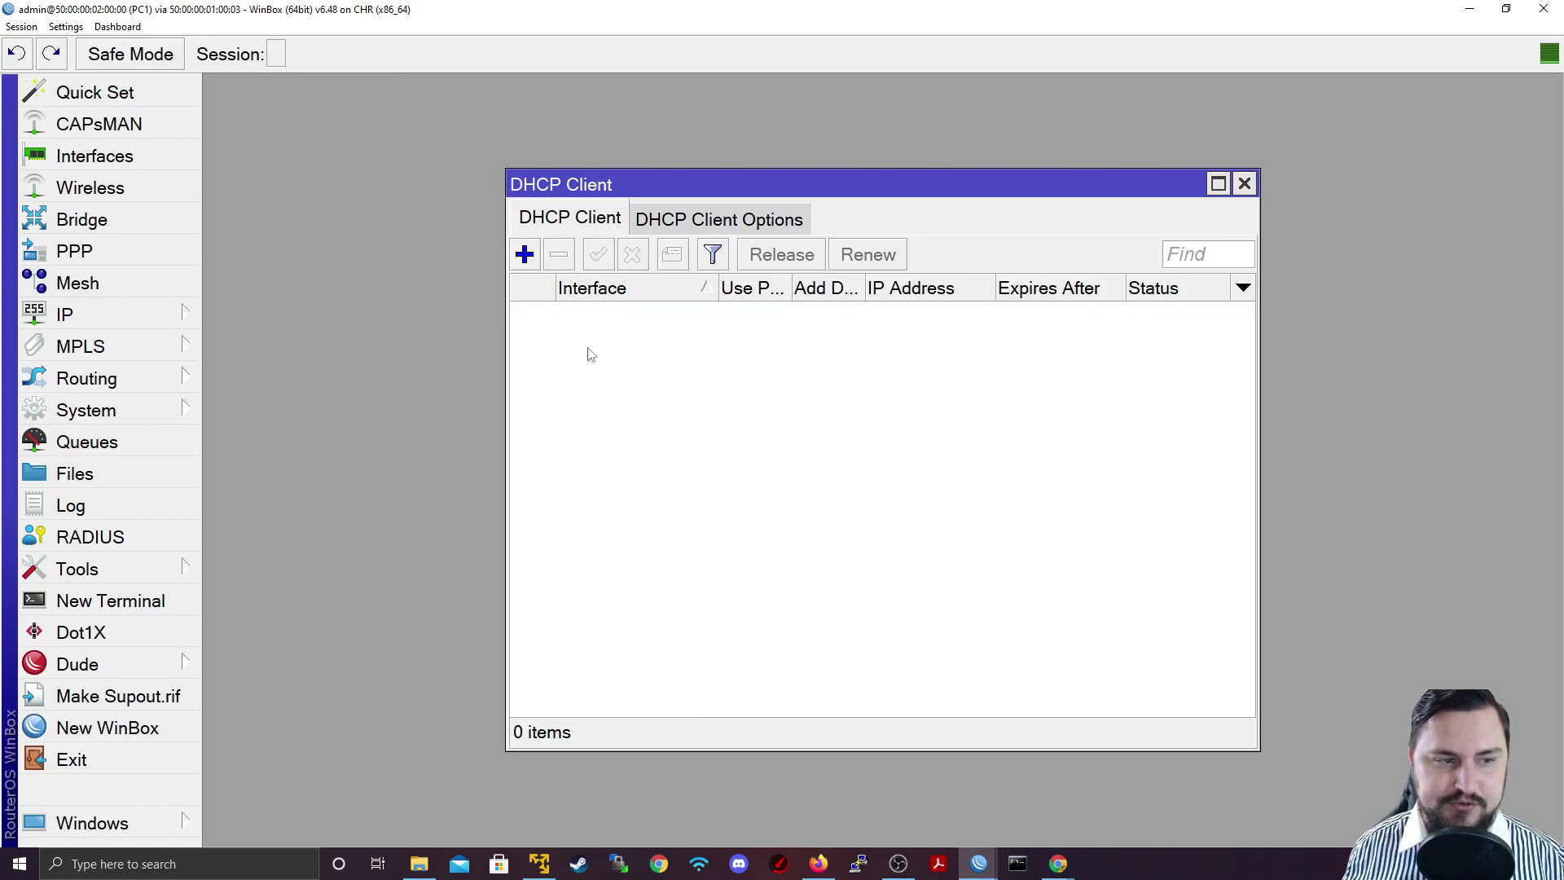
# - Add and apply a new DHCP client on interface ether2
pyautogui.click(533, 265)
pyautogui.click(808, 316)
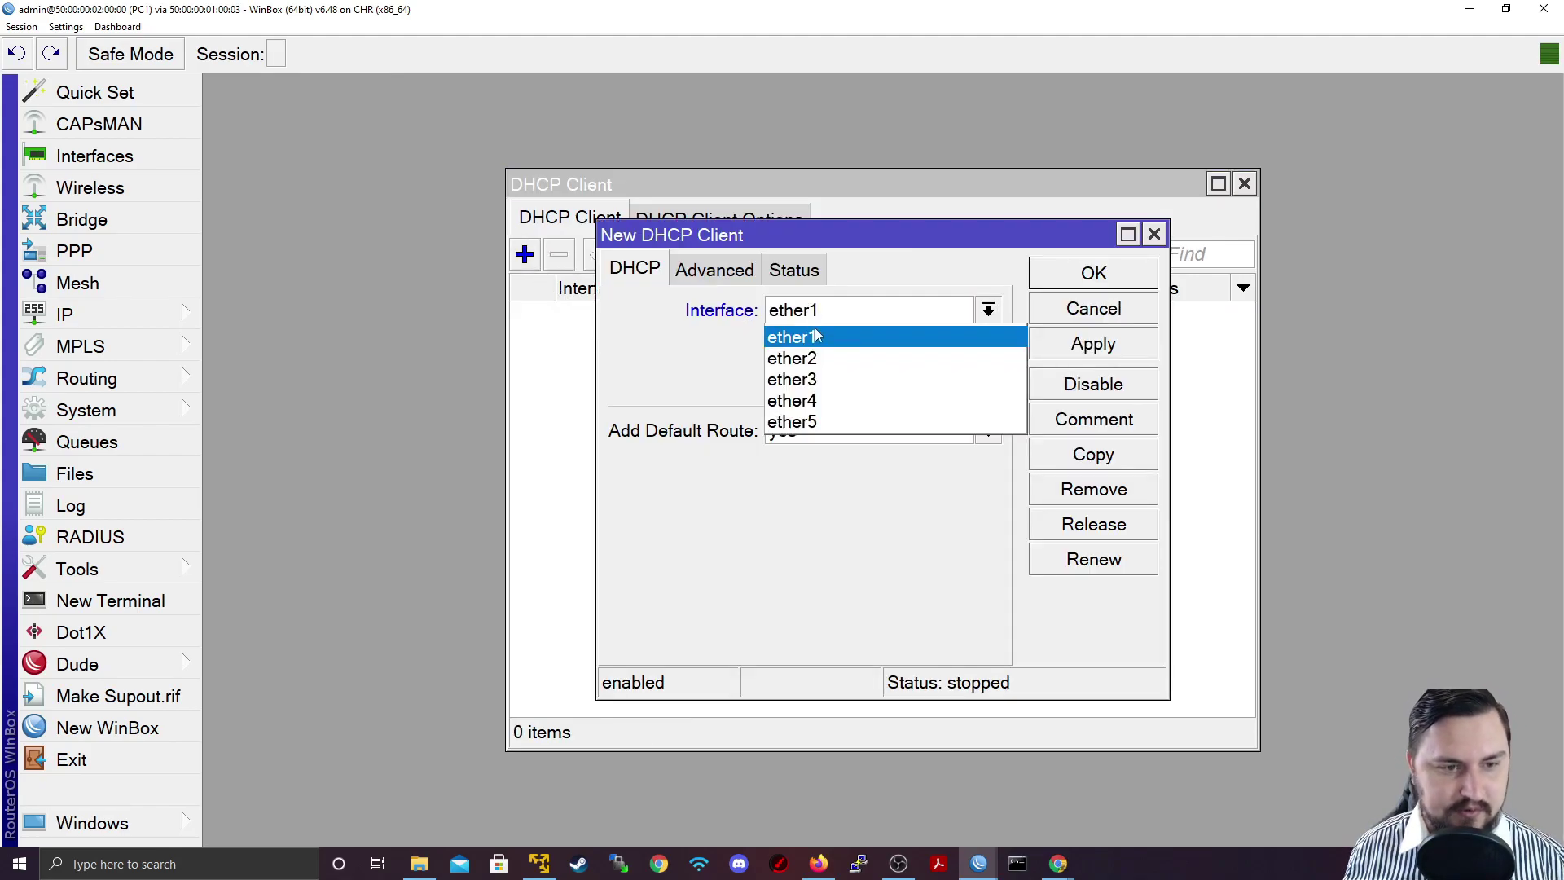
pyautogui.click(813, 355)
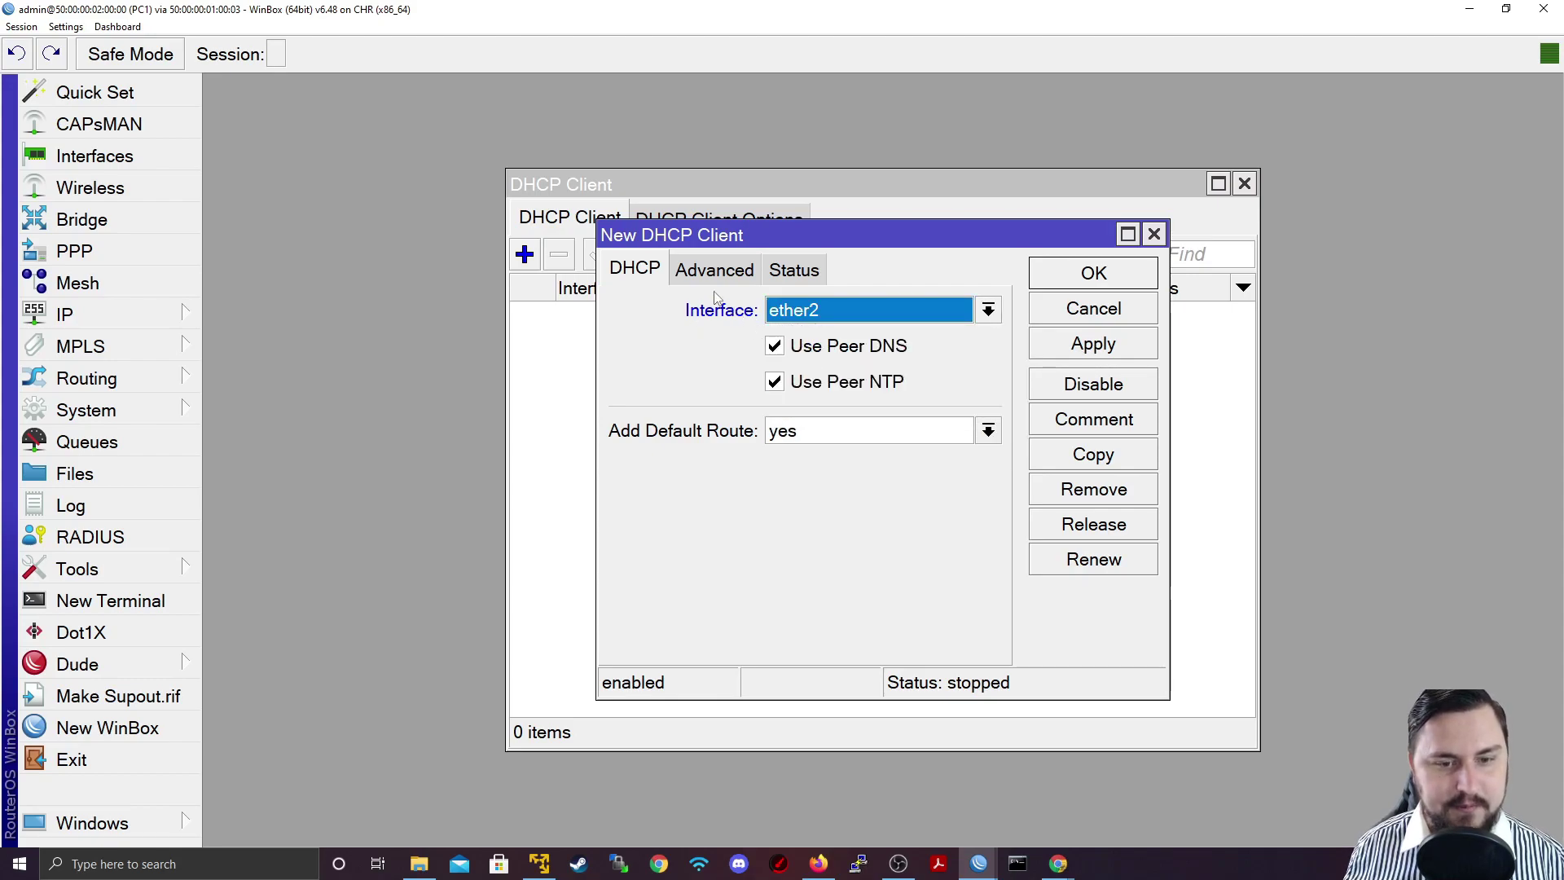
pyautogui.click(688, 271)
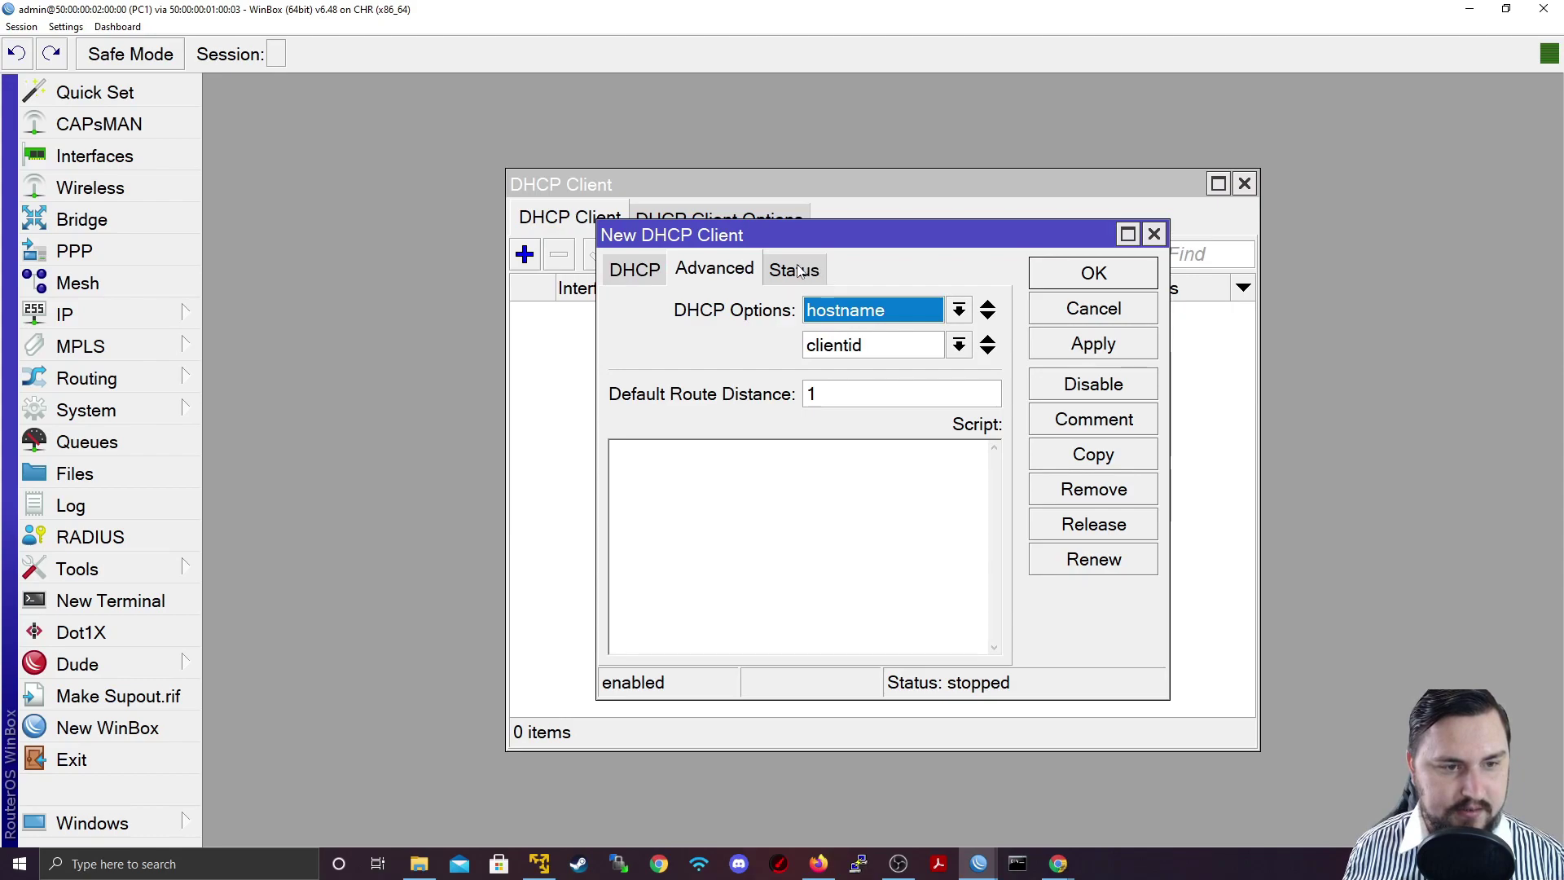
pyautogui.click(798, 271)
pyautogui.click(633, 273)
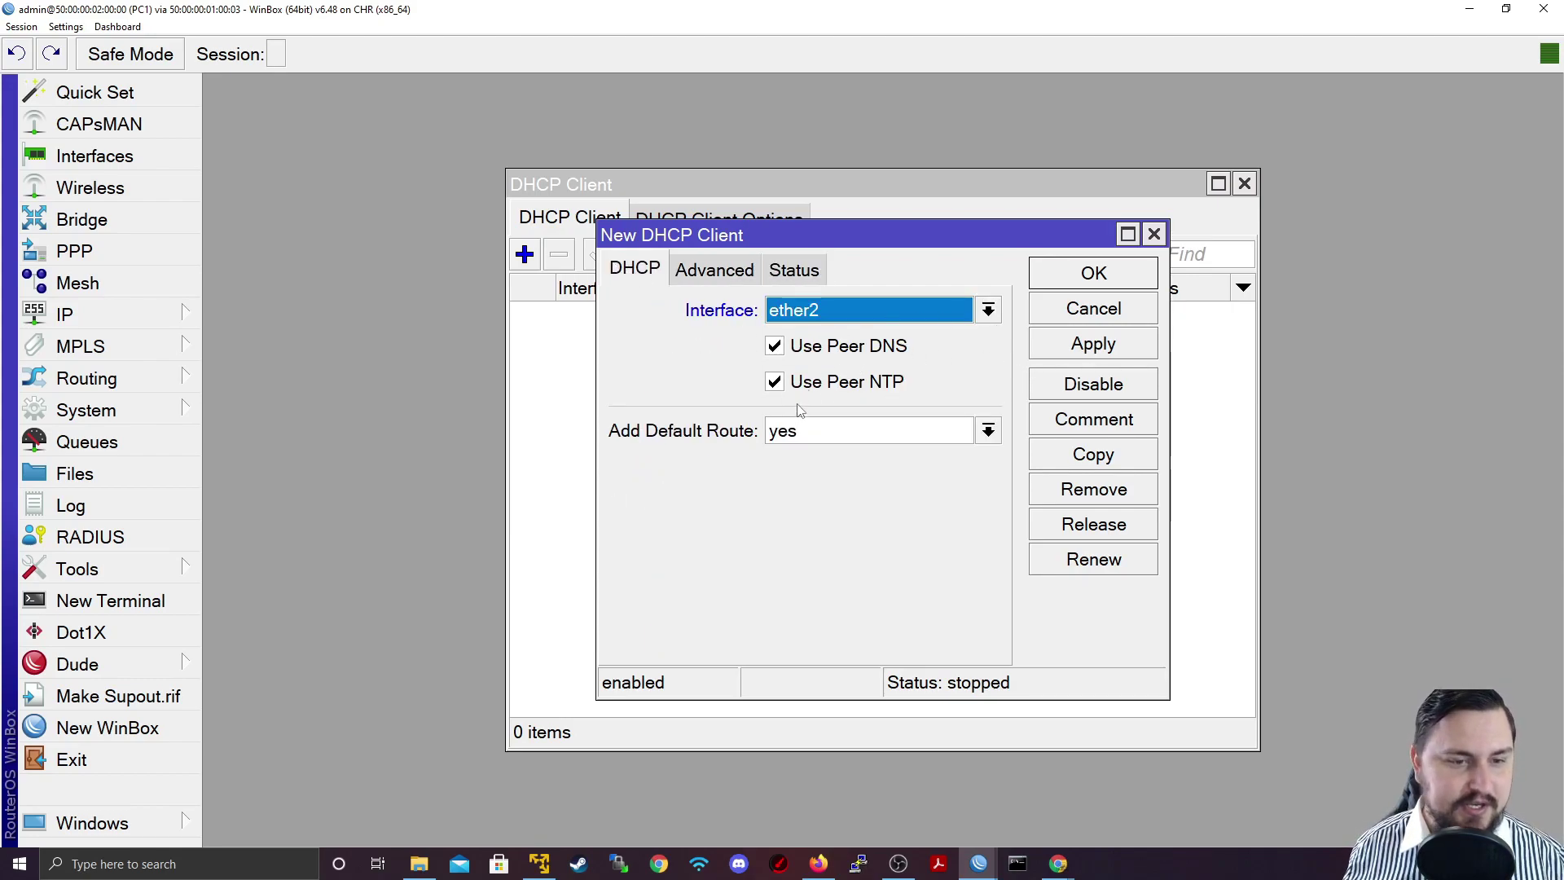
pyautogui.click(1051, 345)
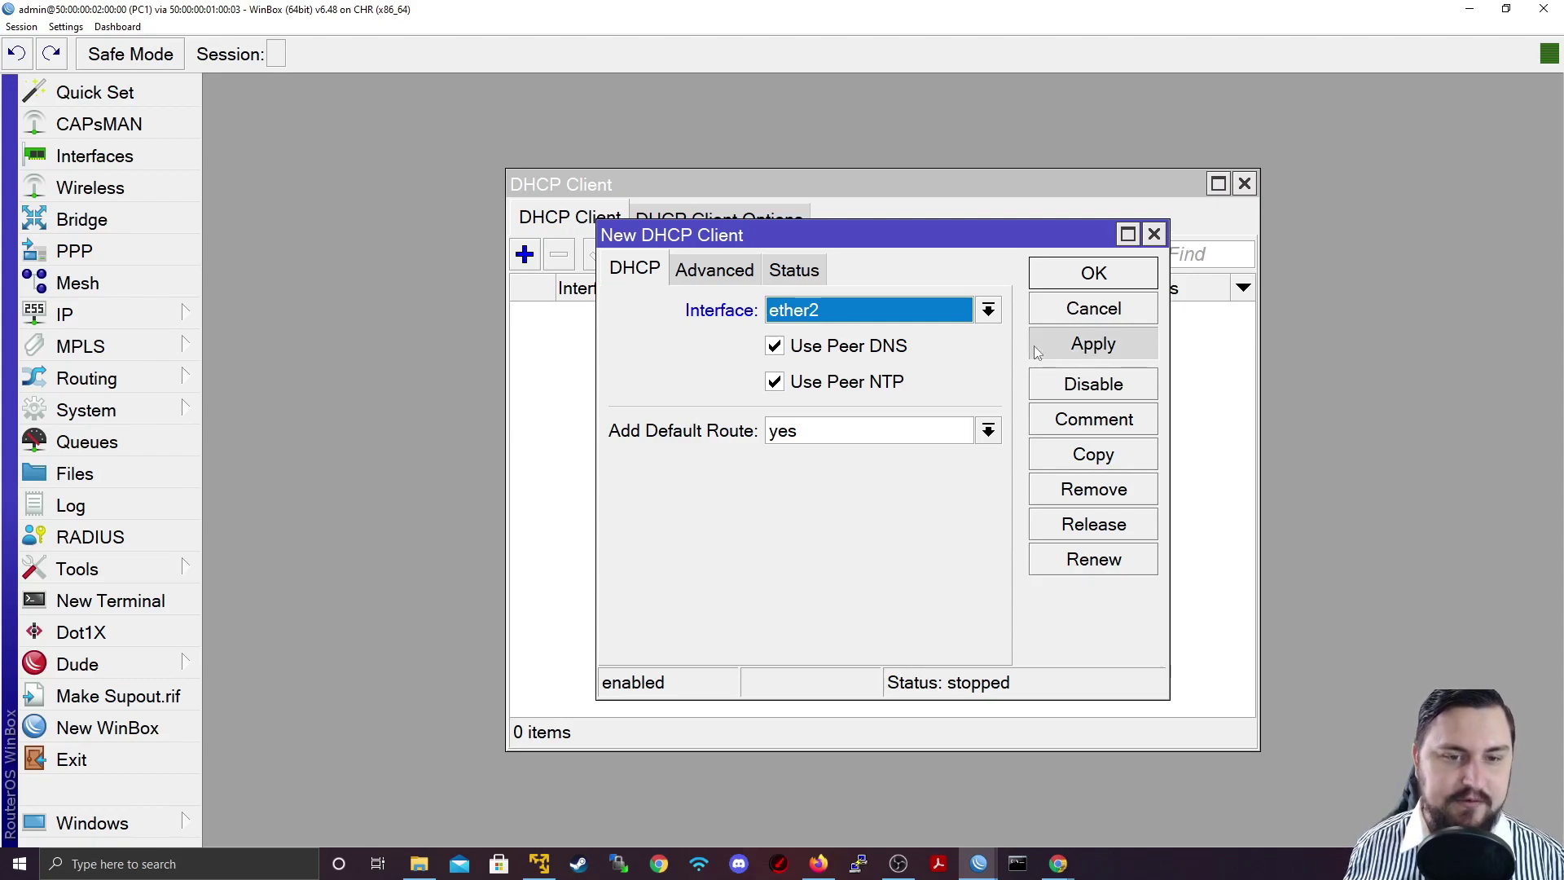
pyautogui.click(1059, 279)
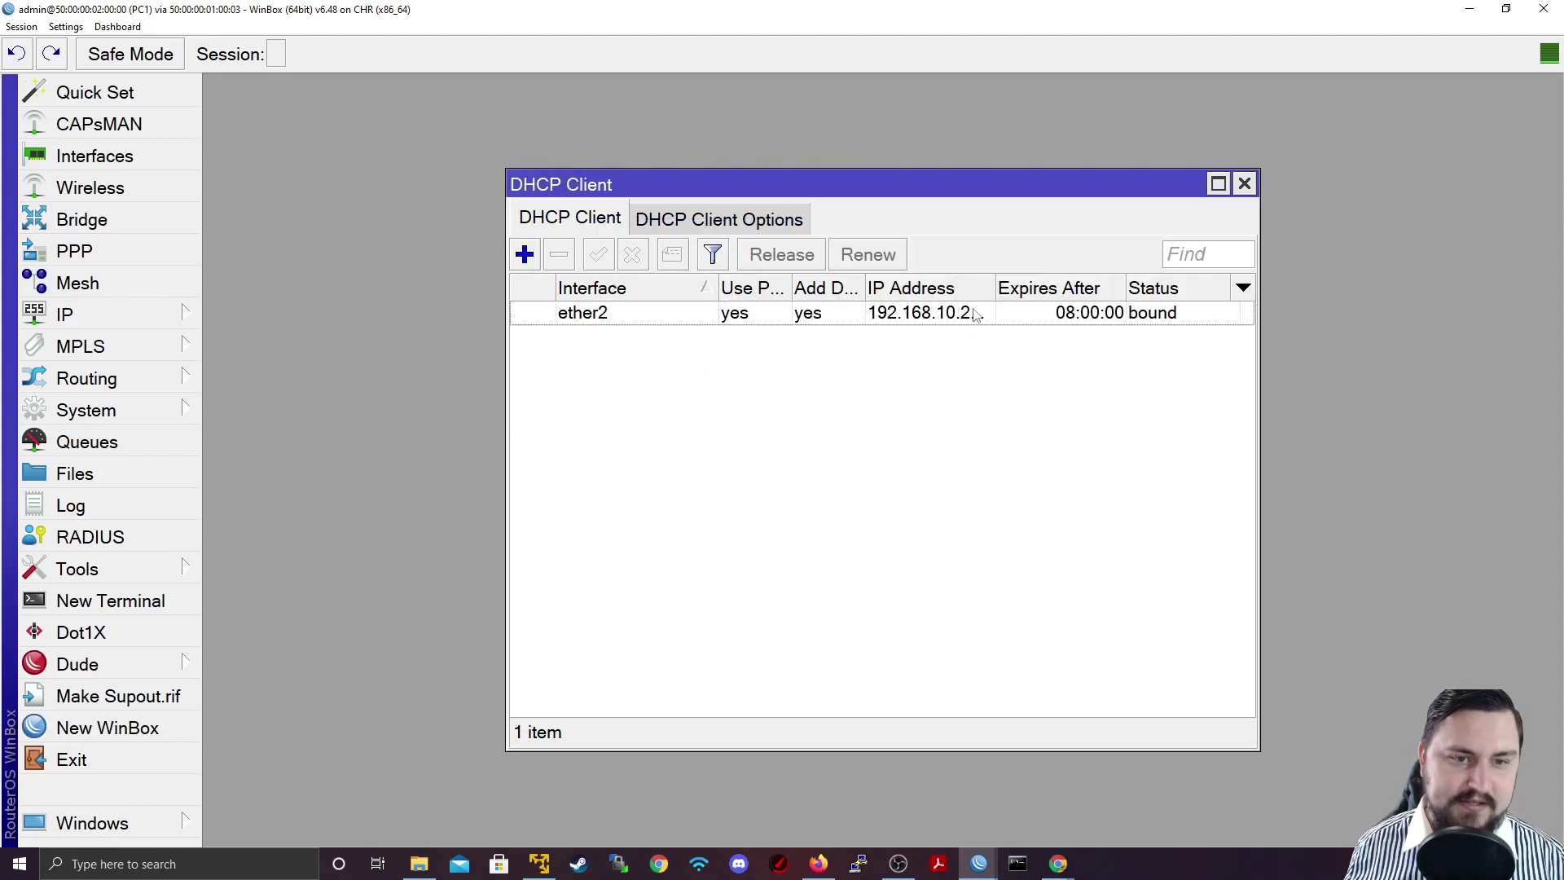
pyautogui.moveTo(996, 289)
pyautogui.mouseDown()
pyautogui.moveTo(1046, 290)
pyautogui.moveTo(1018, 290)
pyautogui.mouseUp()
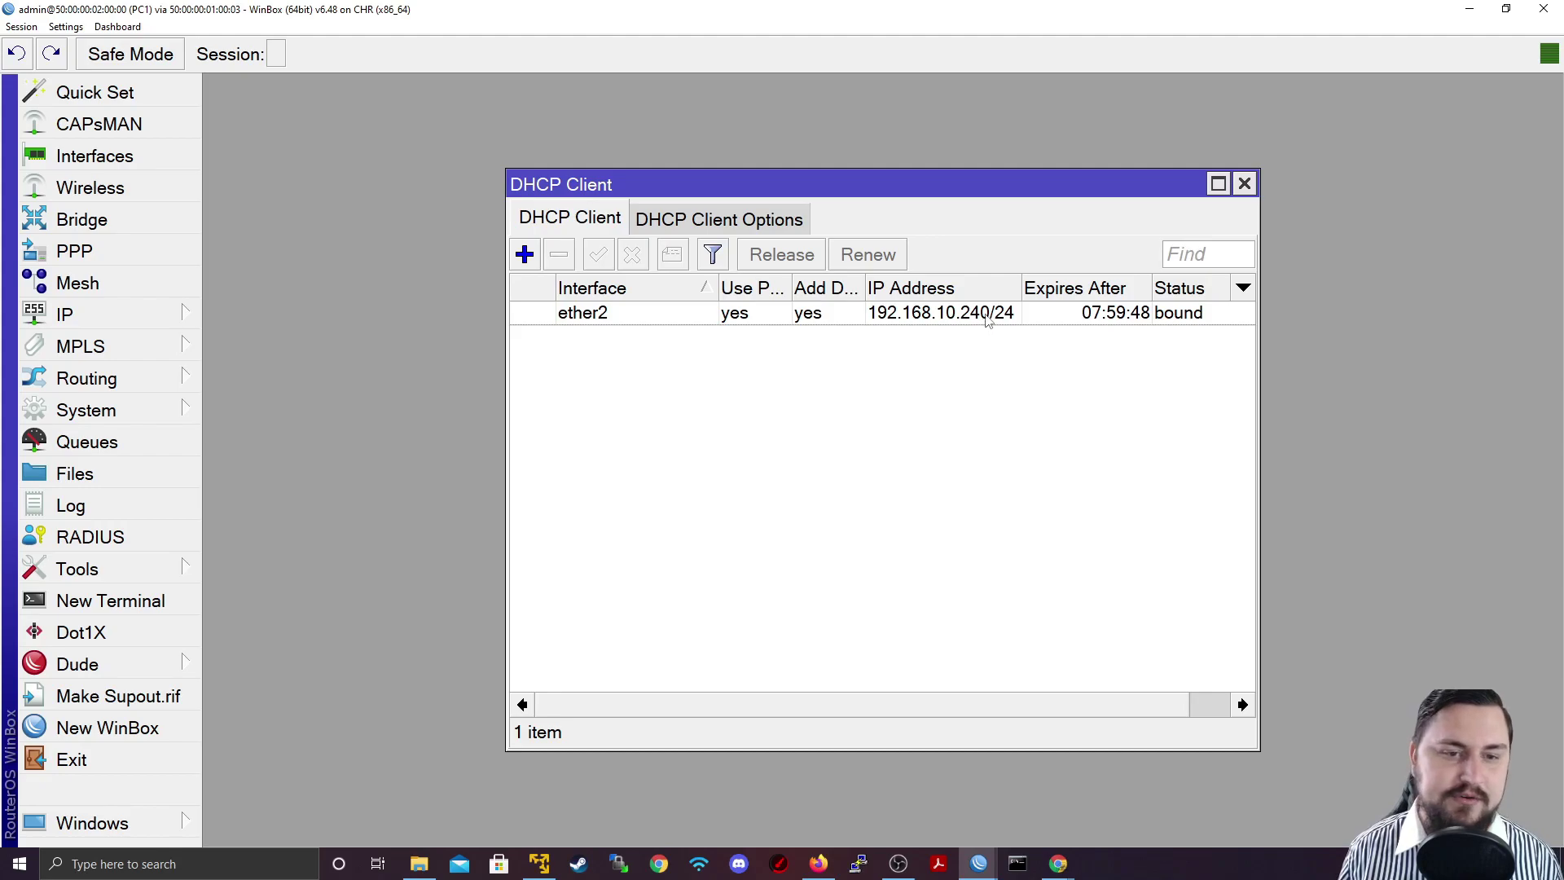
# - Check PC1's IP address list for the dynamic 192.168.10.240/24 address
pyautogui.click(105, 317)
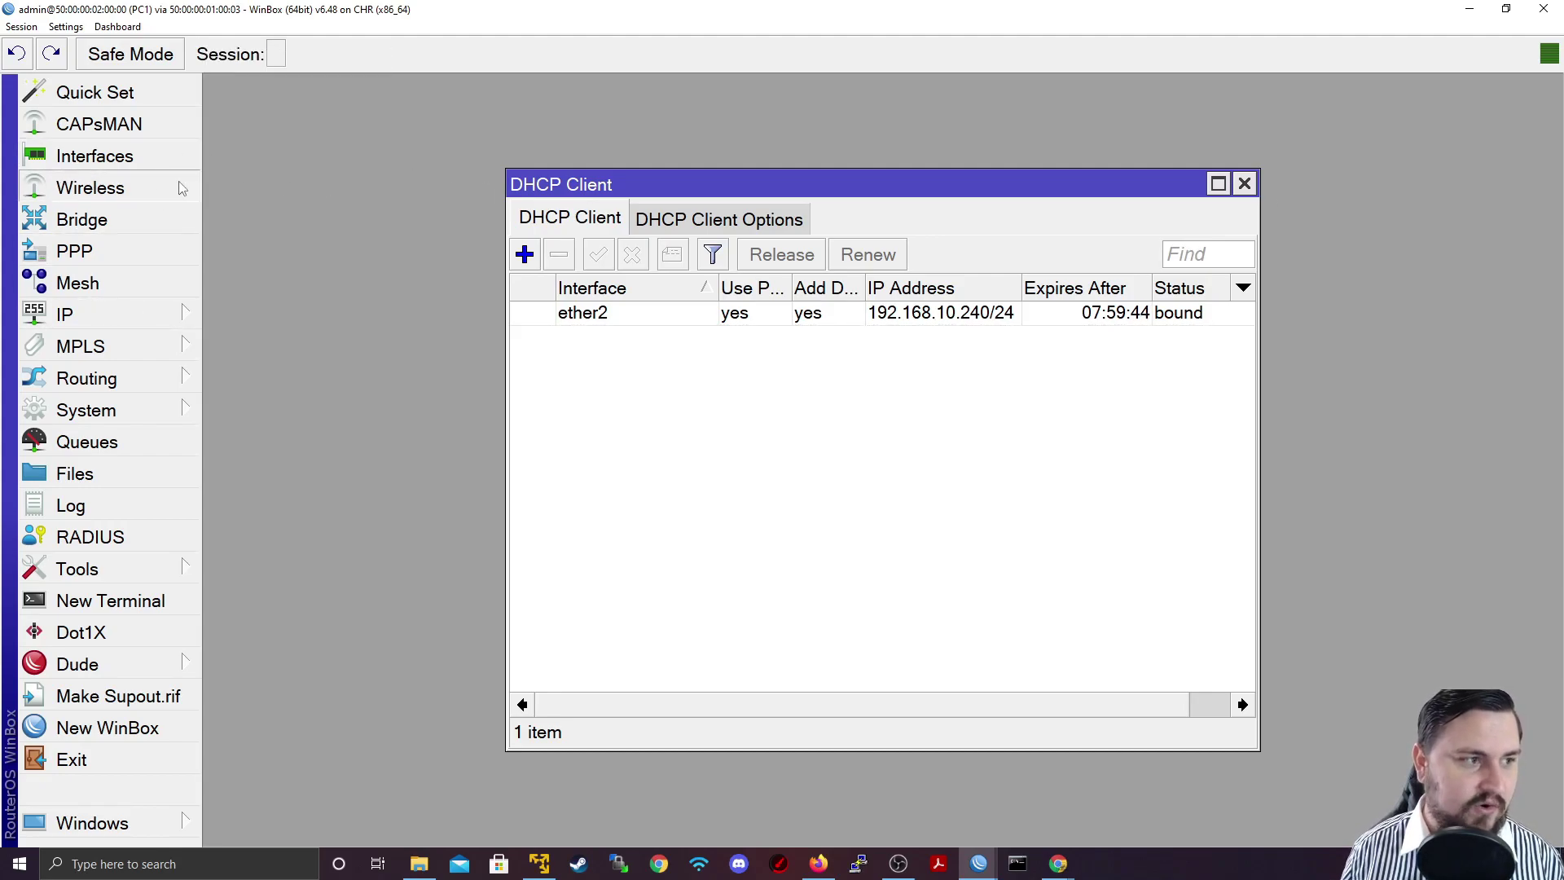
pyautogui.click(95, 156)
pyautogui.click(81, 314)
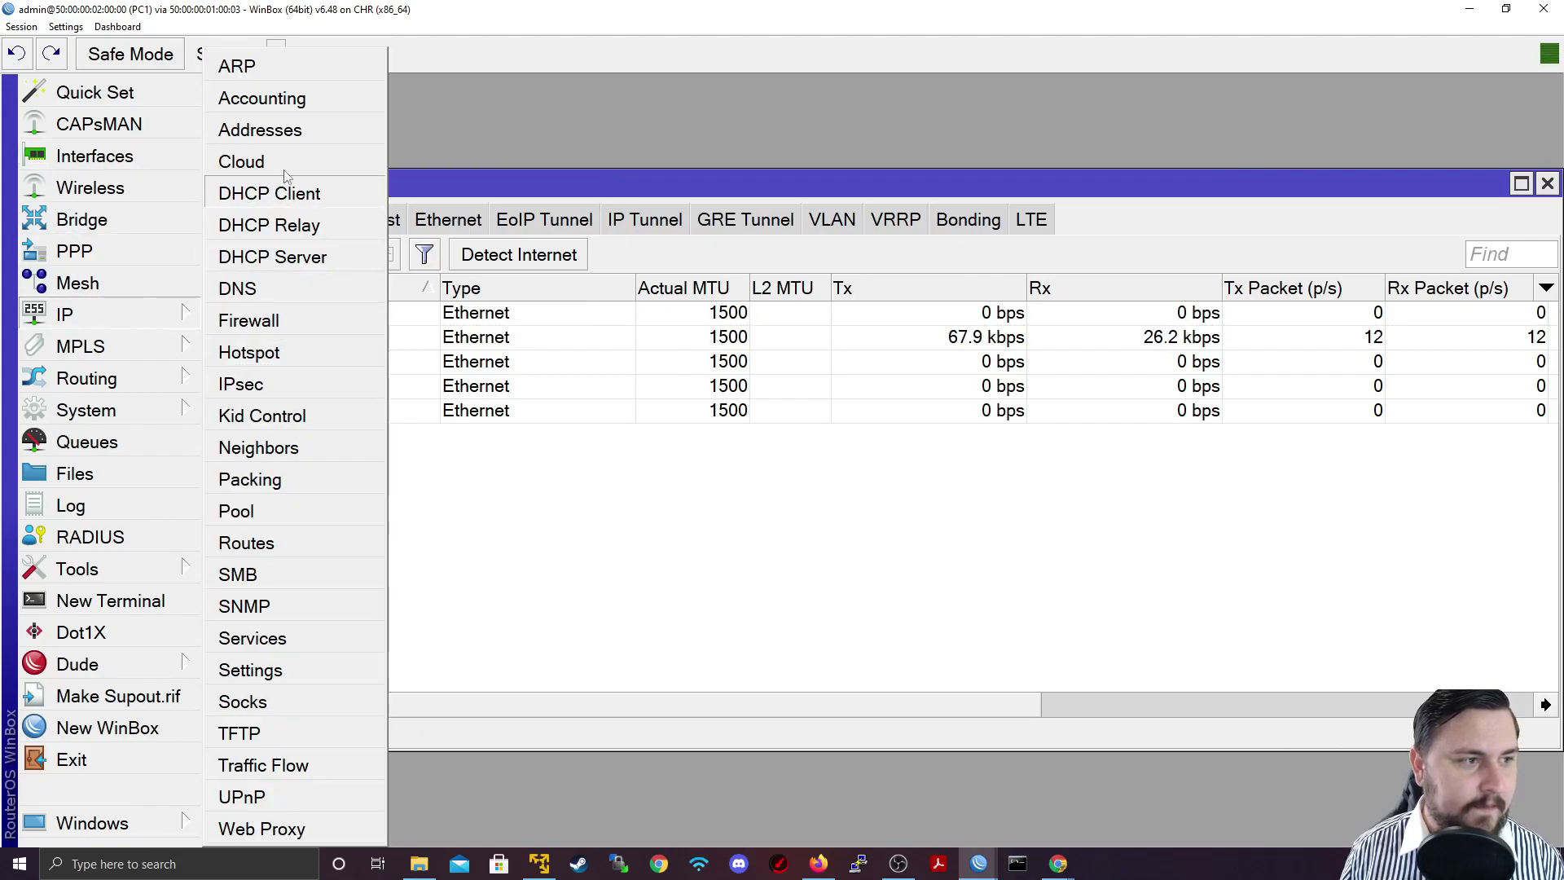
pyautogui.click(261, 131)
pyautogui.click(765, 301)
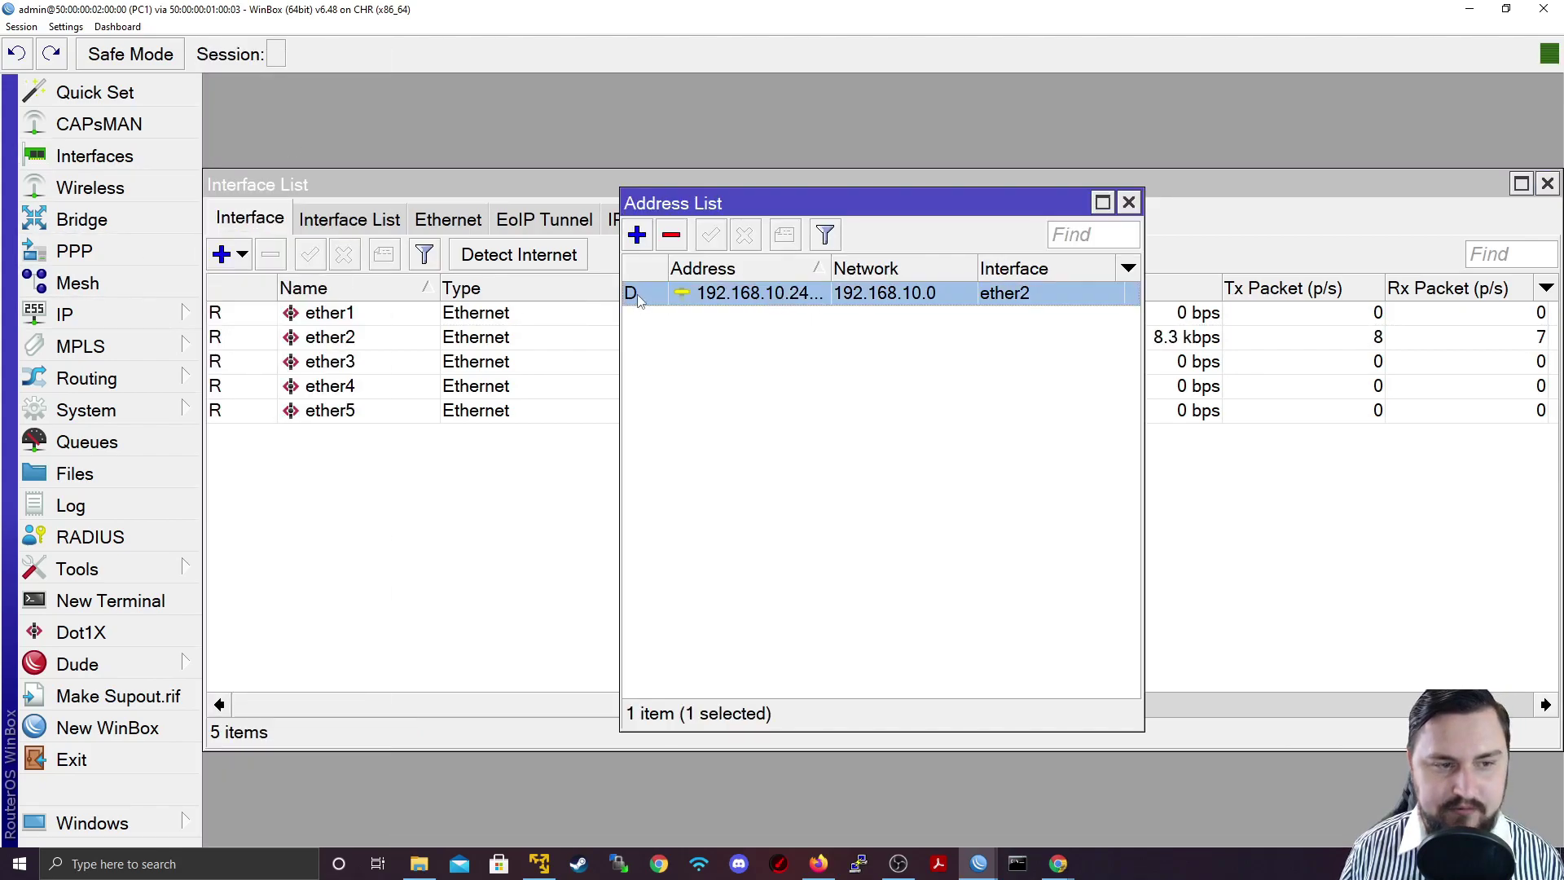
pyautogui.moveTo(831, 268); pyautogui.dragTo(870, 269)
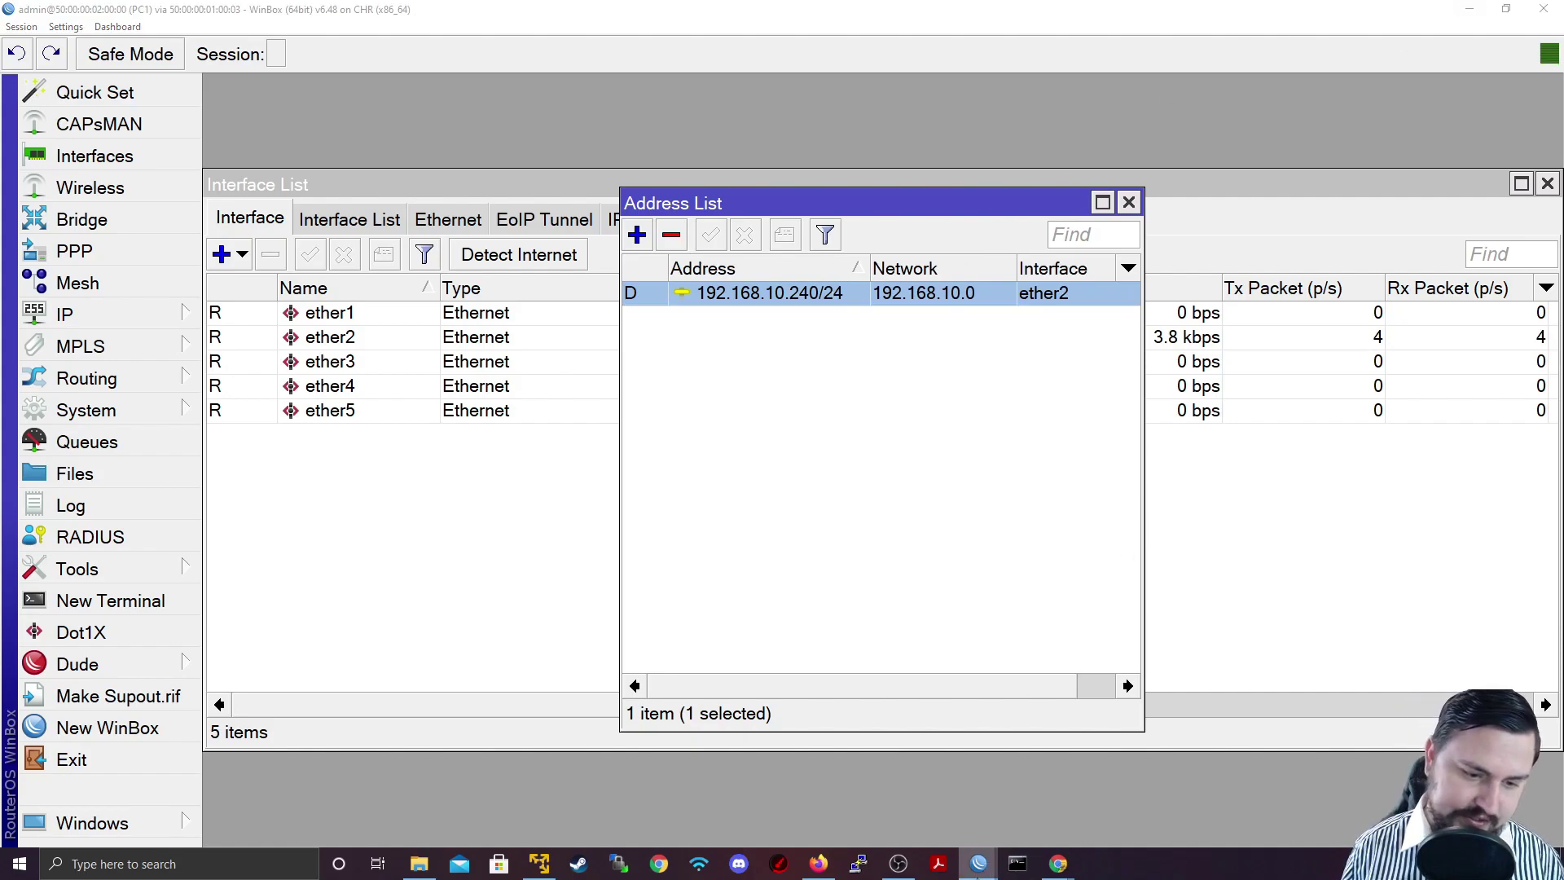
# - Open a second WinBox session to PC2 via R1's RoMON neighbours, maximized and enlarged
pyautogui.rightClick(979, 864)
pyautogui.click(926, 776)
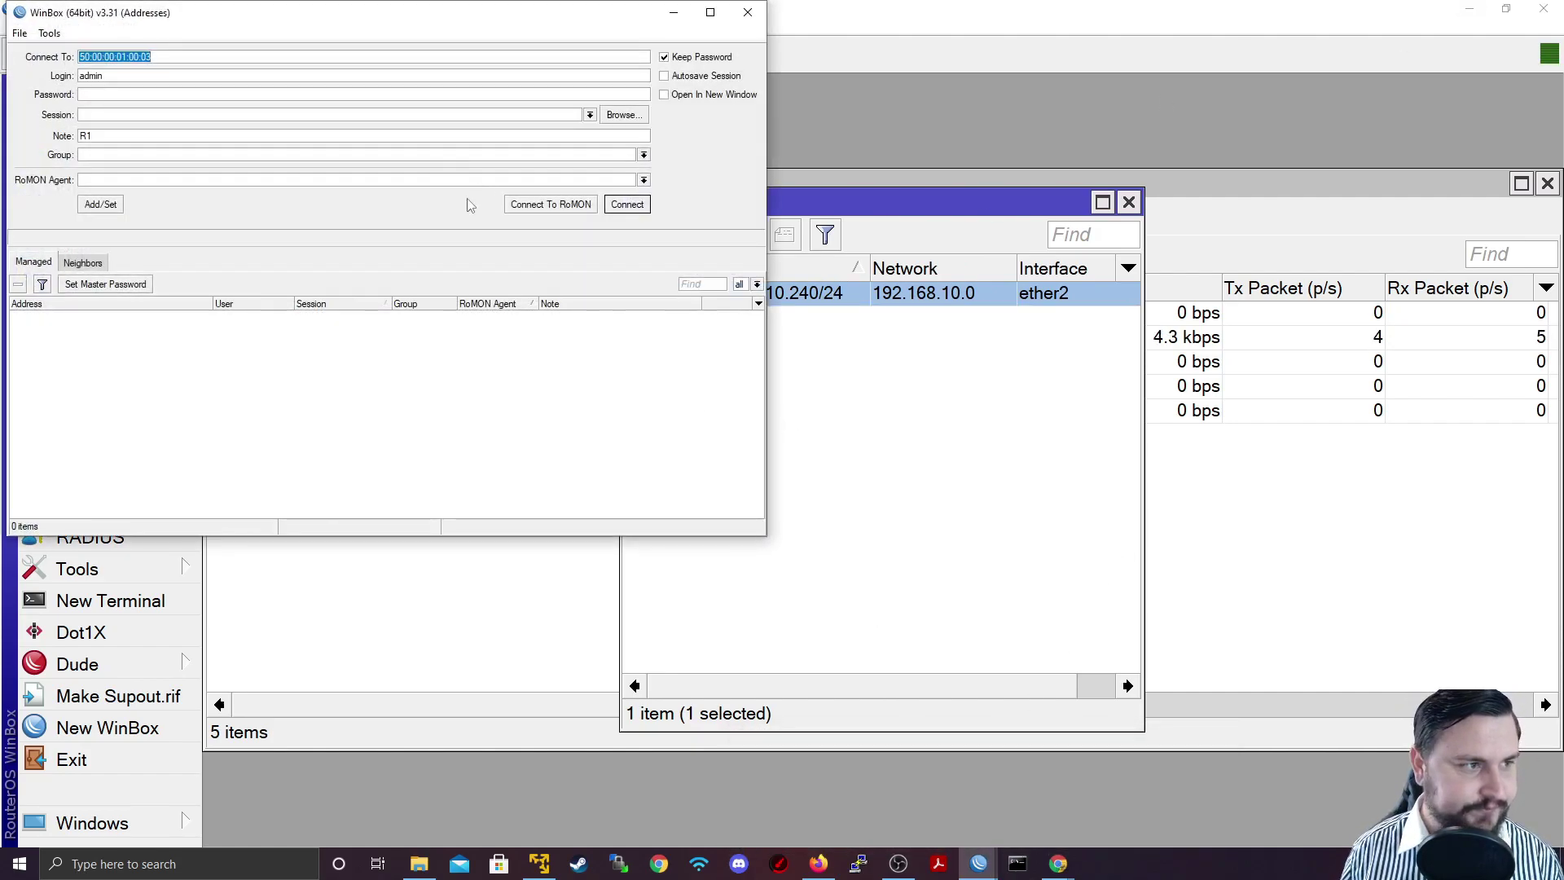
pyautogui.click(593, 204)
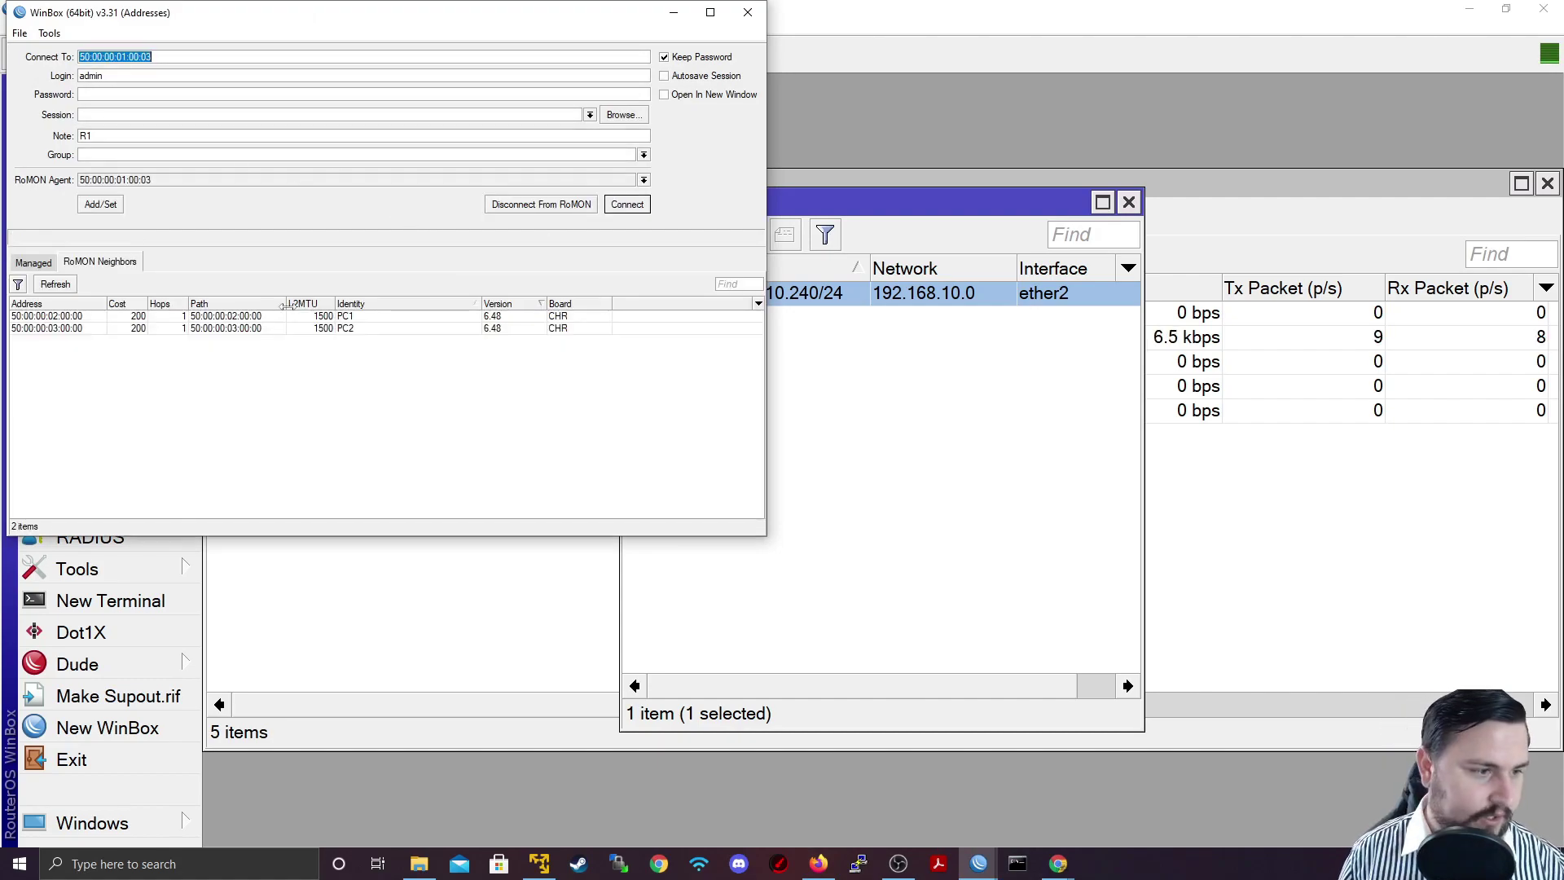
pyautogui.click(262, 320)
pyautogui.click(274, 329)
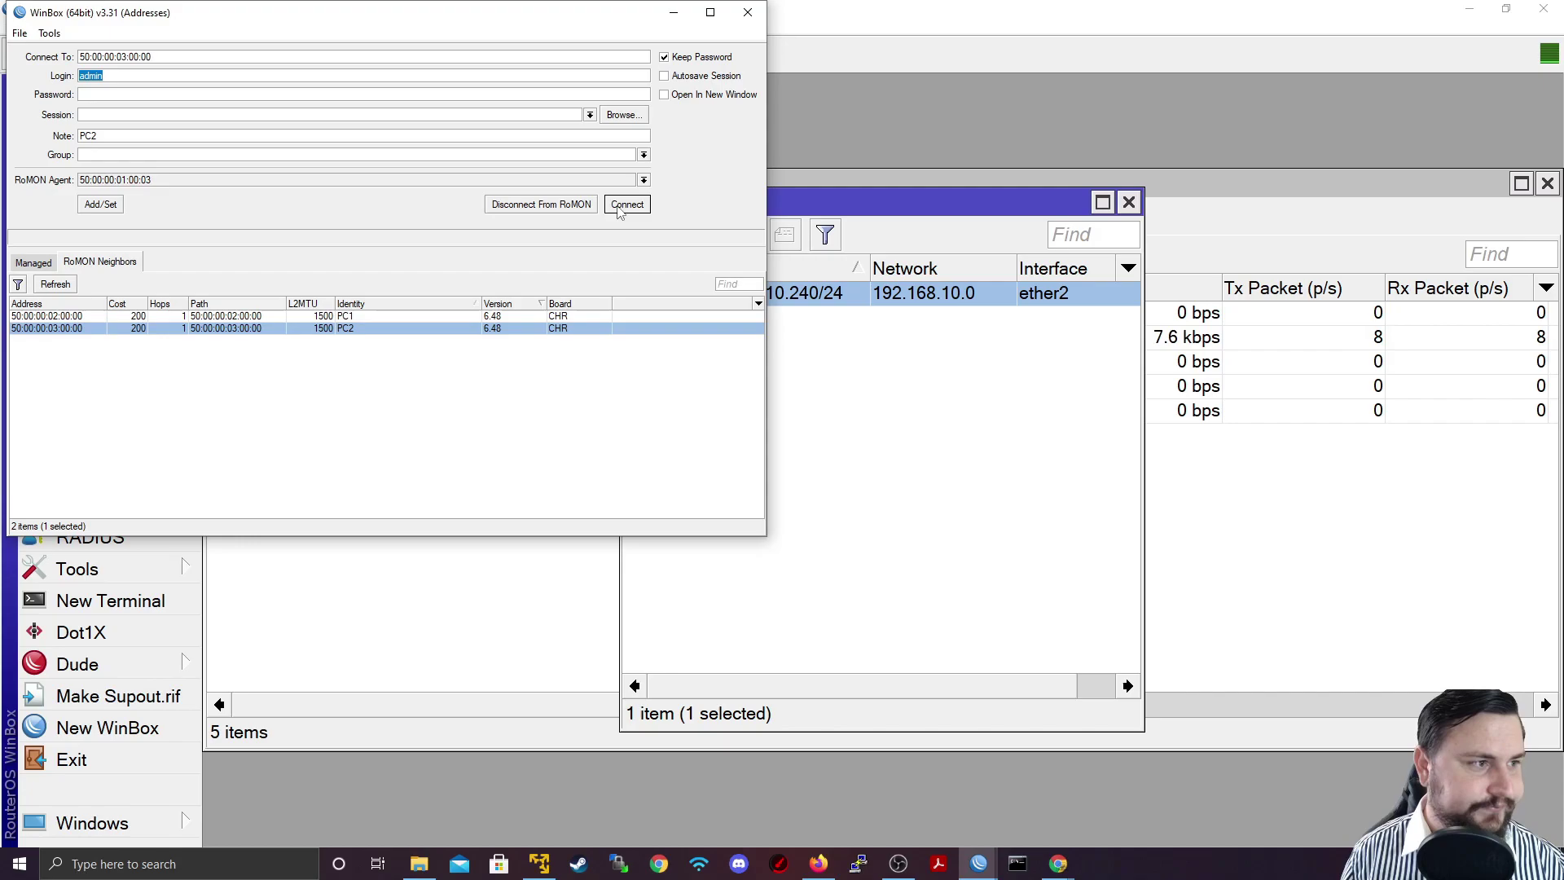
pyautogui.click(617, 207)
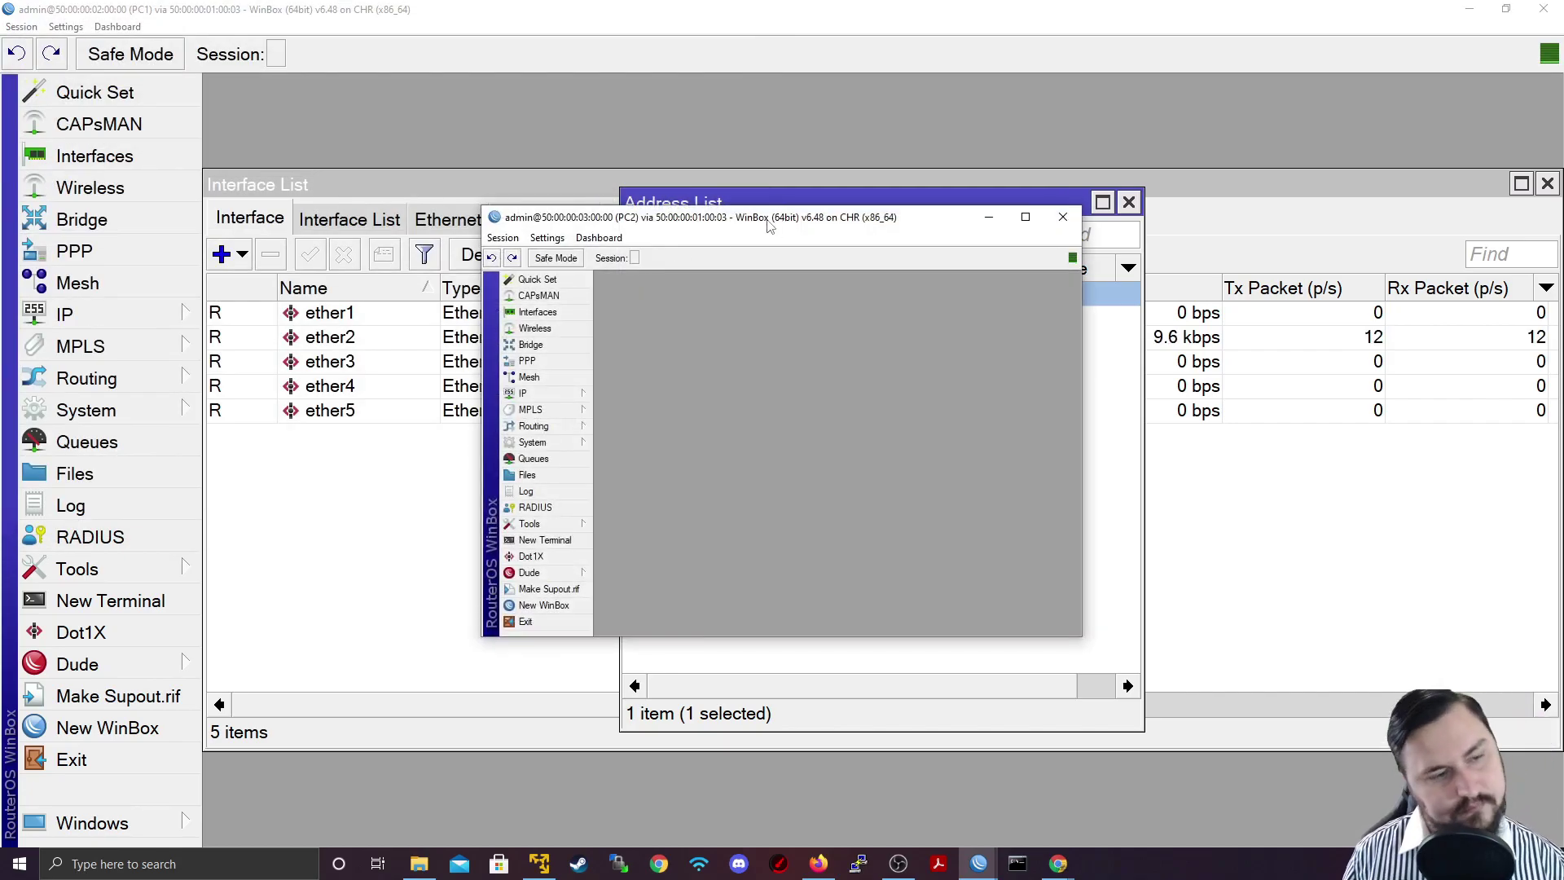
pyautogui.doubleClick(770, 218)
pyautogui.hotkey('ctrl', '+')
pyautogui.hotkey('ctrl', '+')
pyautogui.hotkey('ctrl', '+')
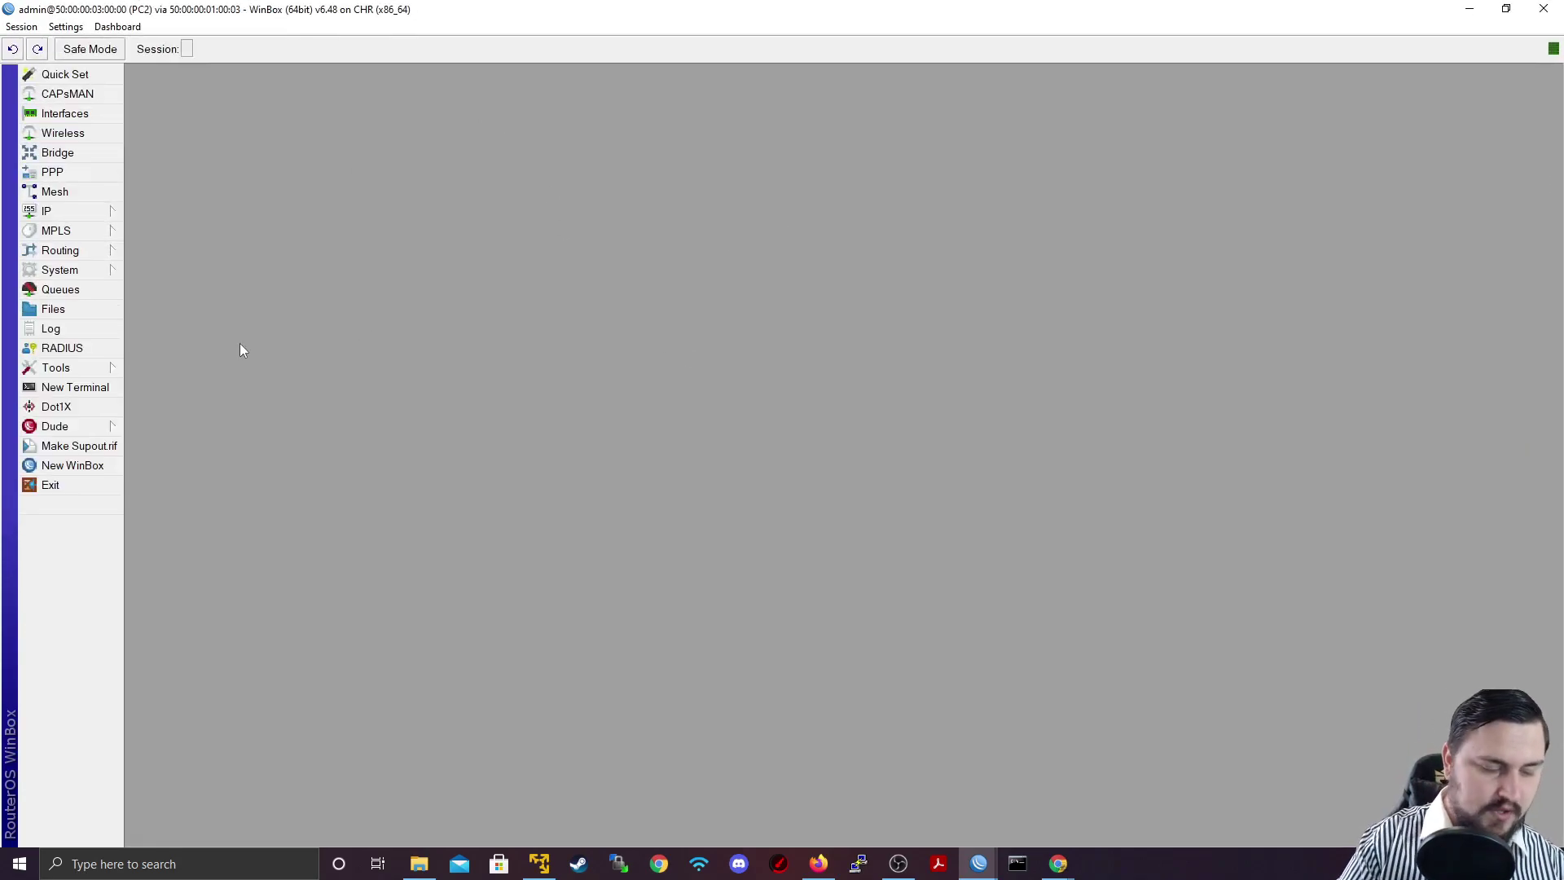
# - Delete PC2's static 192.168.10.20 address from its IP address list
pyautogui.click(93, 315)
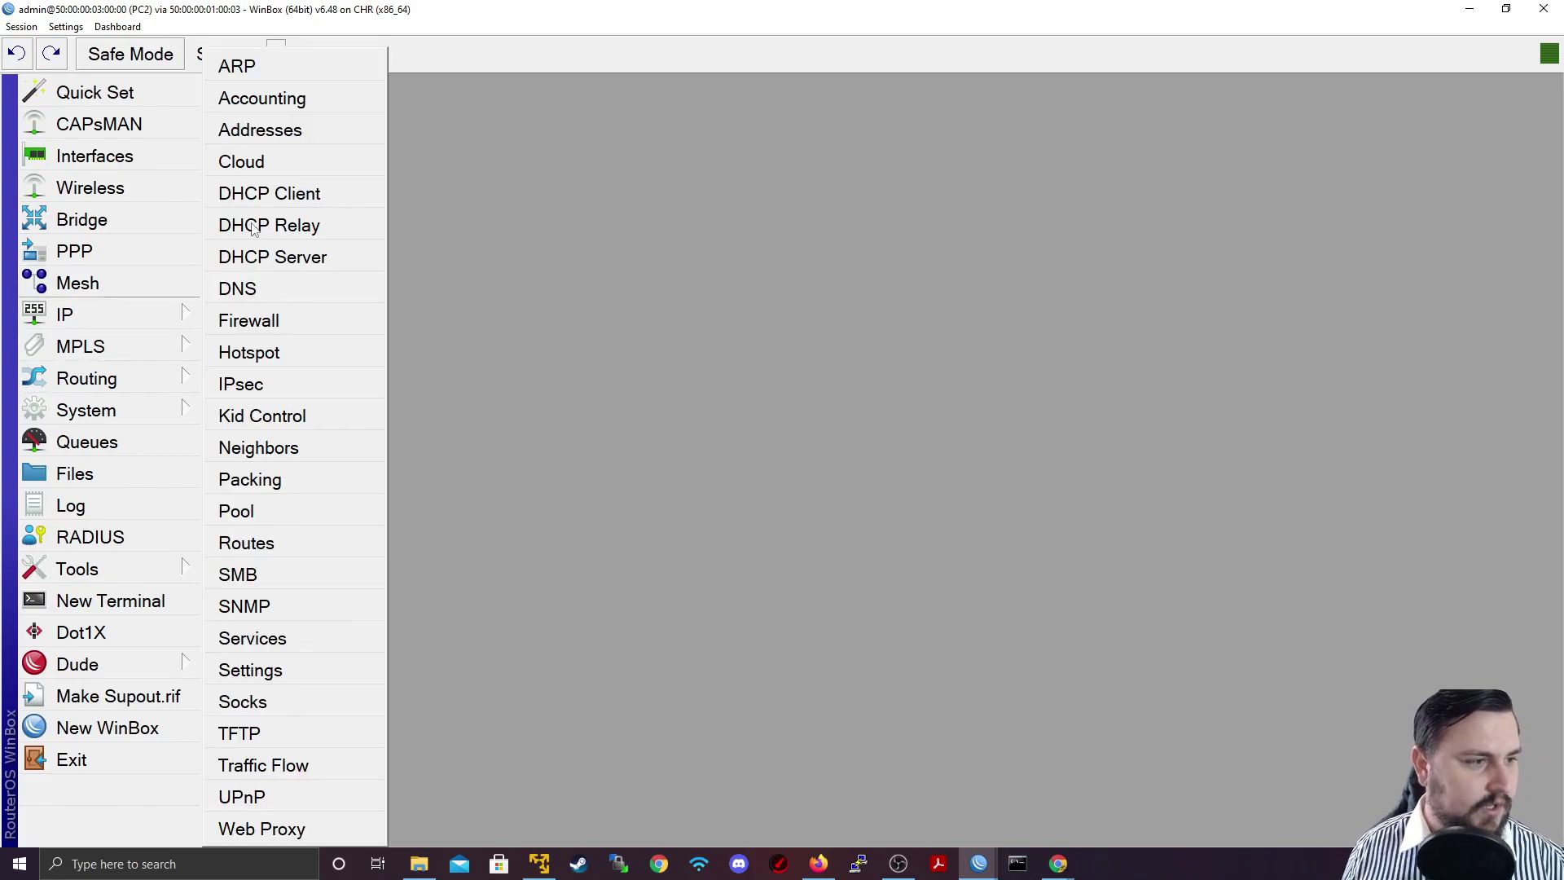
pyautogui.click(277, 140)
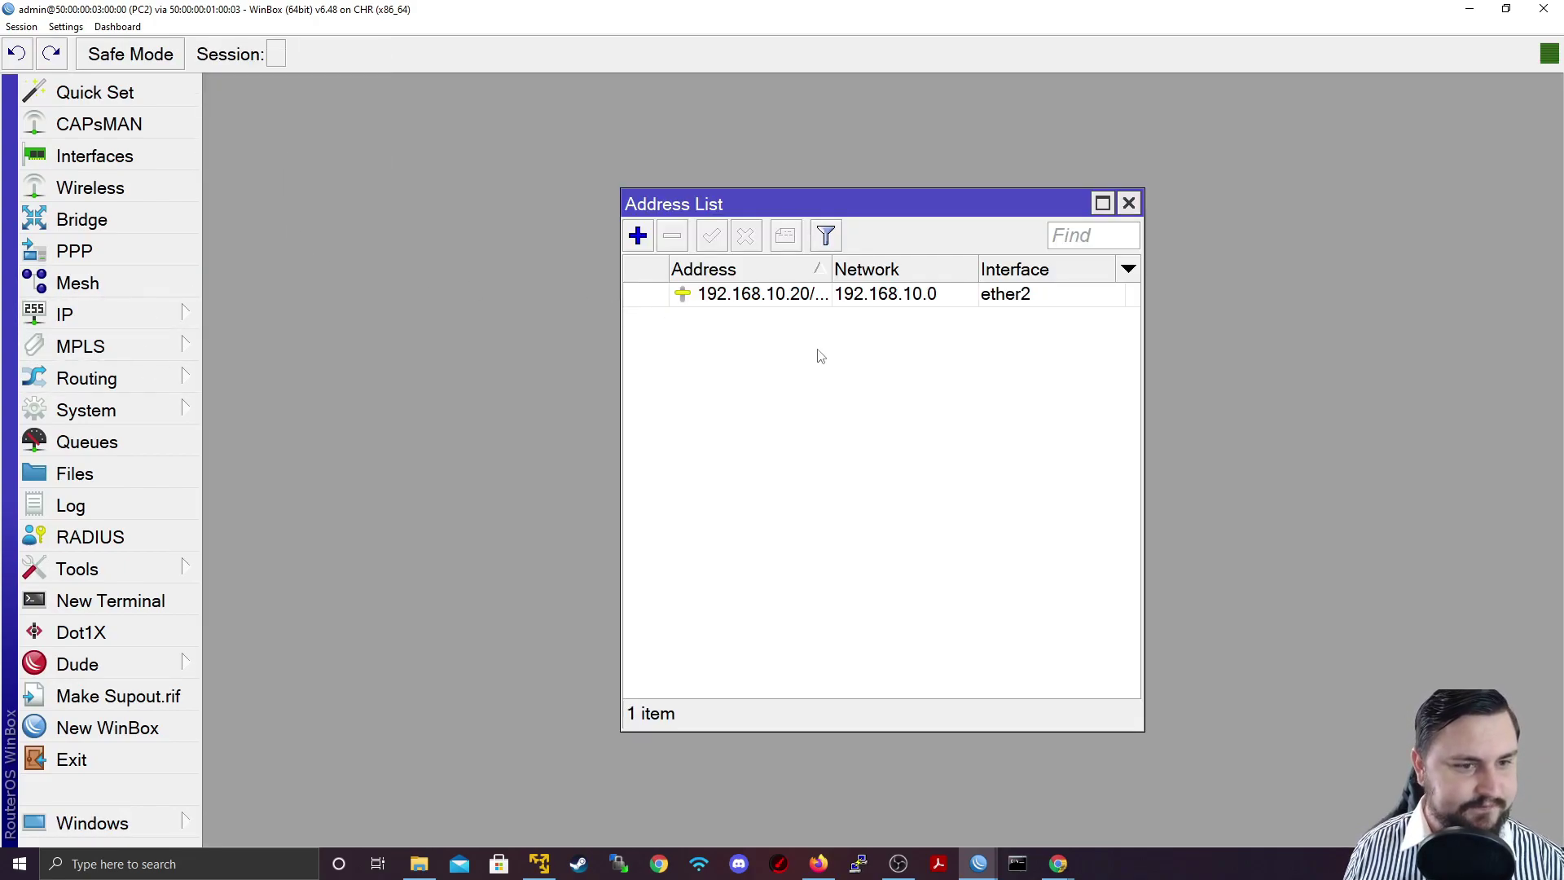
pyautogui.click(775, 302)
pyautogui.click(672, 237)
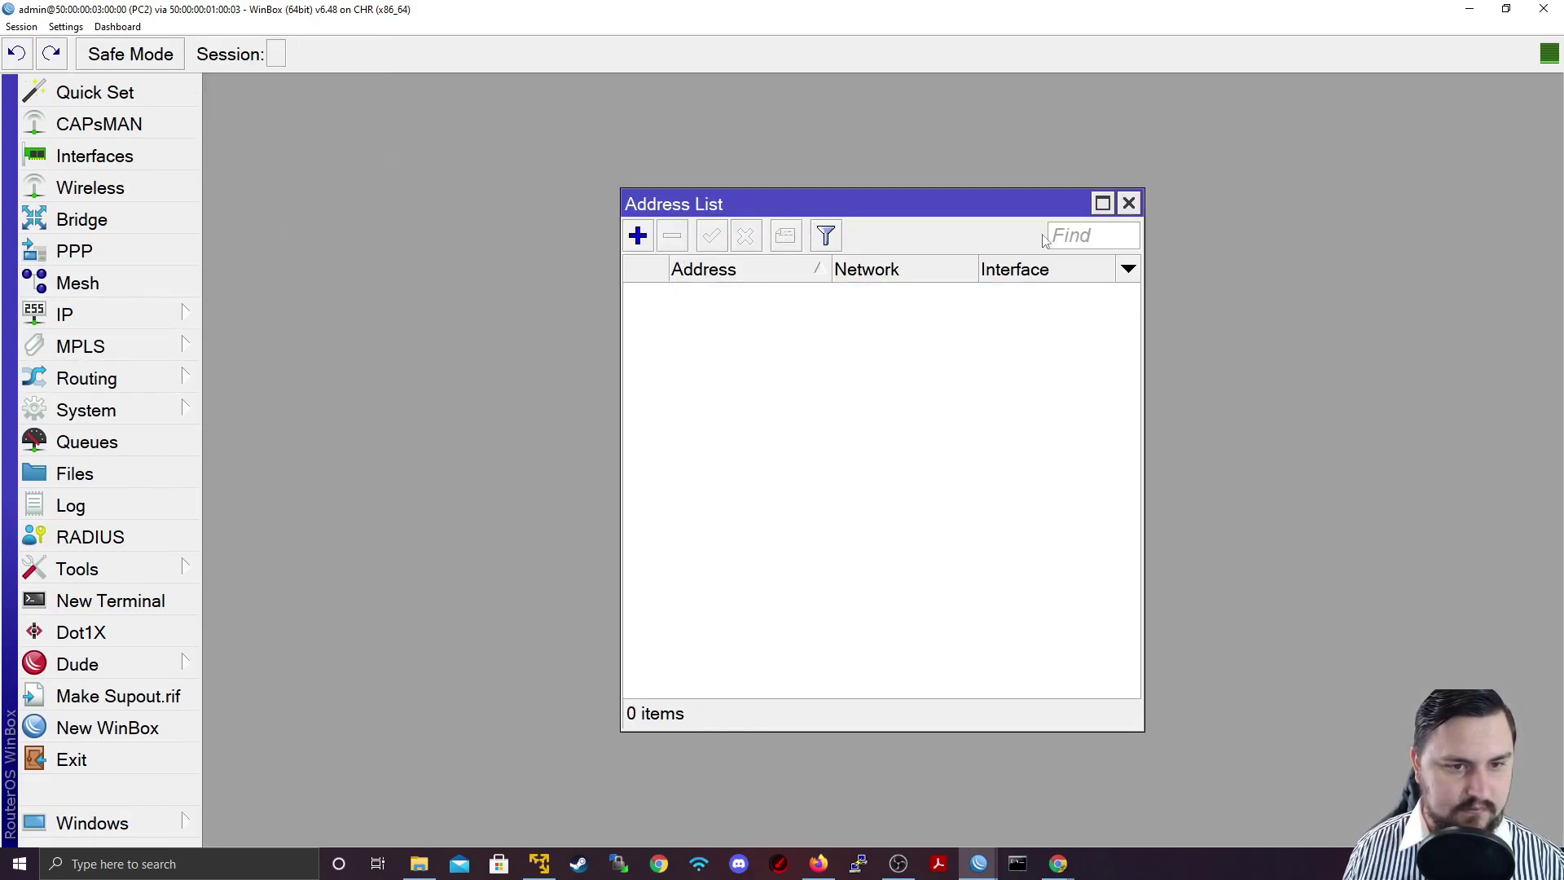
pyautogui.click(1129, 202)
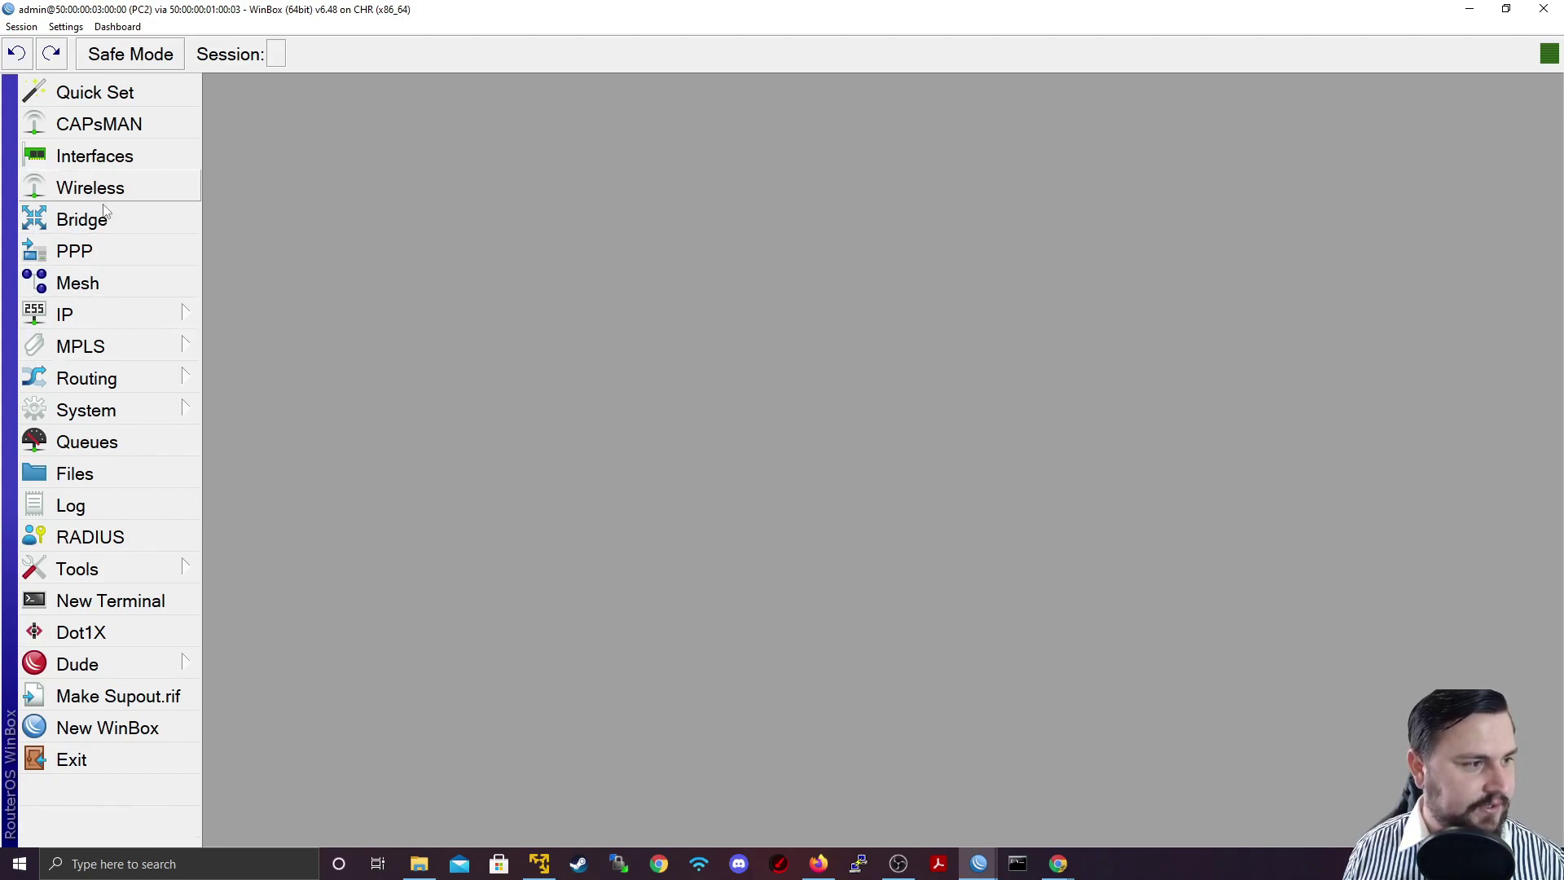
# - Remove PC2's existing DHCP client entry
pyautogui.click(111, 325)
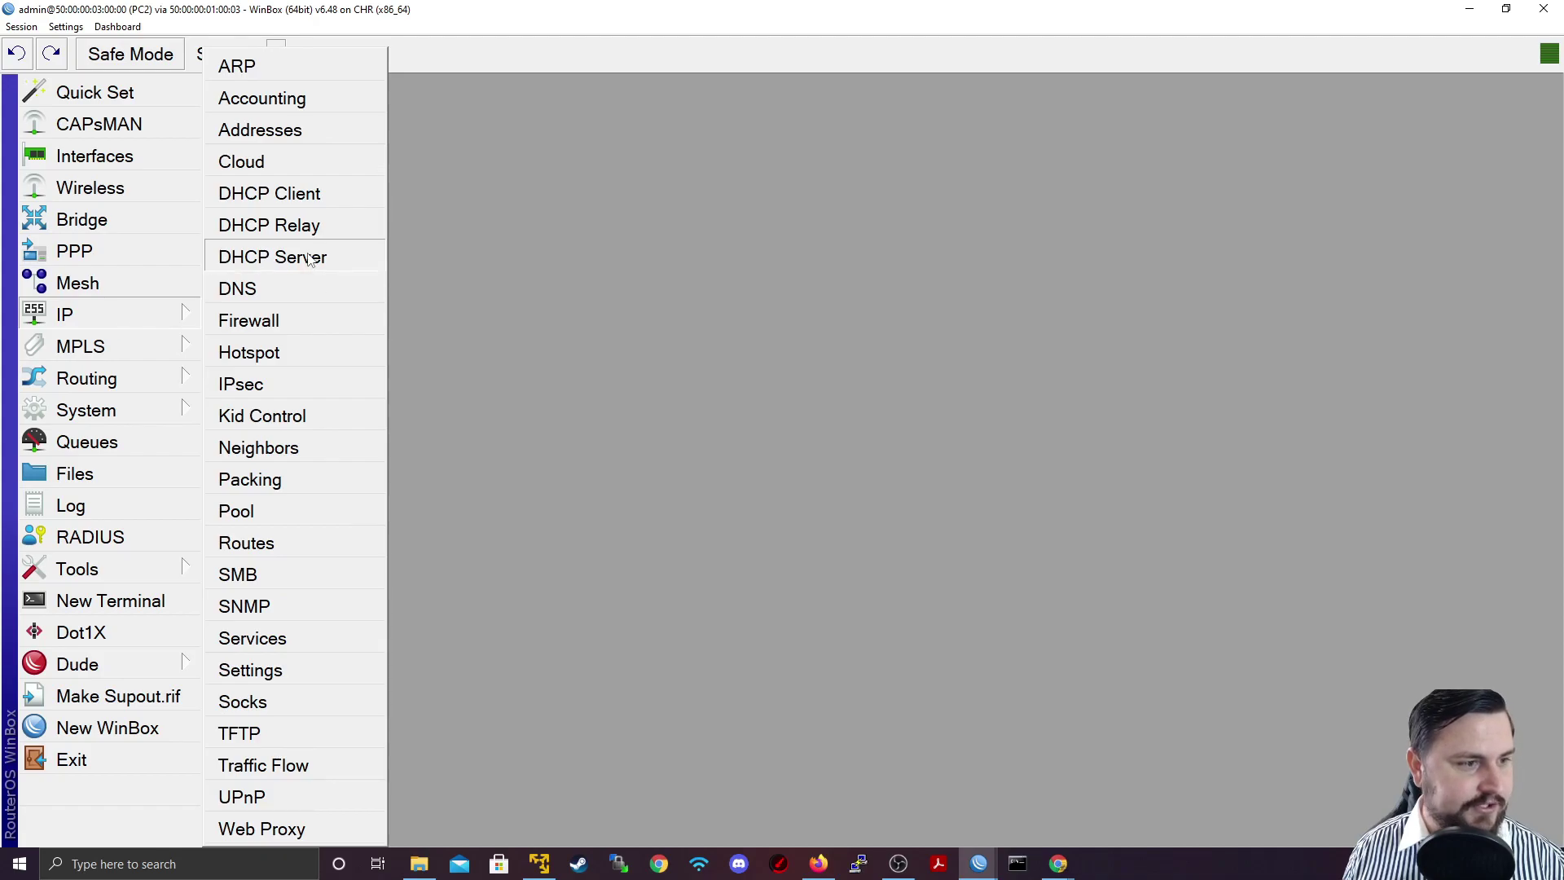
pyautogui.click(306, 197)
pyautogui.click(578, 313)
pyautogui.click(559, 254)
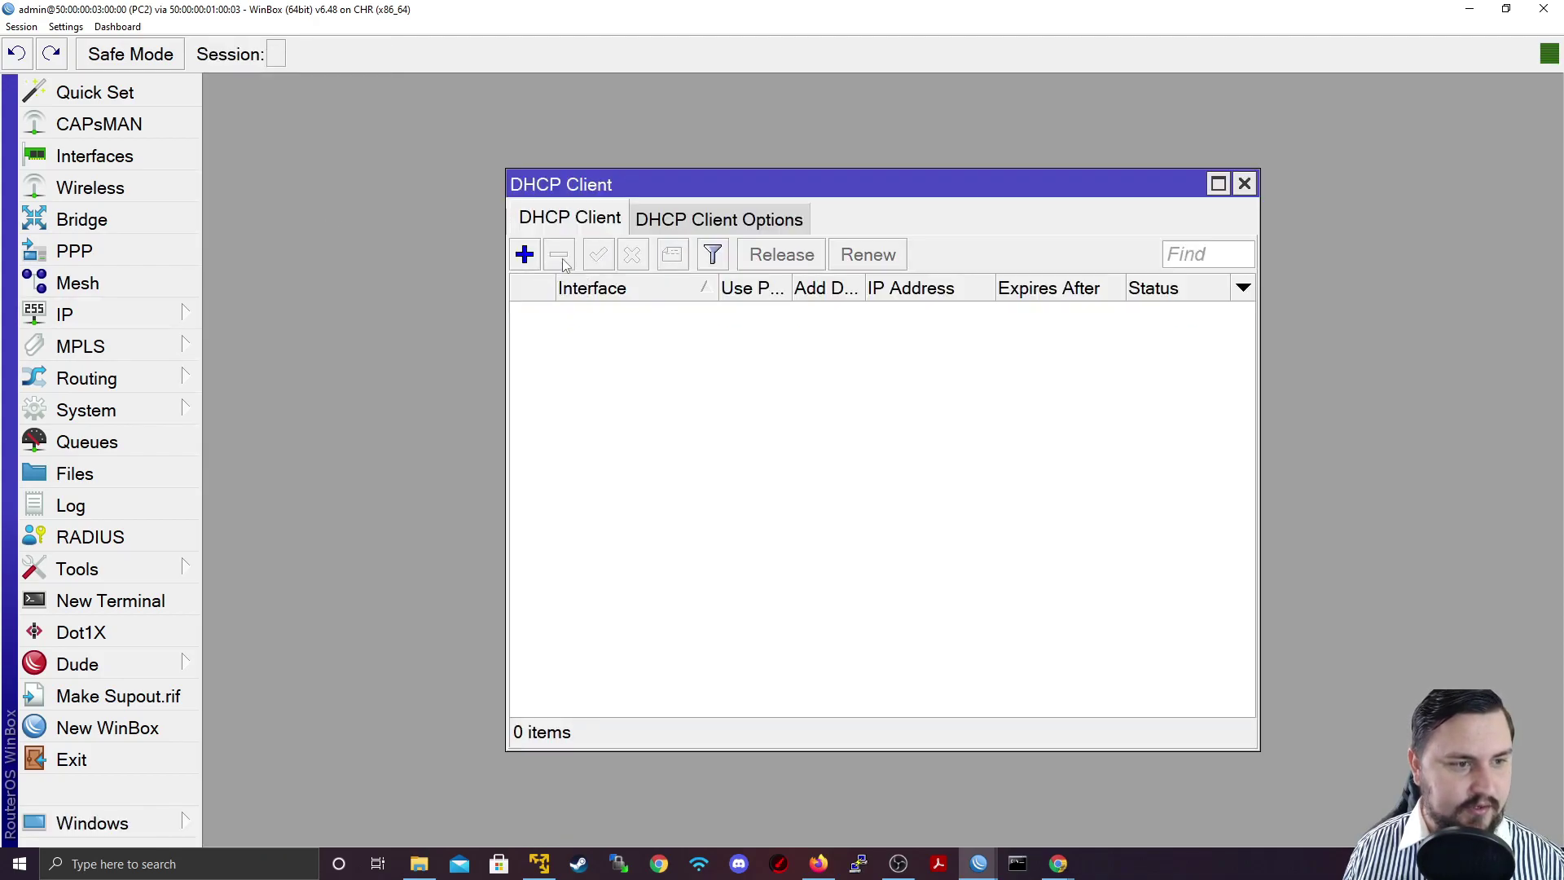
# - Add a DHCP client on ether2 for PC2, obtaining 192.168.10.239/24
pyautogui.click(525, 255)
pyautogui.click(797, 309)
pyautogui.click(801, 359)
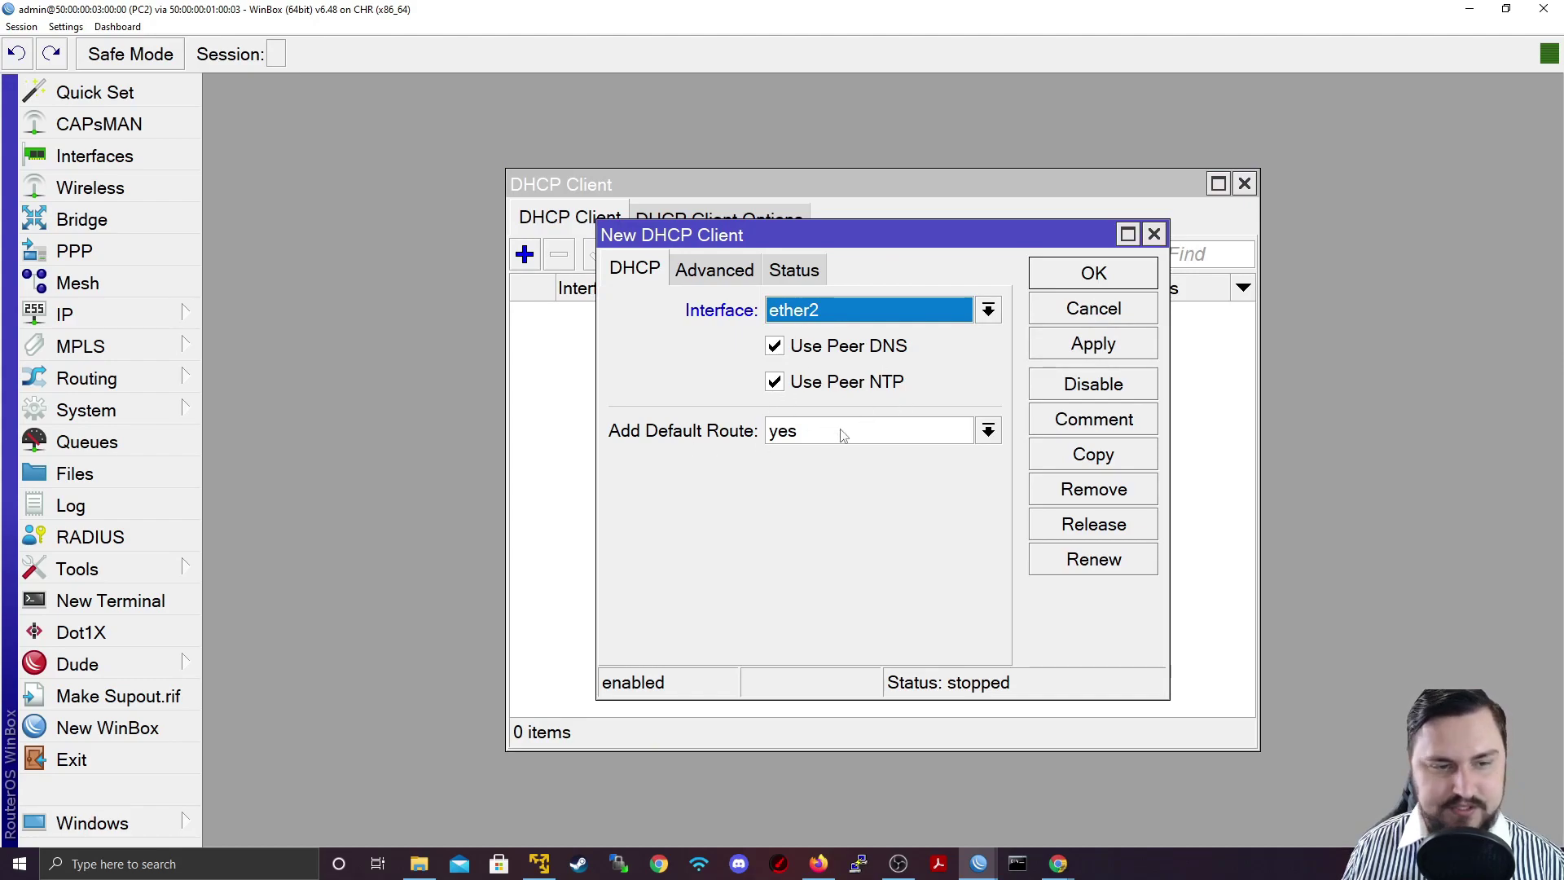
pyautogui.click(1107, 353)
pyautogui.click(1077, 279)
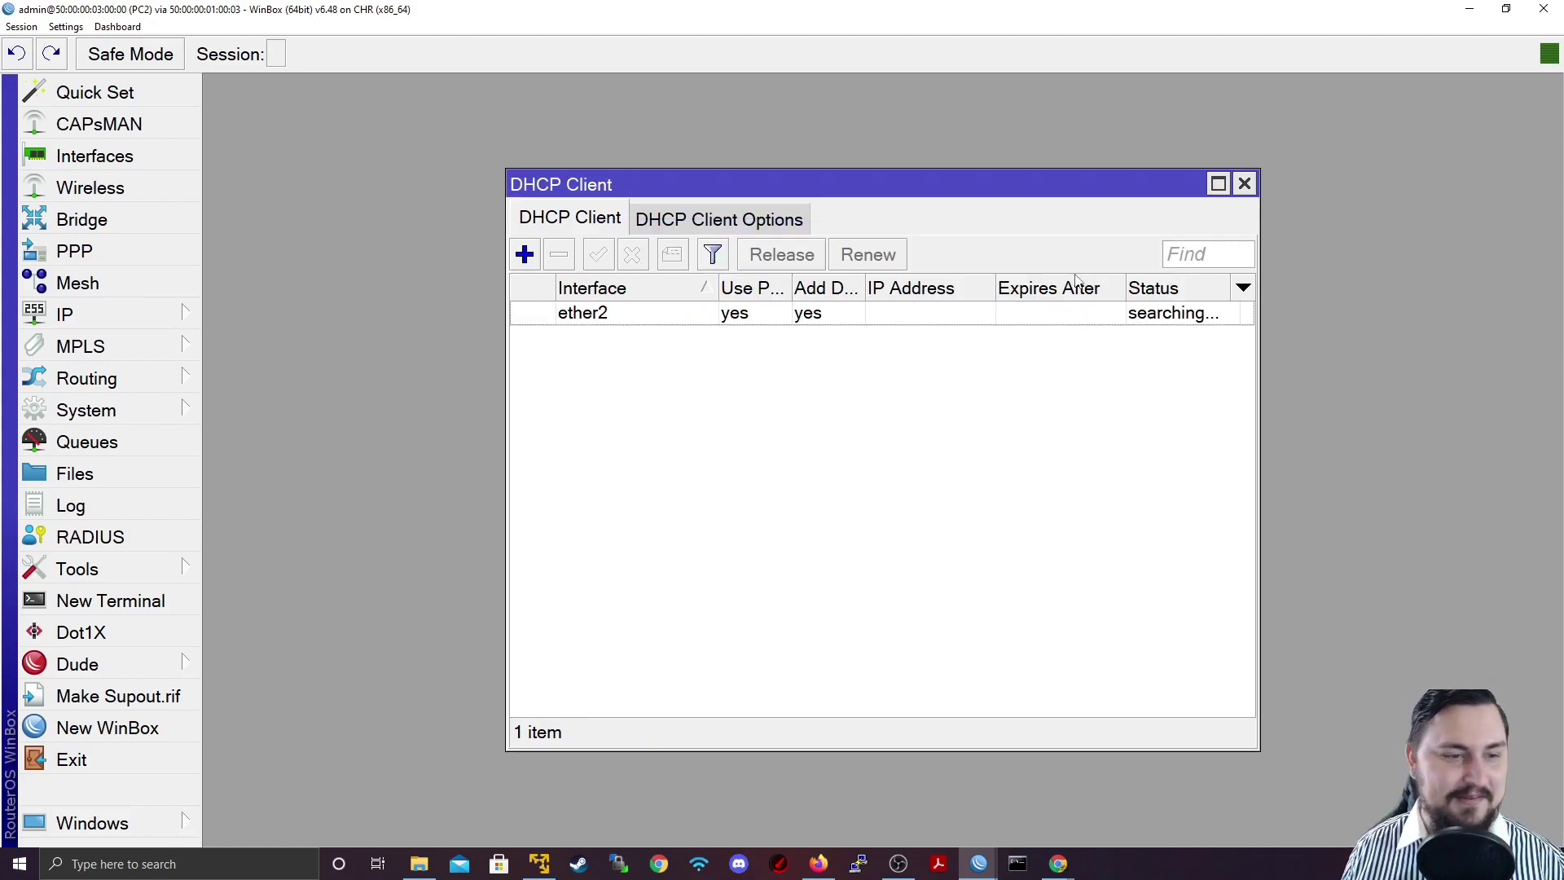
pyautogui.moveTo(992, 288); pyautogui.dragTo(1062, 285)
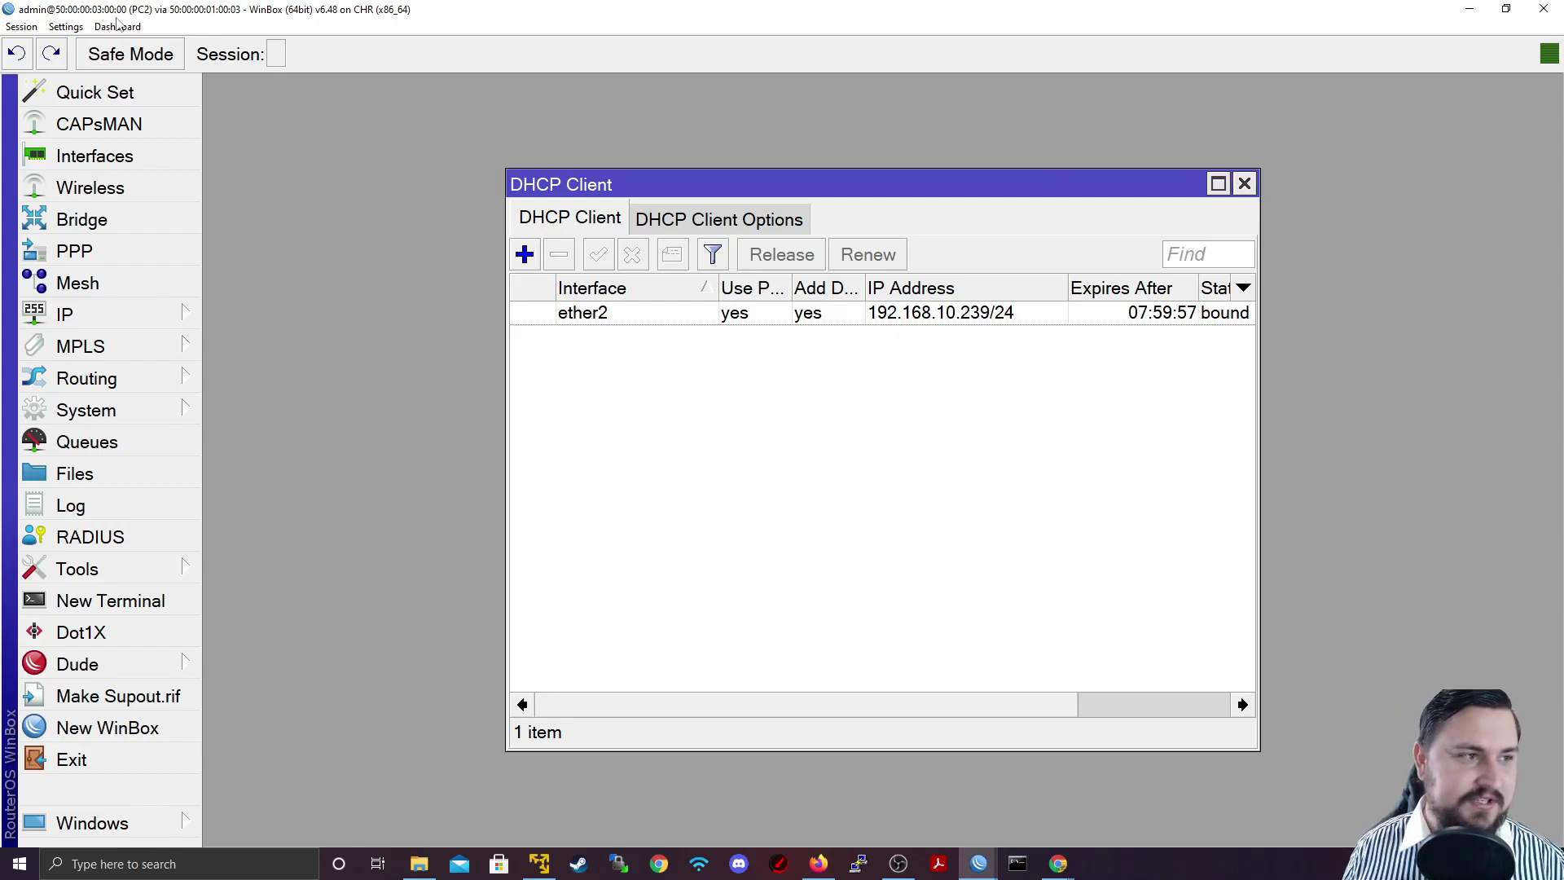
pyautogui.click(1244, 184)
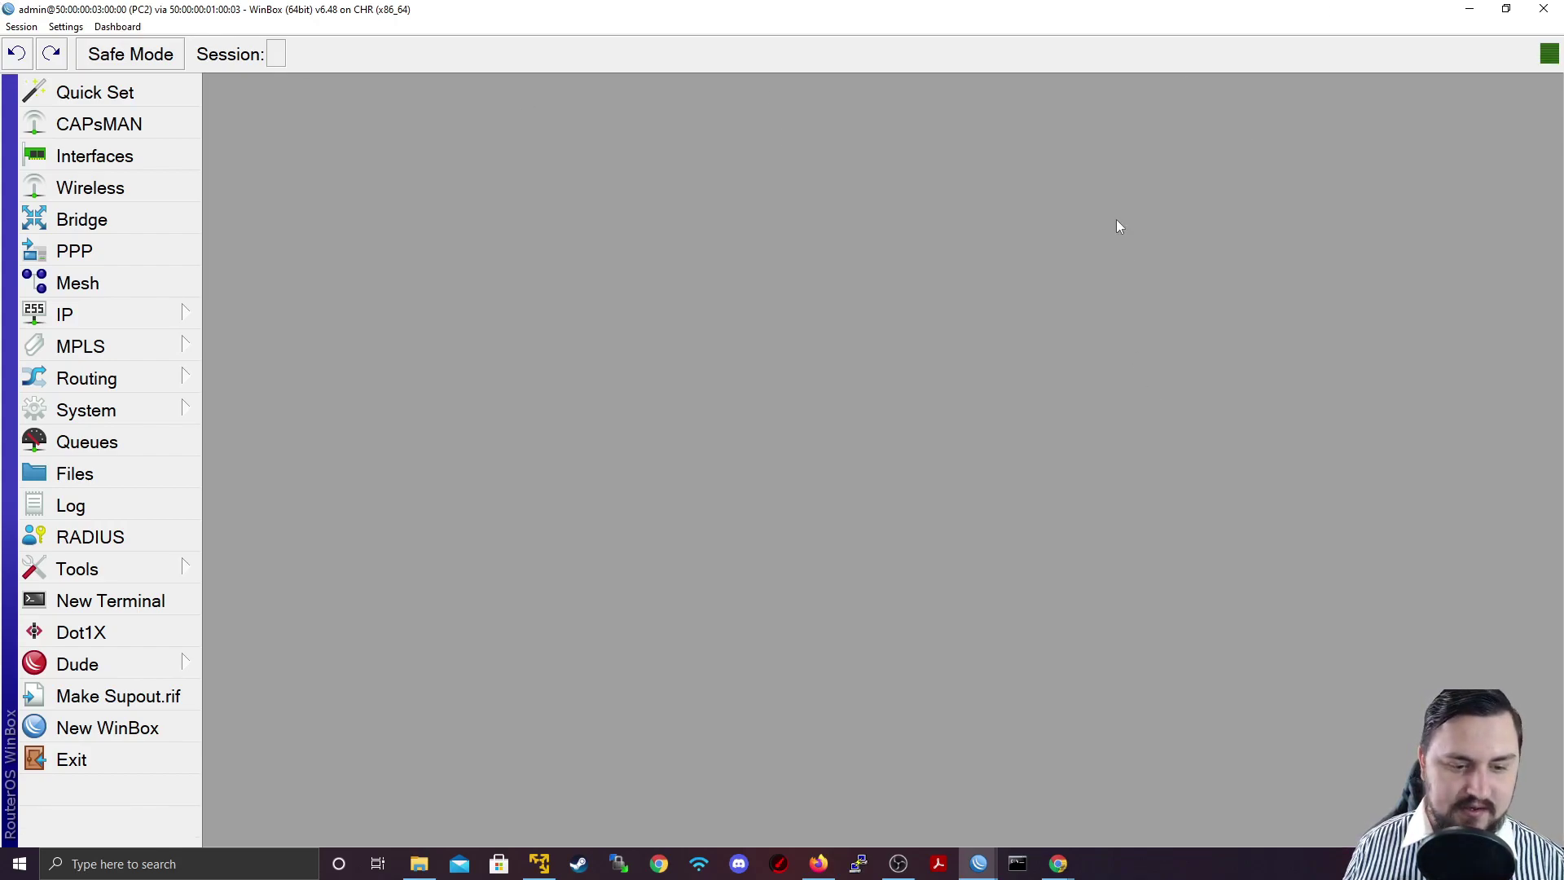
pyautogui.click(1470, 8)
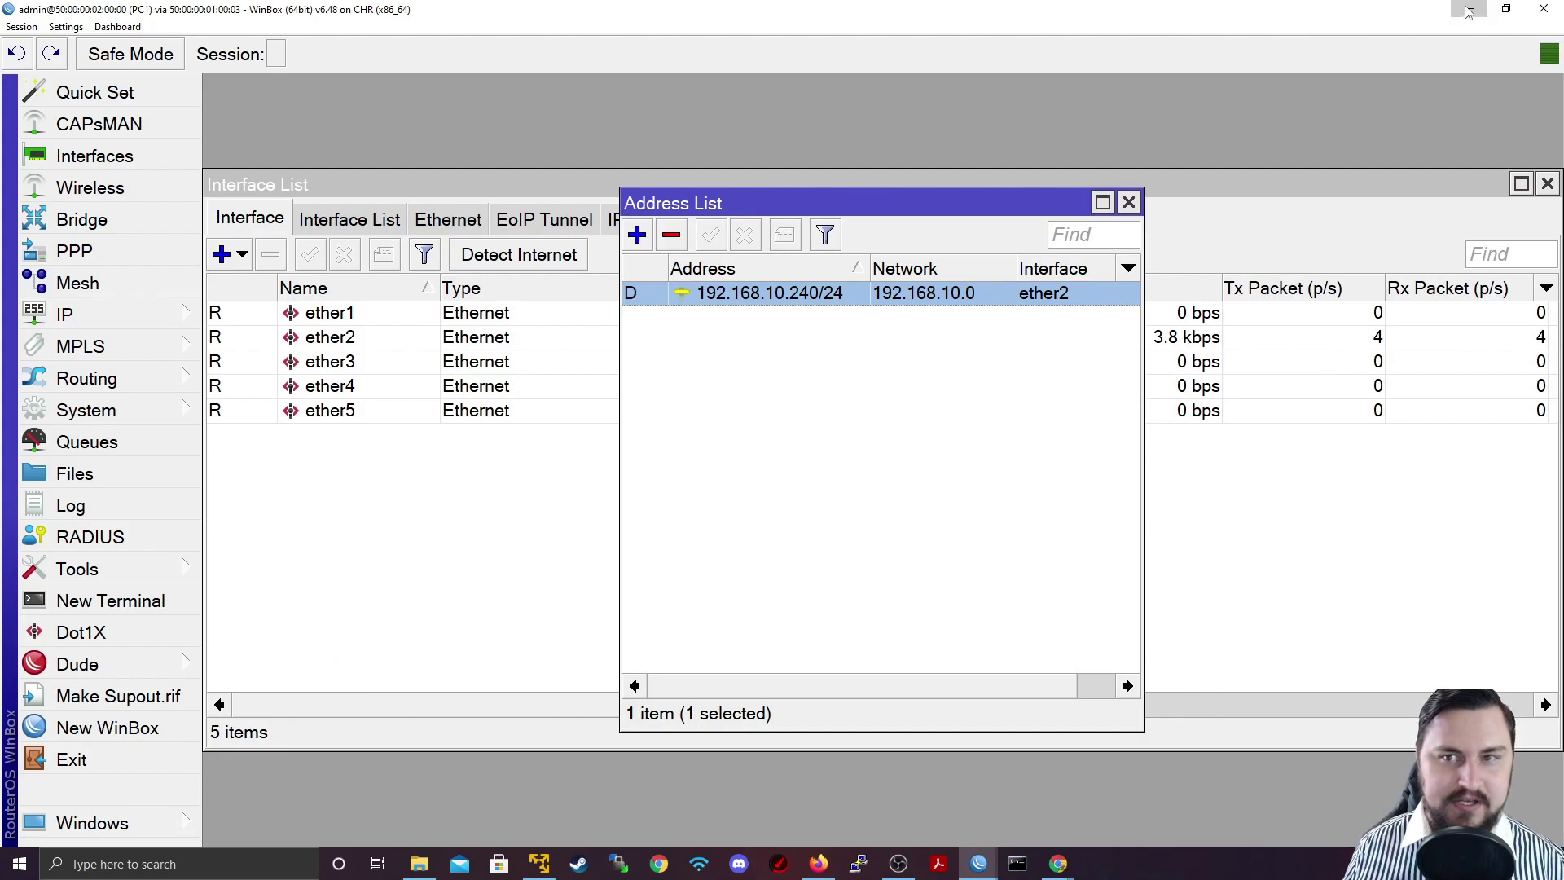
# - Open PC1's telnet console from the EVE-NG topology in PuTTY
pyautogui.click(1469, 8)
pyautogui.click(975, 560)
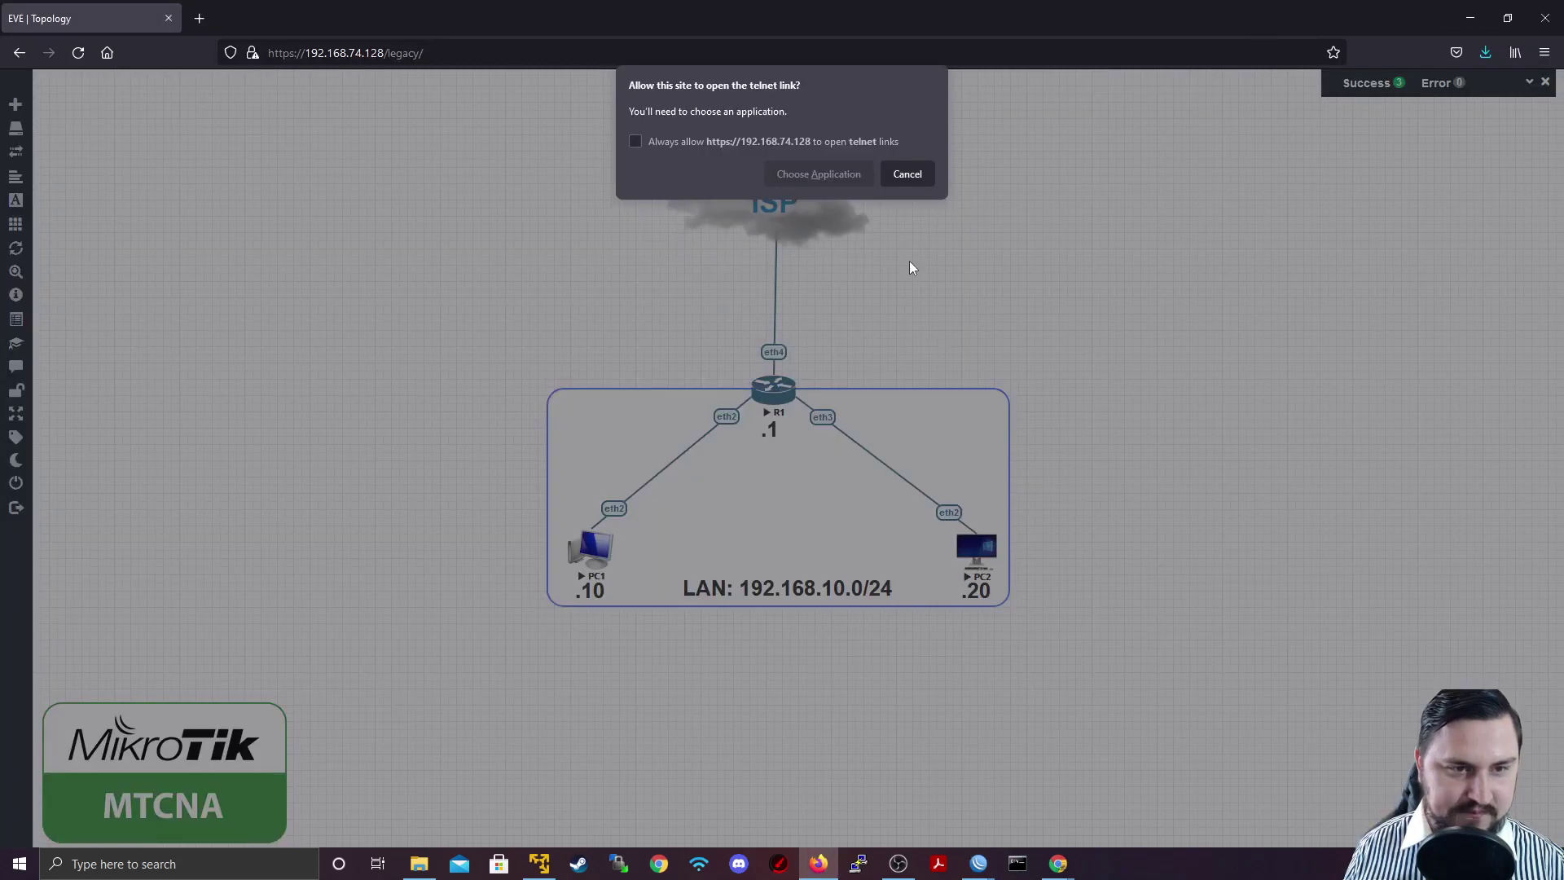
pyautogui.click(908, 173)
pyautogui.click(598, 539)
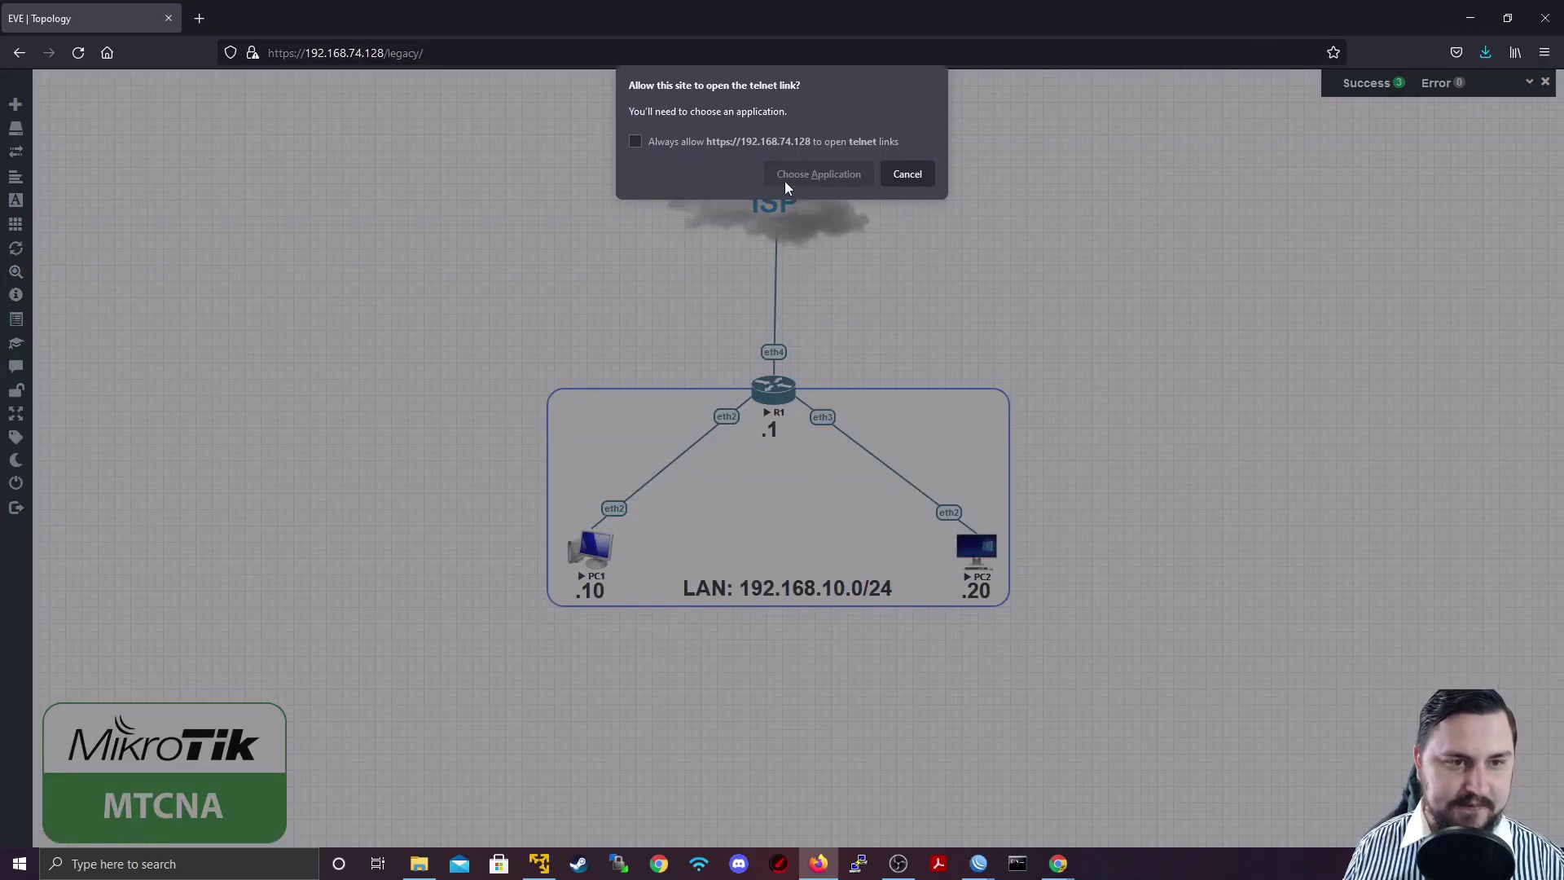
pyautogui.click(818, 173)
pyautogui.click(834, 263)
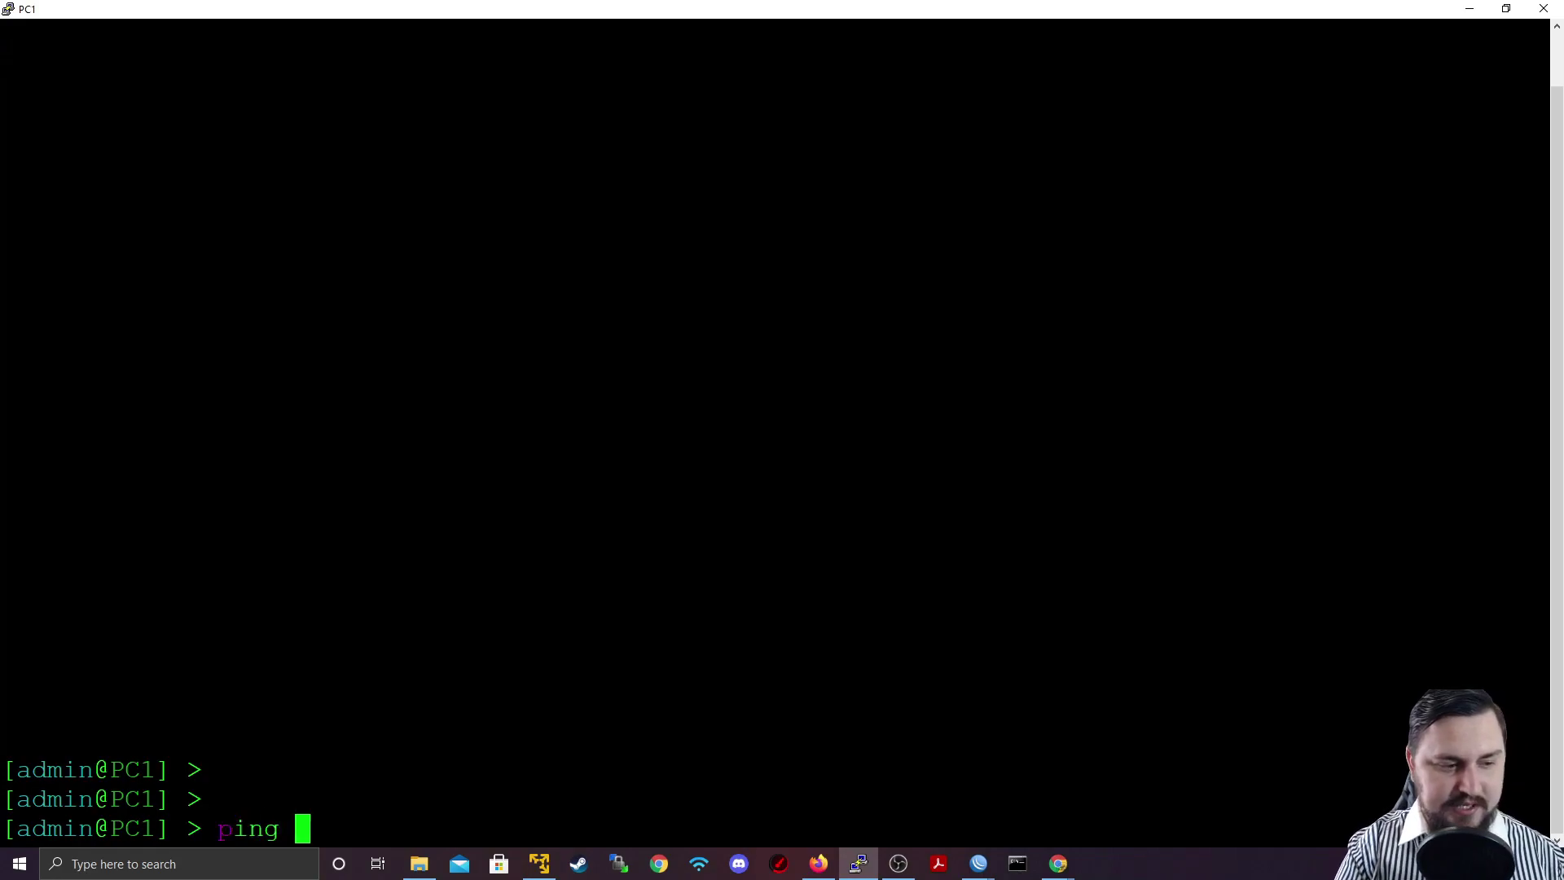
# - Ping 192.168.10.239 from PC1, stop after the replies, and close the console
pyautogui.write('192.168')
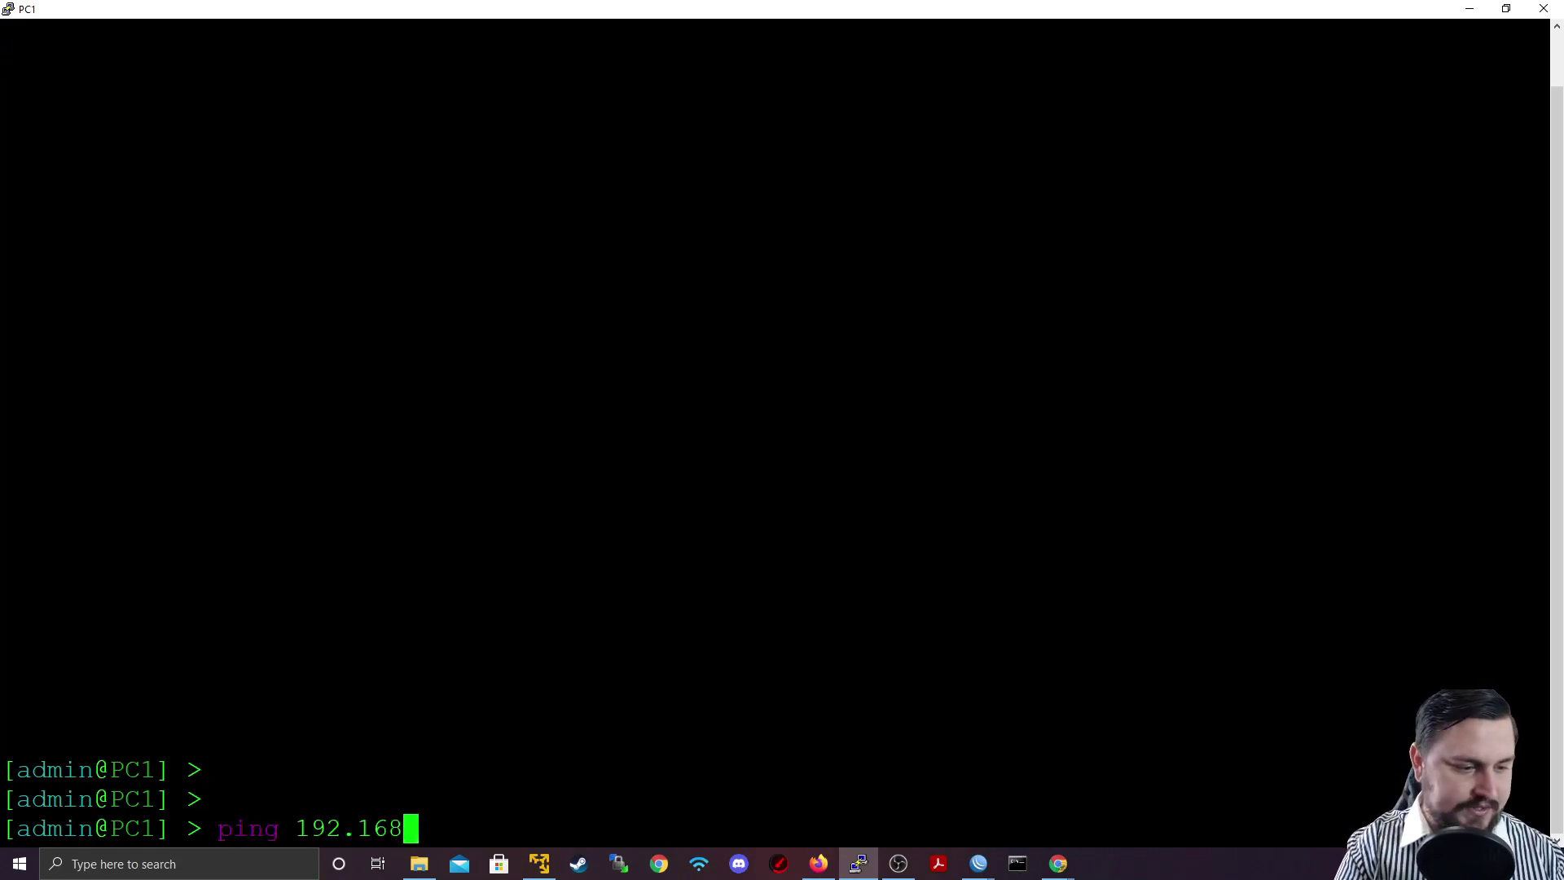
pyautogui.write('.10.2')
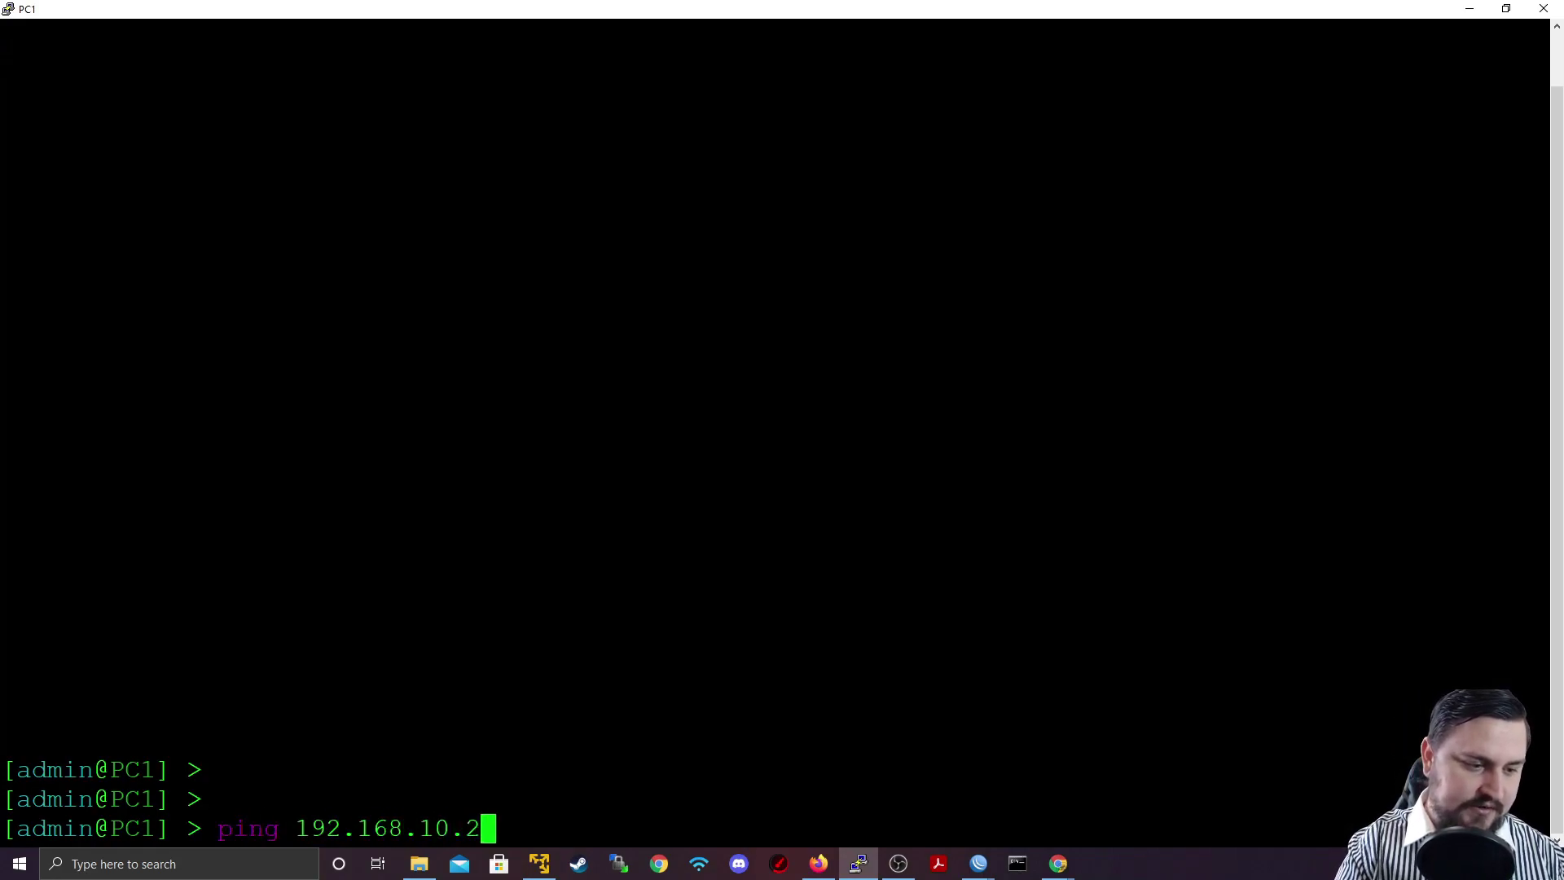
pyautogui.write('39')
pyautogui.press('Return')
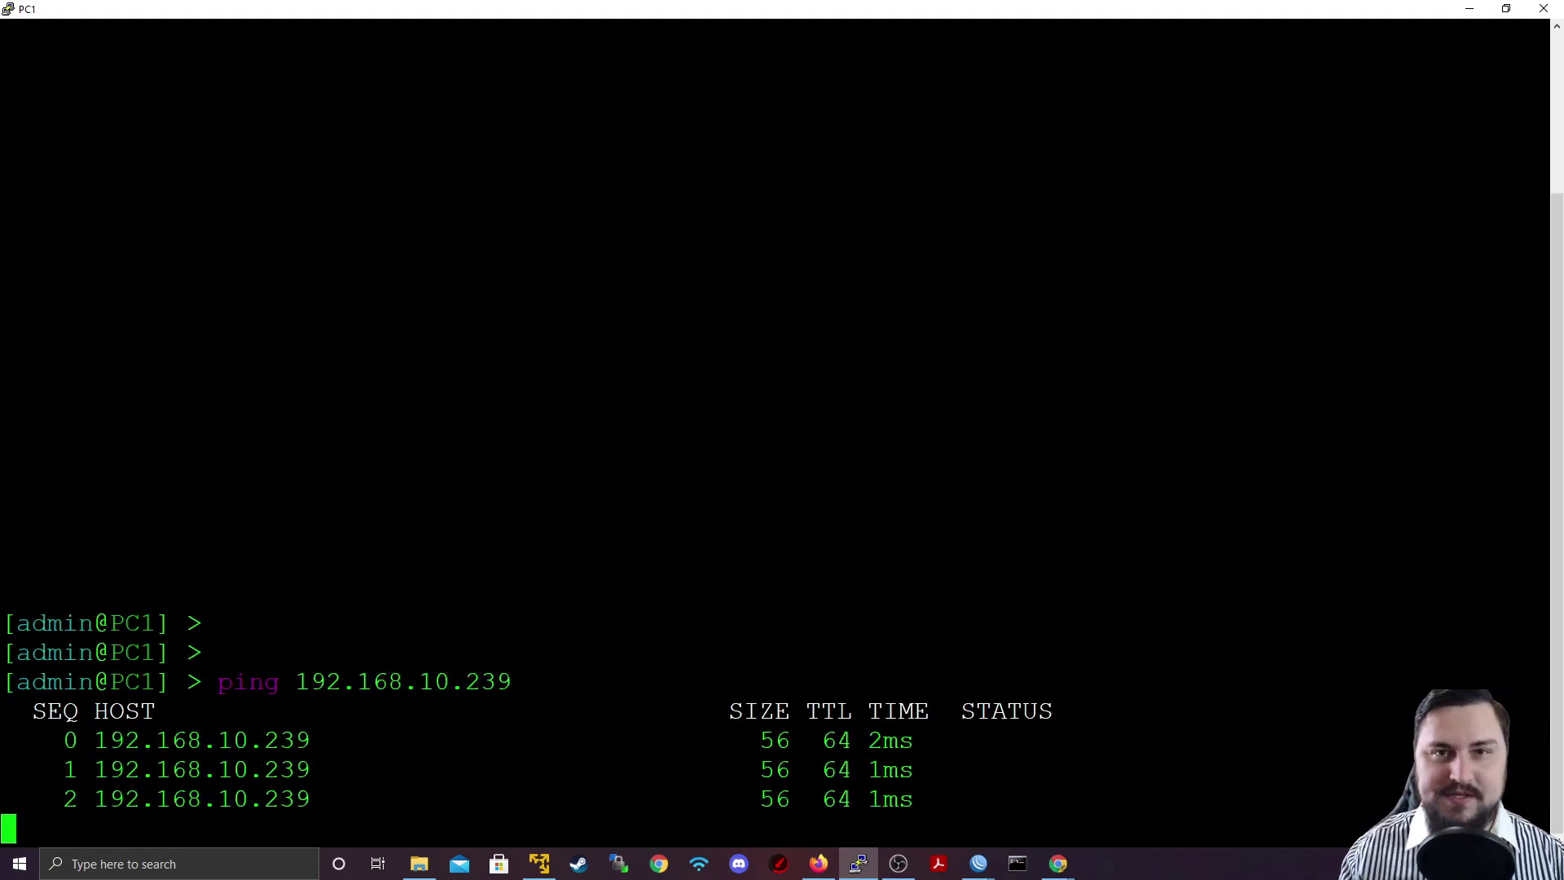
pyautogui.hotkey('ctrl', 'c')
pyautogui.click(1469, 8)
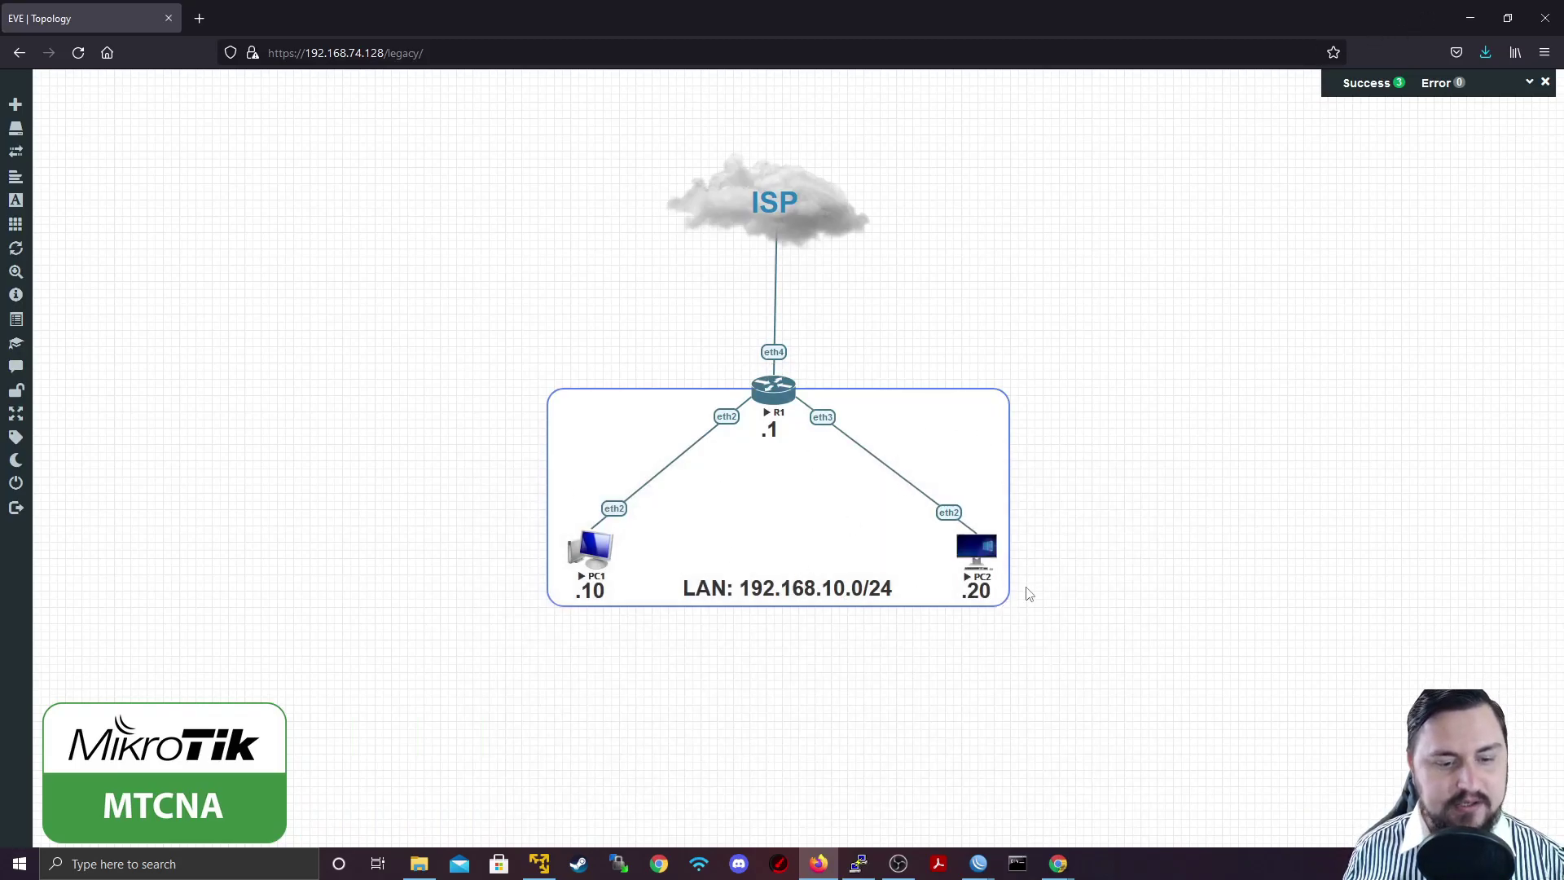
pyautogui.moveTo(982, 866)
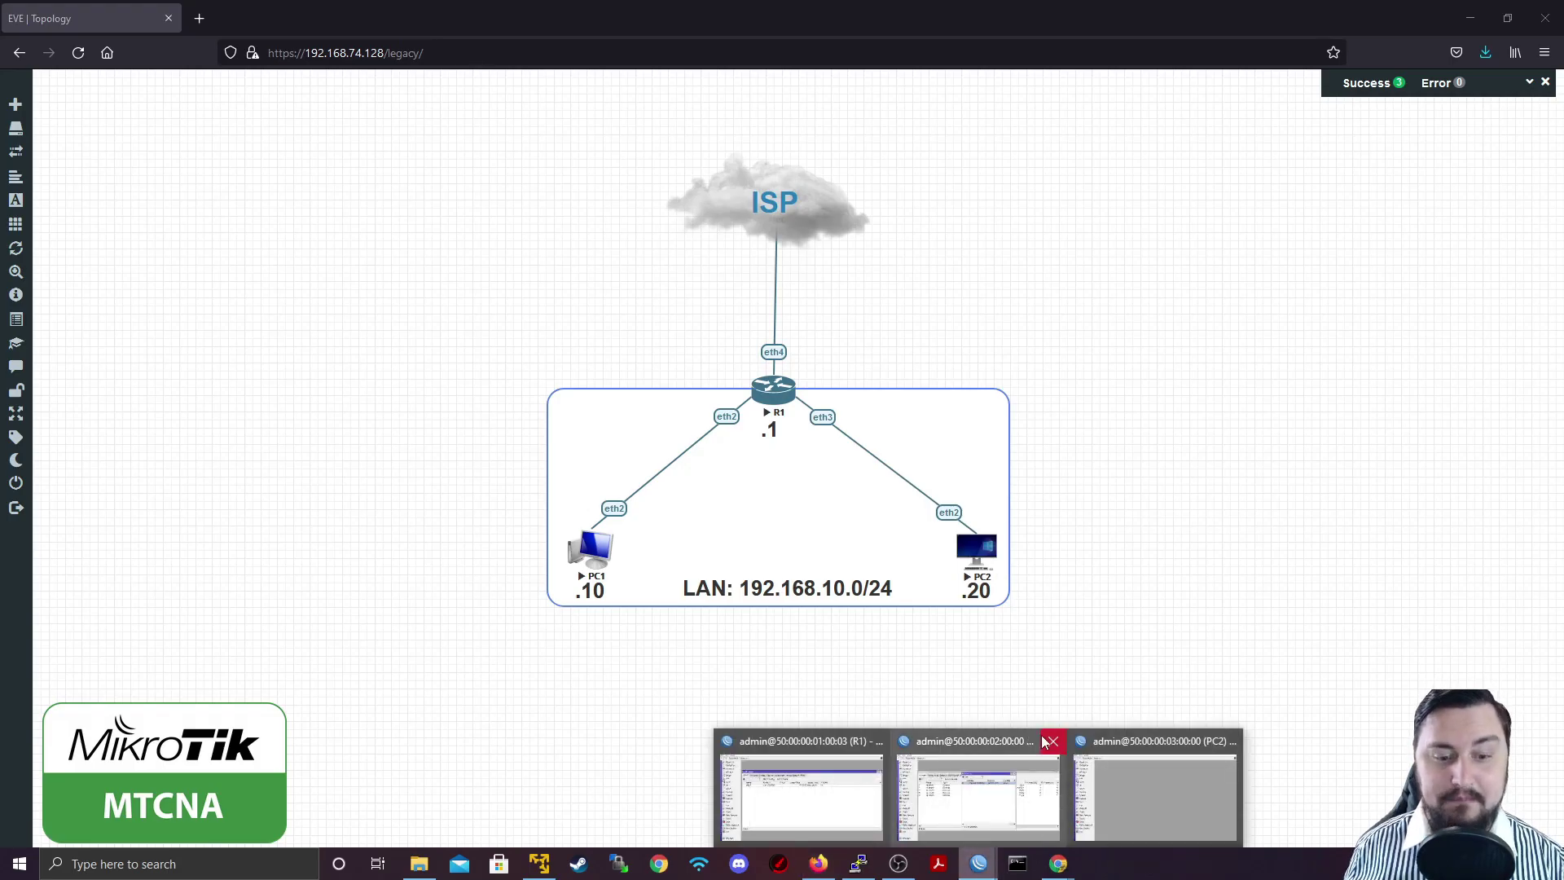
pyautogui.moveTo(1052, 749)
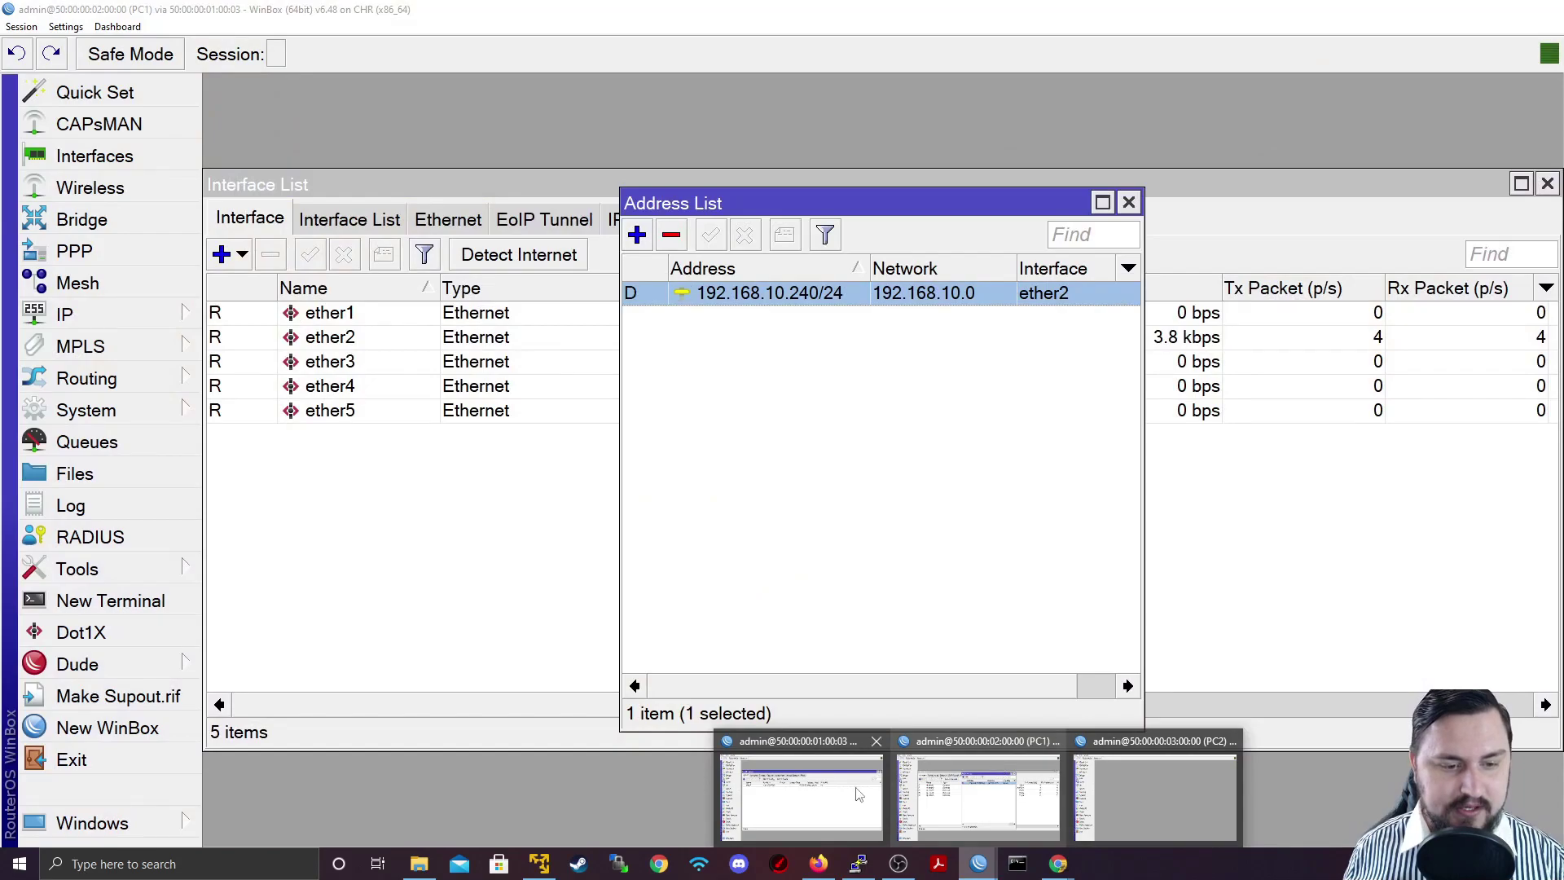
# - On R1, delete the dhcp1 server and its 192.168.10.0/24 DHCP network
pyautogui.click(799, 803)
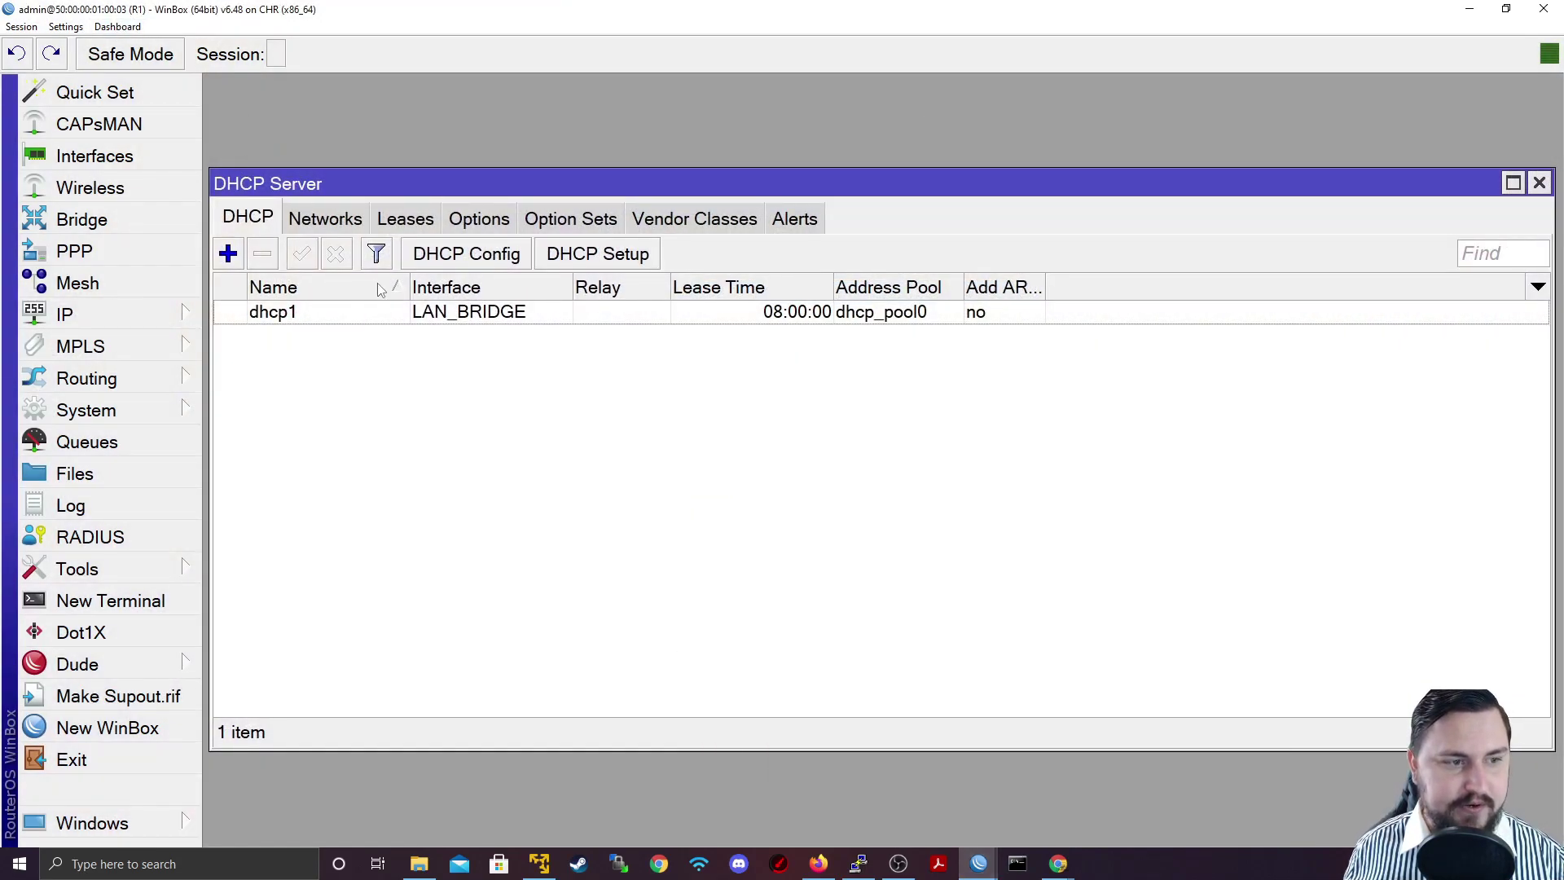
pyautogui.click(361, 320)
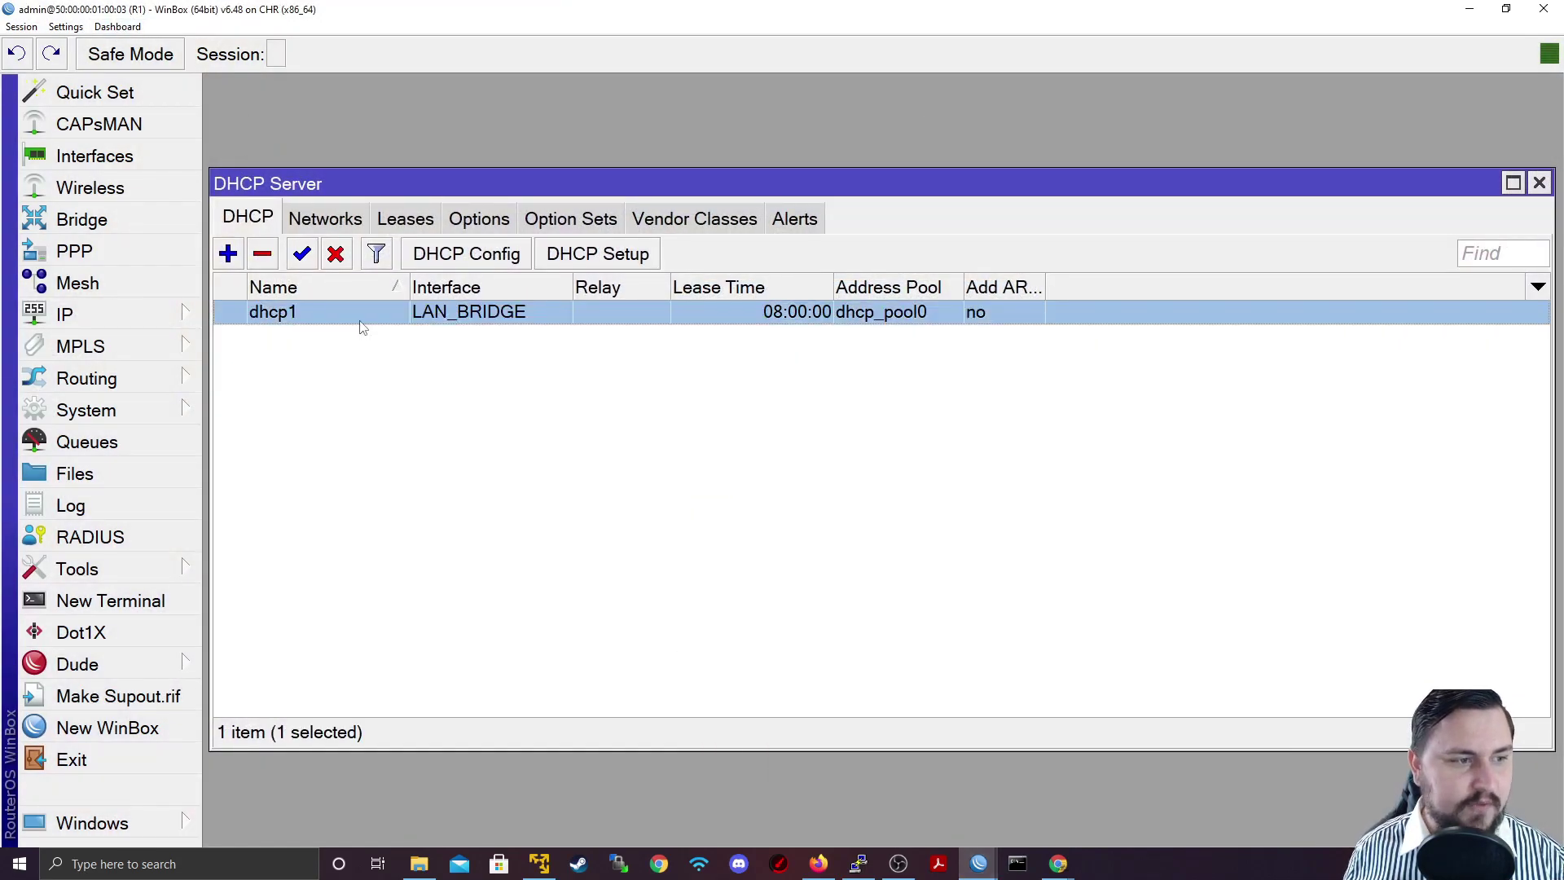
pyautogui.click(262, 253)
pyautogui.click(317, 218)
pyautogui.click(260, 308)
pyautogui.click(261, 254)
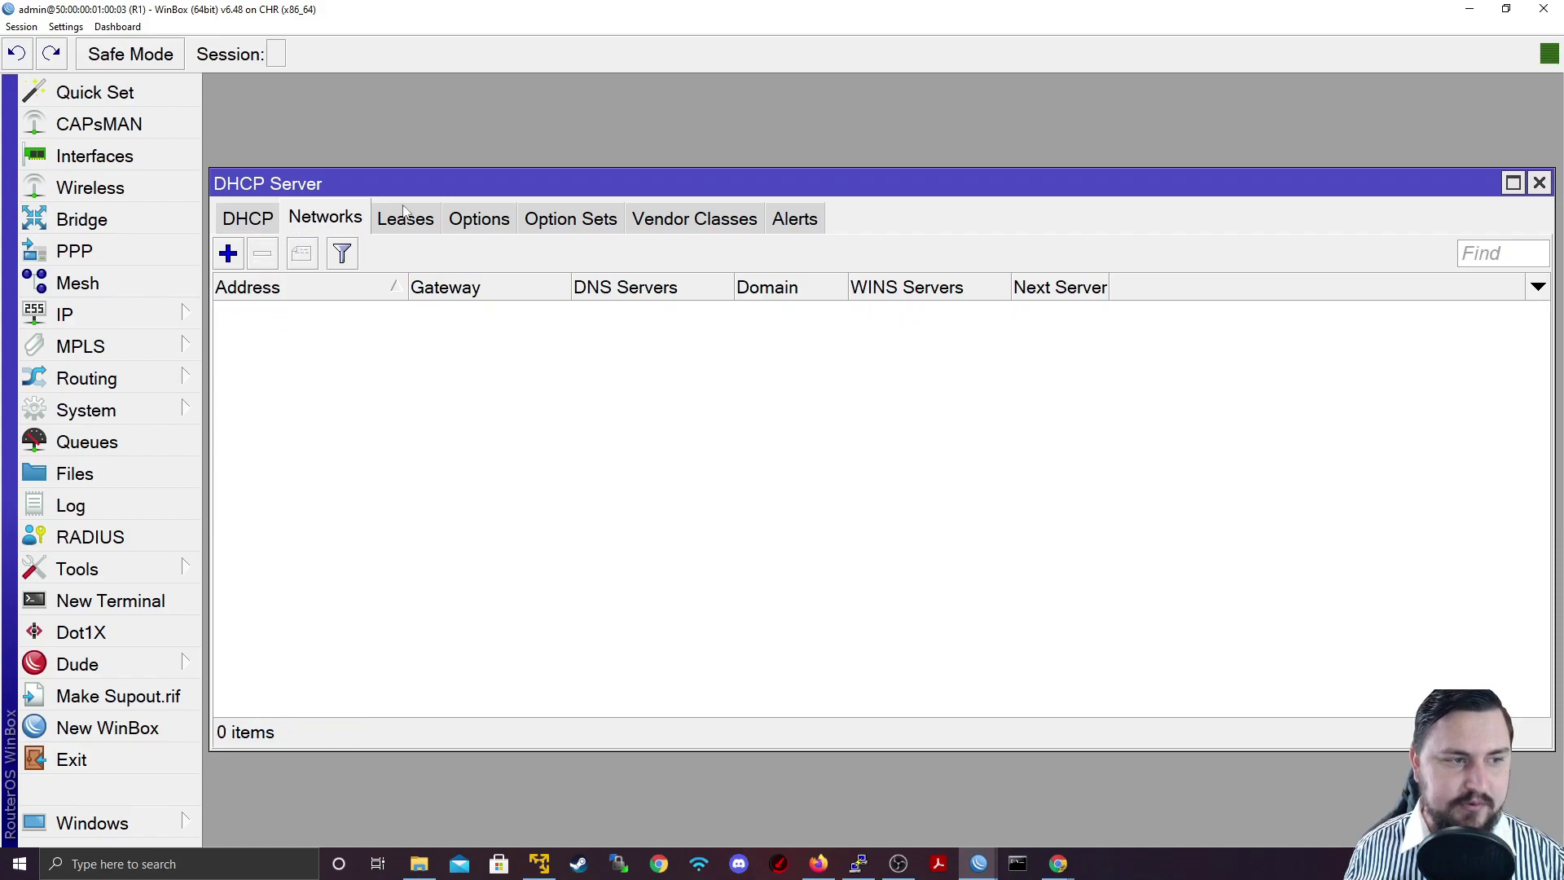
# - Delete both DHCP leases, look over Options and Vendor Classes, and return to Servers
pyautogui.click(405, 218)
pyautogui.click(359, 311)
pyautogui.keyDown('shift'); pyautogui.click(351, 334); pyautogui.keyUp('shift')
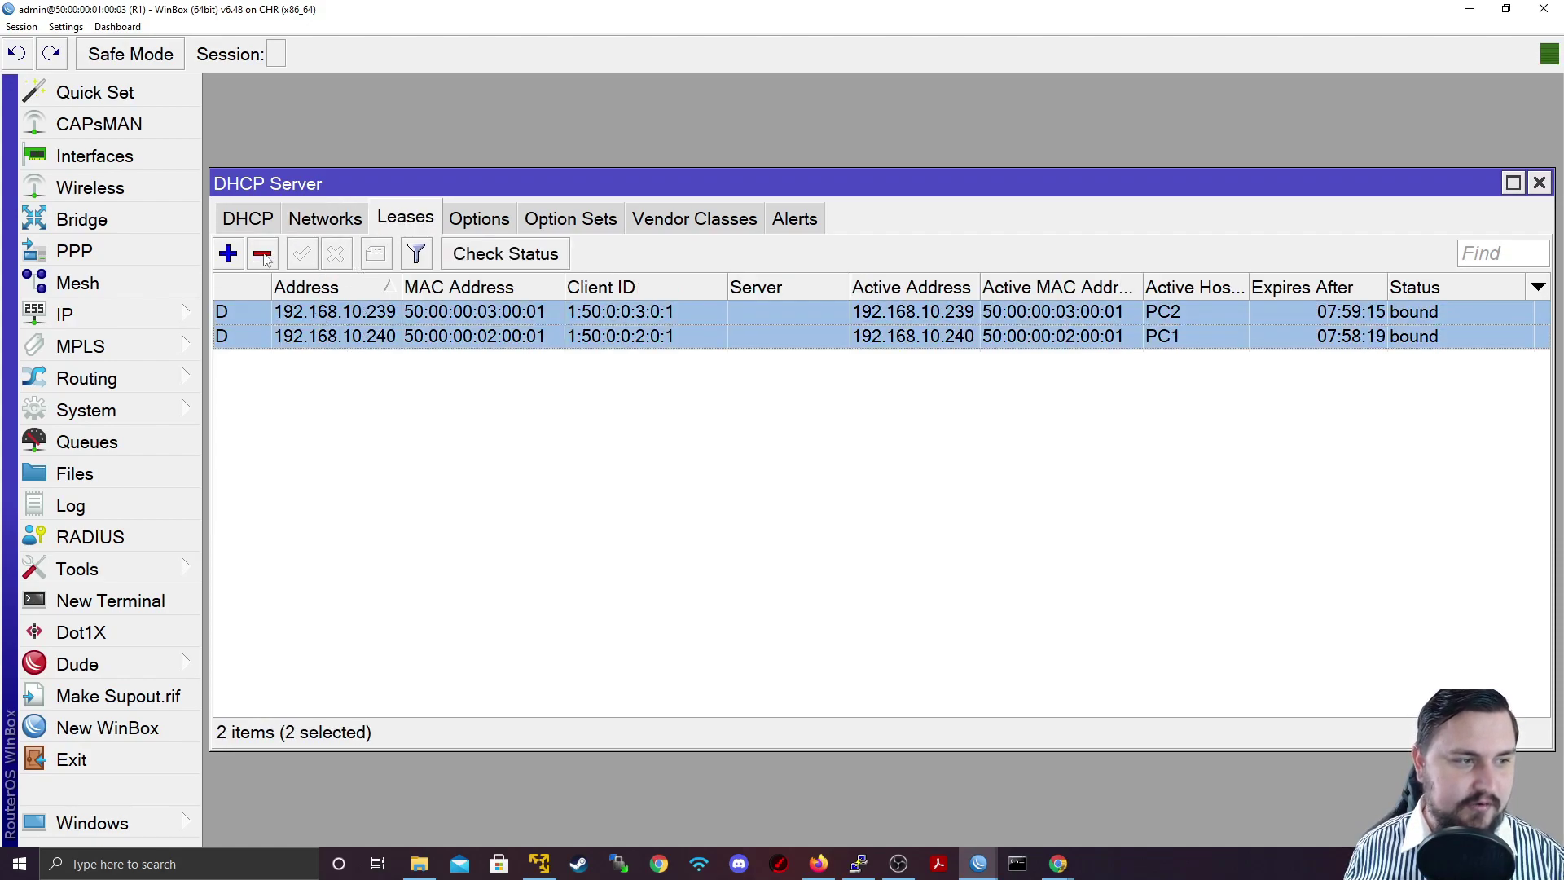
pyautogui.click(261, 253)
pyautogui.click(479, 218)
pyautogui.click(570, 218)
pyautogui.click(748, 224)
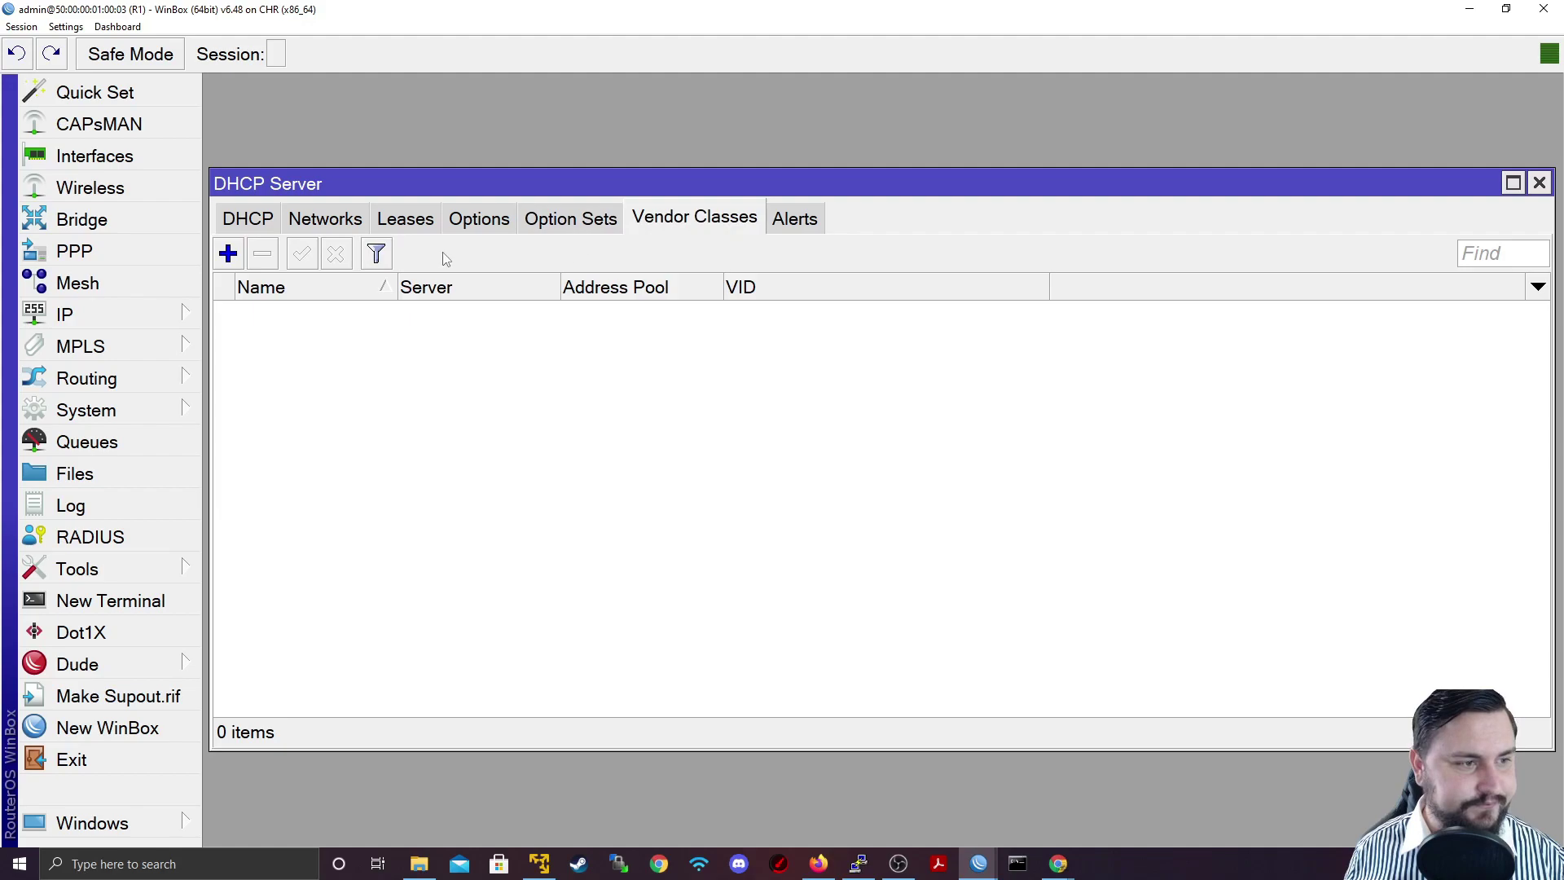
pyautogui.click(259, 224)
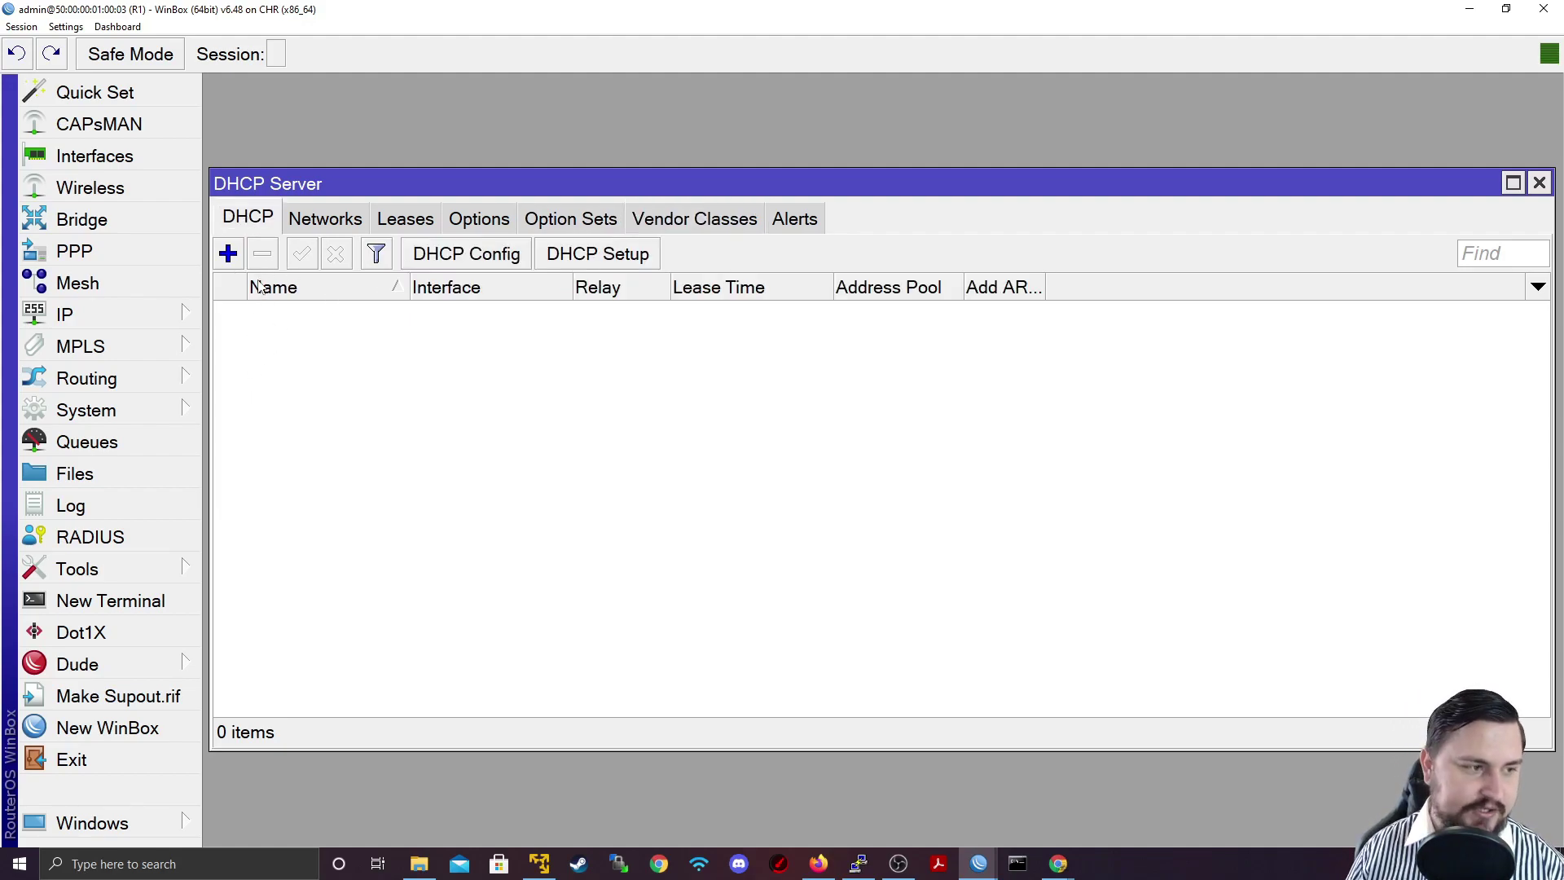
# - Start a new DHCP server named DHCP_LAN on interface LAN_BRIDGE
pyautogui.click(228, 254)
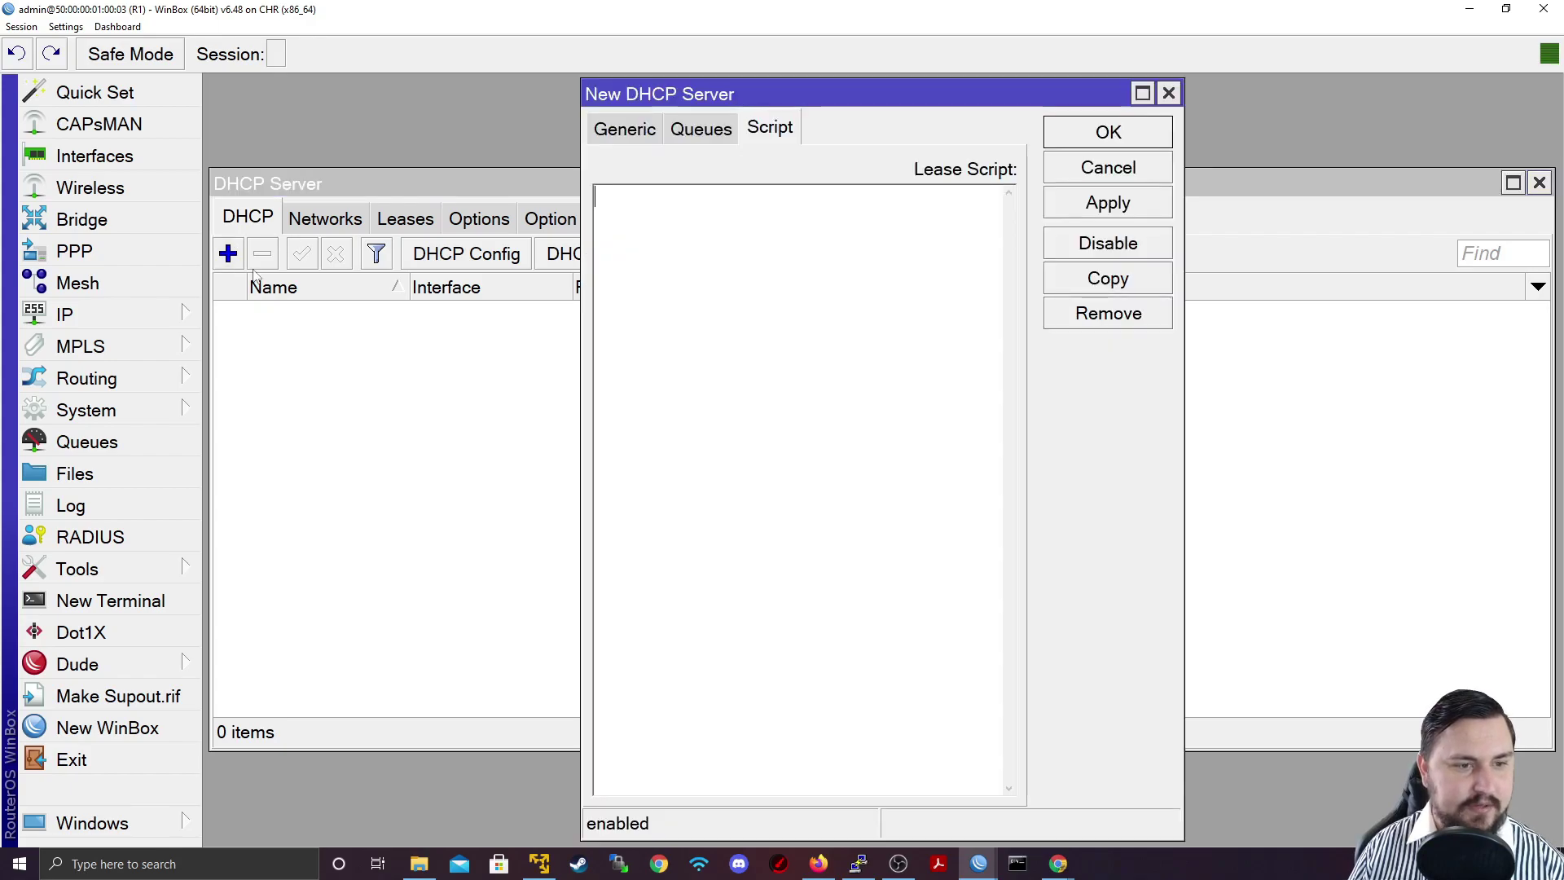
pyautogui.click(631, 135)
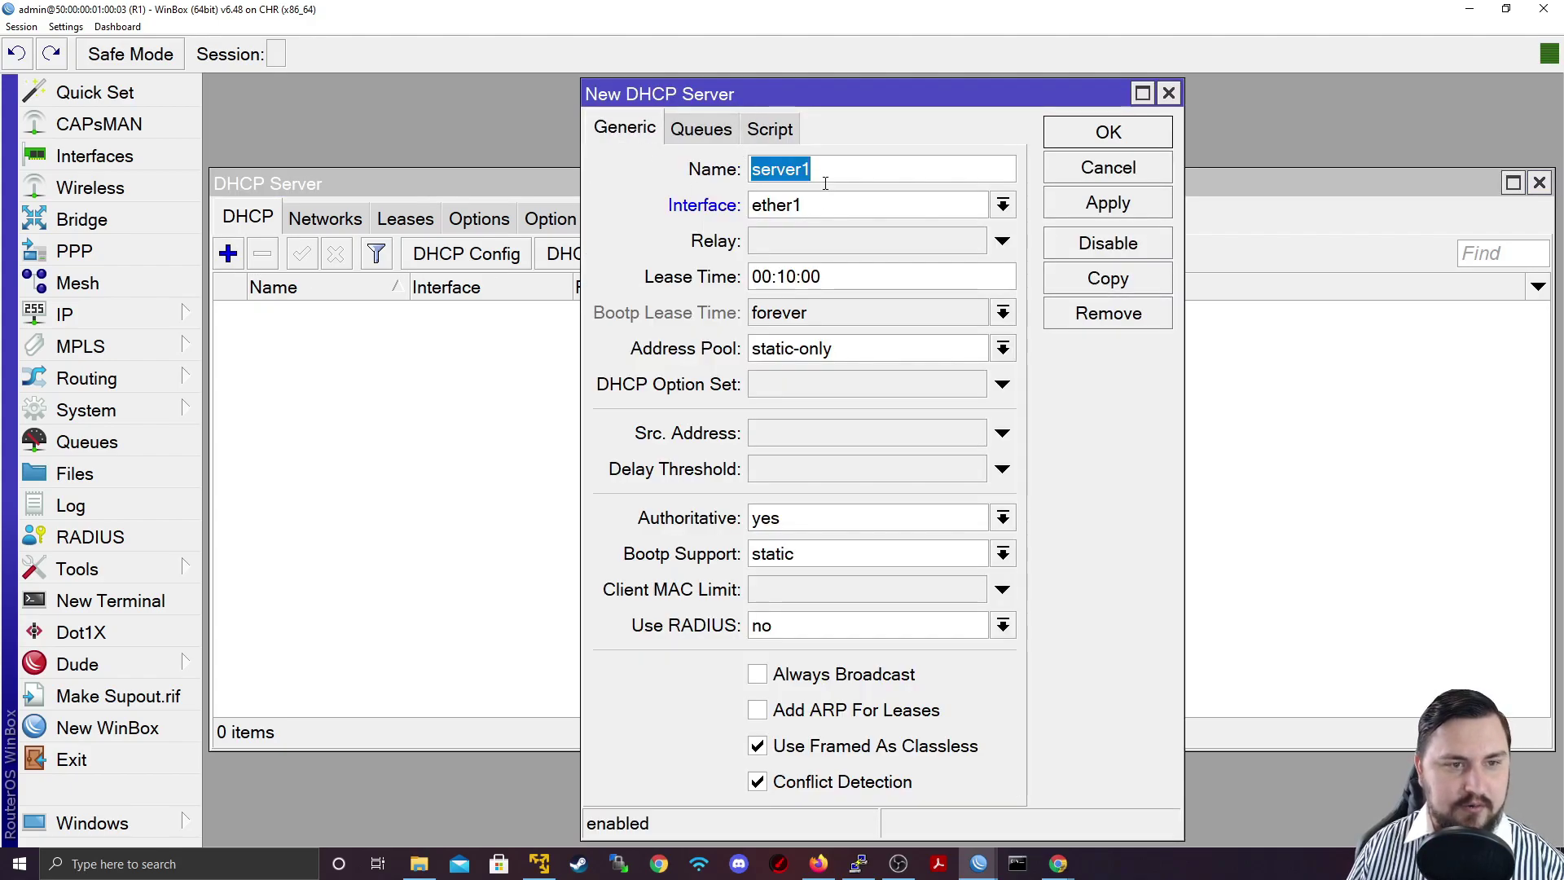
pyautogui.moveTo(848, 168); pyautogui.dragTo(735, 176)
pyautogui.write('DHC')
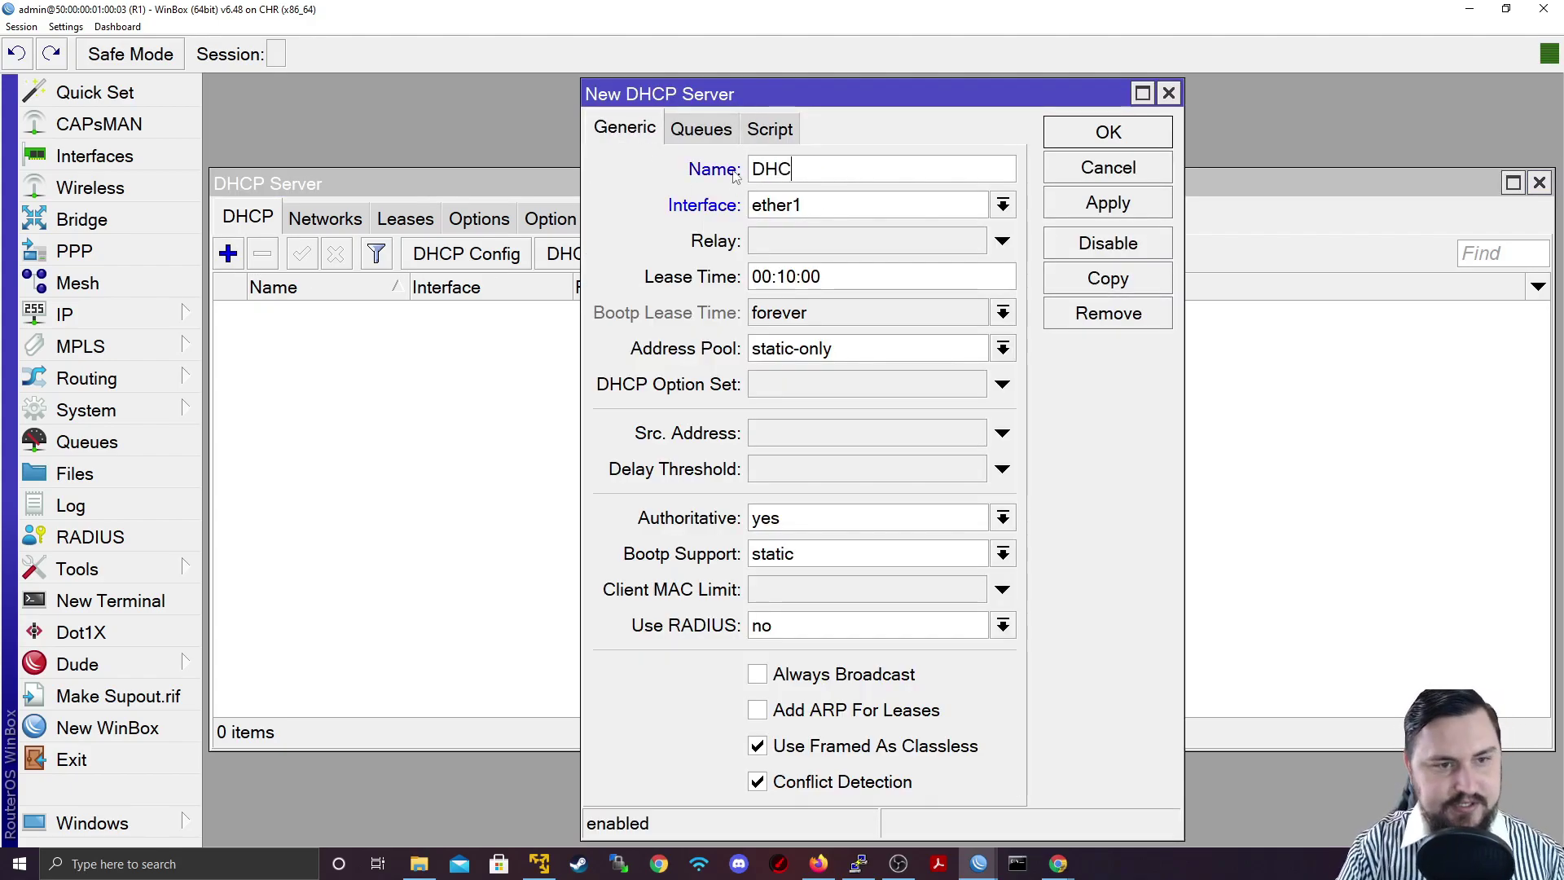
pyautogui.write('O_LAN')
pyautogui.press('Tab')
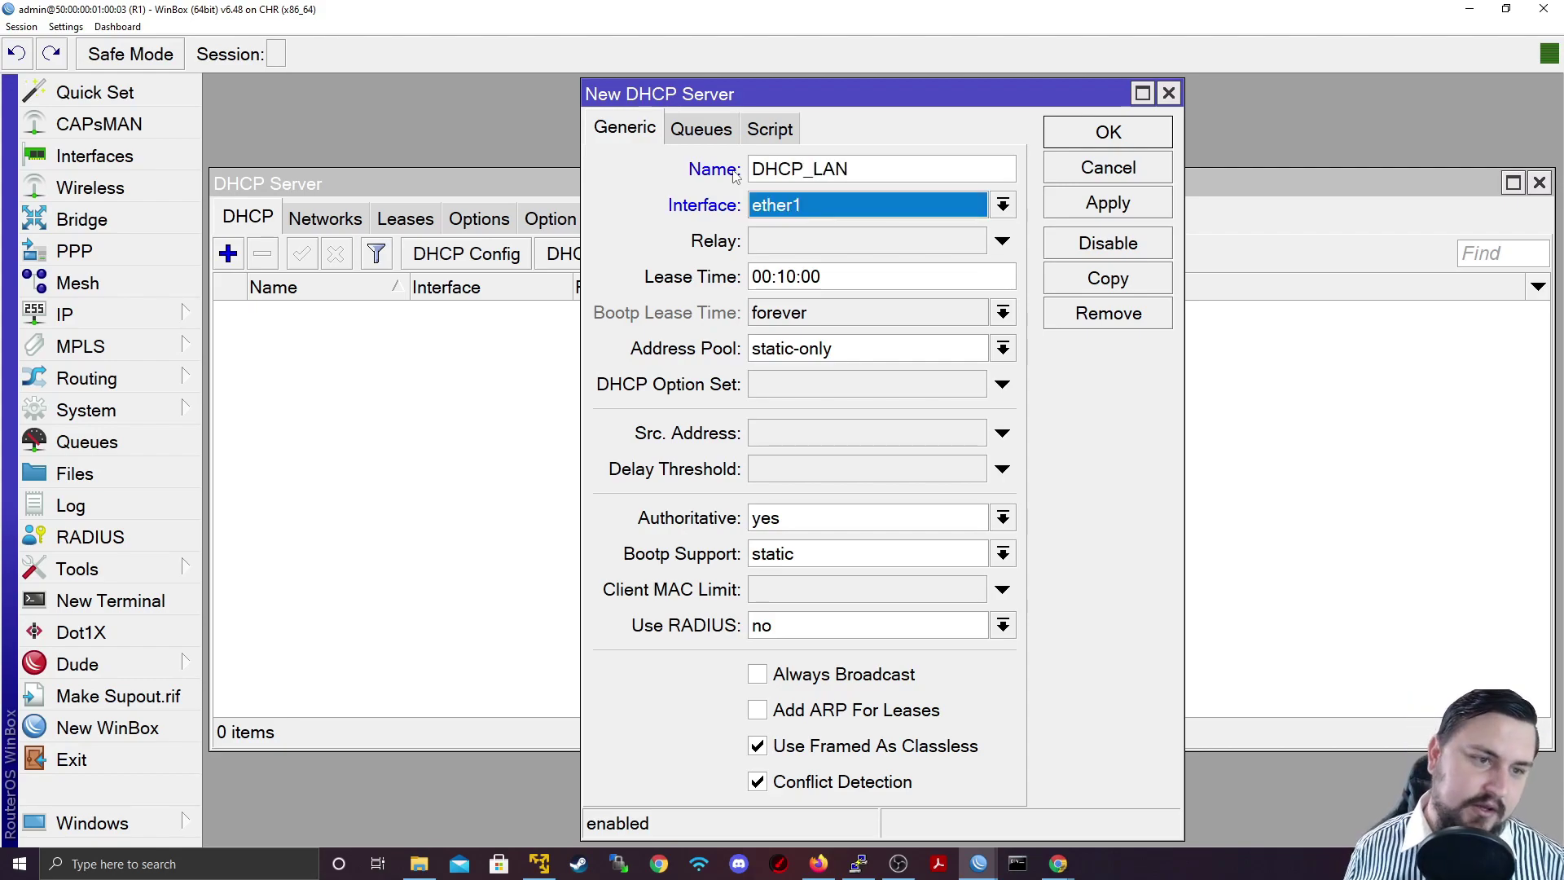
pyautogui.click(774, 206)
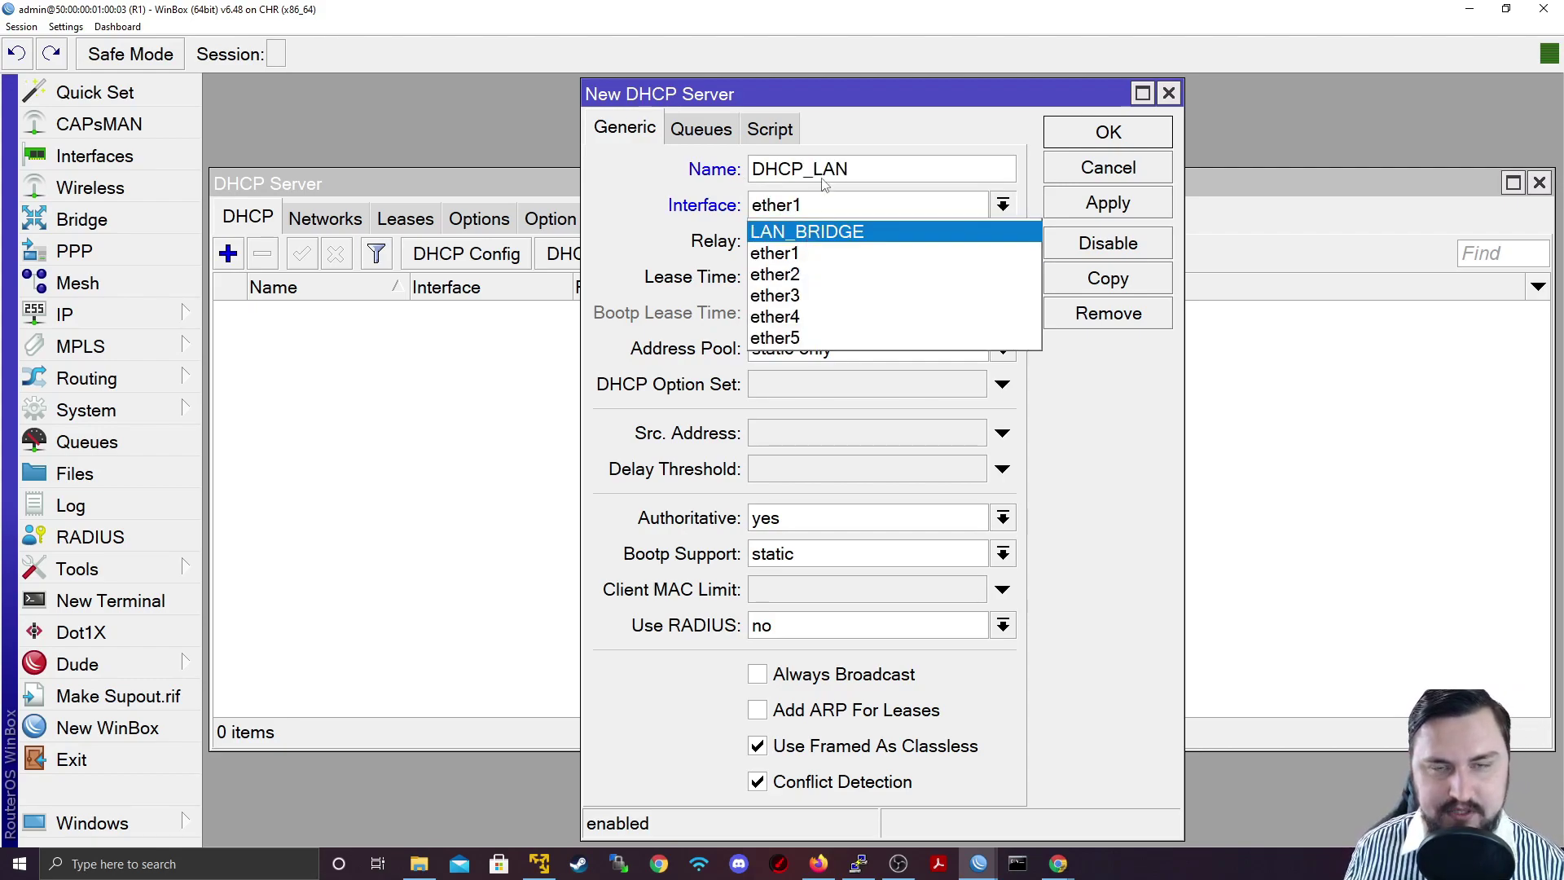
pyautogui.click(803, 231)
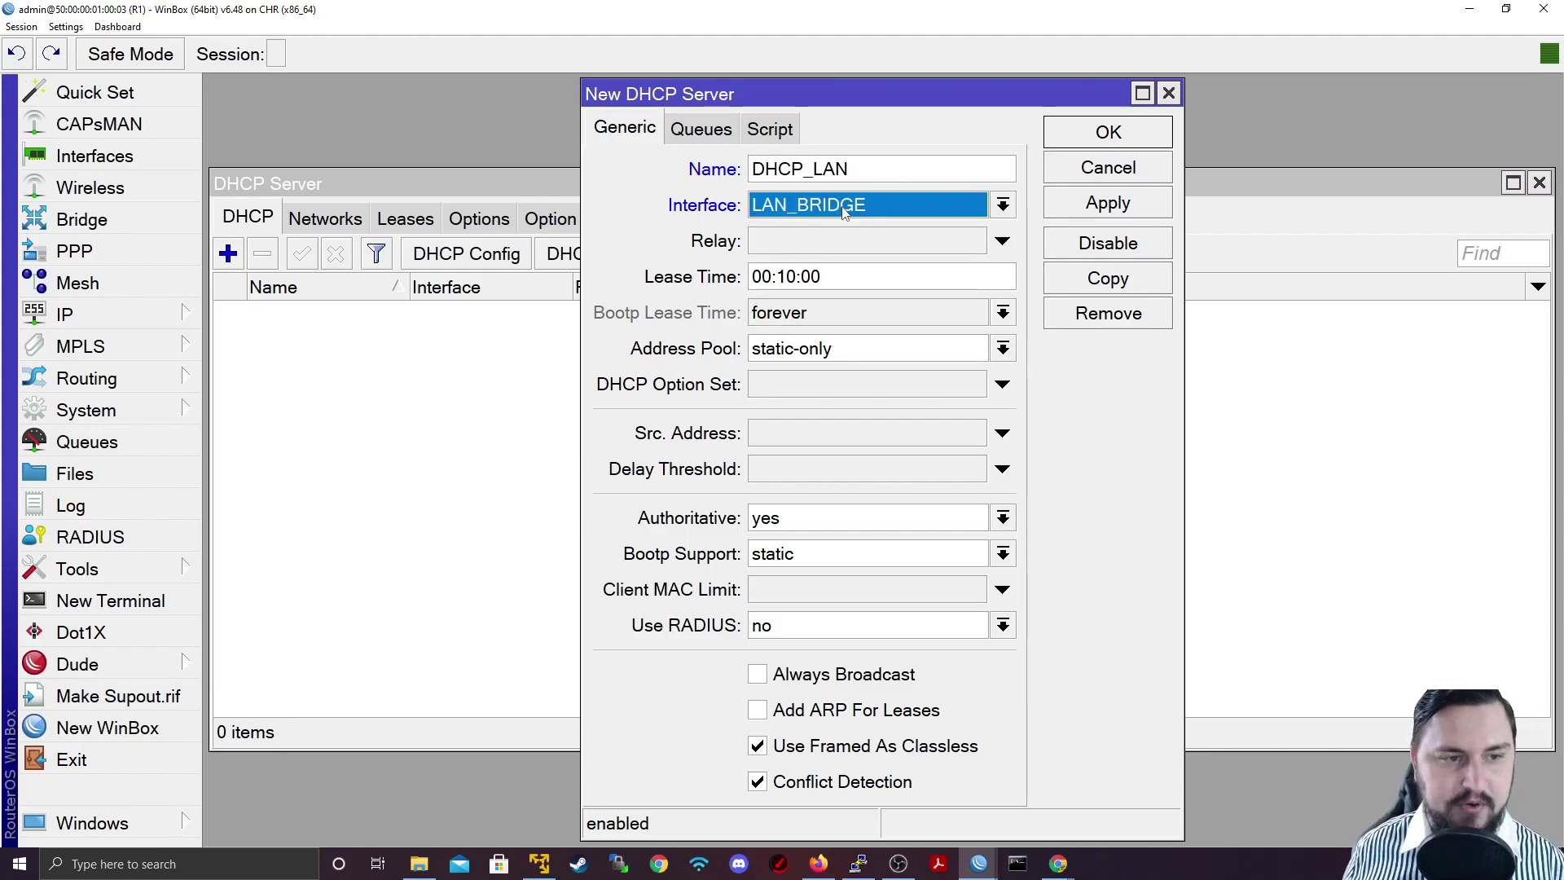
# - Set the server's lease time to 08:00:00 and check the address pool choices
pyautogui.click(765, 277)
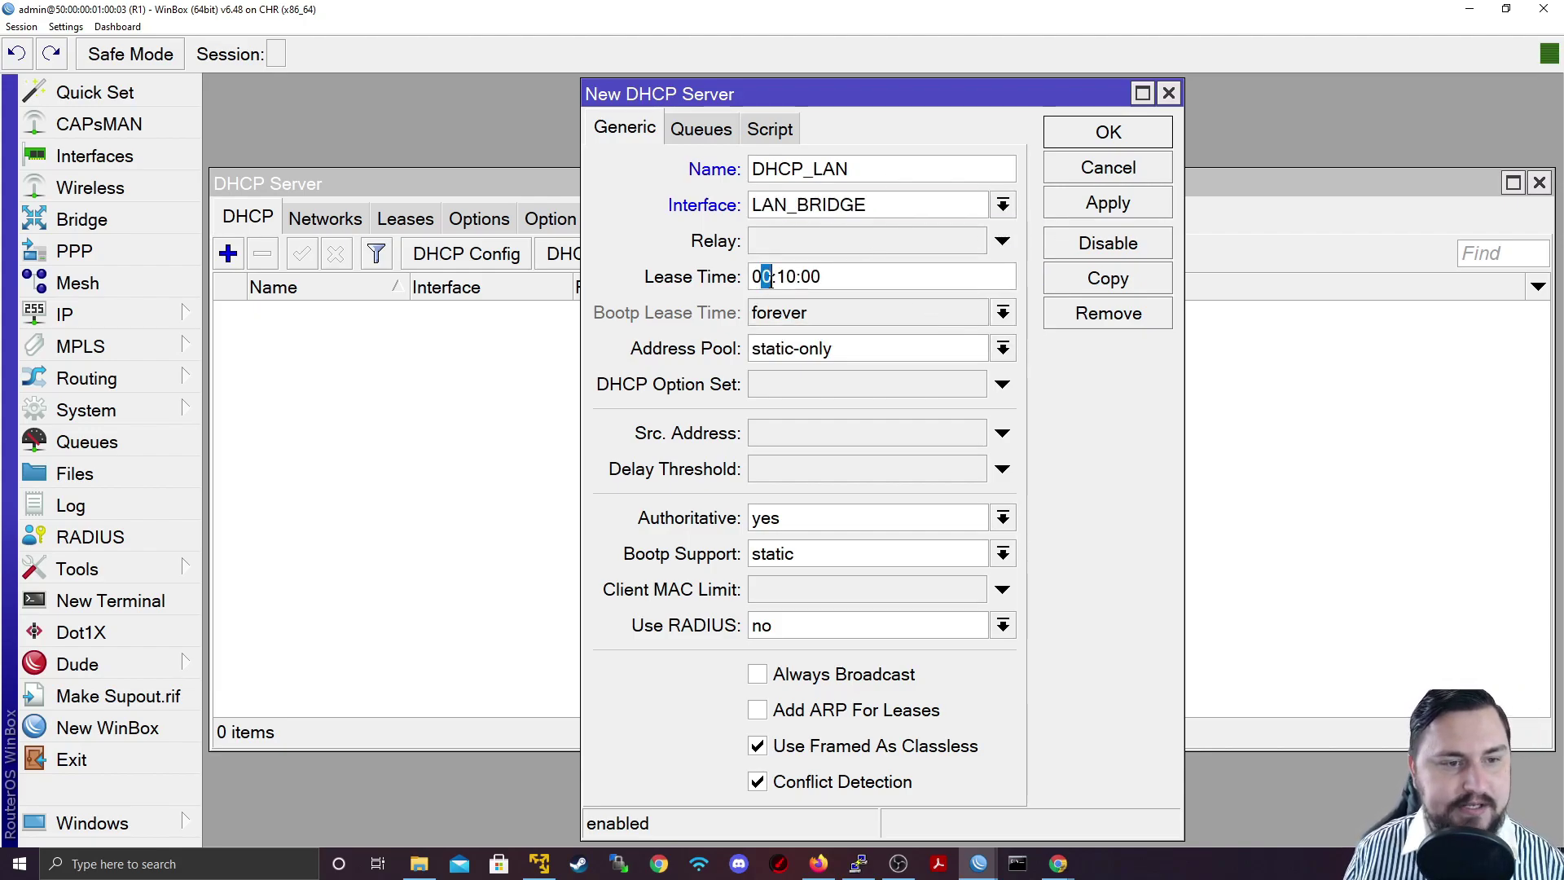
pyautogui.press('Delete')
pyautogui.write('8')
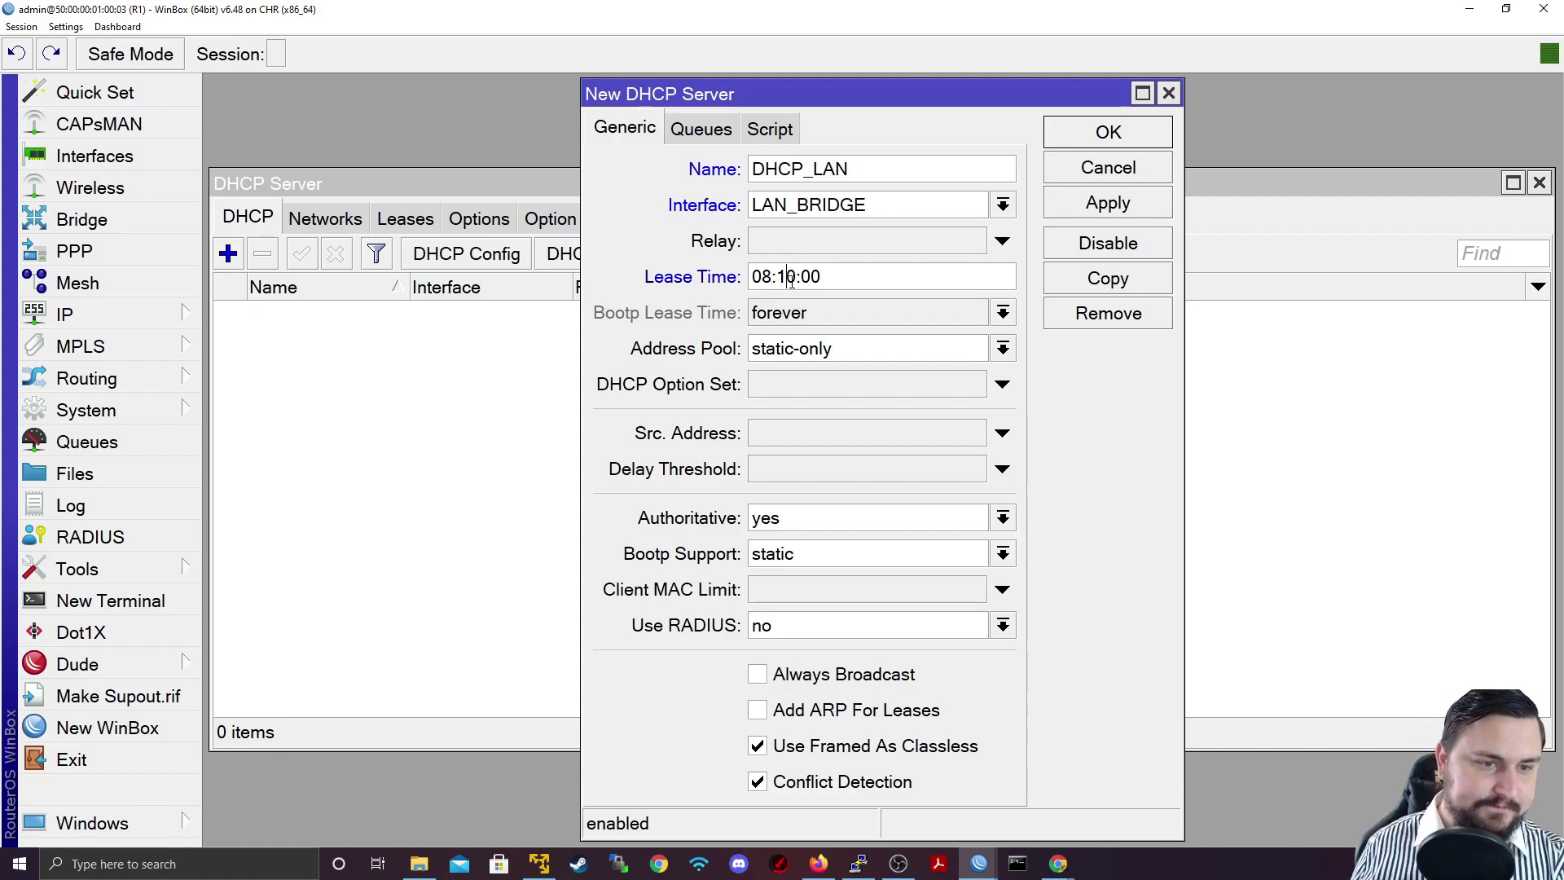
pyautogui.press('BackSpace')
pyautogui.write('0')
pyautogui.click(999, 359)
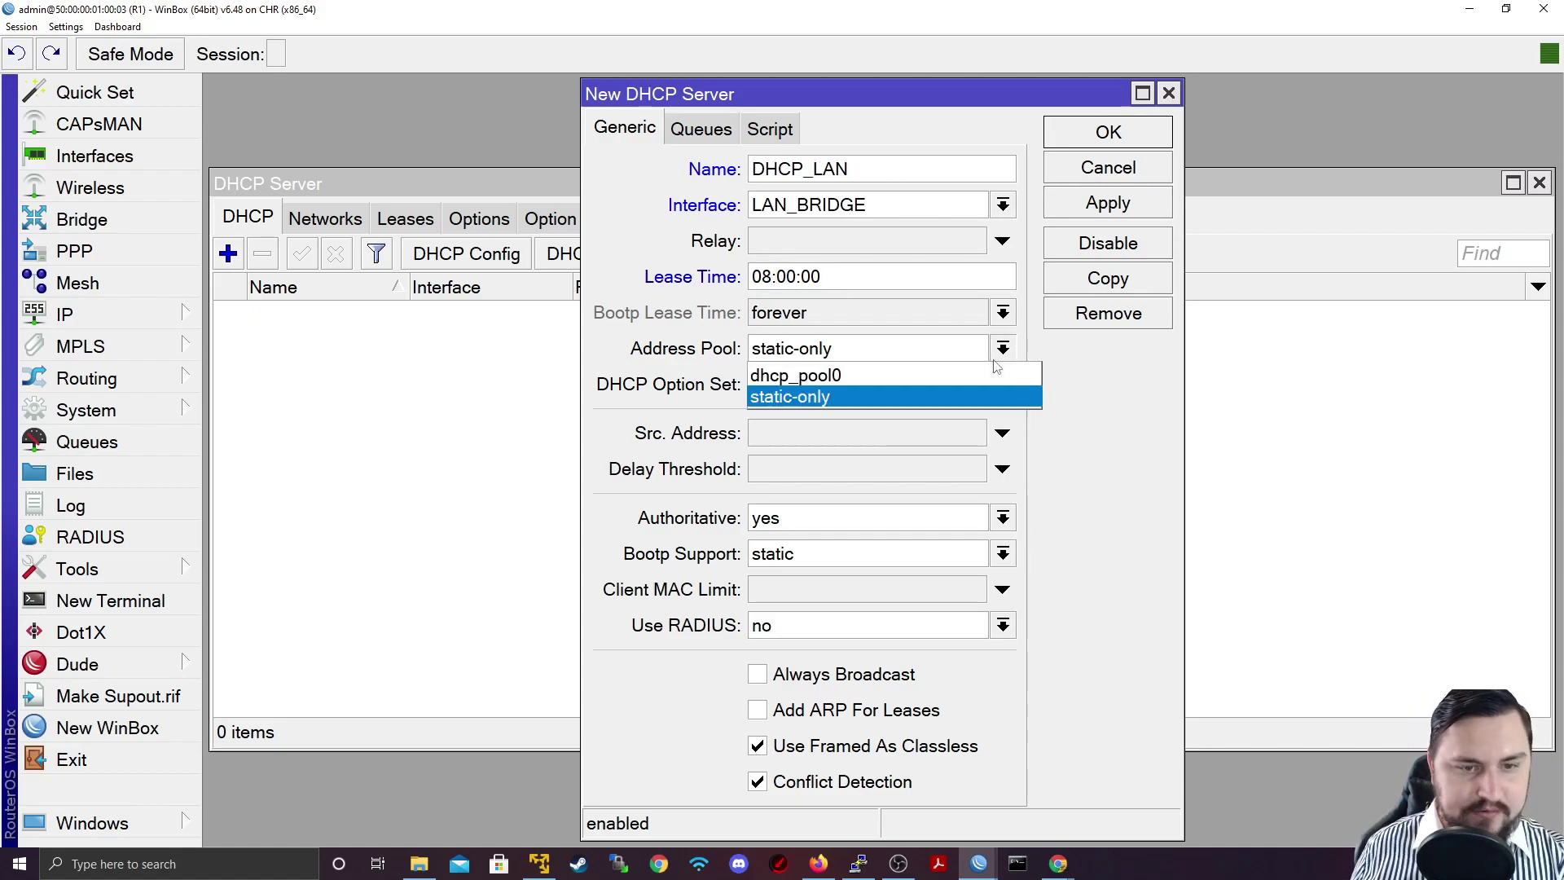
pyautogui.click(997, 365)
pyautogui.click(902, 352)
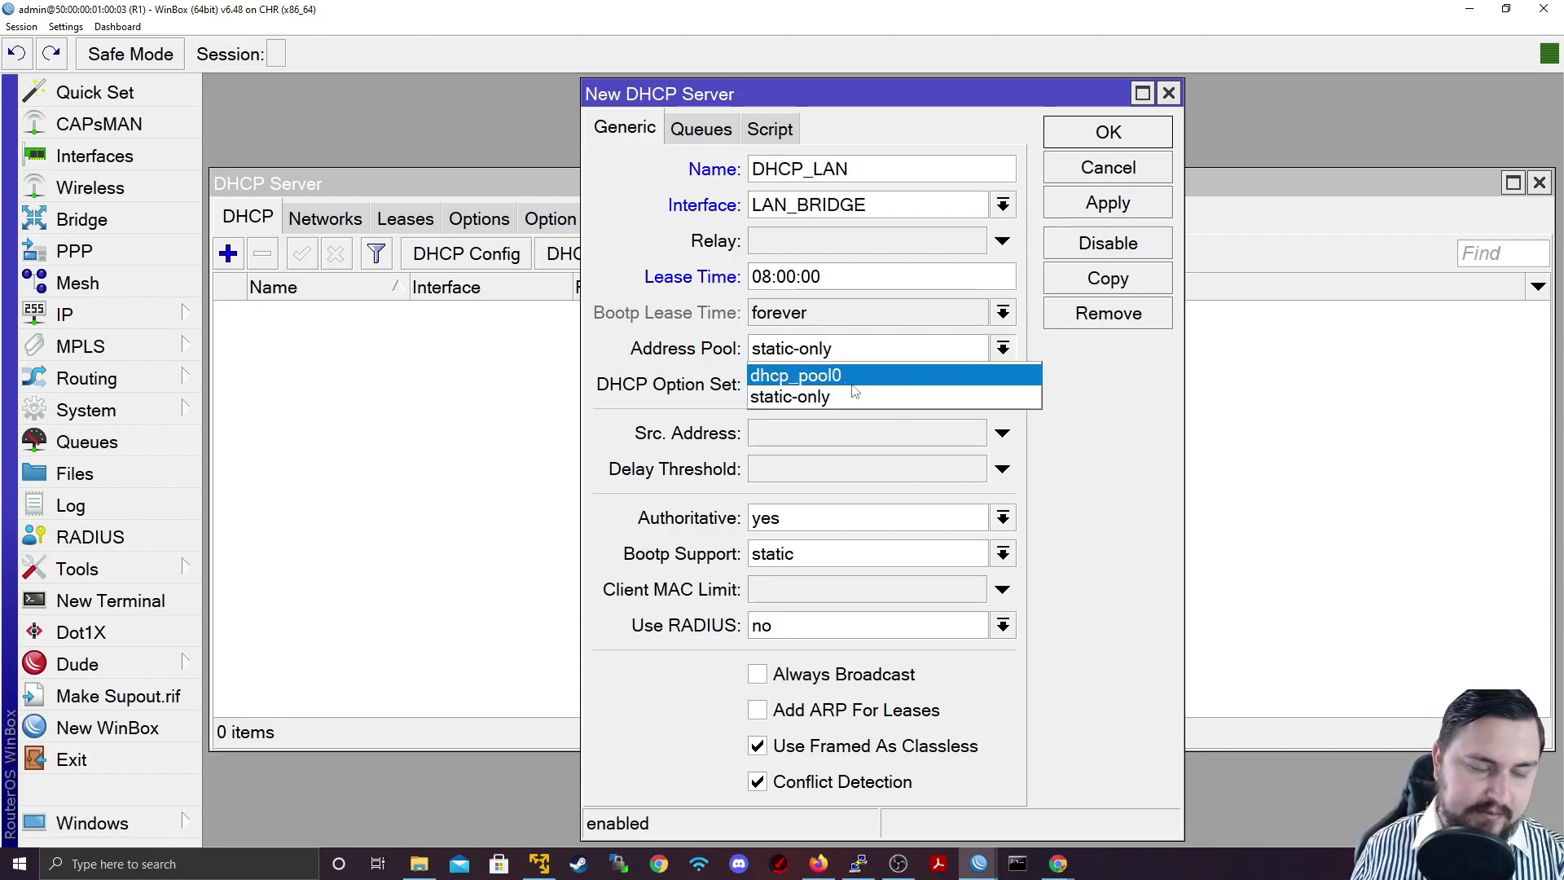
pyautogui.click(128, 320)
pyautogui.click(129, 319)
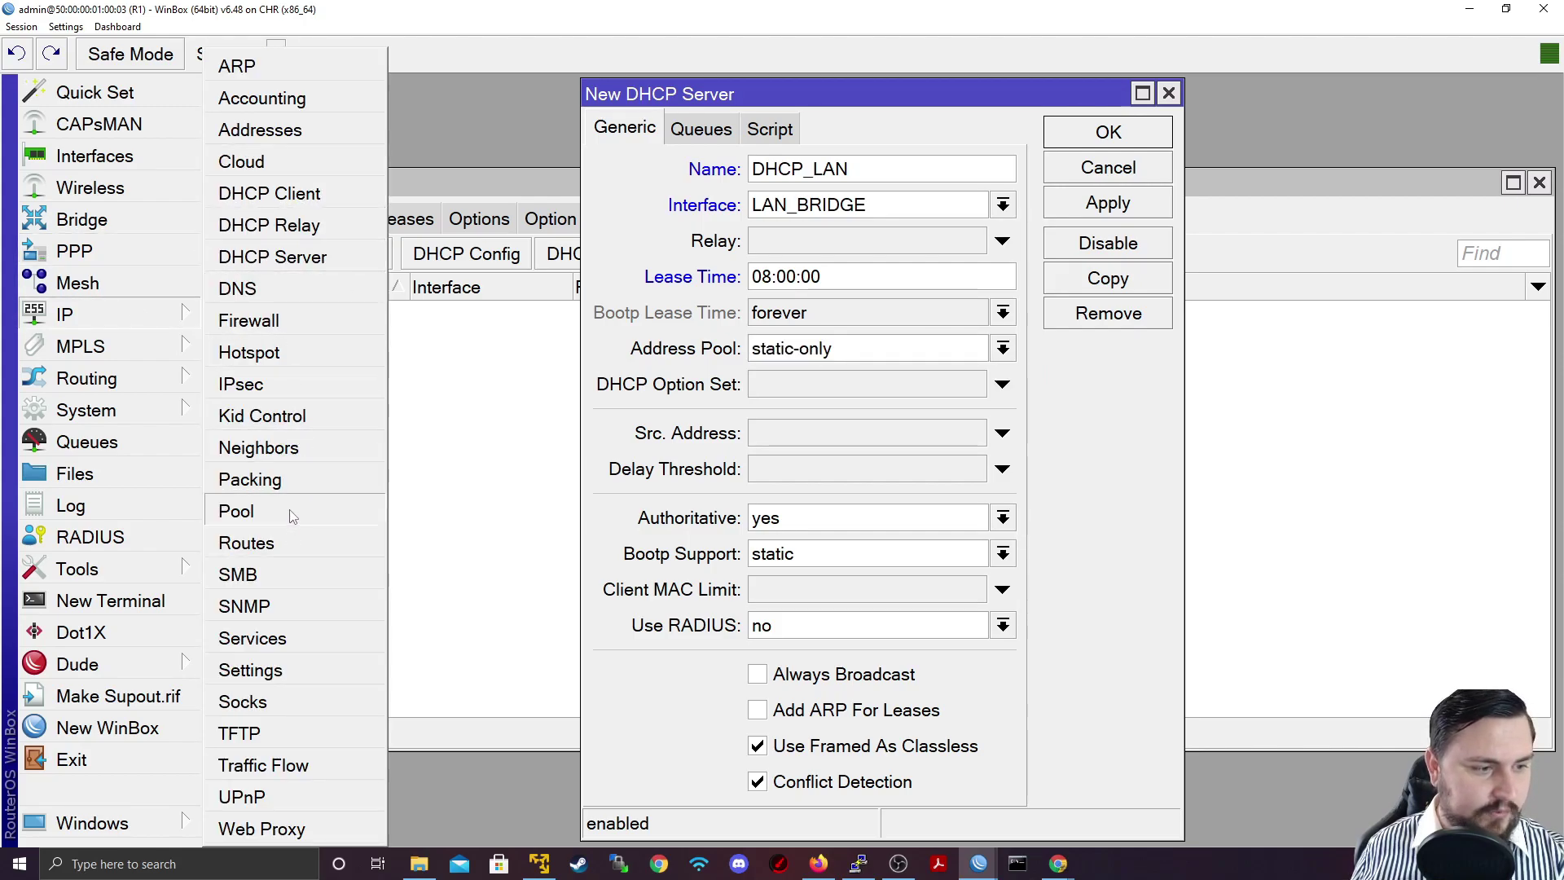
# - Create IP pool LAN_POOL with range 192.168.10.21-192.168.10.100
pyautogui.click(341, 501)
pyautogui.moveTo(659, 184); pyautogui.dragTo(769, 237)
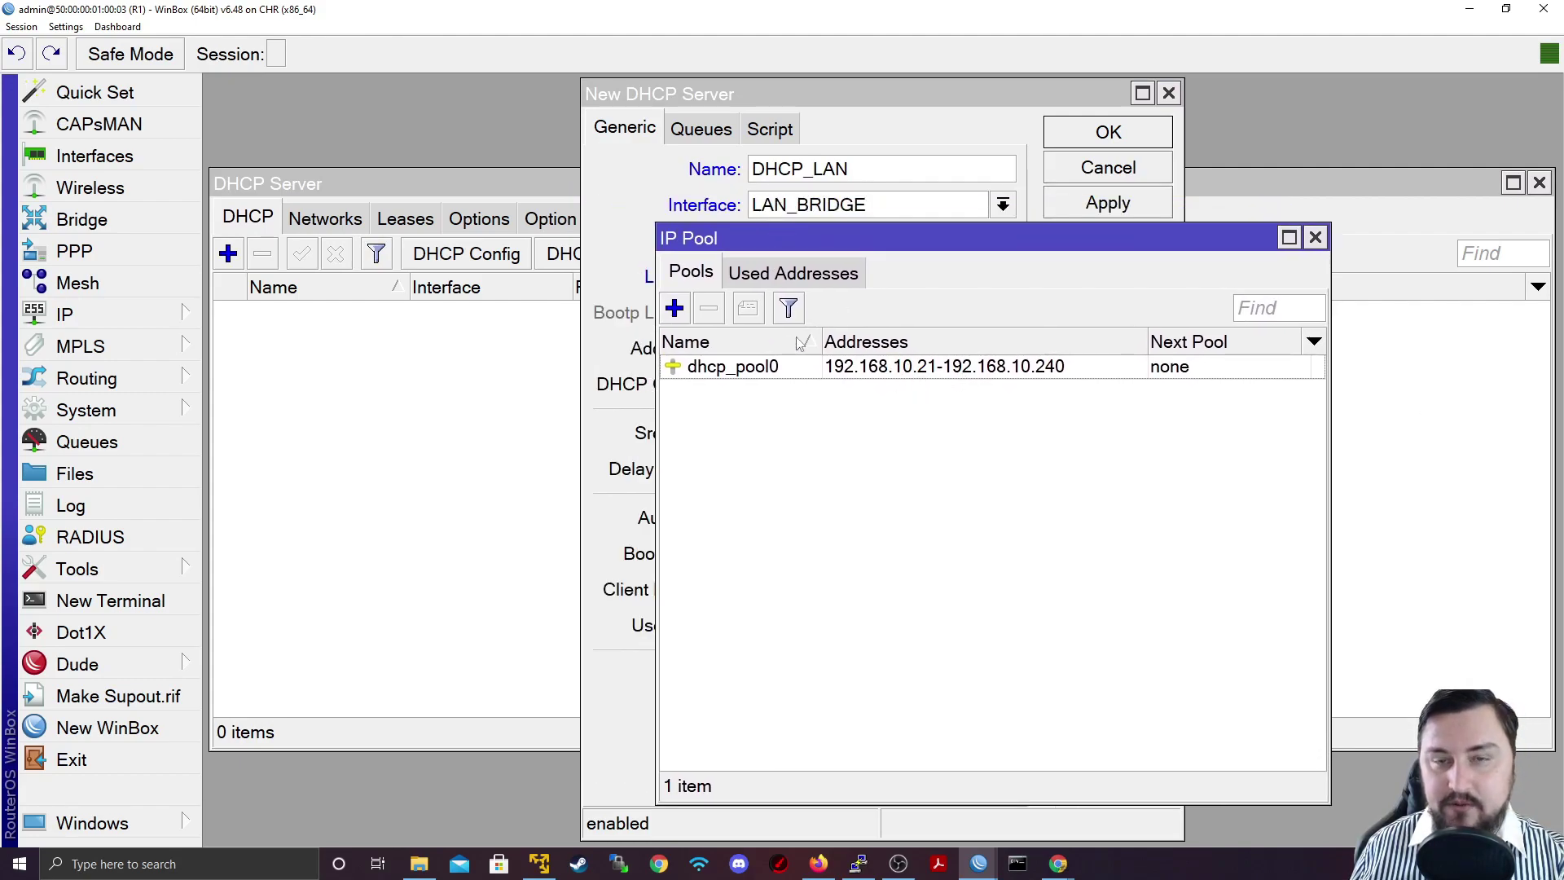
pyautogui.click(674, 310)
pyautogui.moveTo(811, 380); pyautogui.dragTo(772, 406)
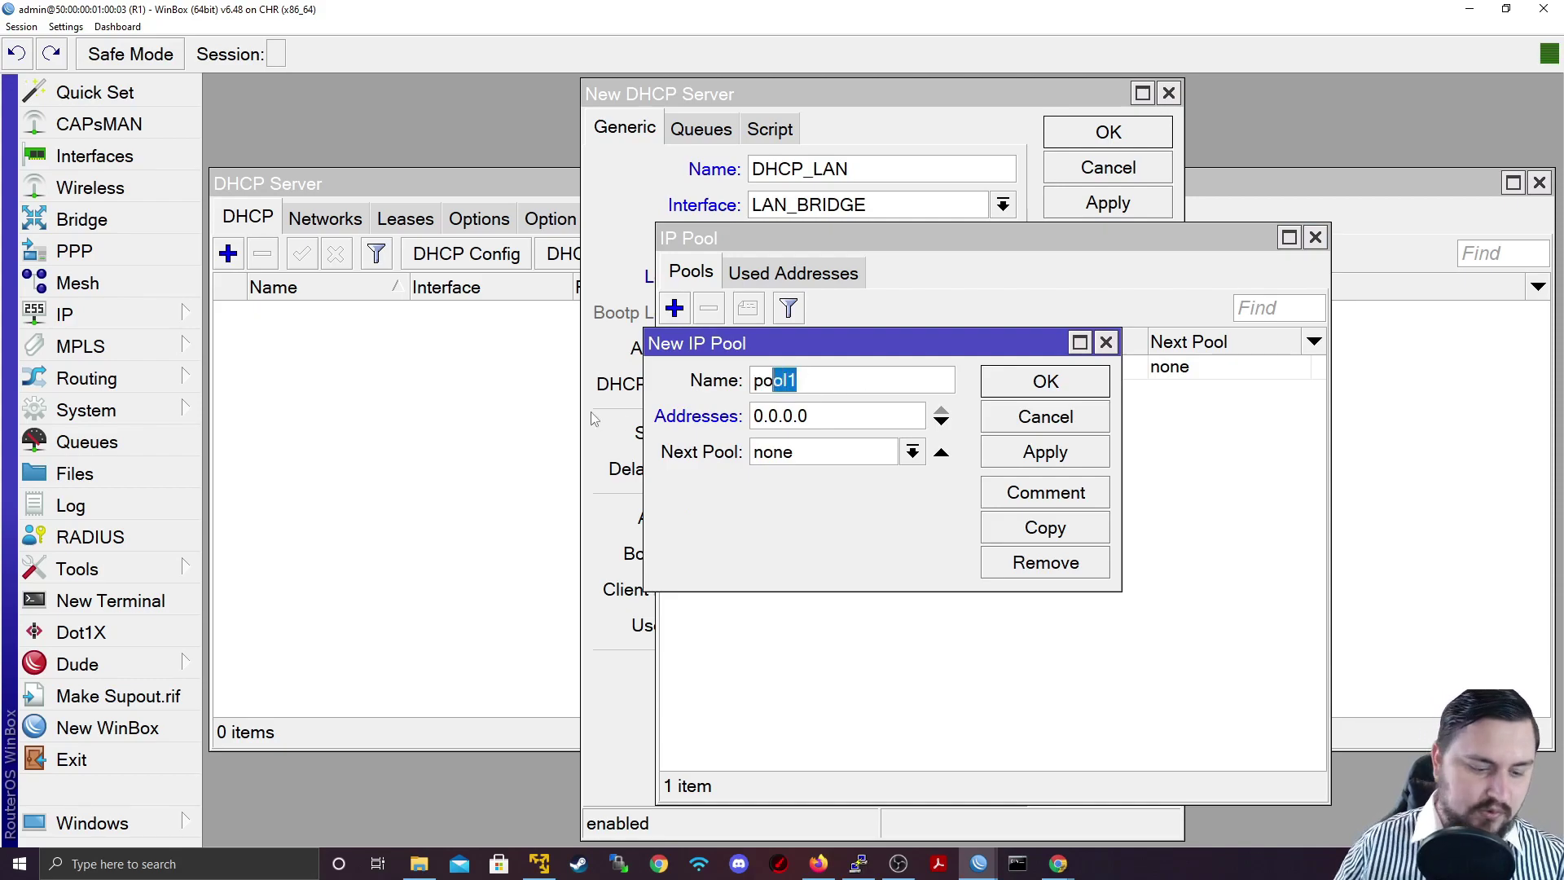
pyautogui.press('BackSpace')
pyautogui.press('BackSpace')
pyautogui.press('BackSpace')
pyautogui.write('LAN_POOL')
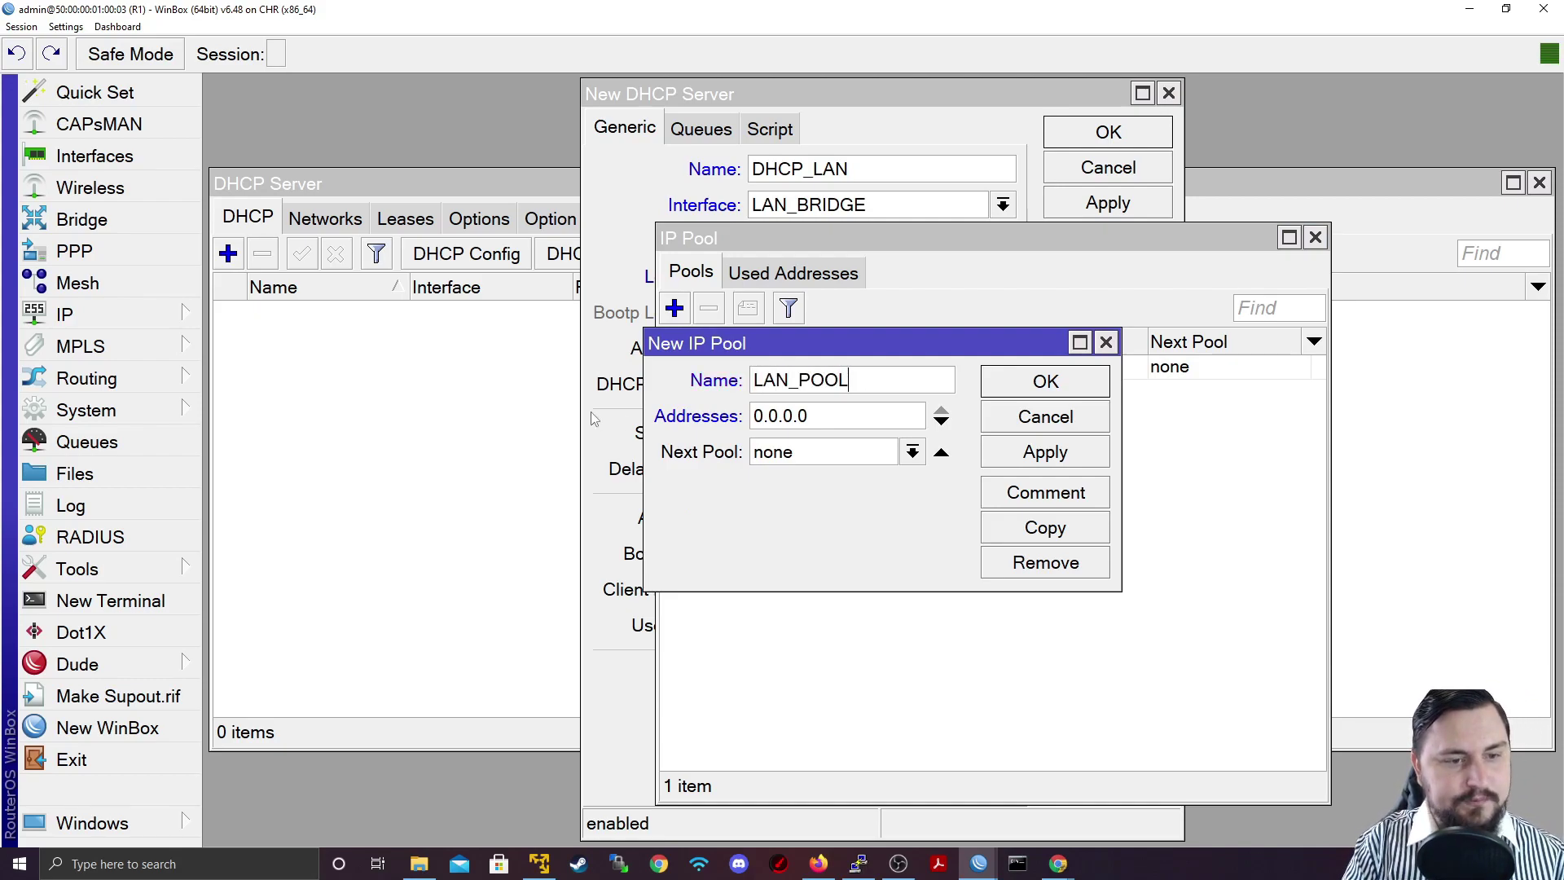
pyautogui.press('Tab')
pyautogui.write('192')
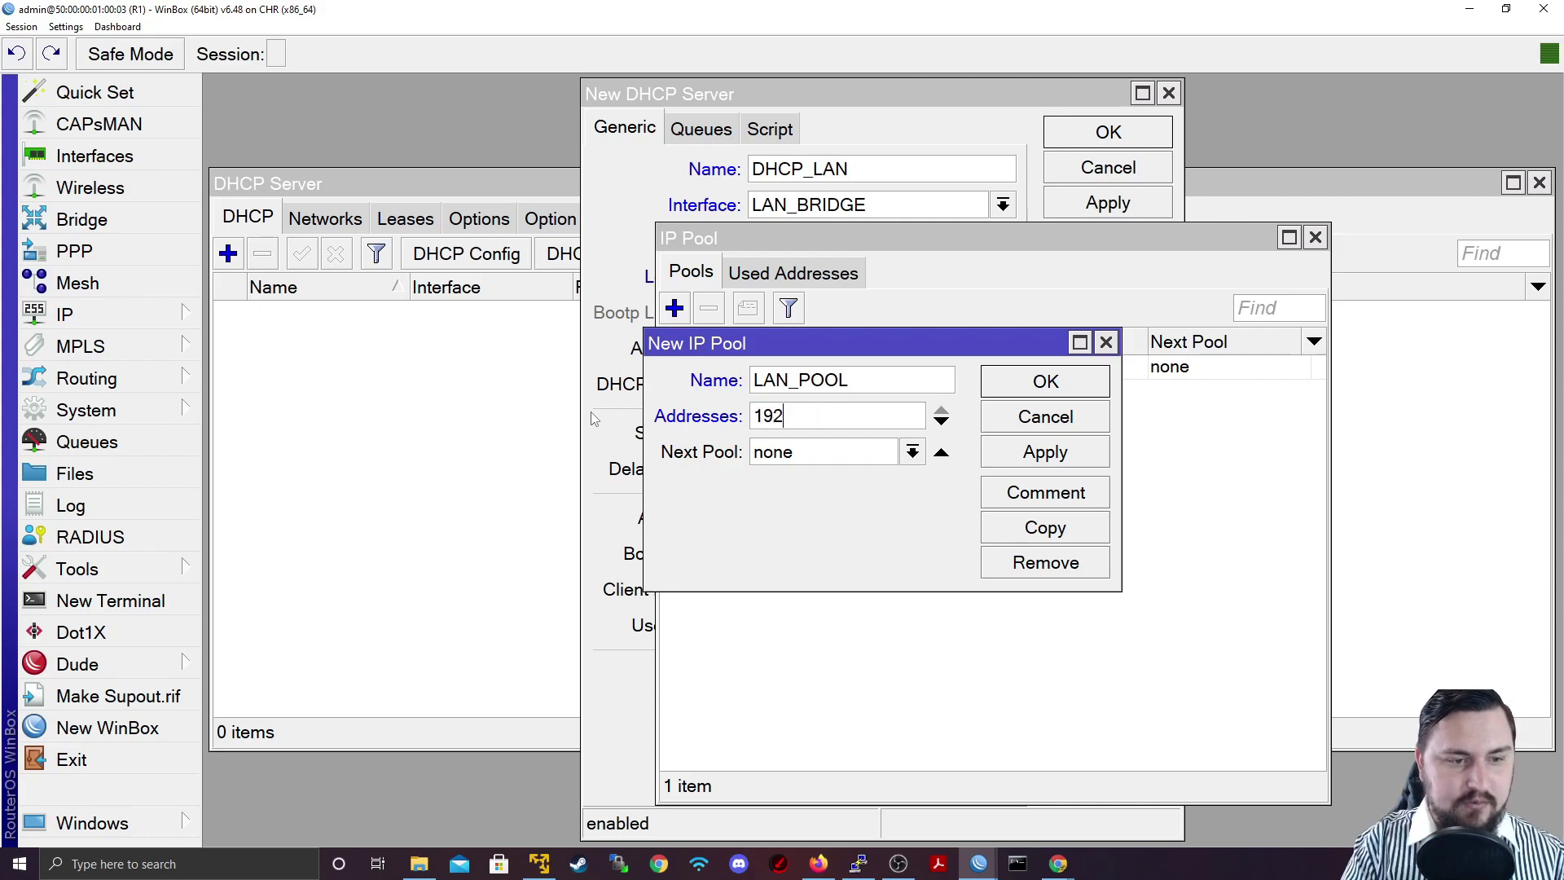
pyautogui.write('.168.10')
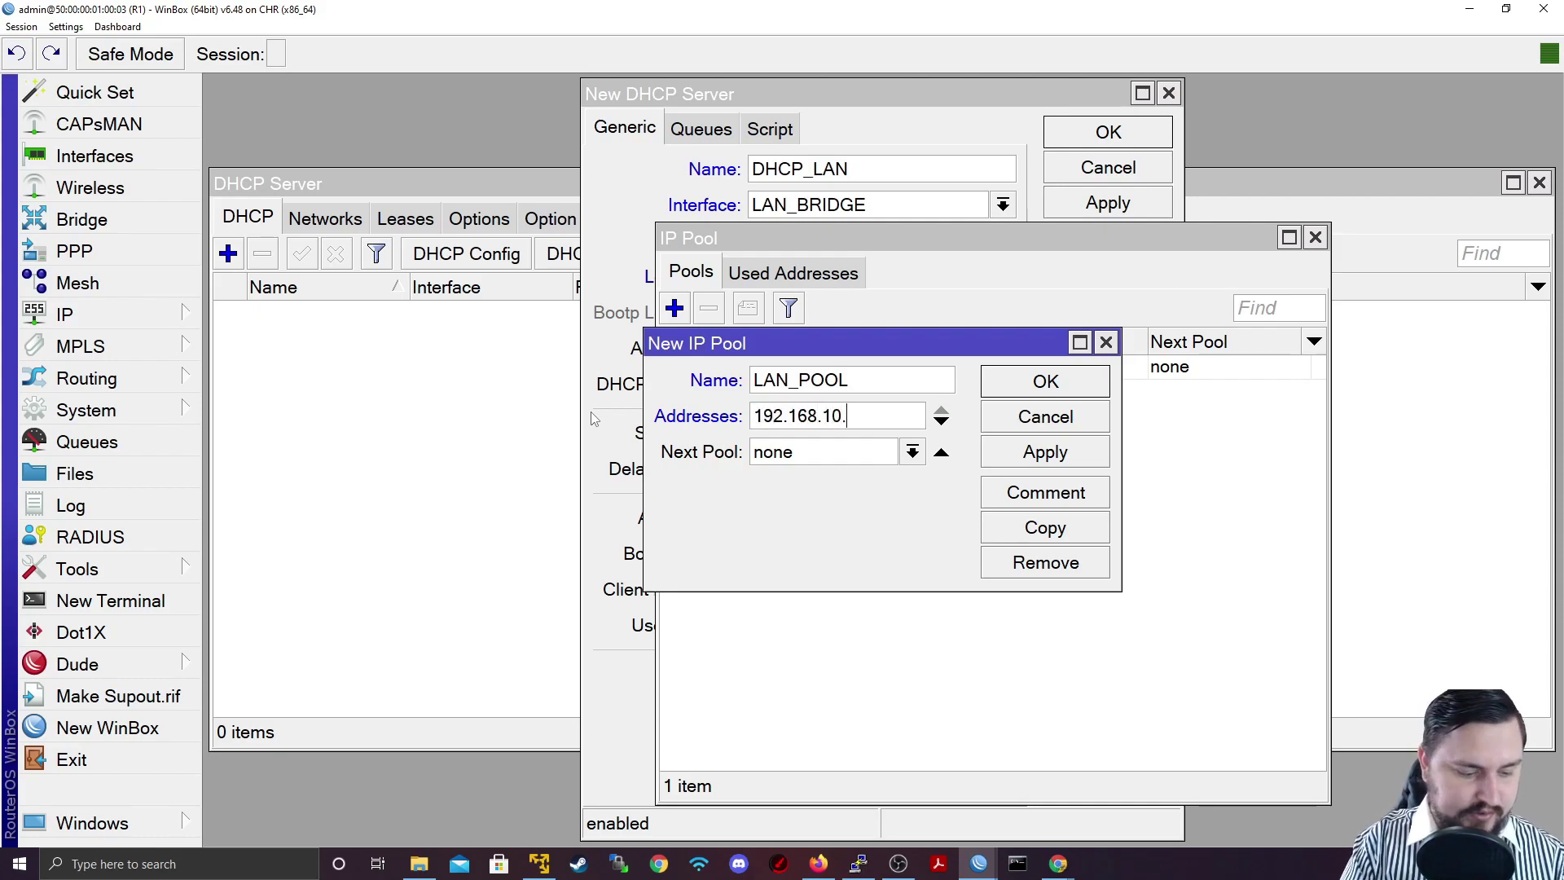
pyautogui.write('.21-1')
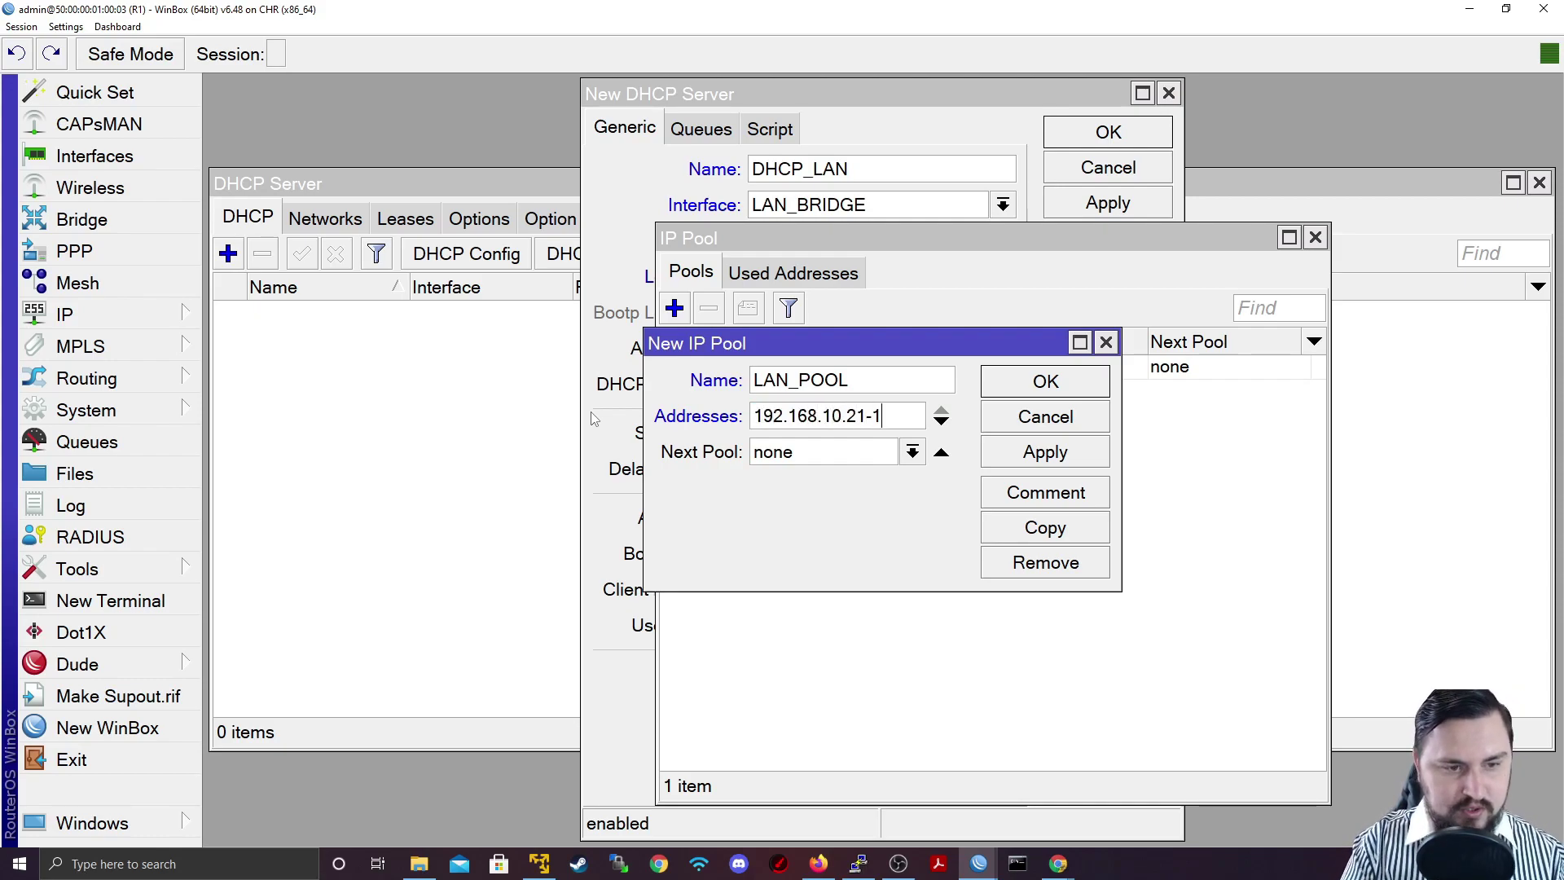
pyautogui.write('92.168.10.100')
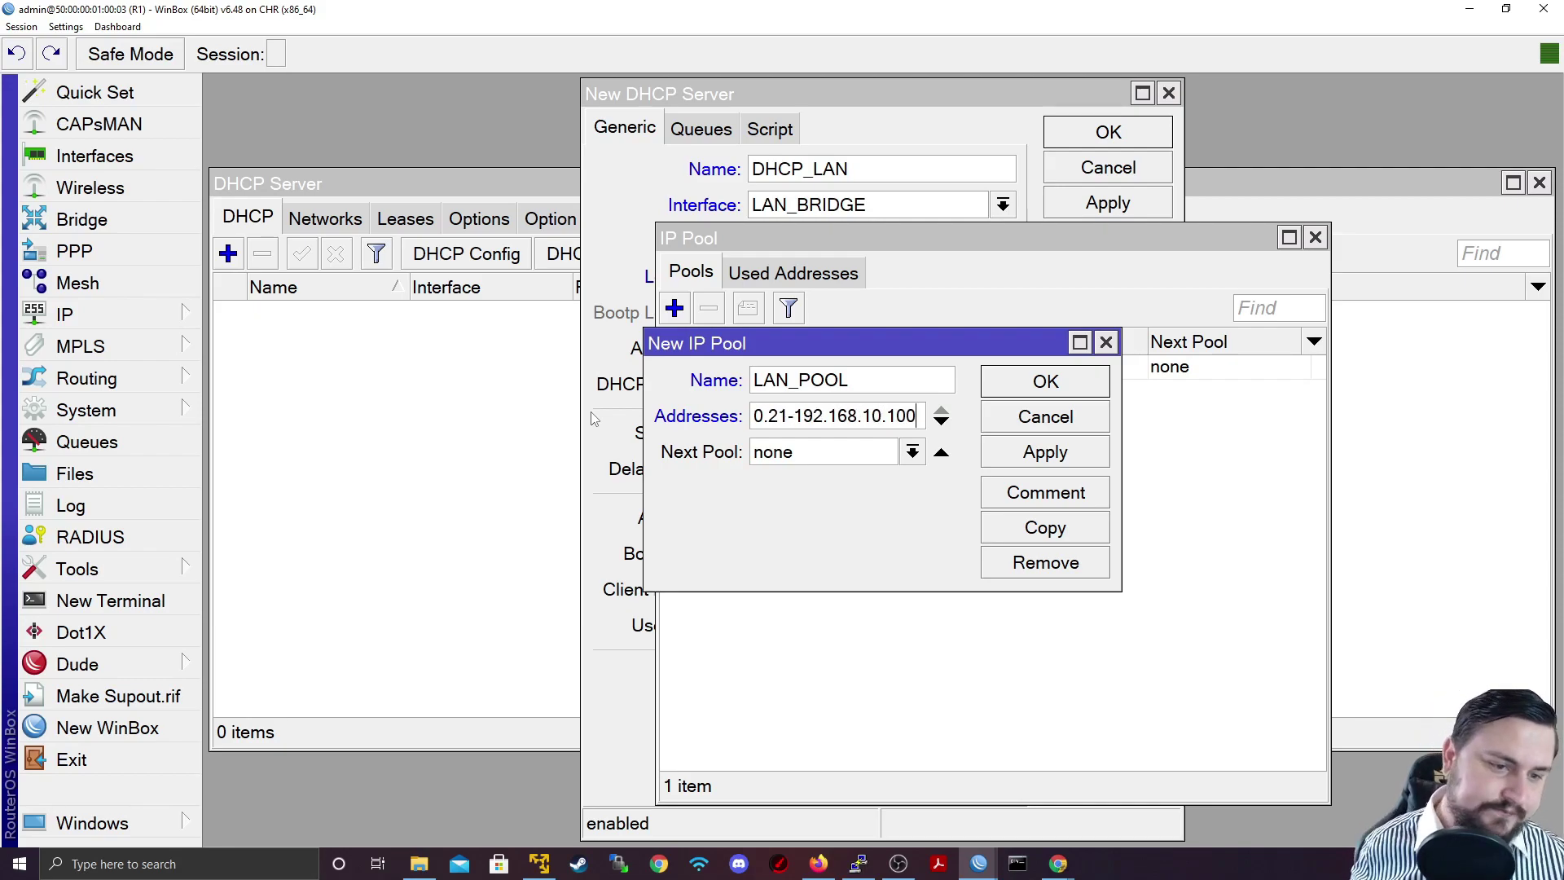
pyautogui.click(1042, 451)
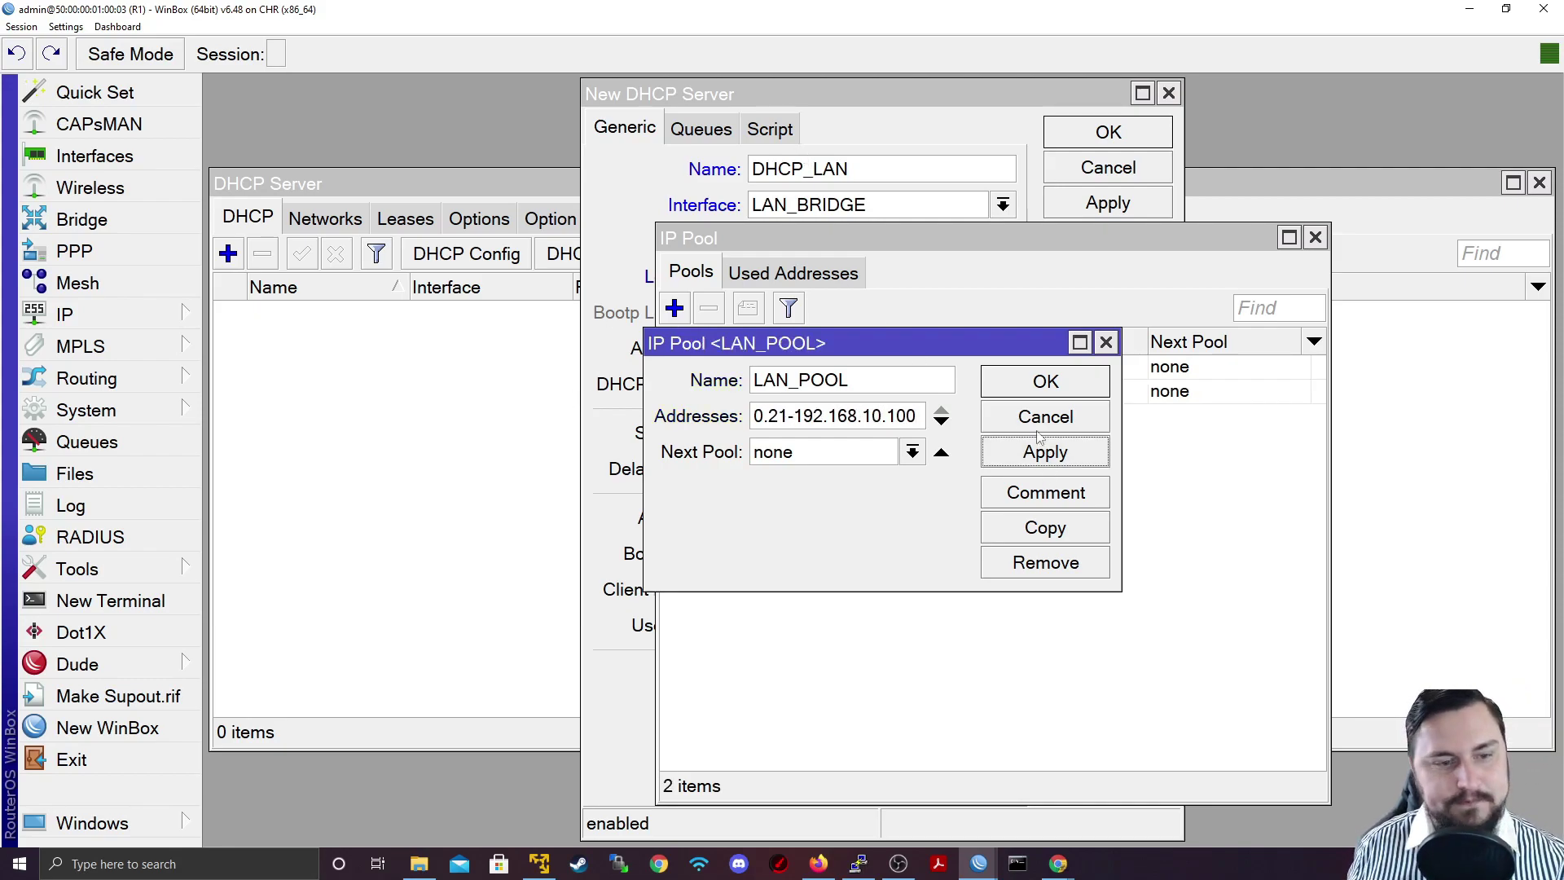
pyautogui.click(1021, 385)
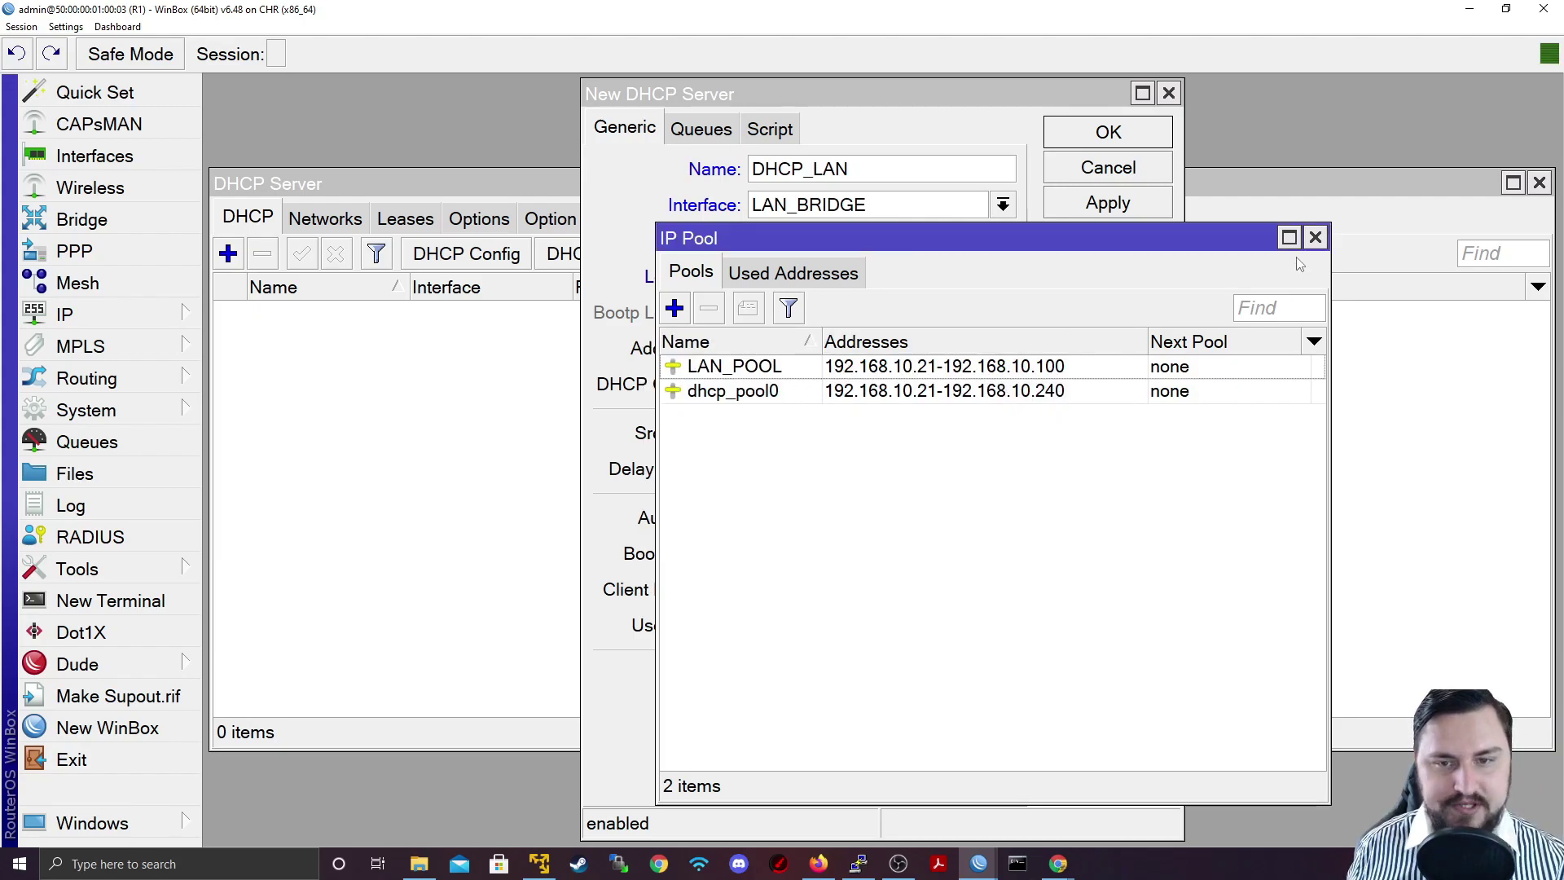
pyautogui.click(1314, 238)
# - Assign LAN_POOL as DHCP_LAN's address pool and save the server
pyautogui.click(788, 350)
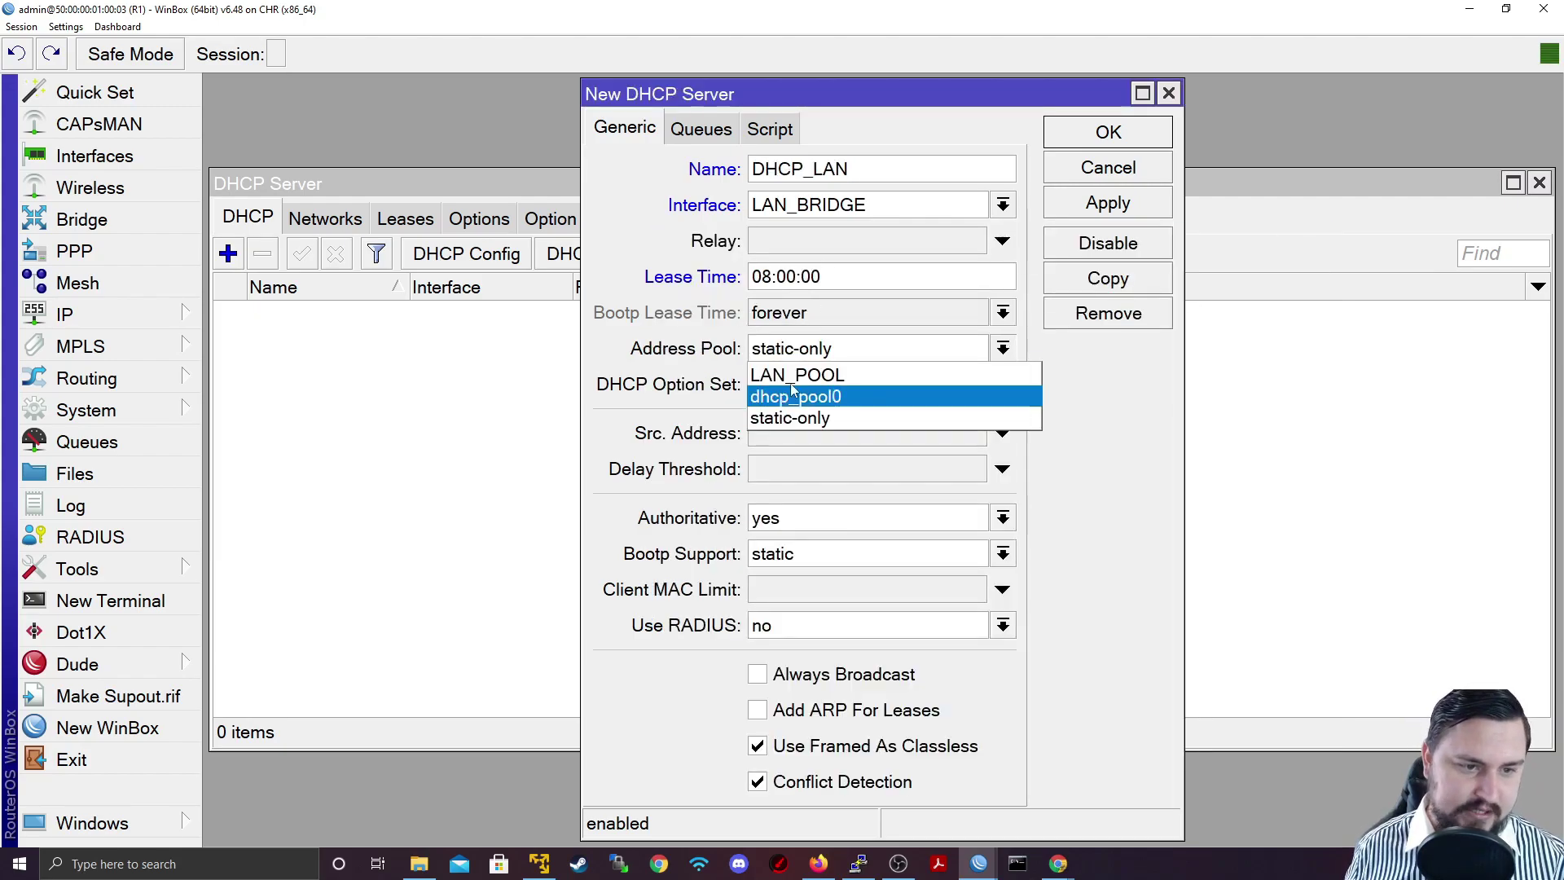
pyautogui.click(800, 371)
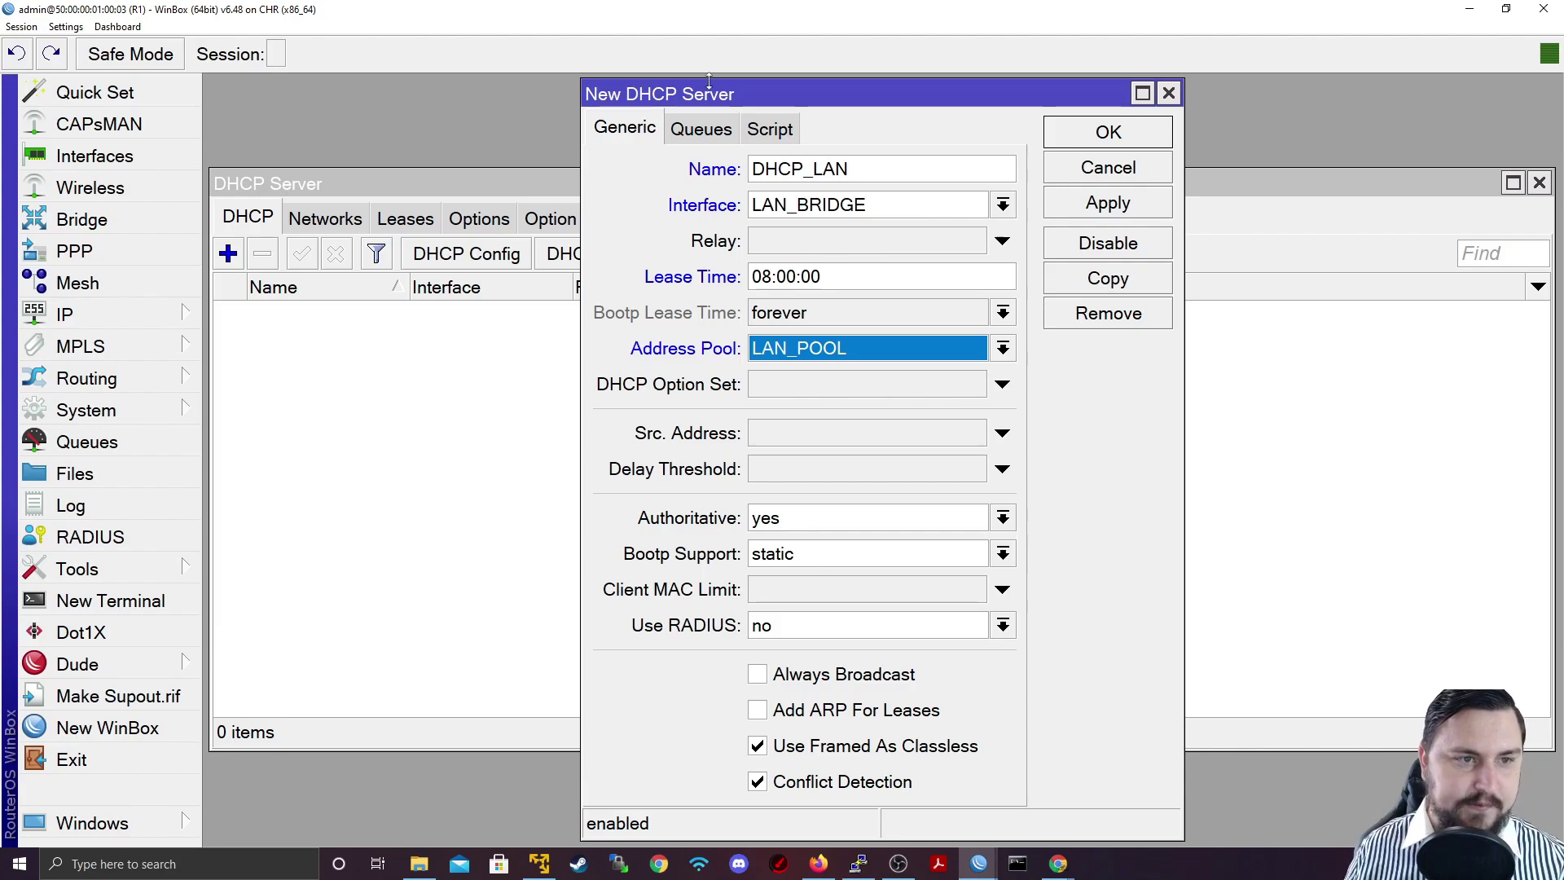
pyautogui.click(700, 129)
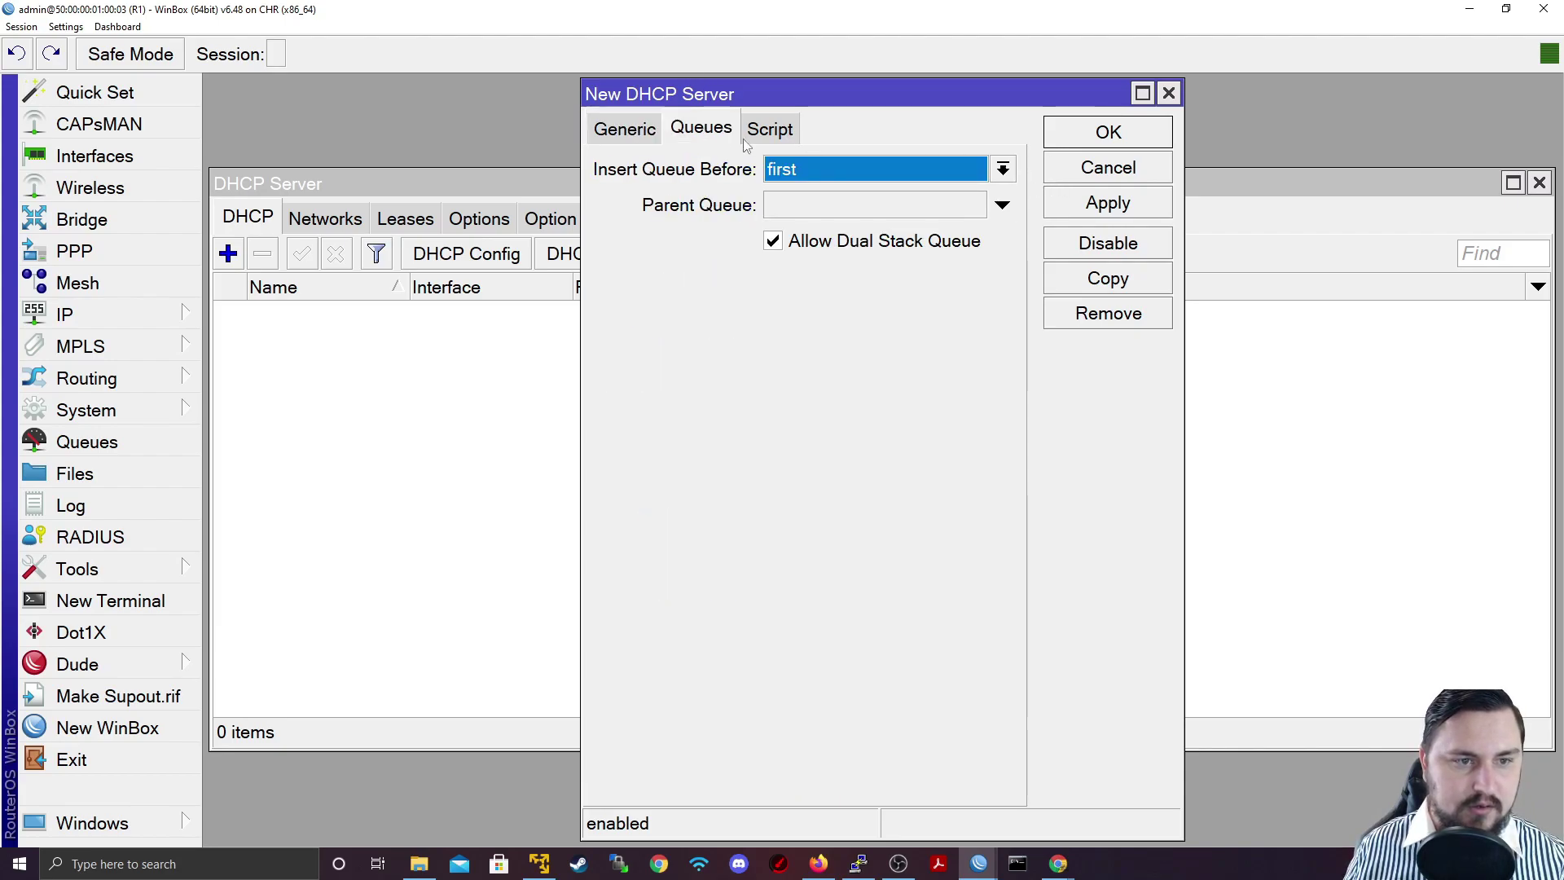
pyautogui.click(1118, 202)
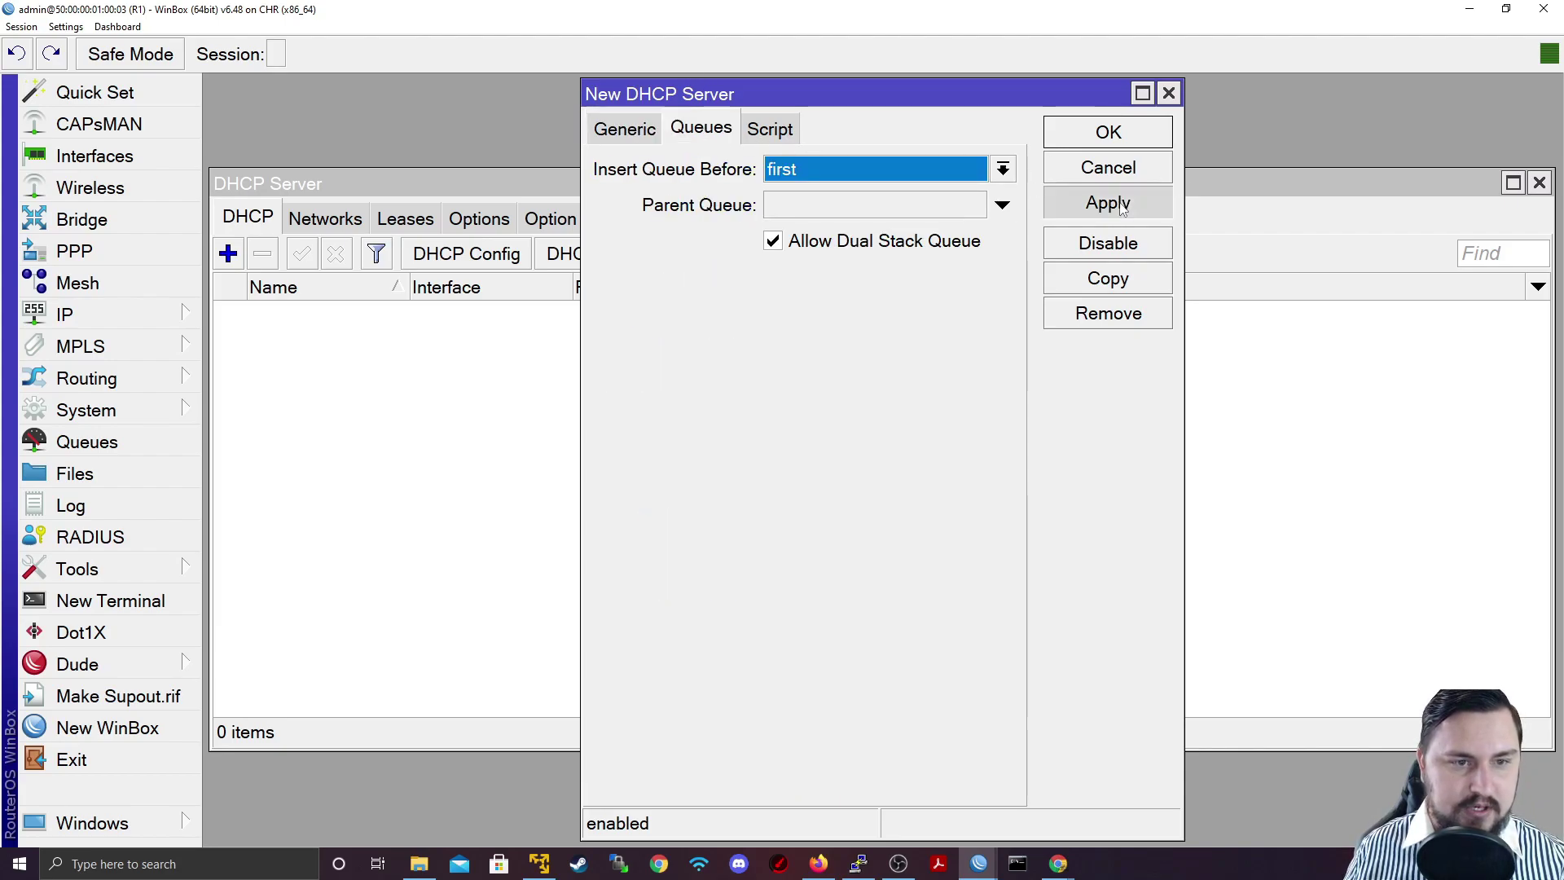
pyautogui.click(1096, 144)
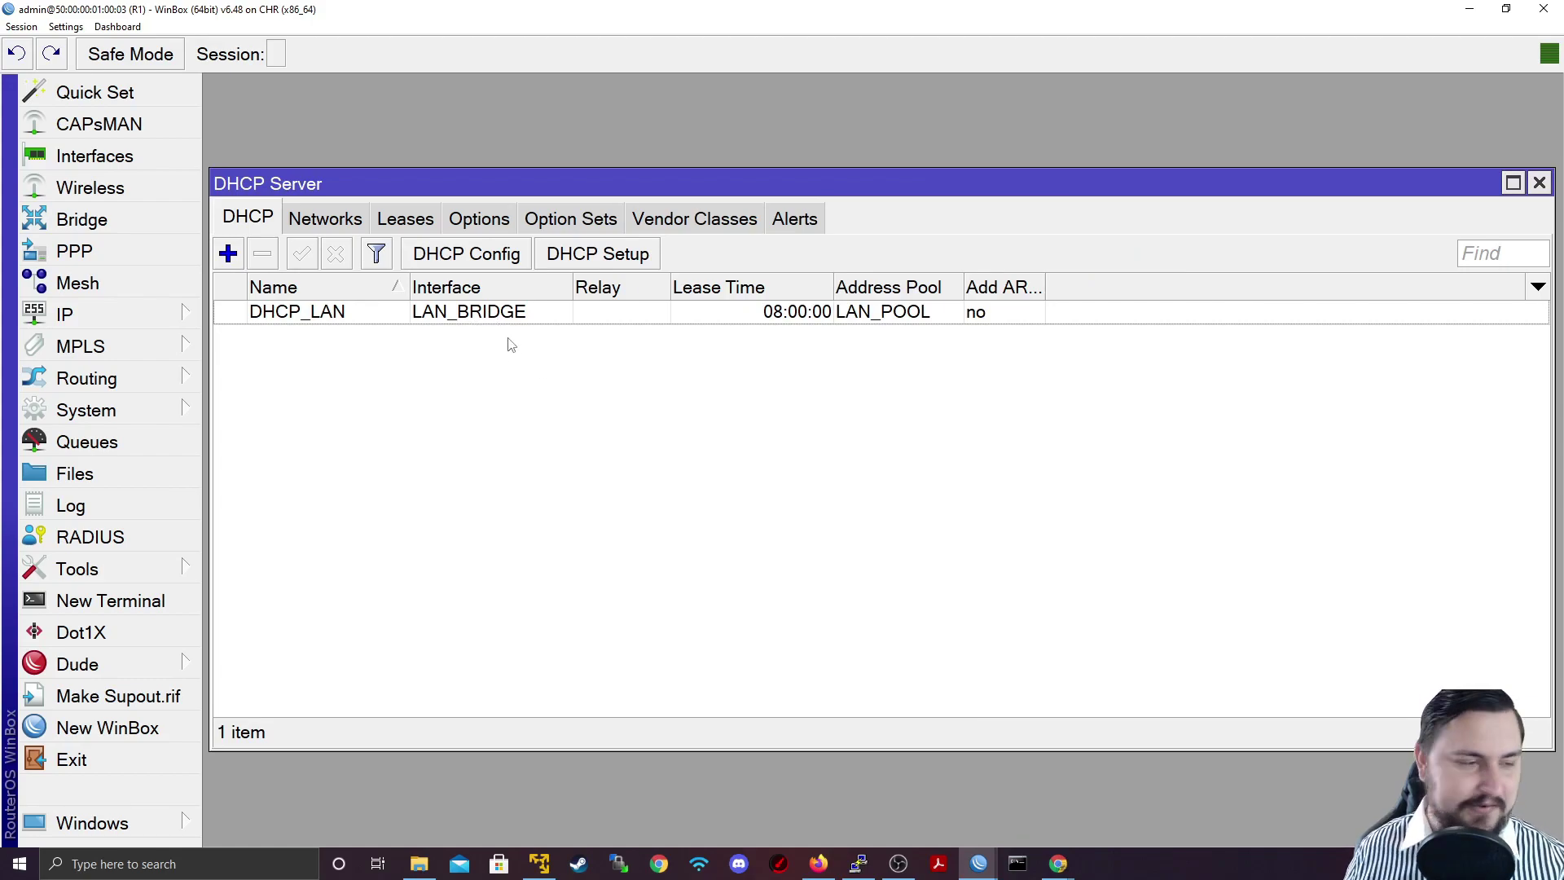
# - Start a new DHCP network with address 192.168.10.0/24
pyautogui.click(322, 217)
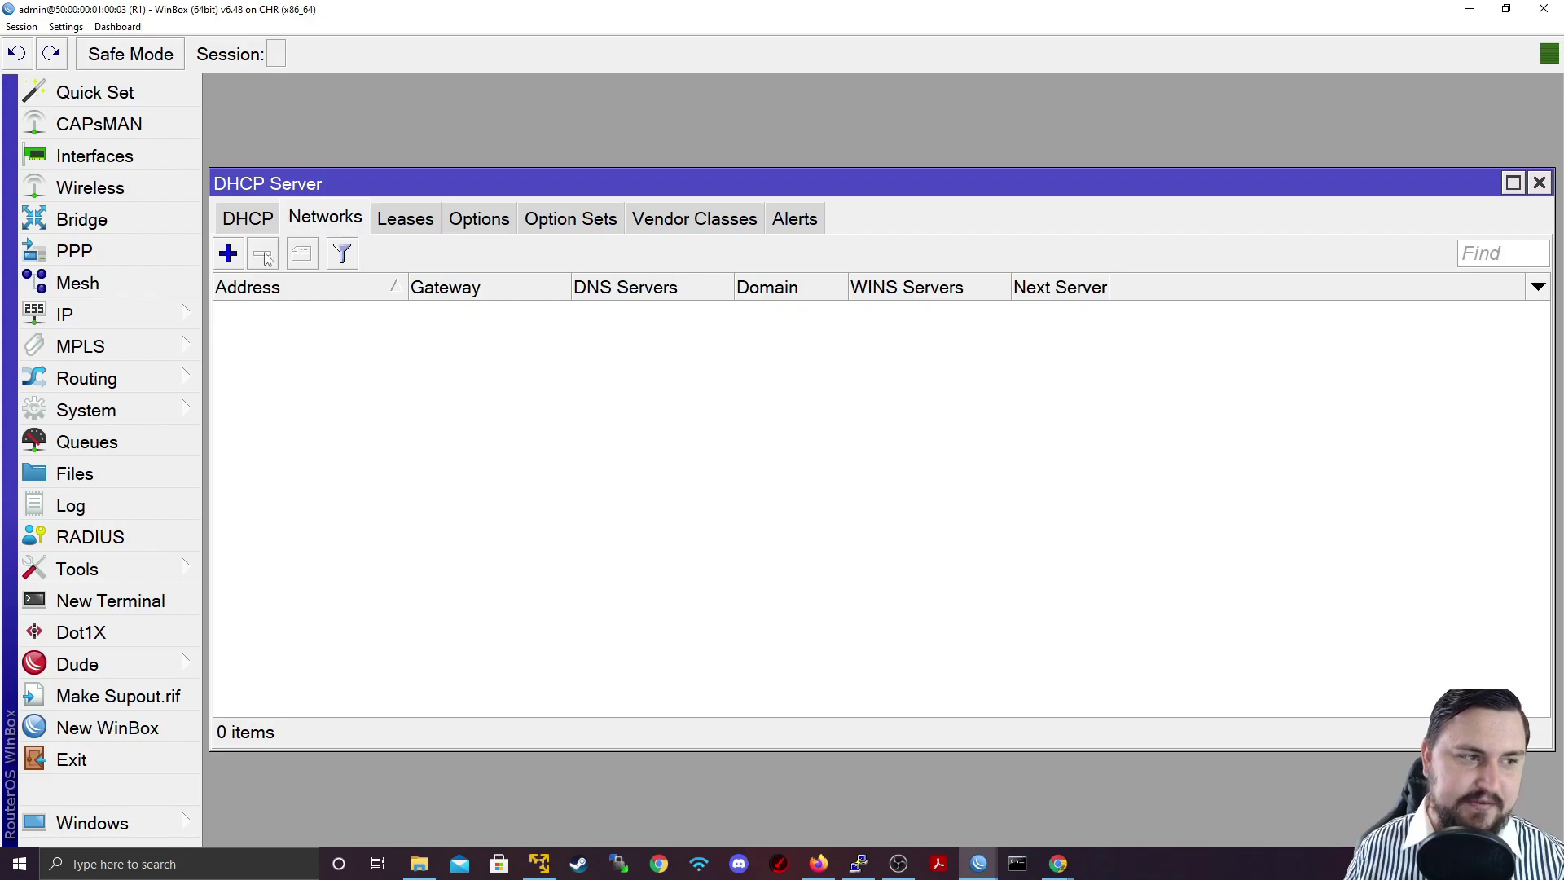
pyautogui.click(229, 253)
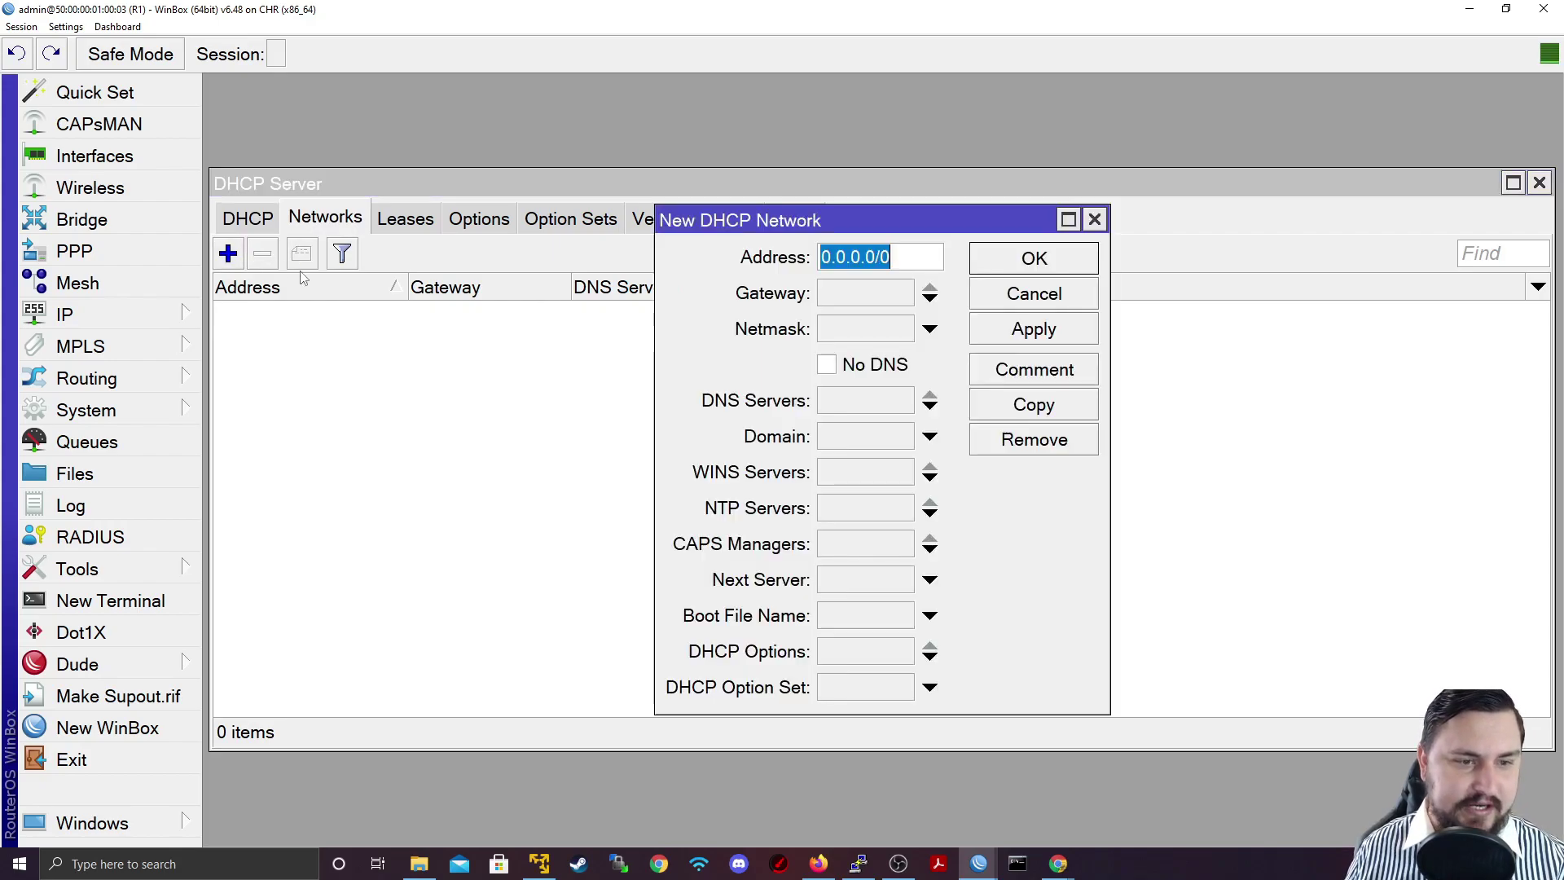
pyautogui.click(894, 255)
pyautogui.moveTo(895, 255); pyautogui.dragTo(730, 266)
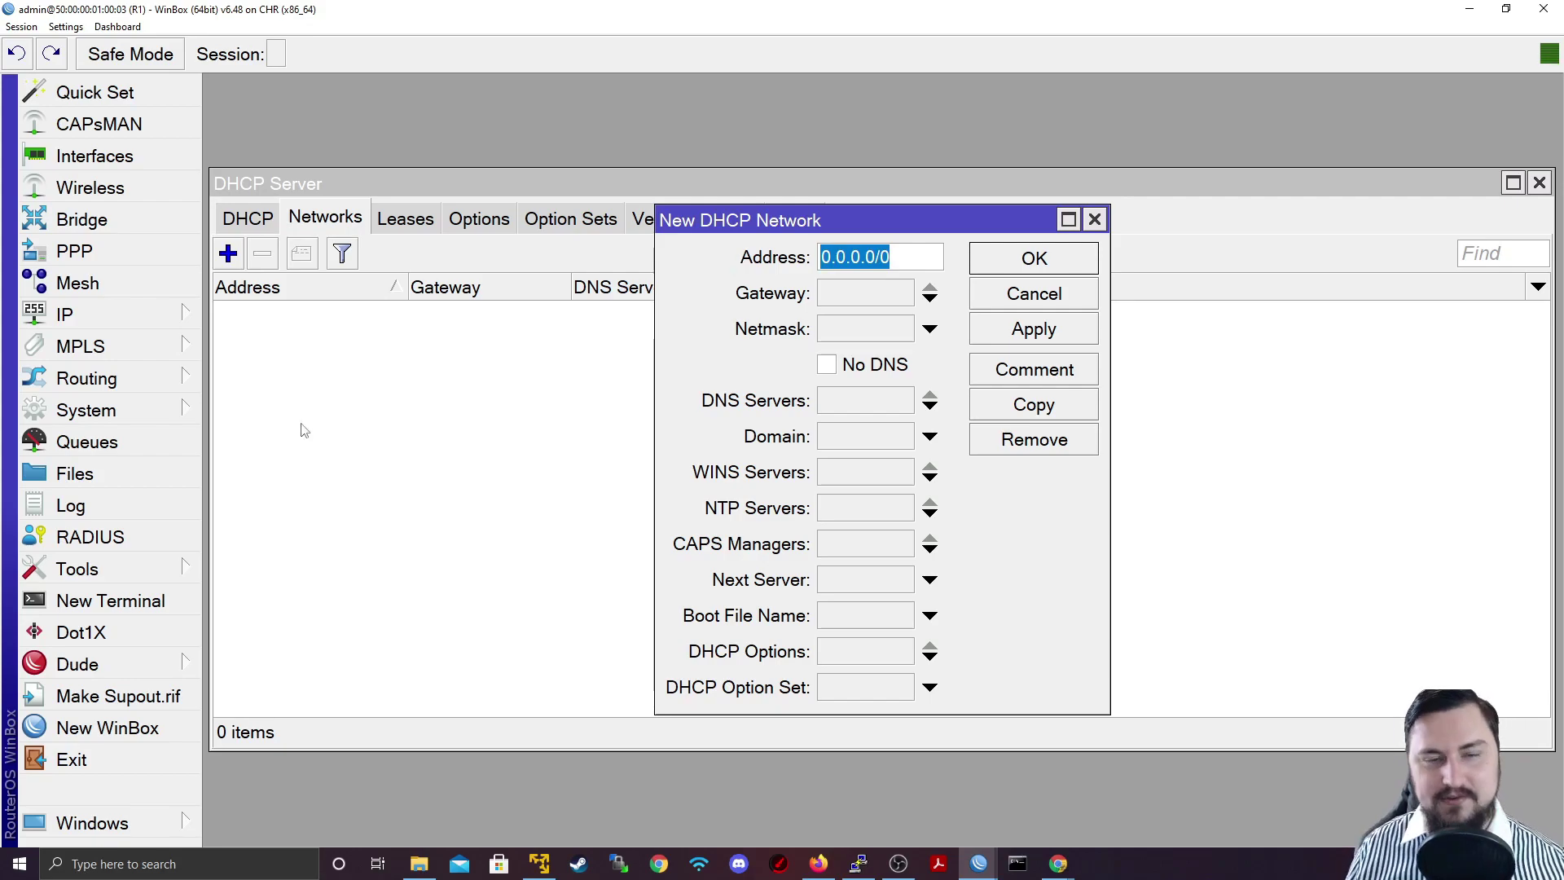
pyautogui.write('192.168.')
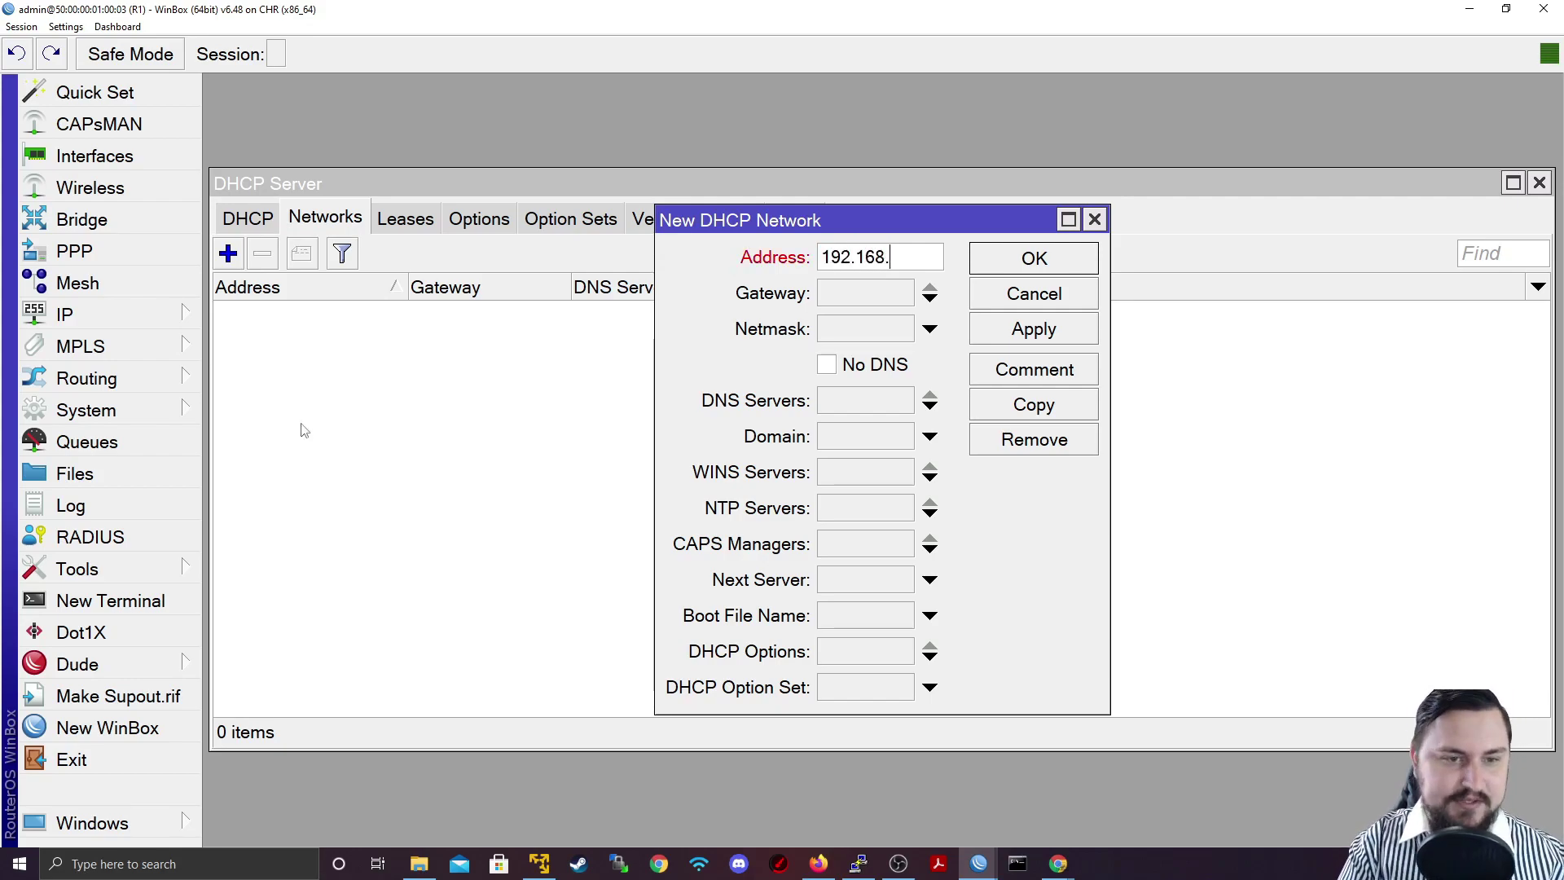
pyautogui.write('10.0/24')
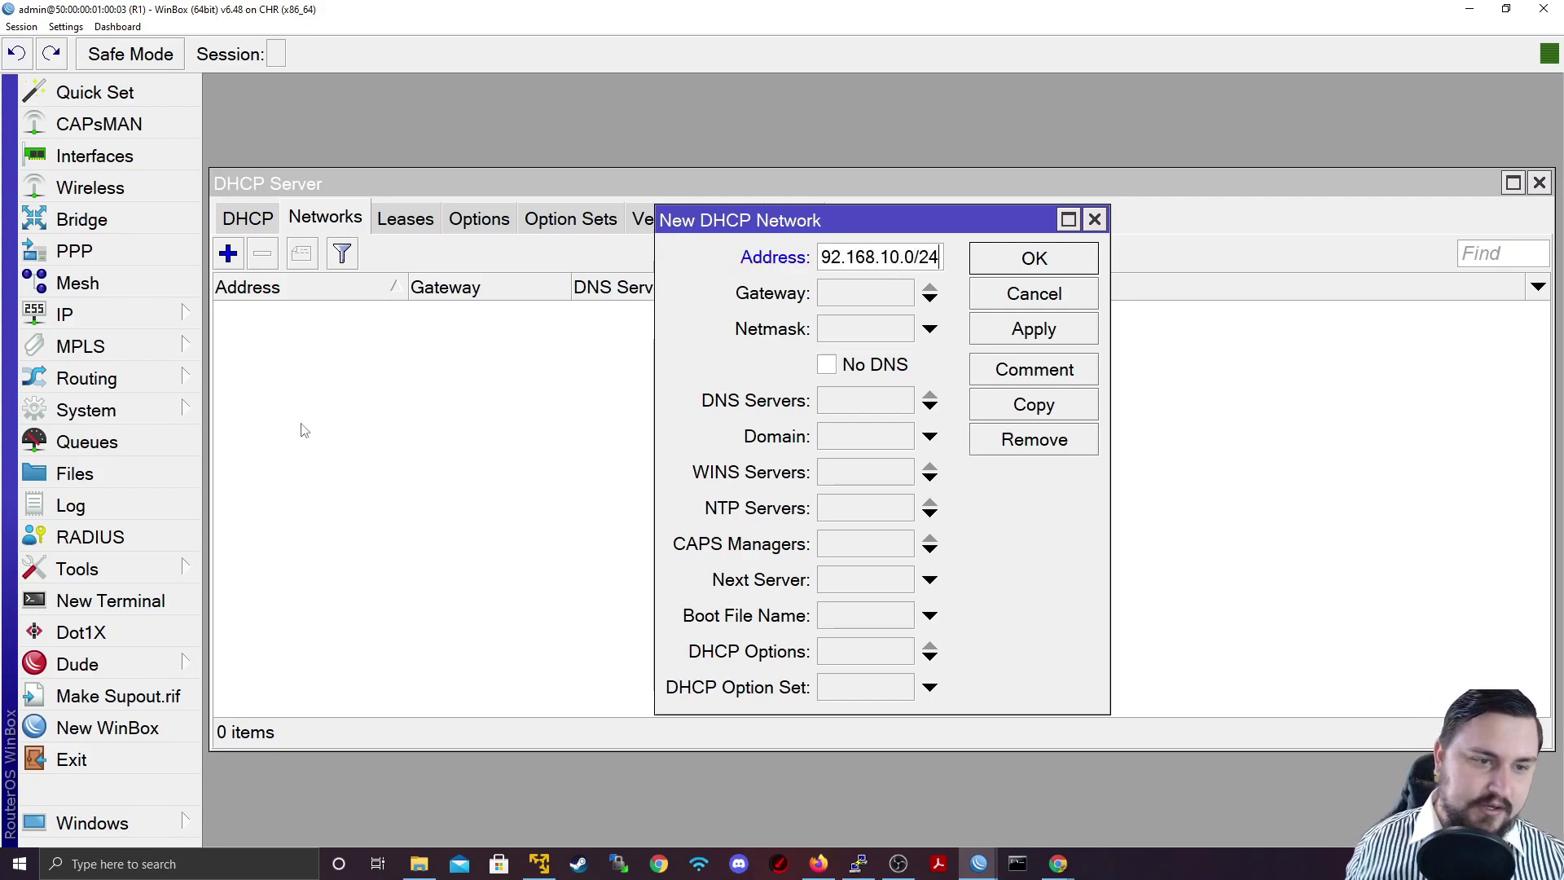
# - Give it gateway 192.168.10.1, netmask 255.255.255.0 and DNS 8.8.8.8, then apply
pyautogui.click(854, 298)
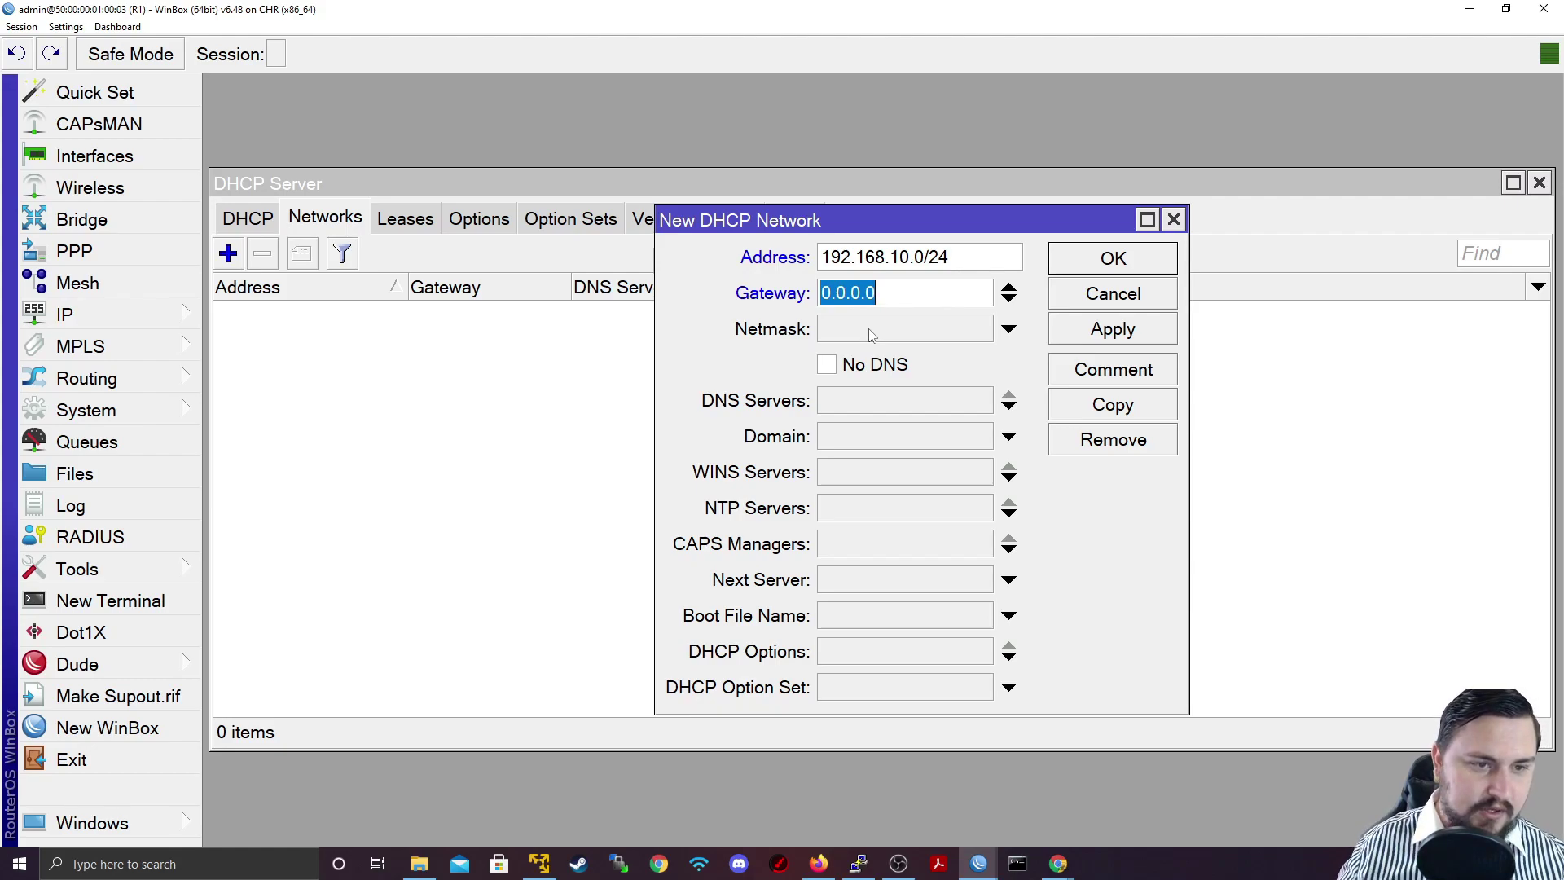
pyautogui.write('192.168.10.1')
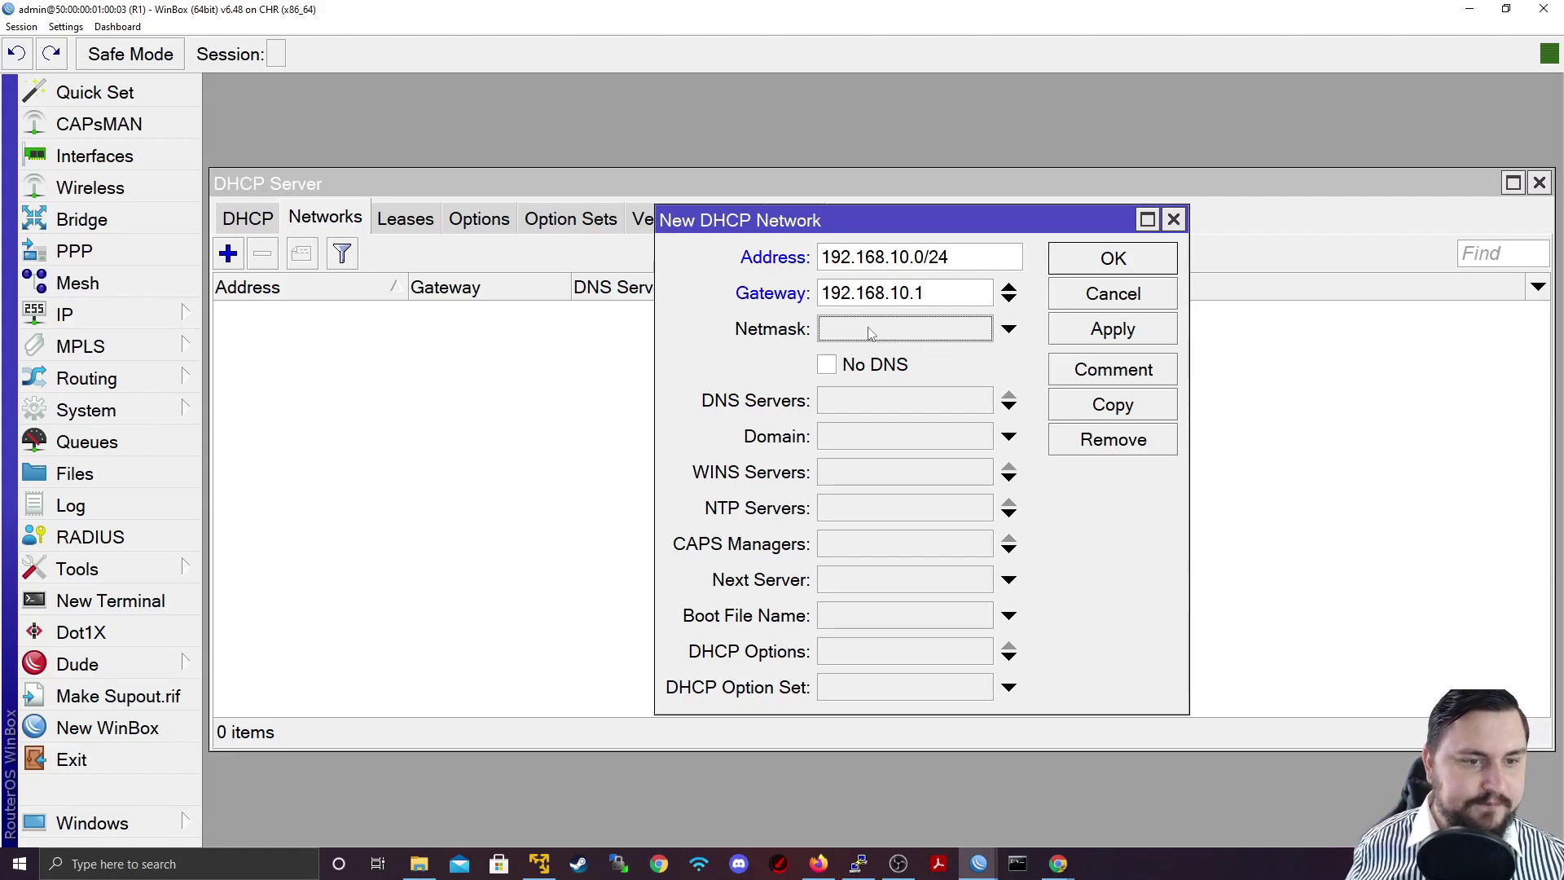
pyautogui.click(871, 334)
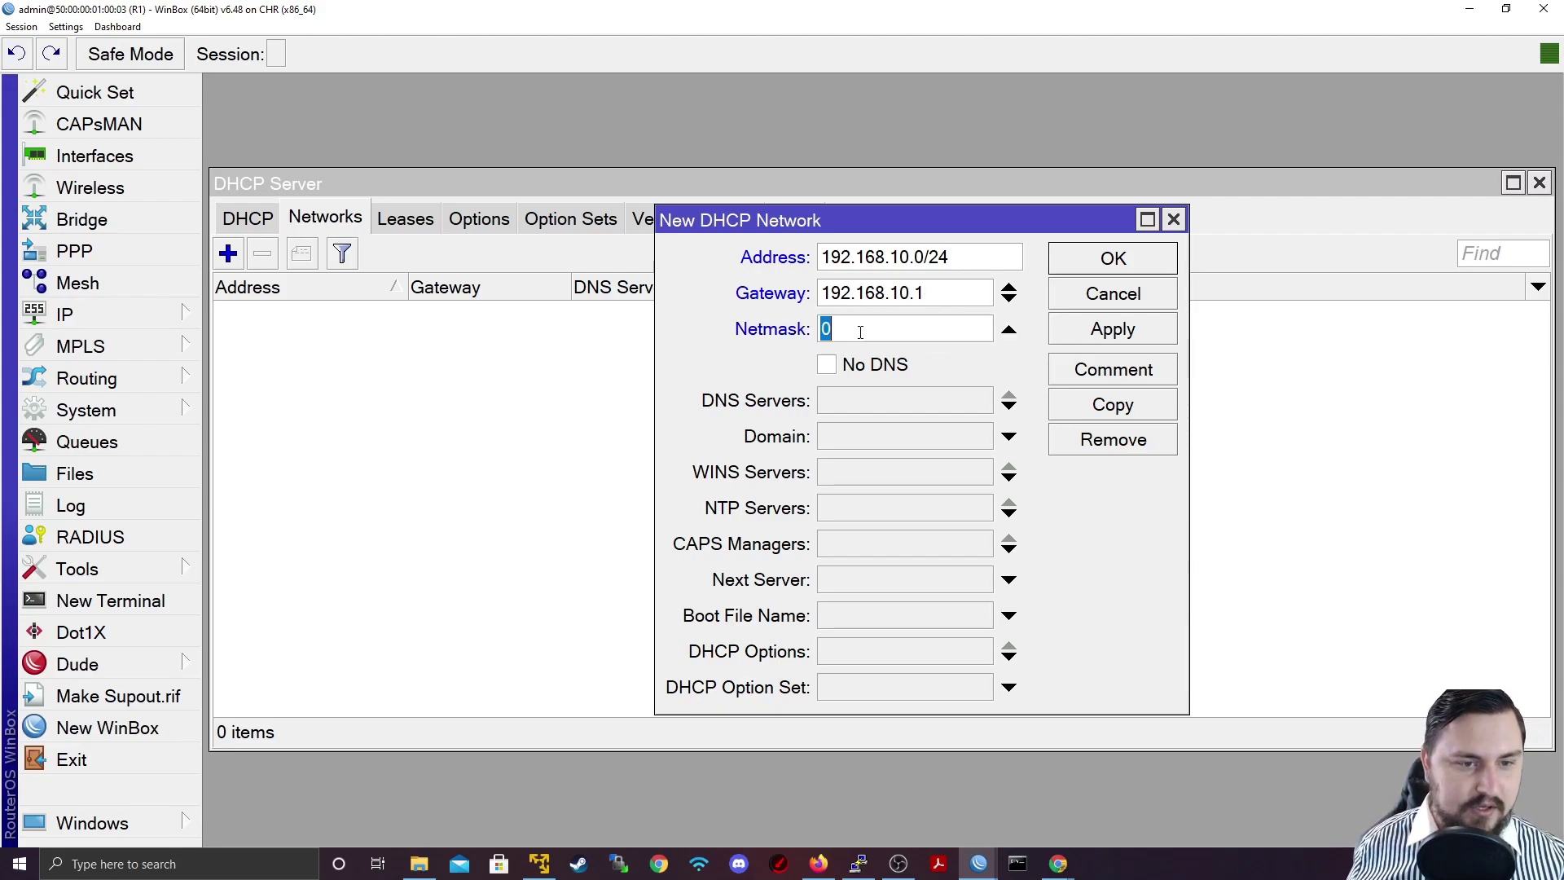
pyautogui.write('255.255.255.0')
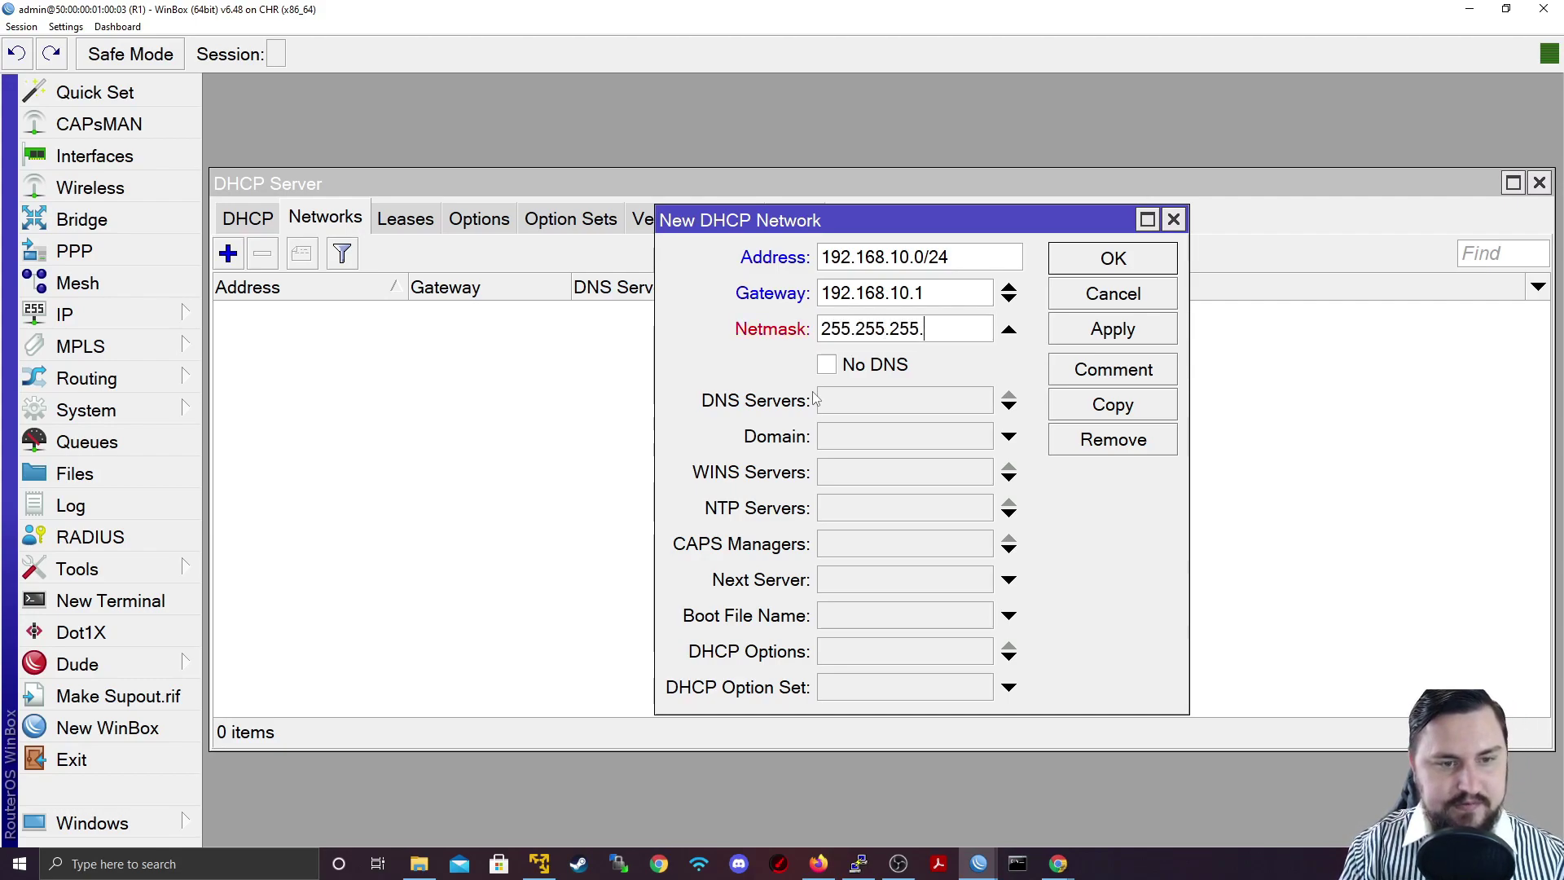
pyautogui.click(878, 402)
pyautogui.write('8.8.8.8')
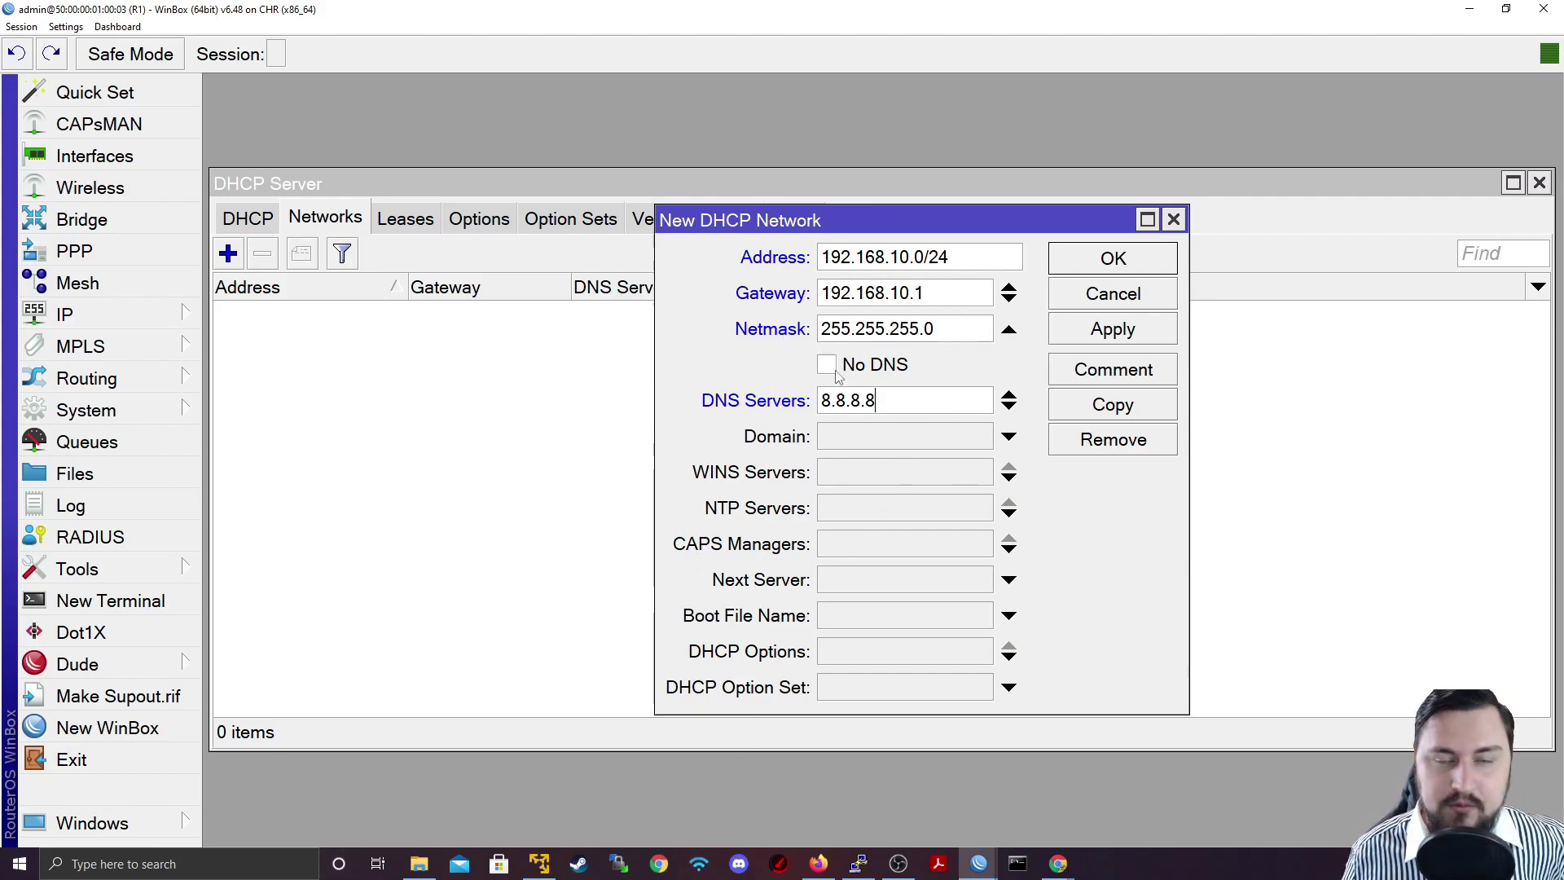
pyautogui.click(1116, 330)
# - On PC1's router, remove the old 192.168.10.240/24 address
pyautogui.click(1099, 282)
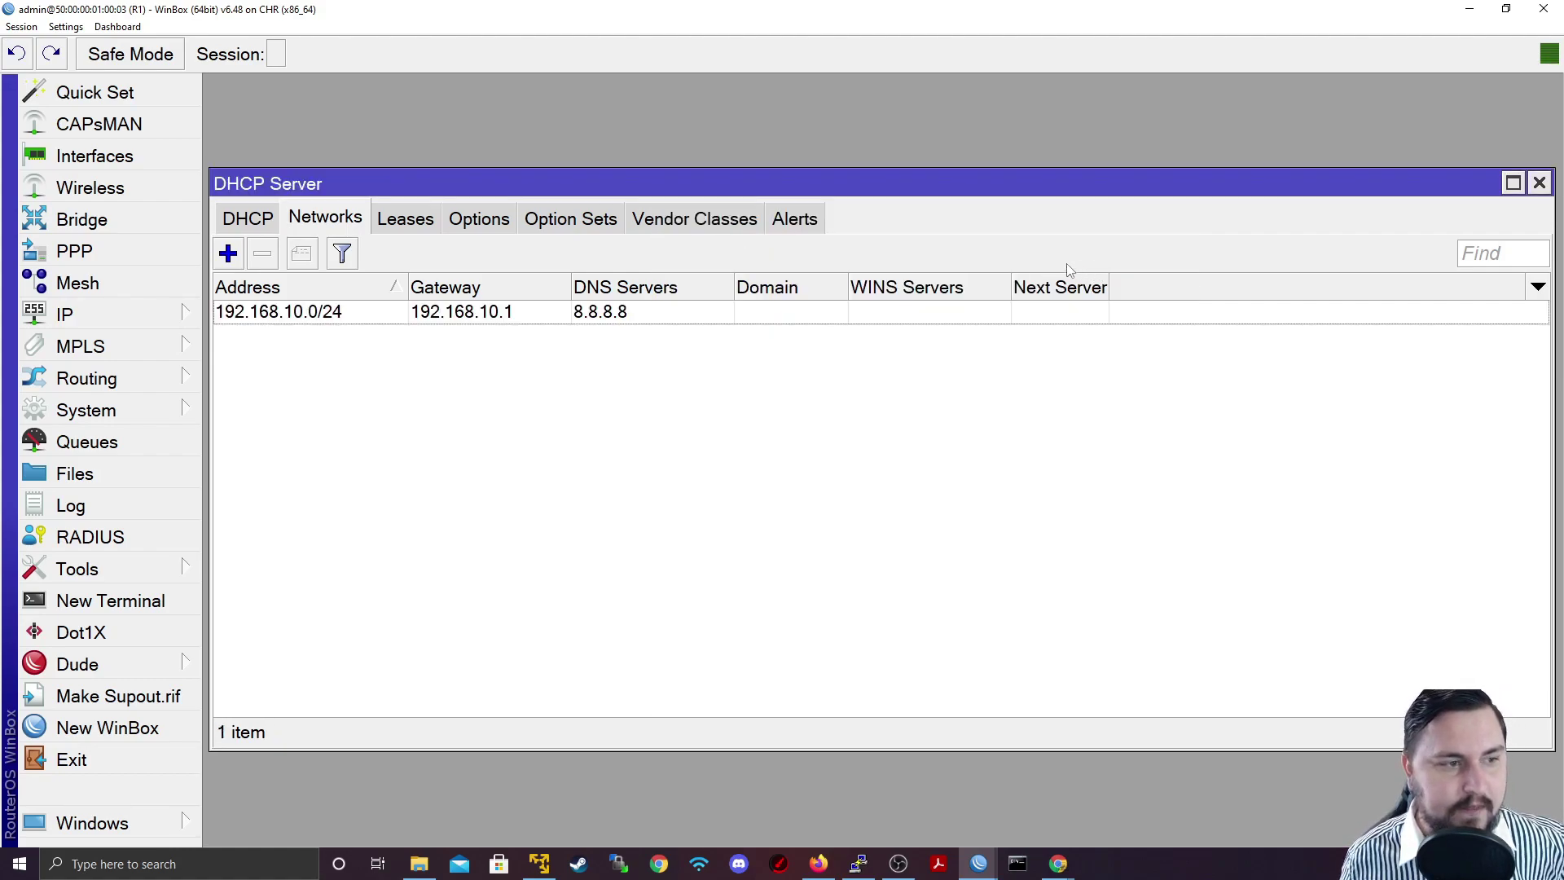
pyautogui.click(423, 222)
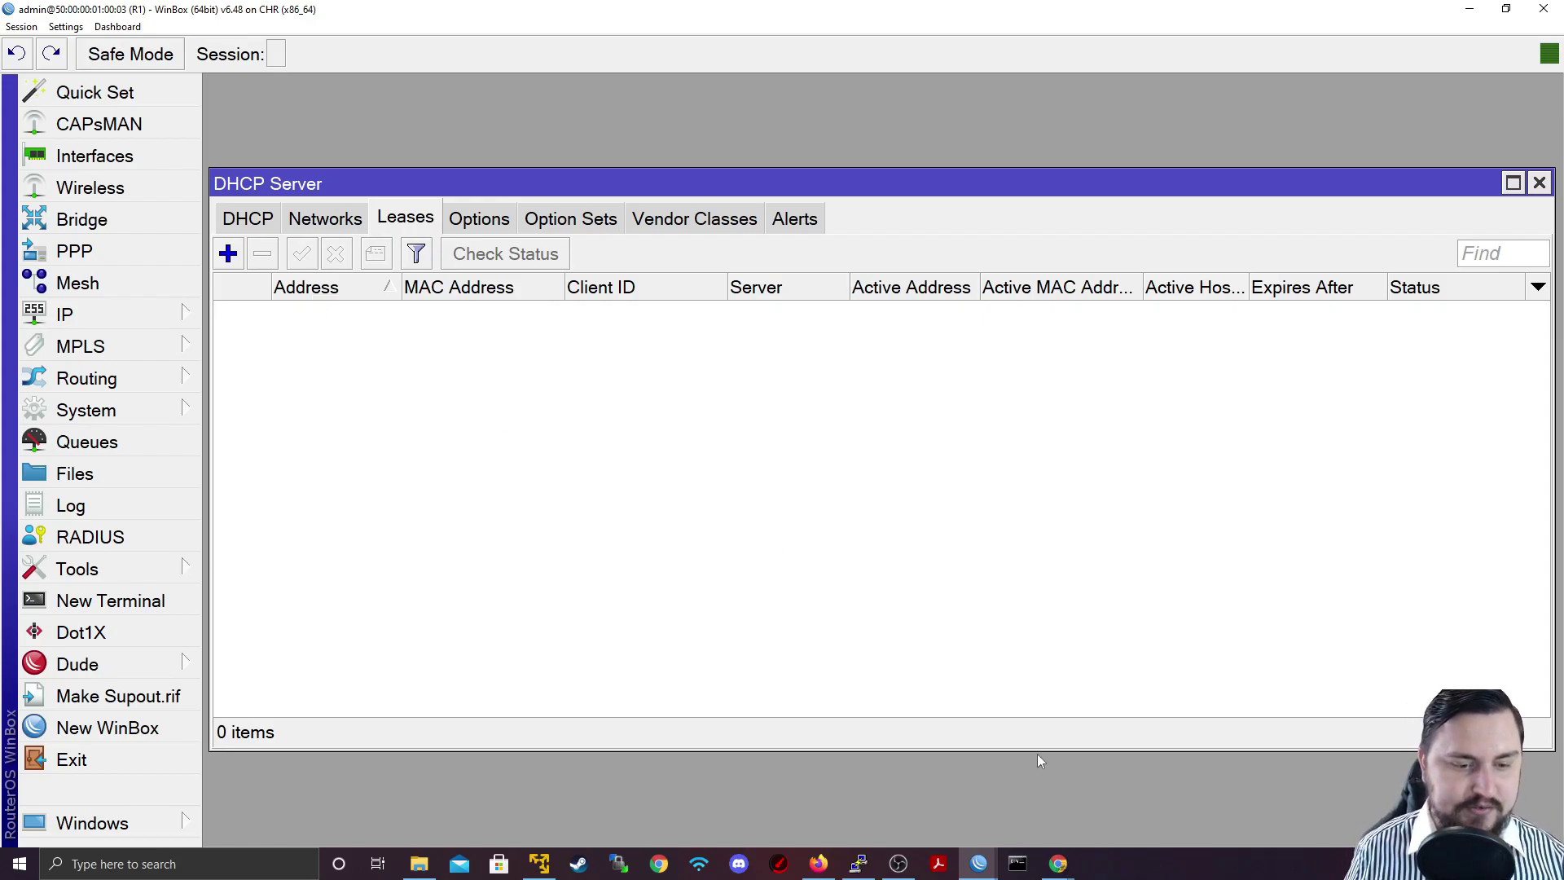
pyautogui.moveTo(978, 864)
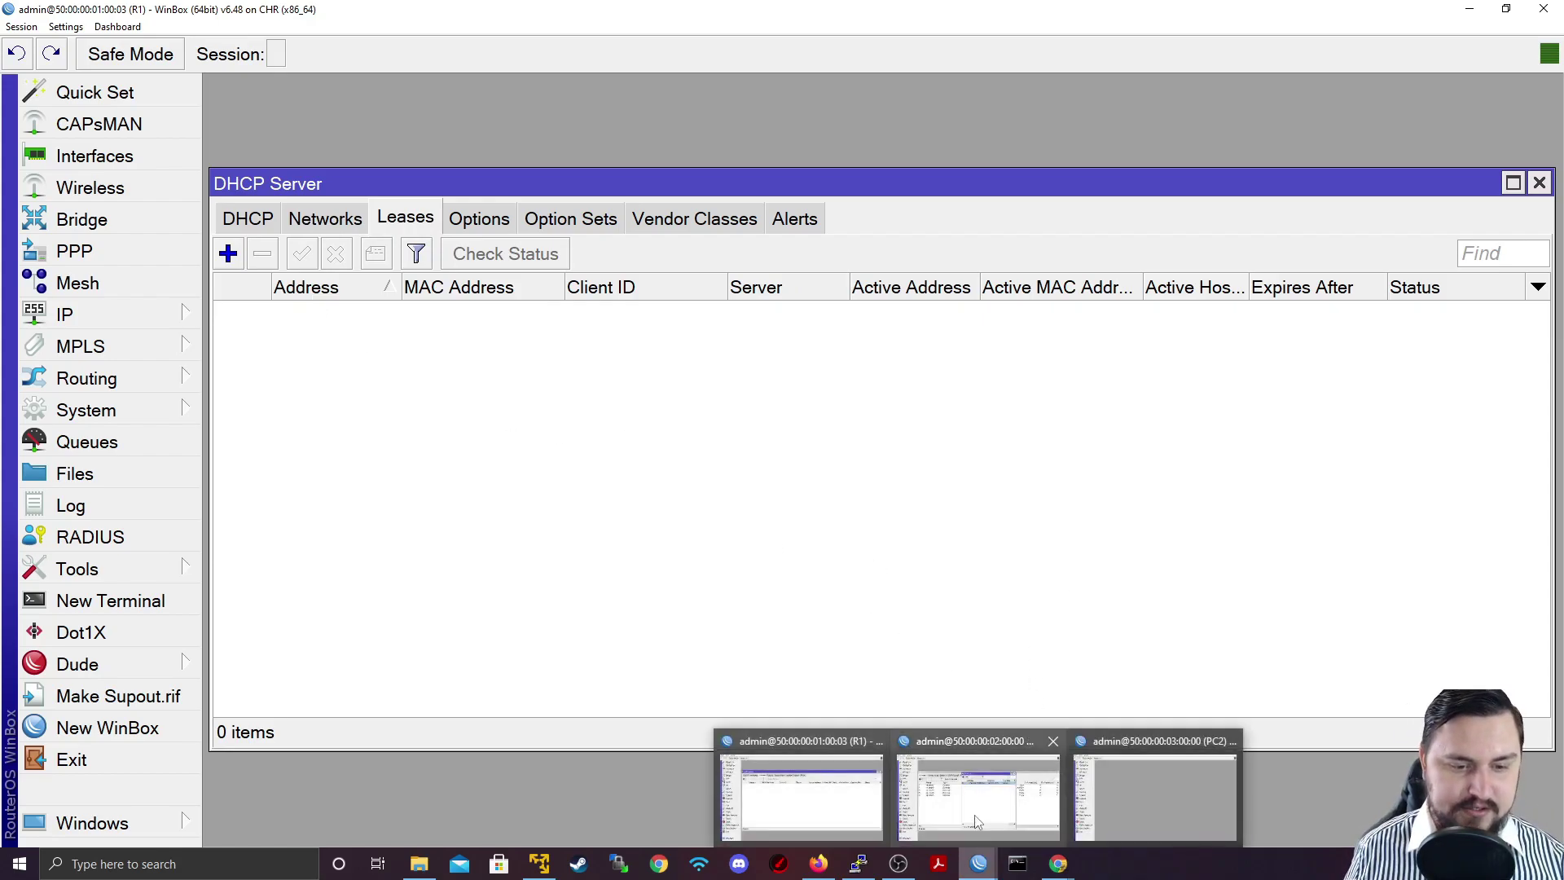
pyautogui.click(977, 823)
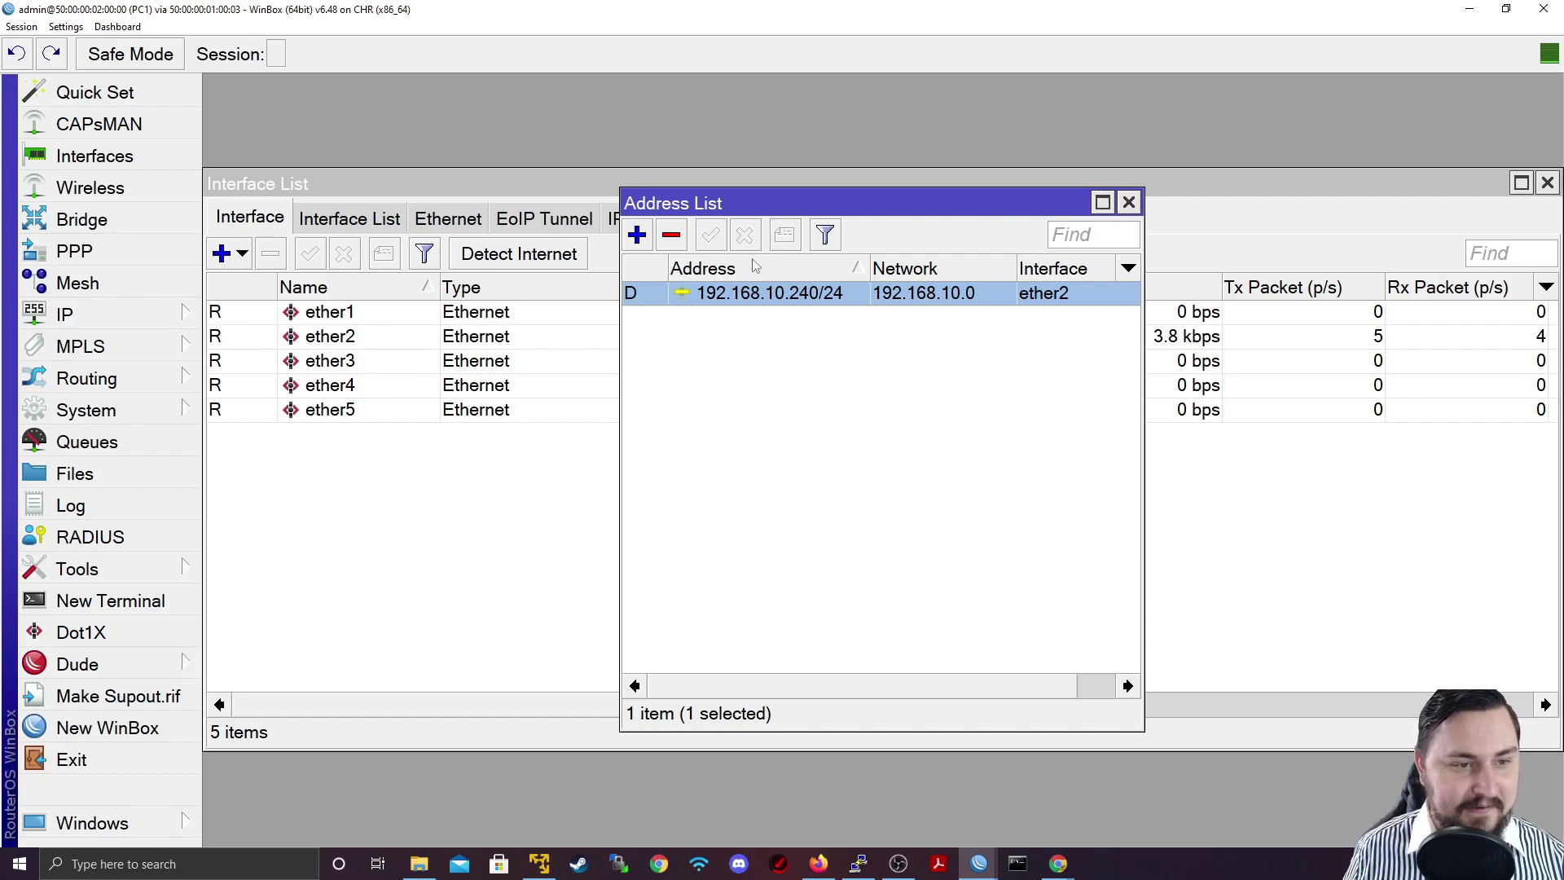
pyautogui.click(669, 236)
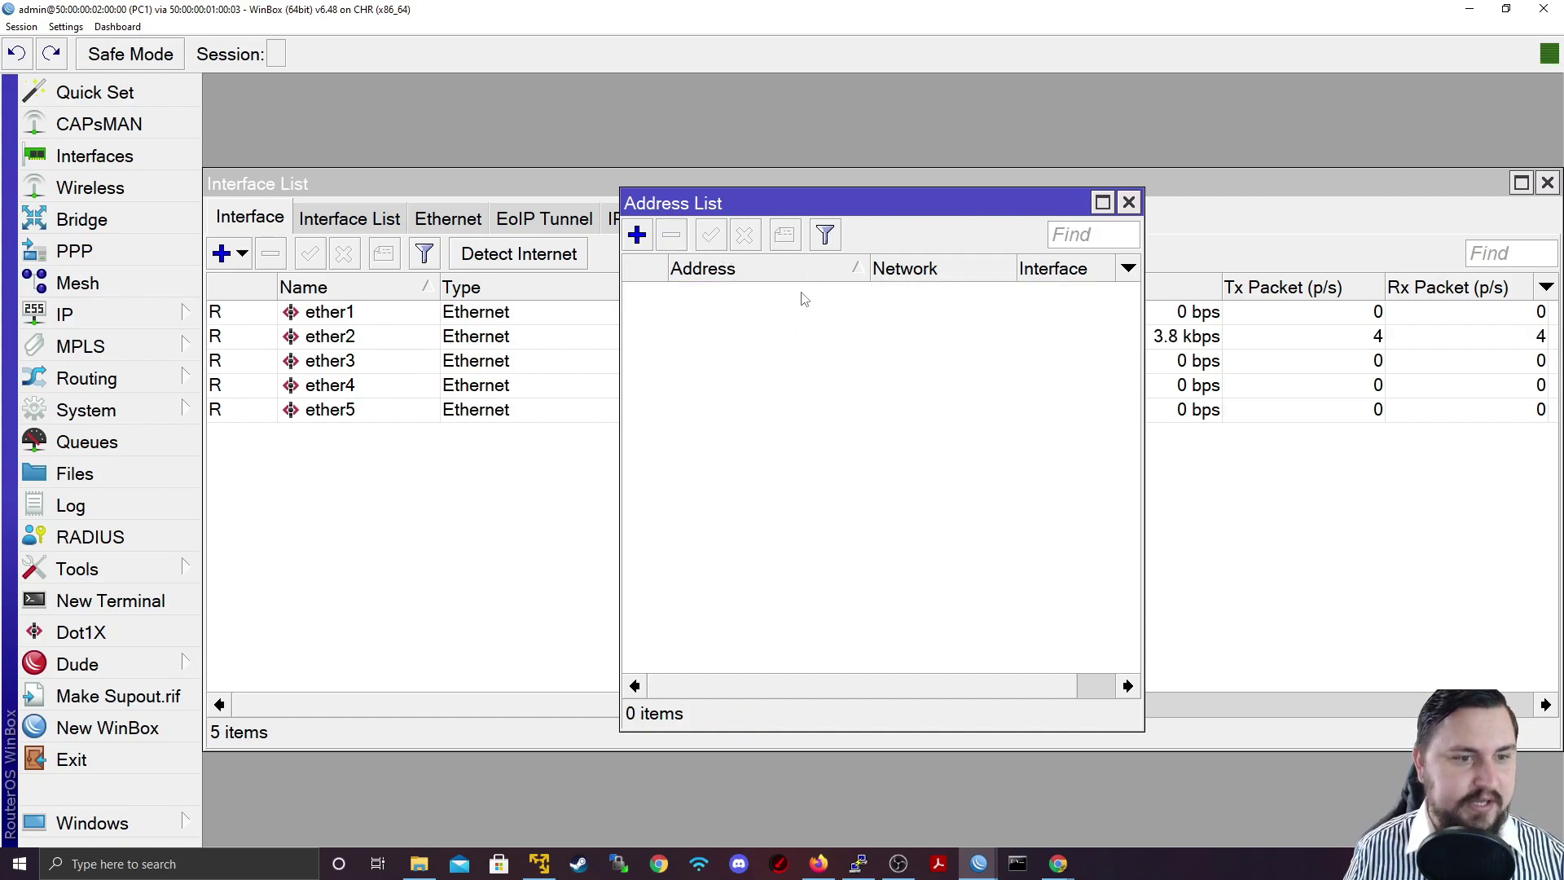
pyautogui.click(1129, 203)
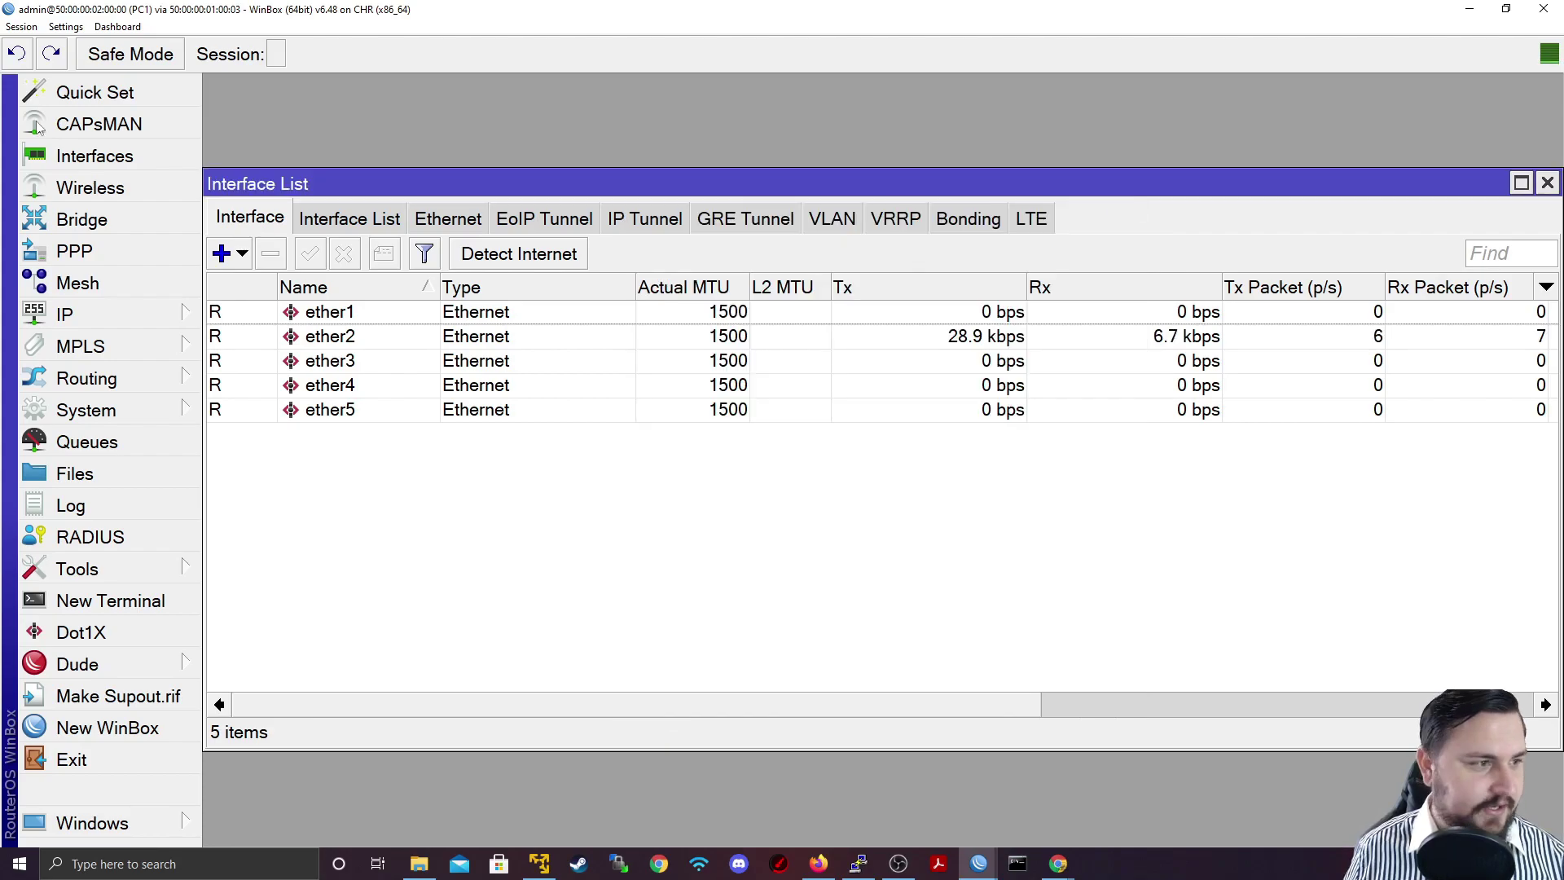
# - Disable and re-enable PC1's ether2 DHCP client so it obtains 192.168.10.100/24
pyautogui.click(65, 315)
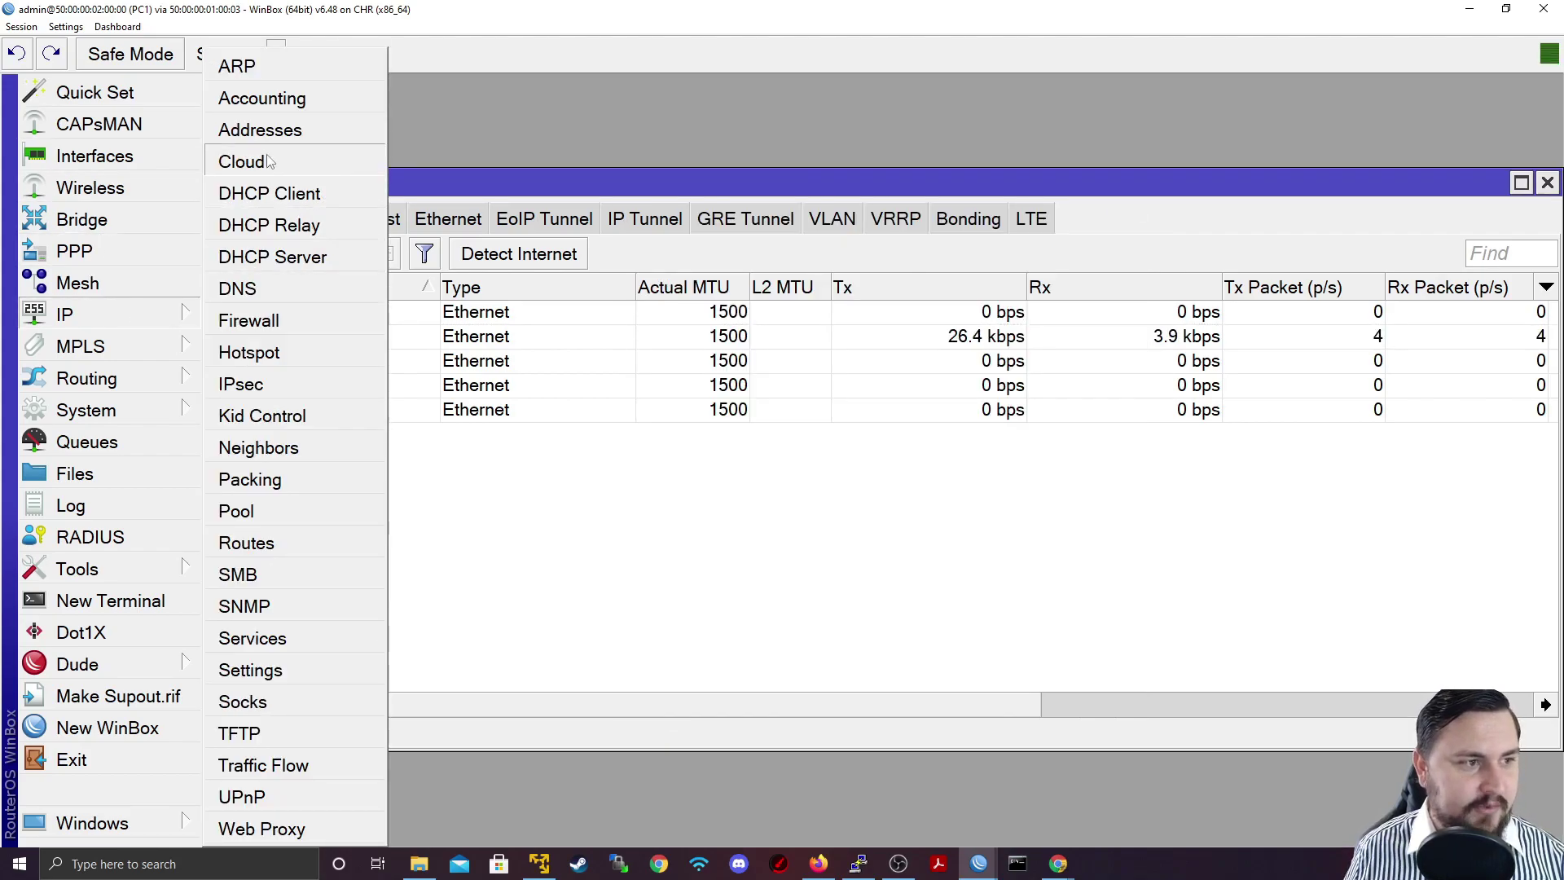
pyautogui.click(269, 194)
pyautogui.click(581, 316)
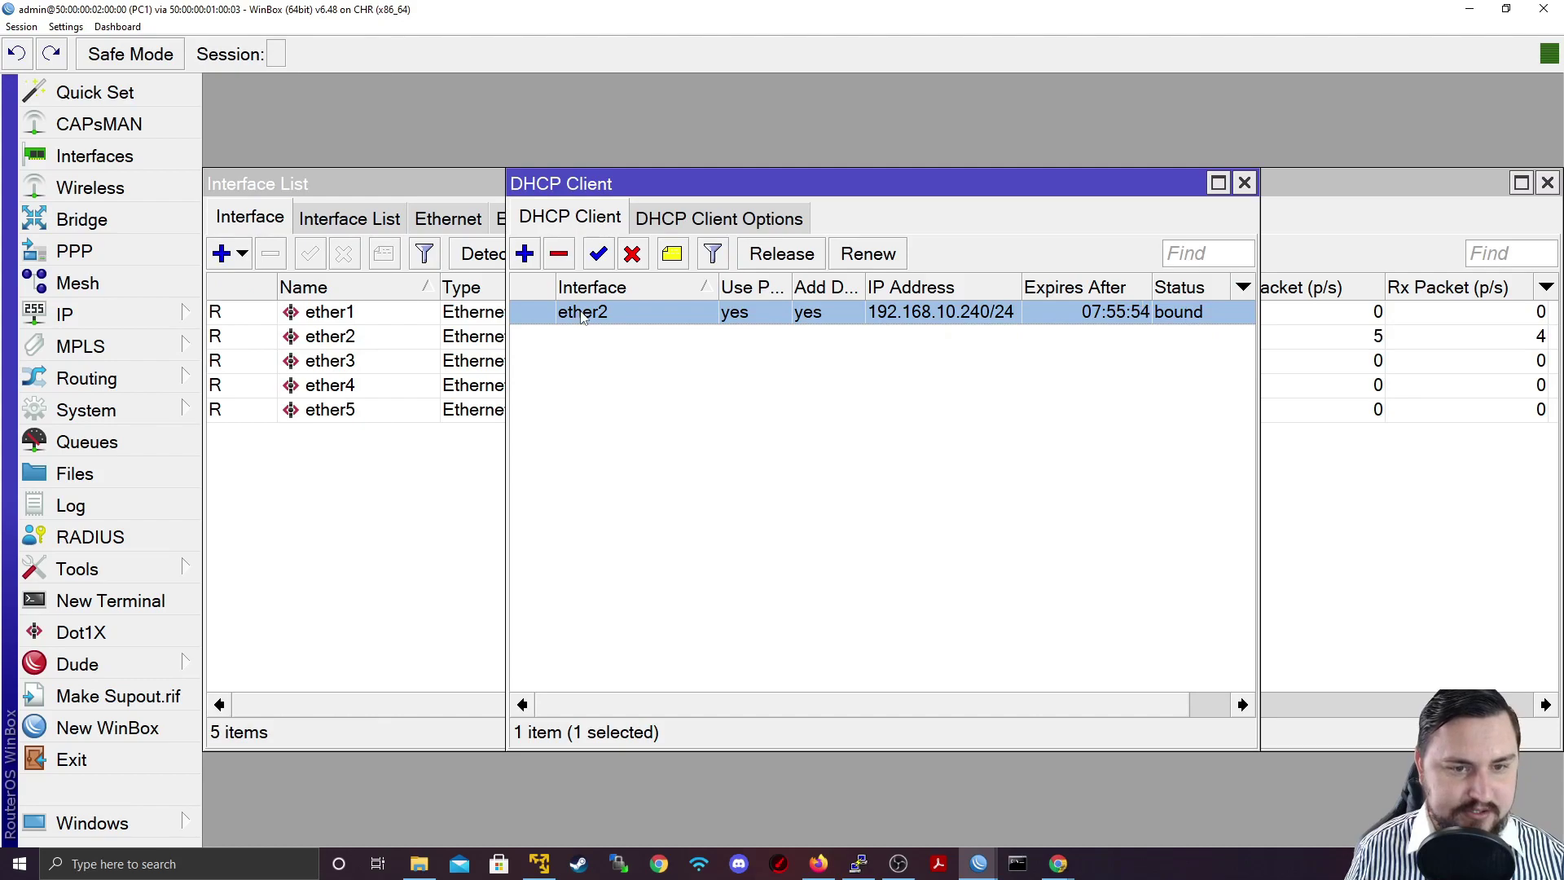
pyautogui.click(631, 254)
pyautogui.click(597, 254)
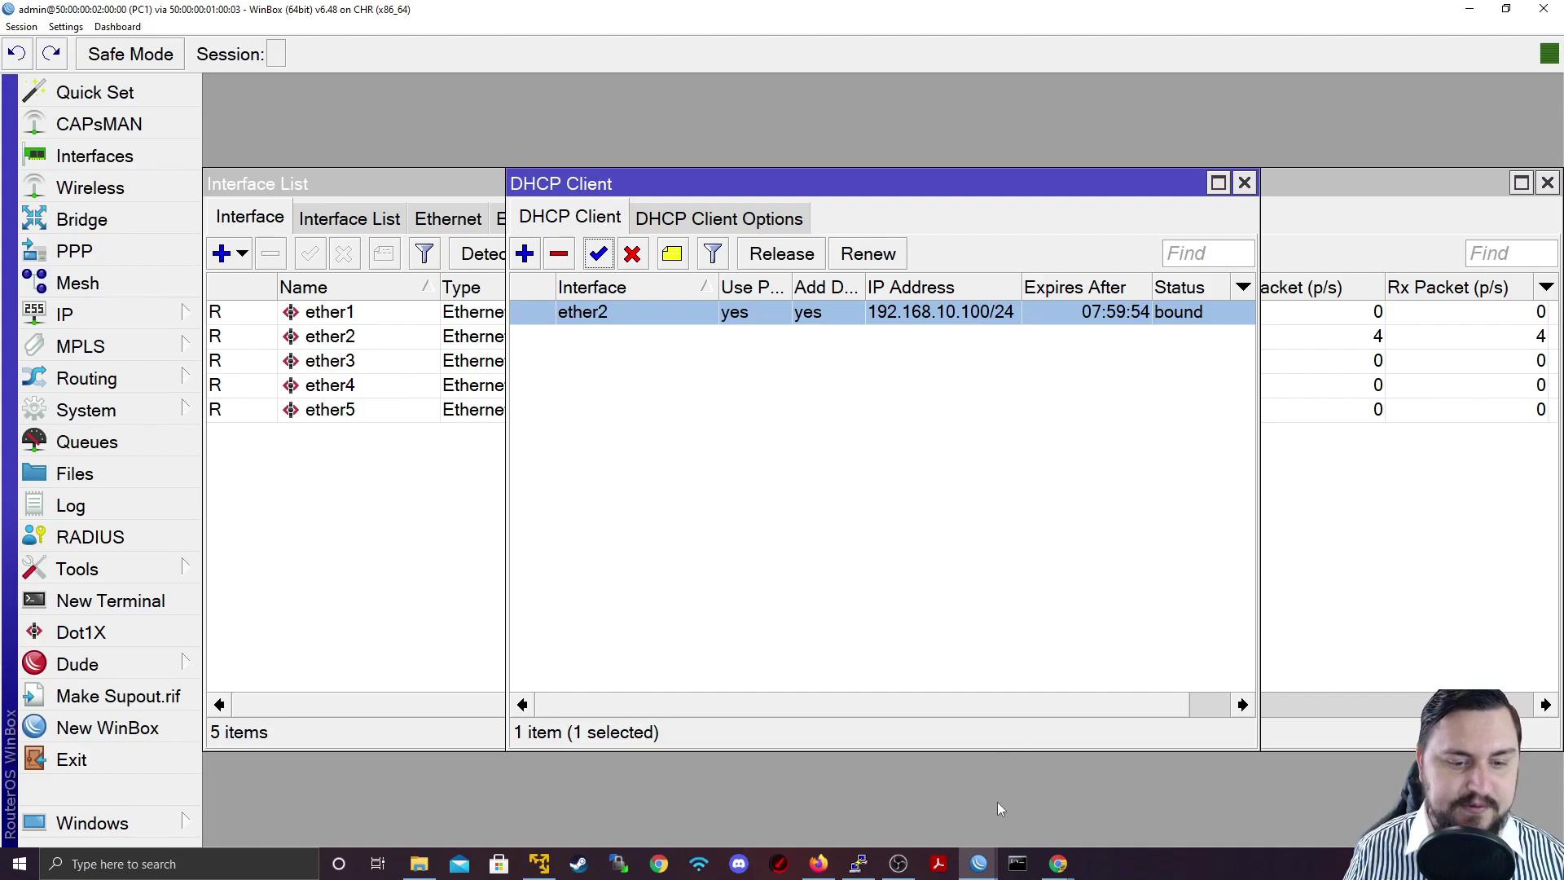
# - On PC2's router, disable and re-enable the ether2 DHCP client to obtain 192.168.10.99/24
pyautogui.moveTo(979, 864)
pyautogui.click(1158, 776)
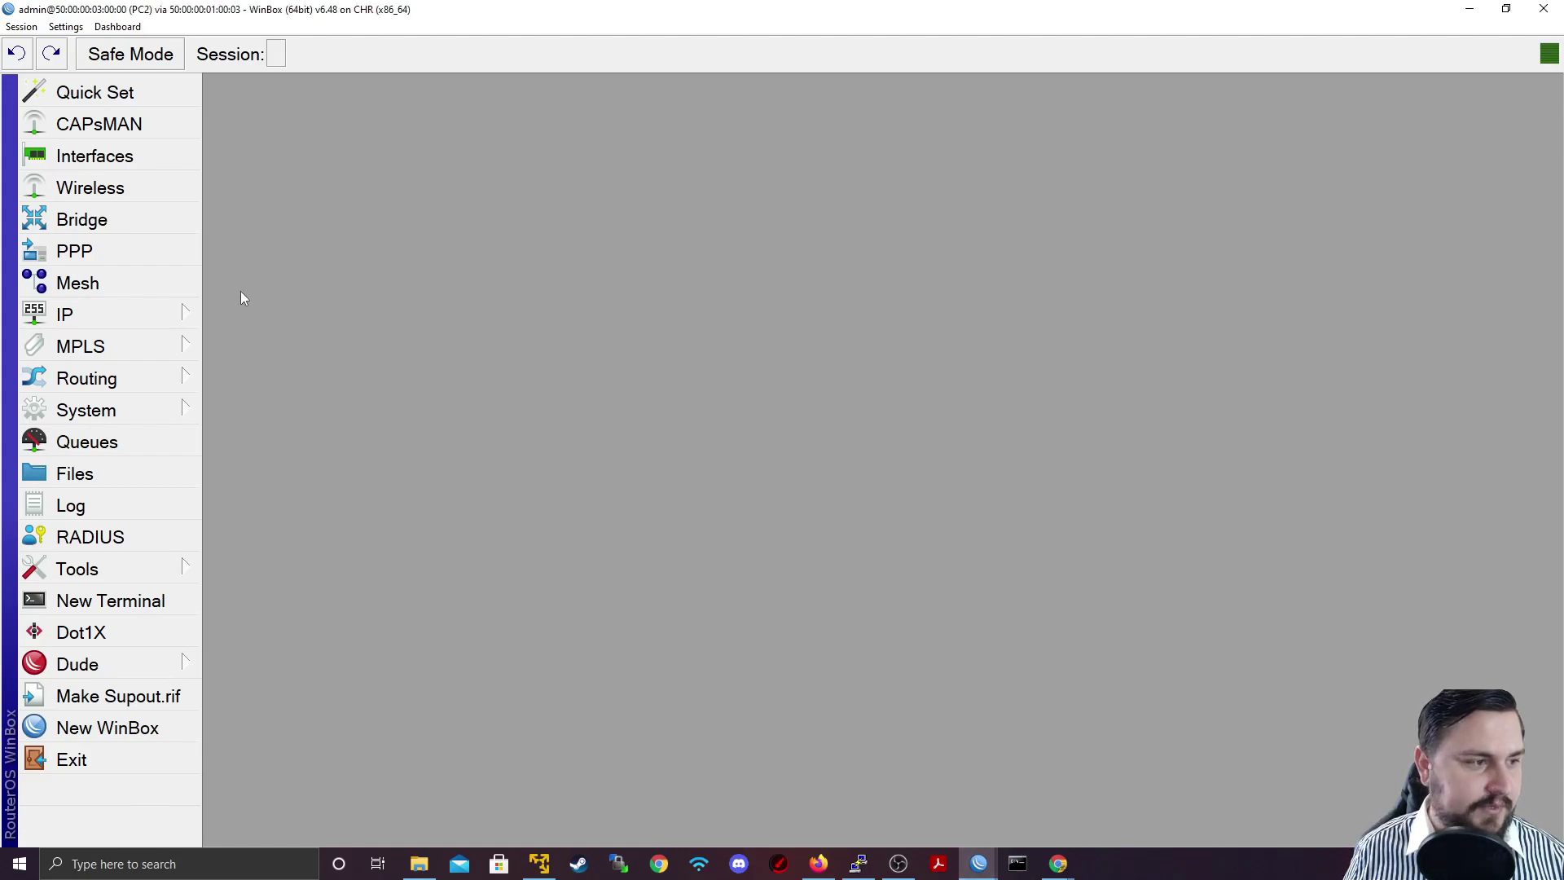
pyautogui.click(164, 320)
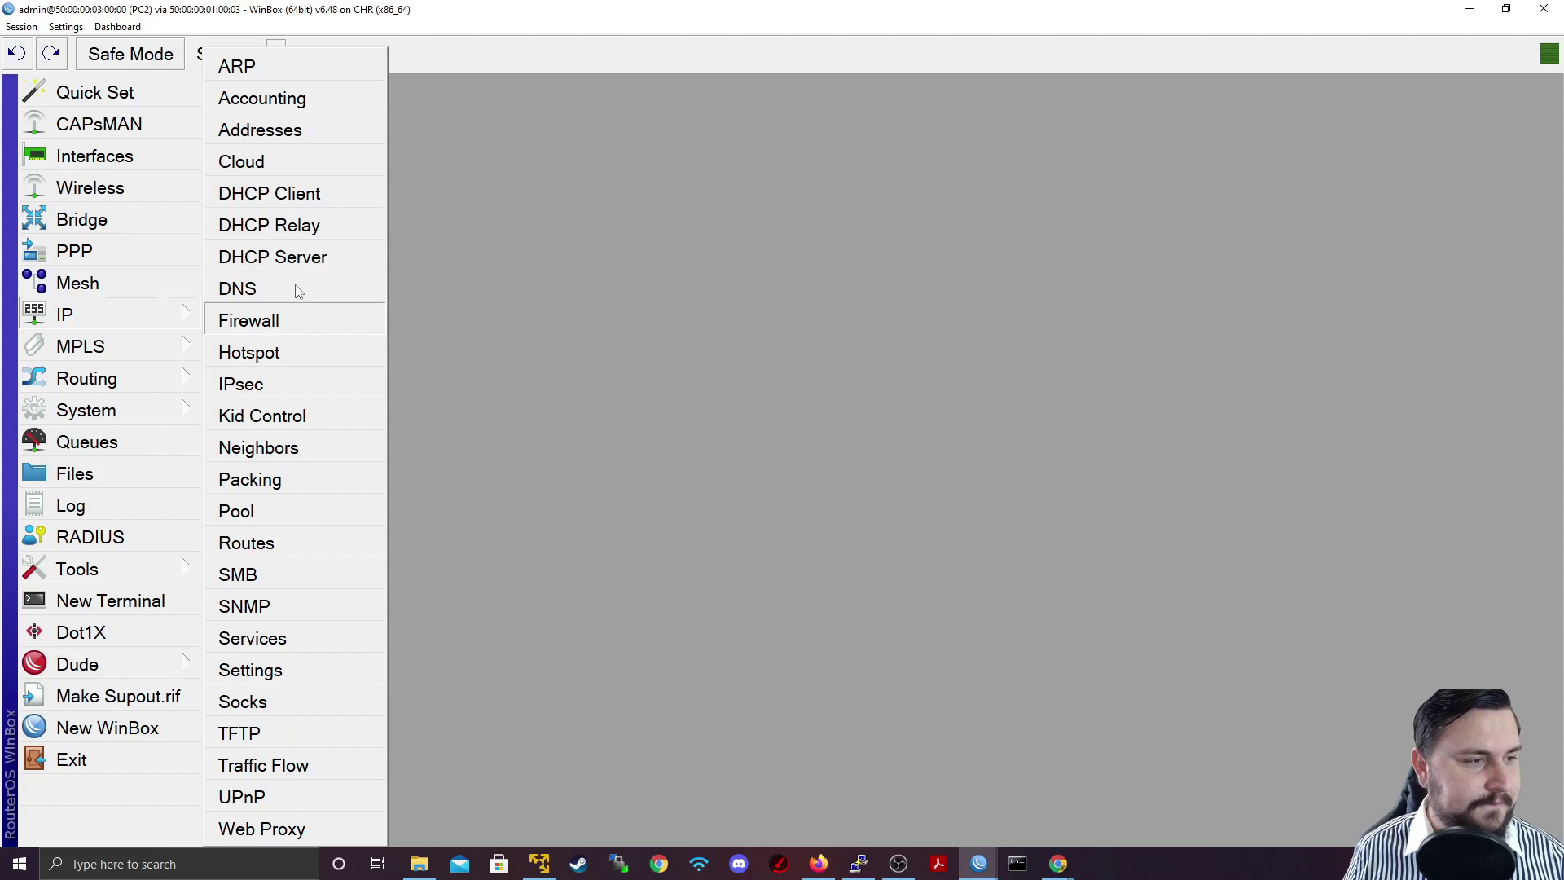
pyautogui.click(275, 195)
pyautogui.click(592, 312)
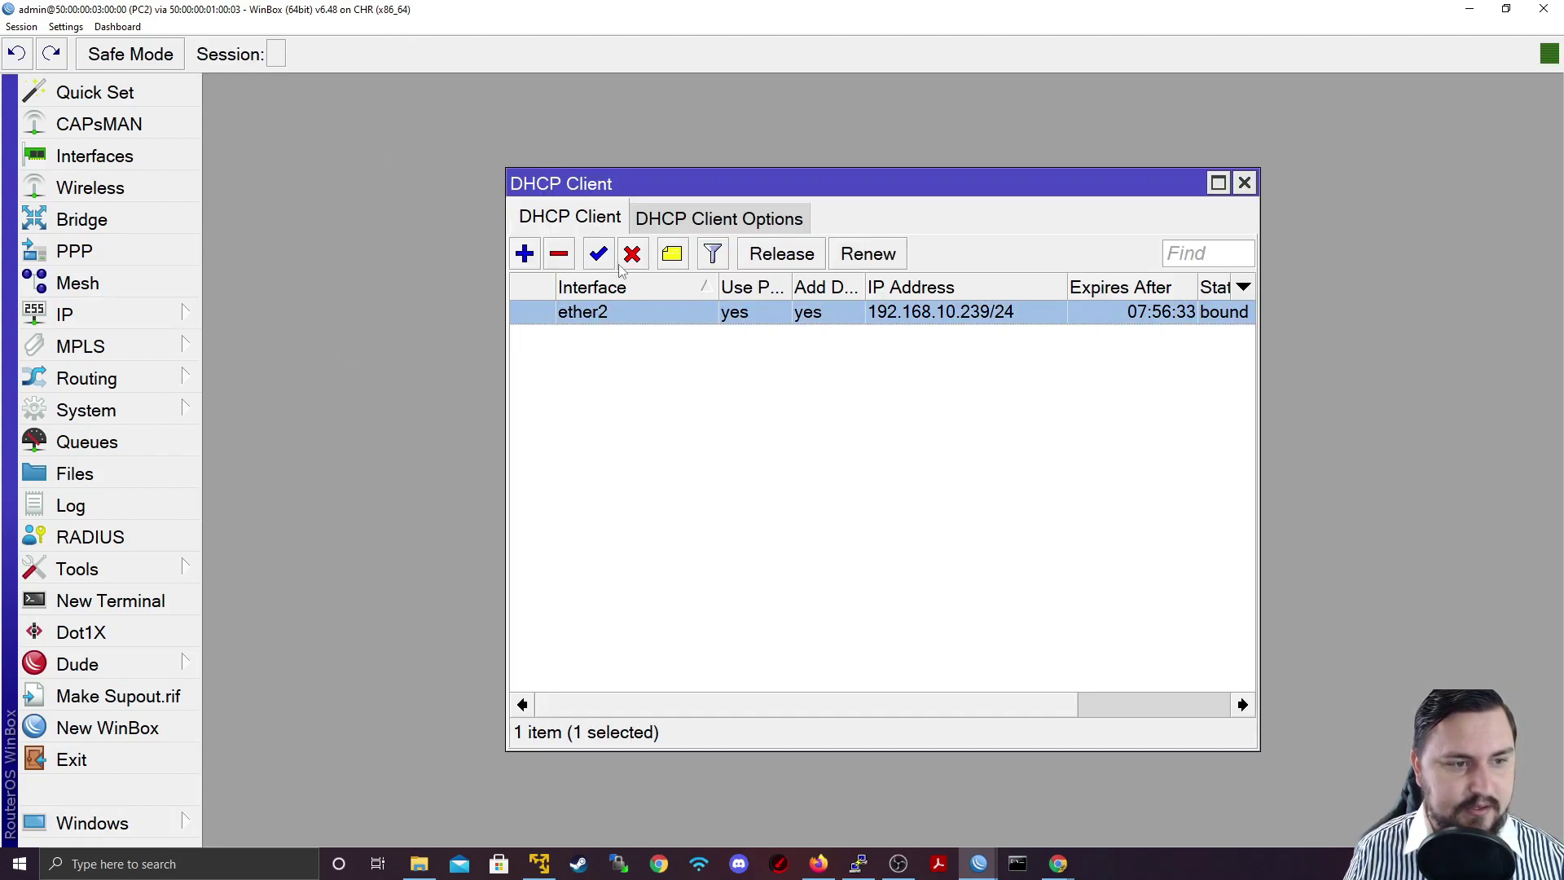
pyautogui.click(633, 254)
pyautogui.click(599, 253)
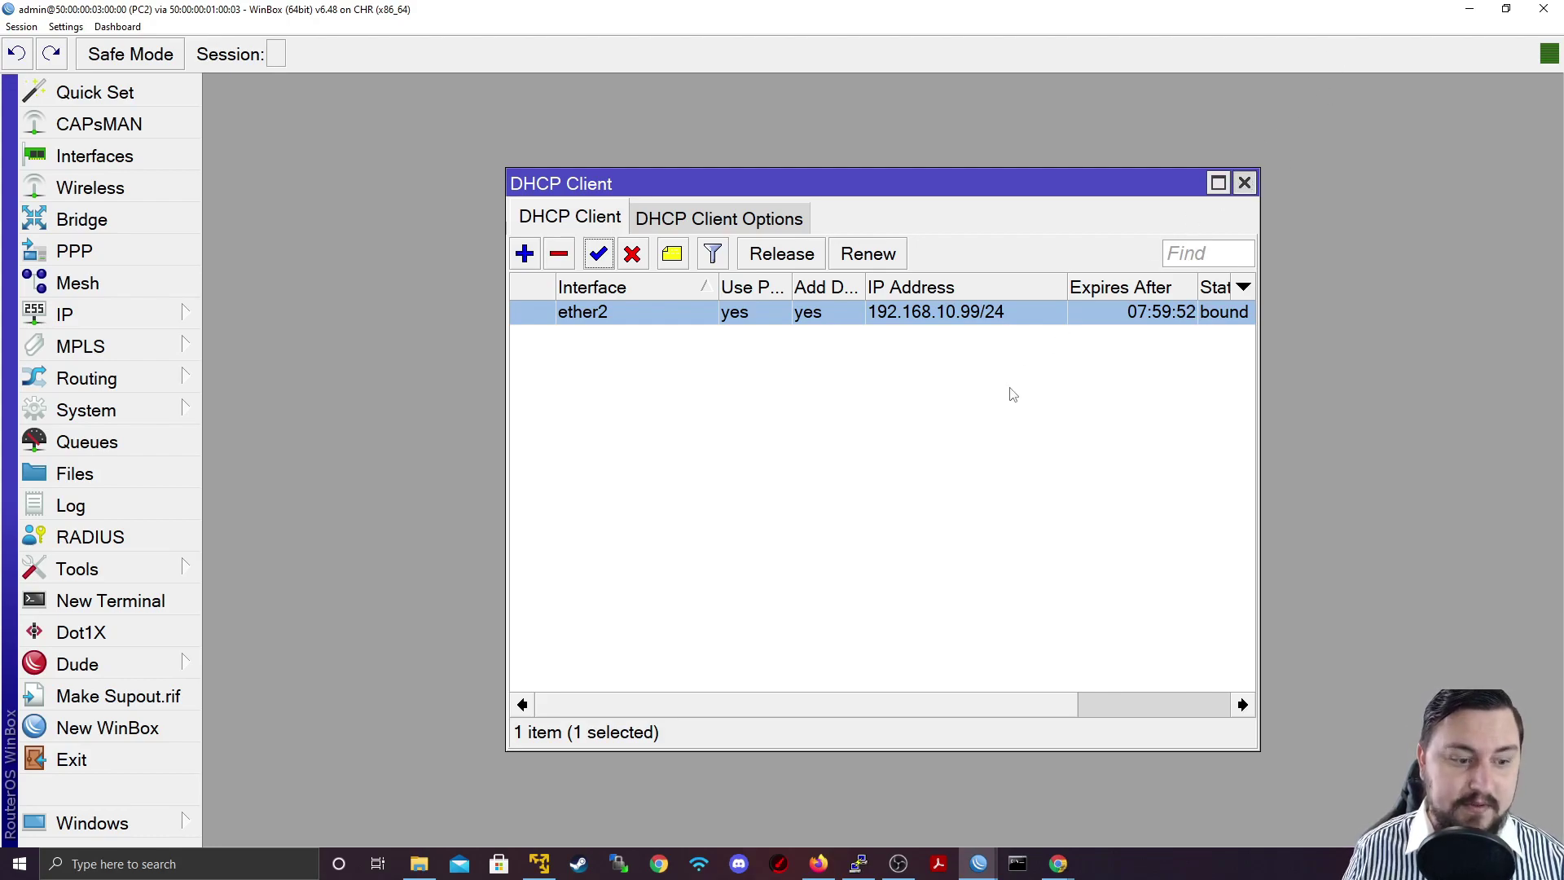
# - Reselect the ether2 client entry and minimise PC2's session, returning to PC1
pyautogui.click(870, 521)
pyautogui.click(815, 319)
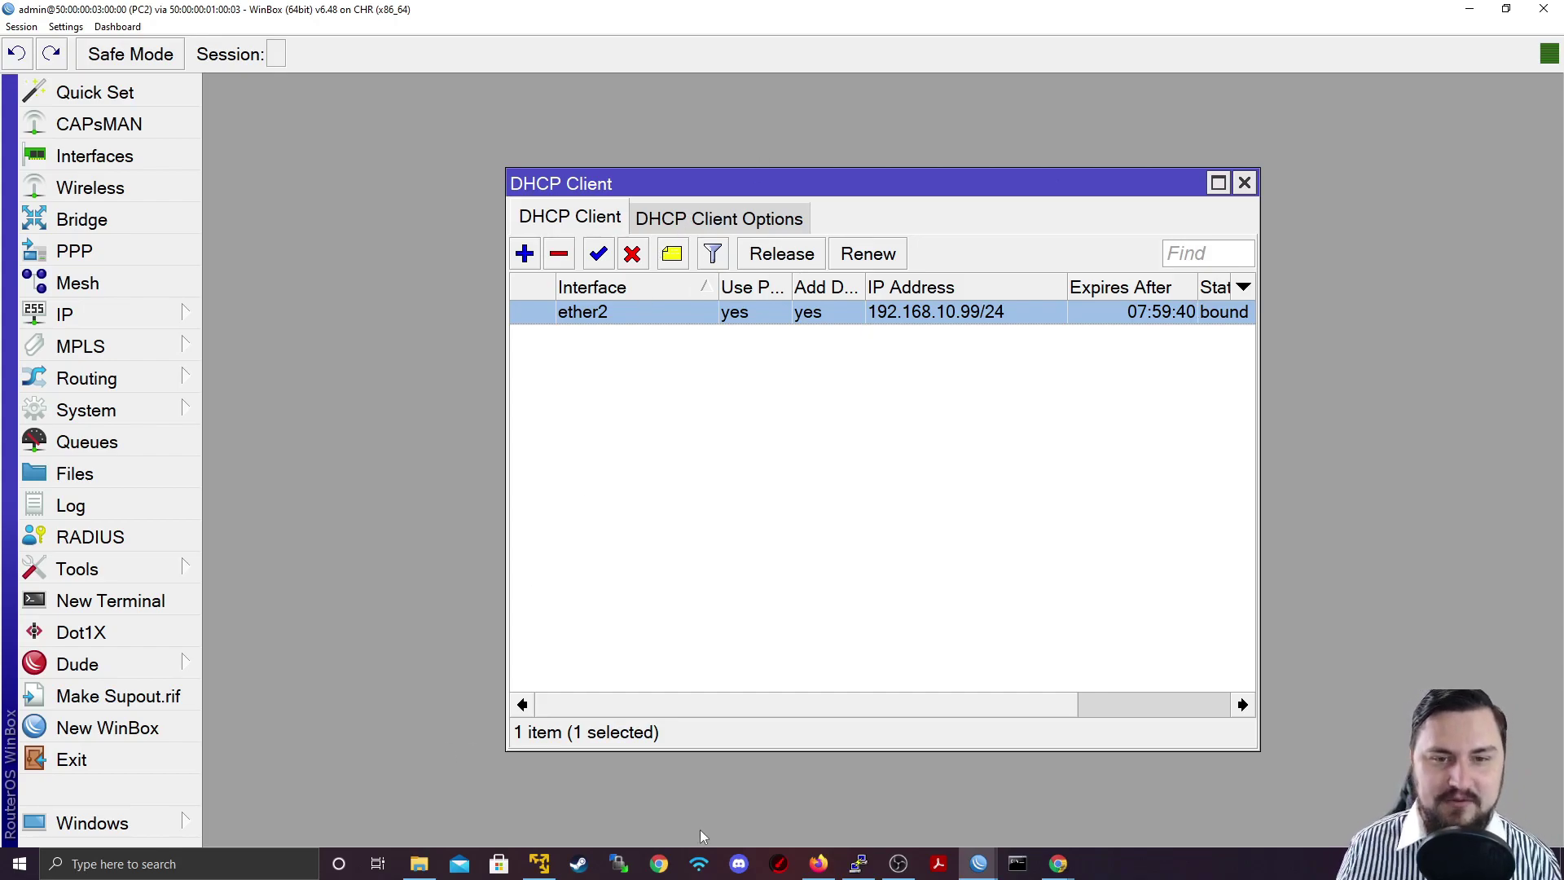
pyautogui.click(1470, 9)
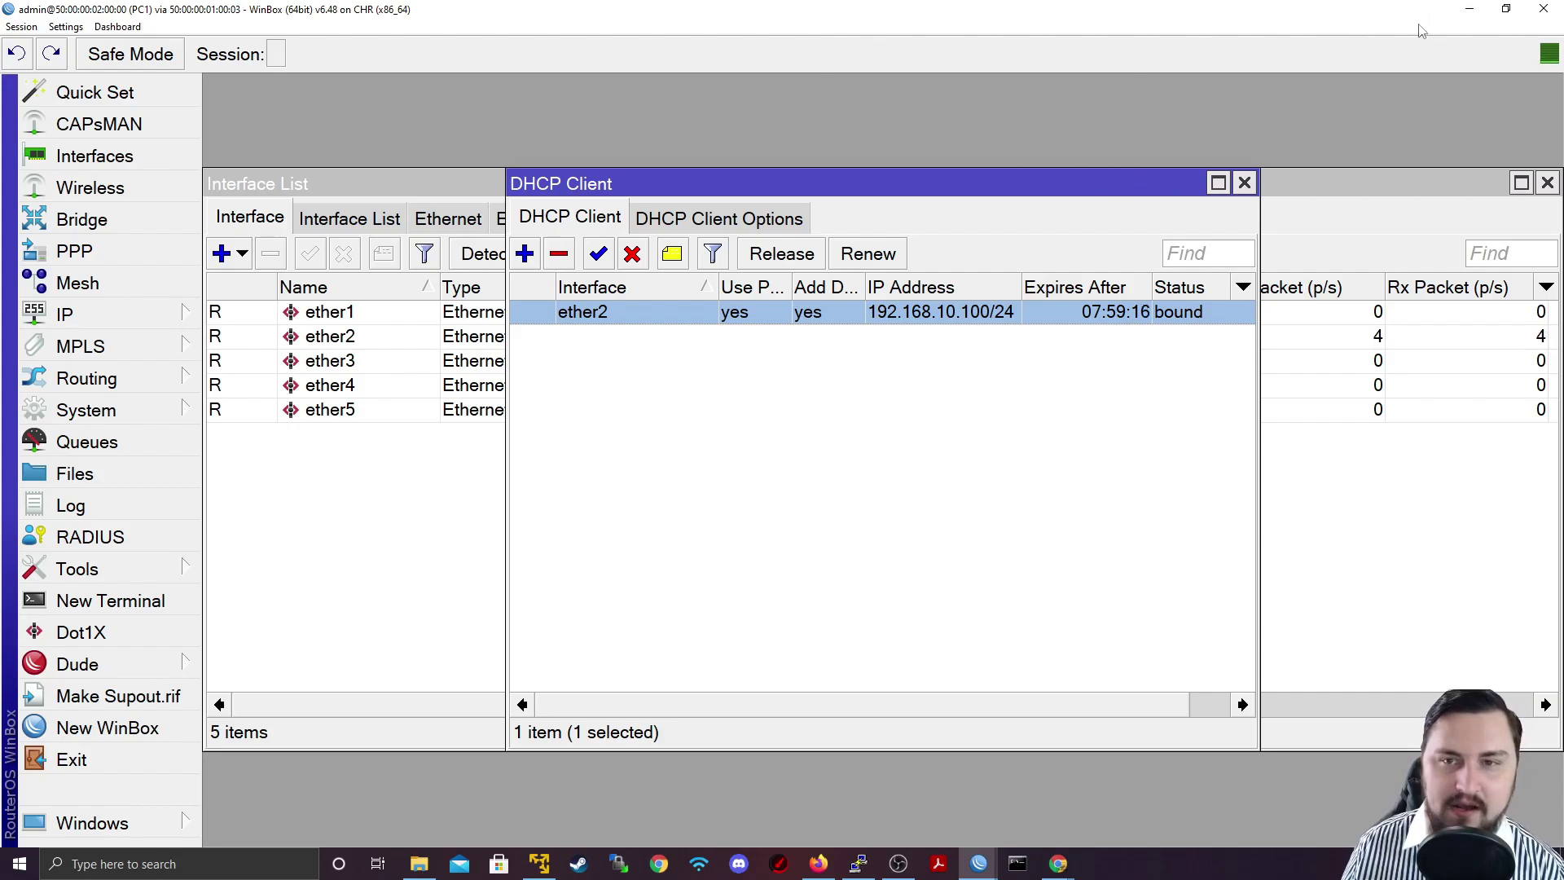
# - Inspect R1's DHCP leases: PC2 at 192.168.10.99 and PC1 at 192.168.10.100, both bound
pyautogui.click(1470, 9)
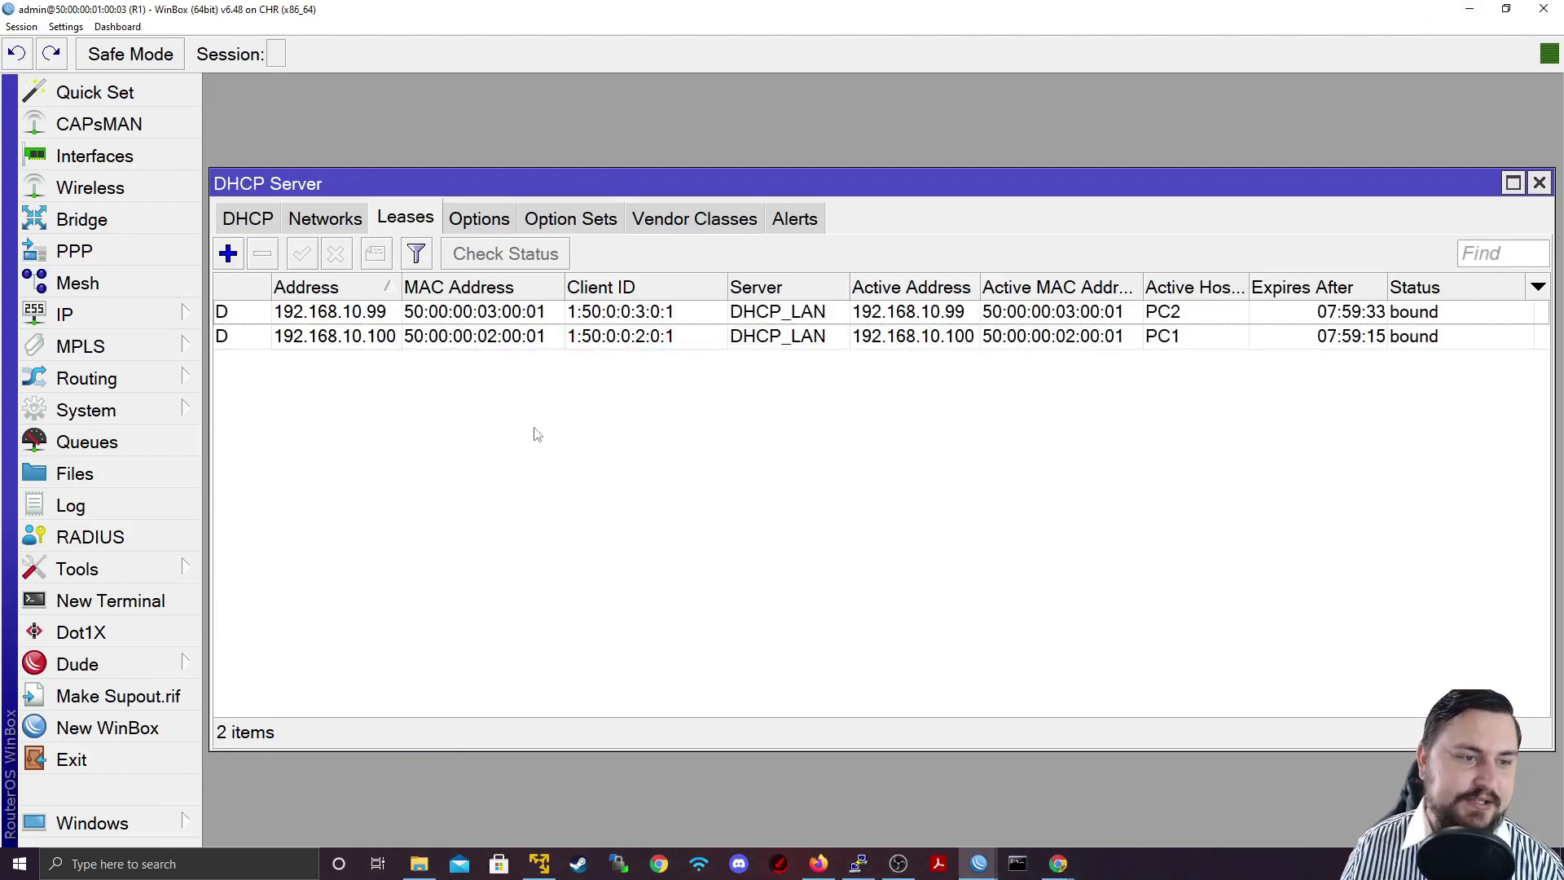
pyautogui.click(541, 340)
pyautogui.click(518, 316)
pyautogui.click(470, 341)
pyautogui.click(435, 313)
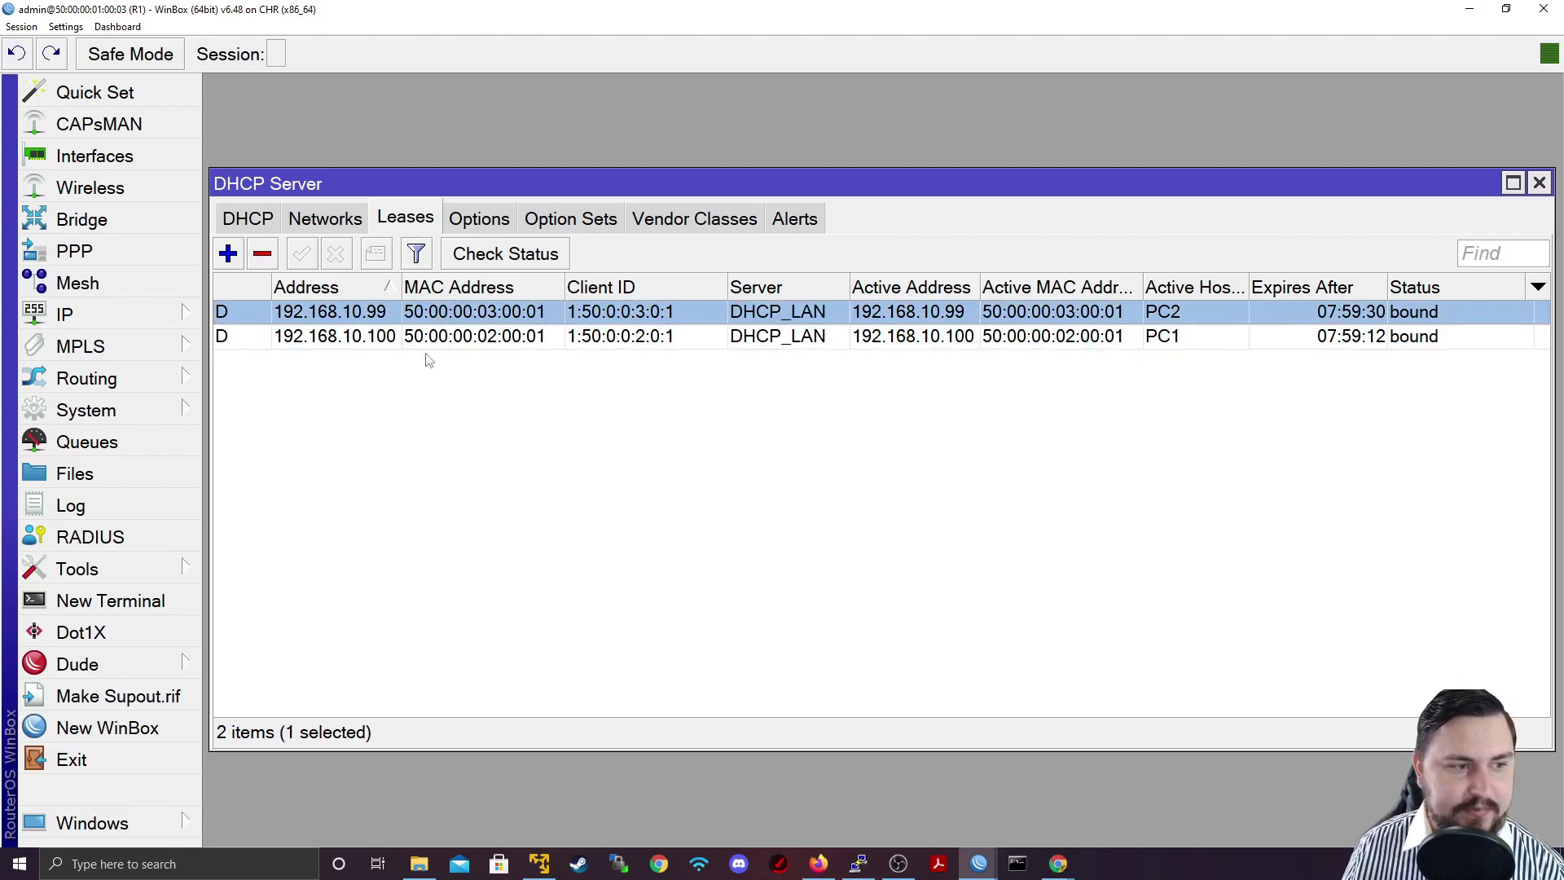
pyautogui.click(419, 337)
pyautogui.click(407, 317)
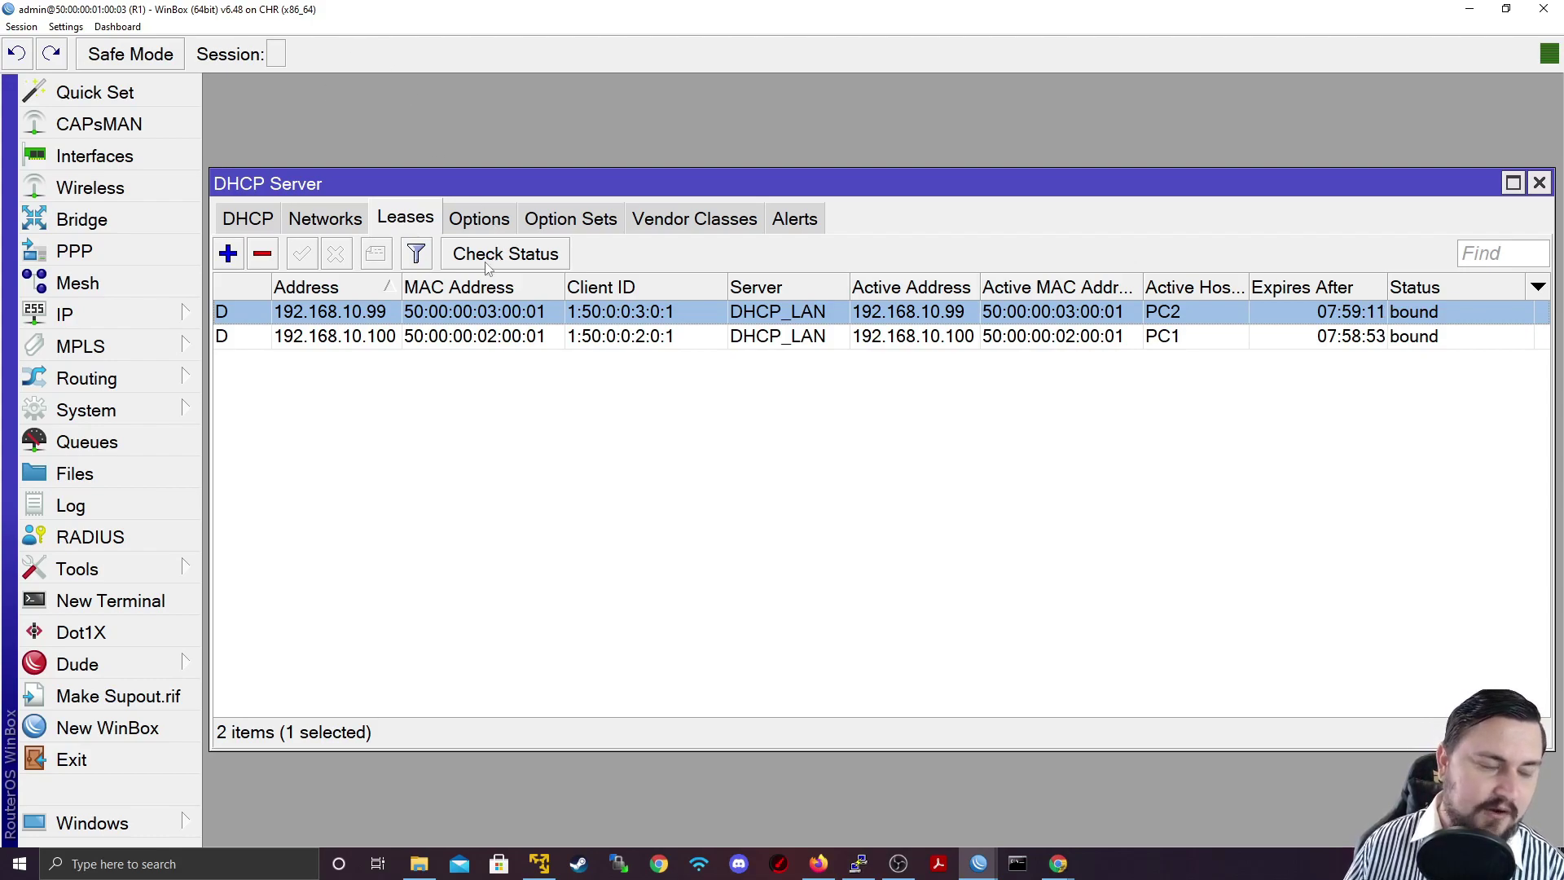
pyautogui.click(518, 259)
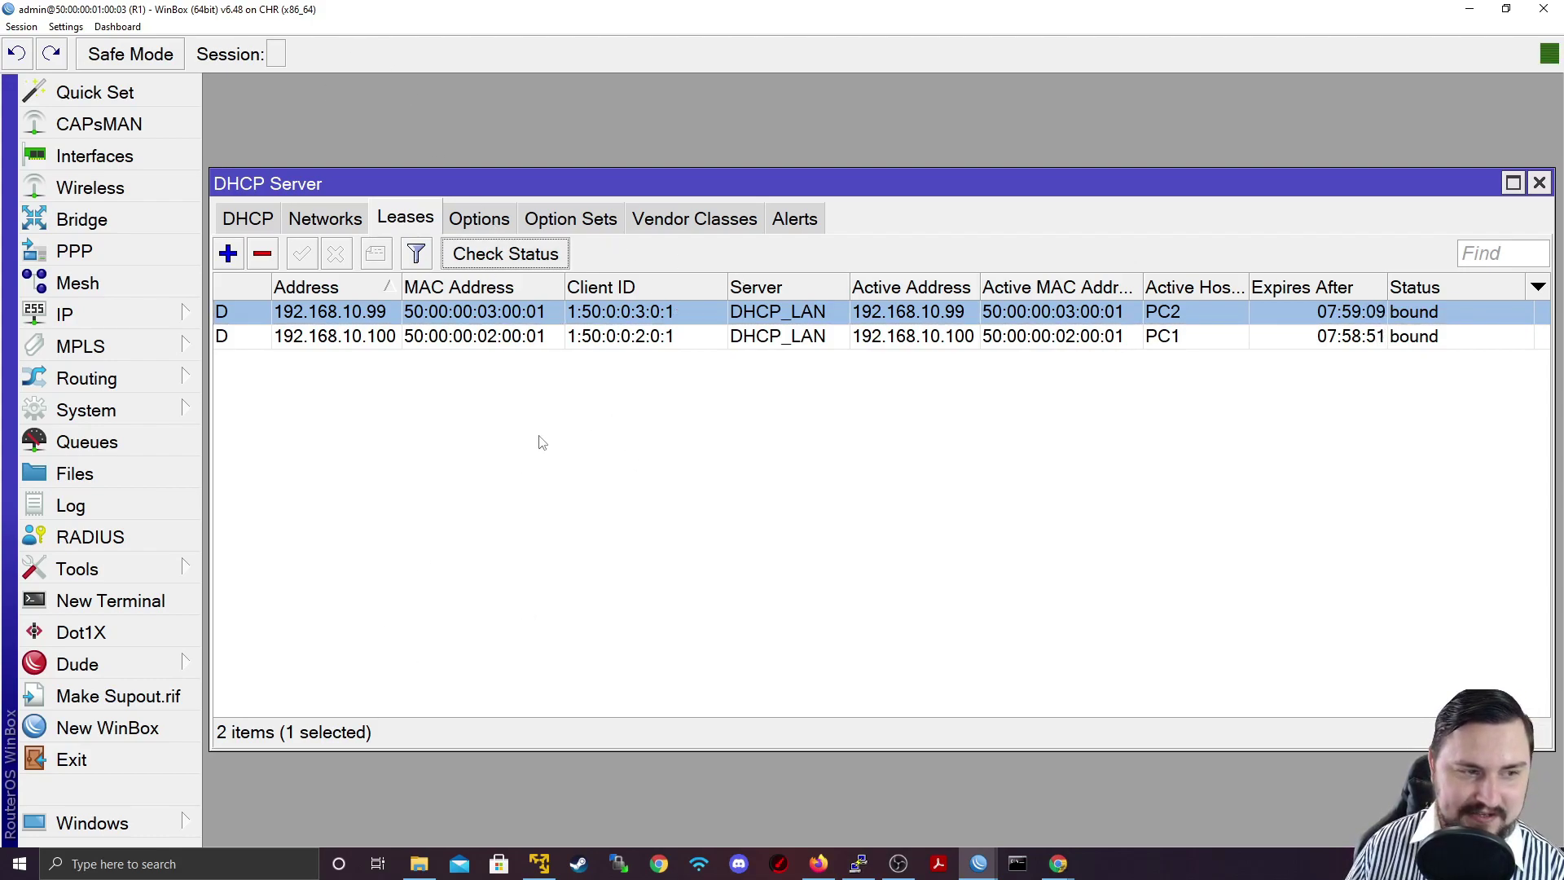
pyautogui.click(590, 331)
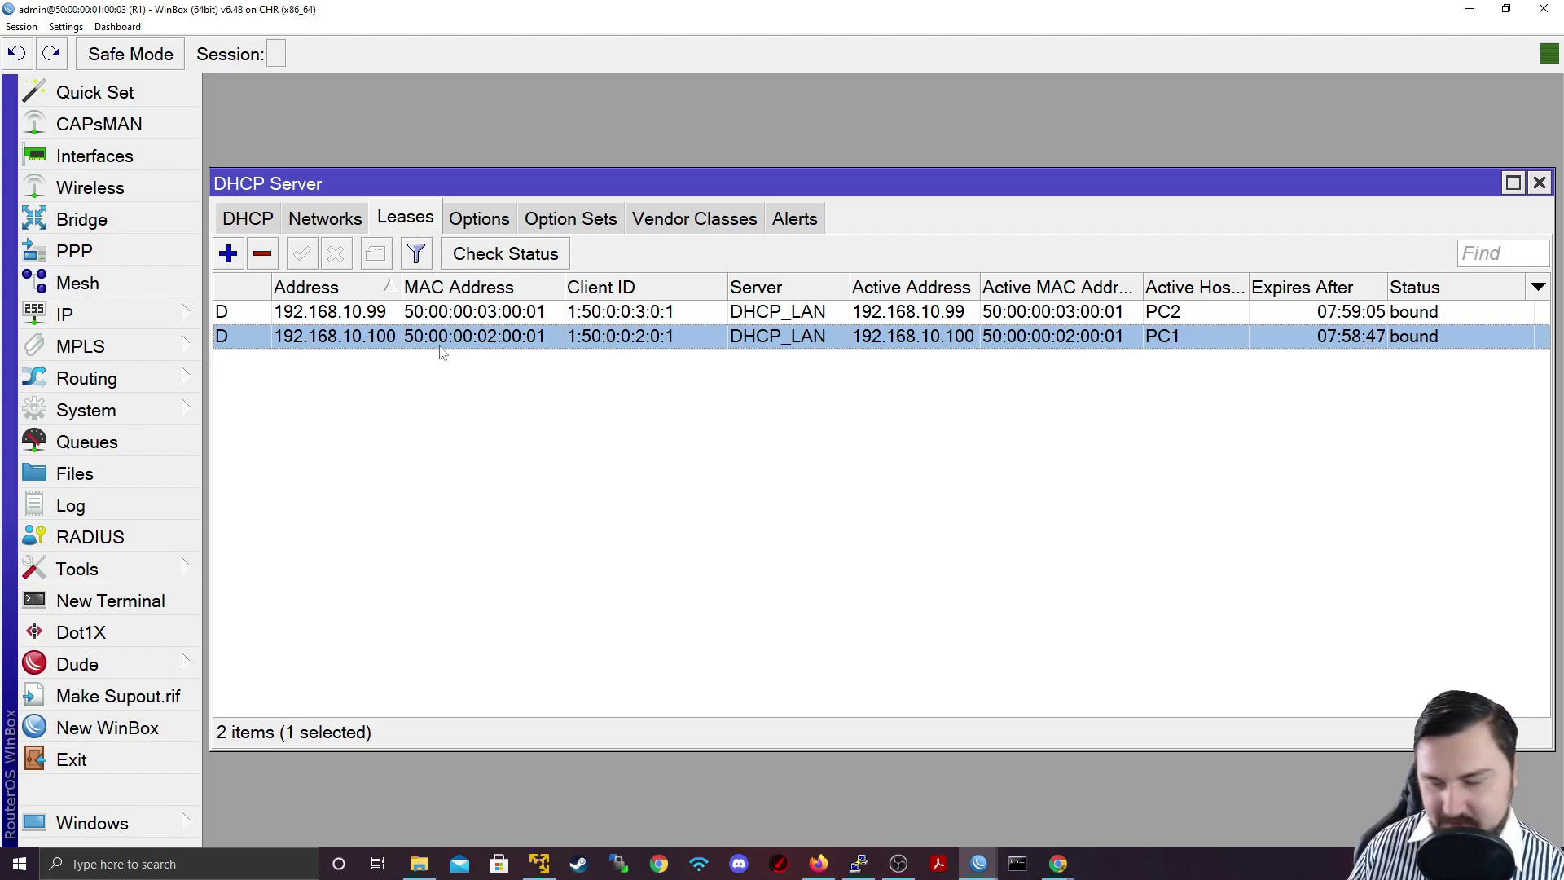
# - Copy PC2's 192.168.10.99 lease into a new lease entry
pyautogui.doubleClick(336, 318)
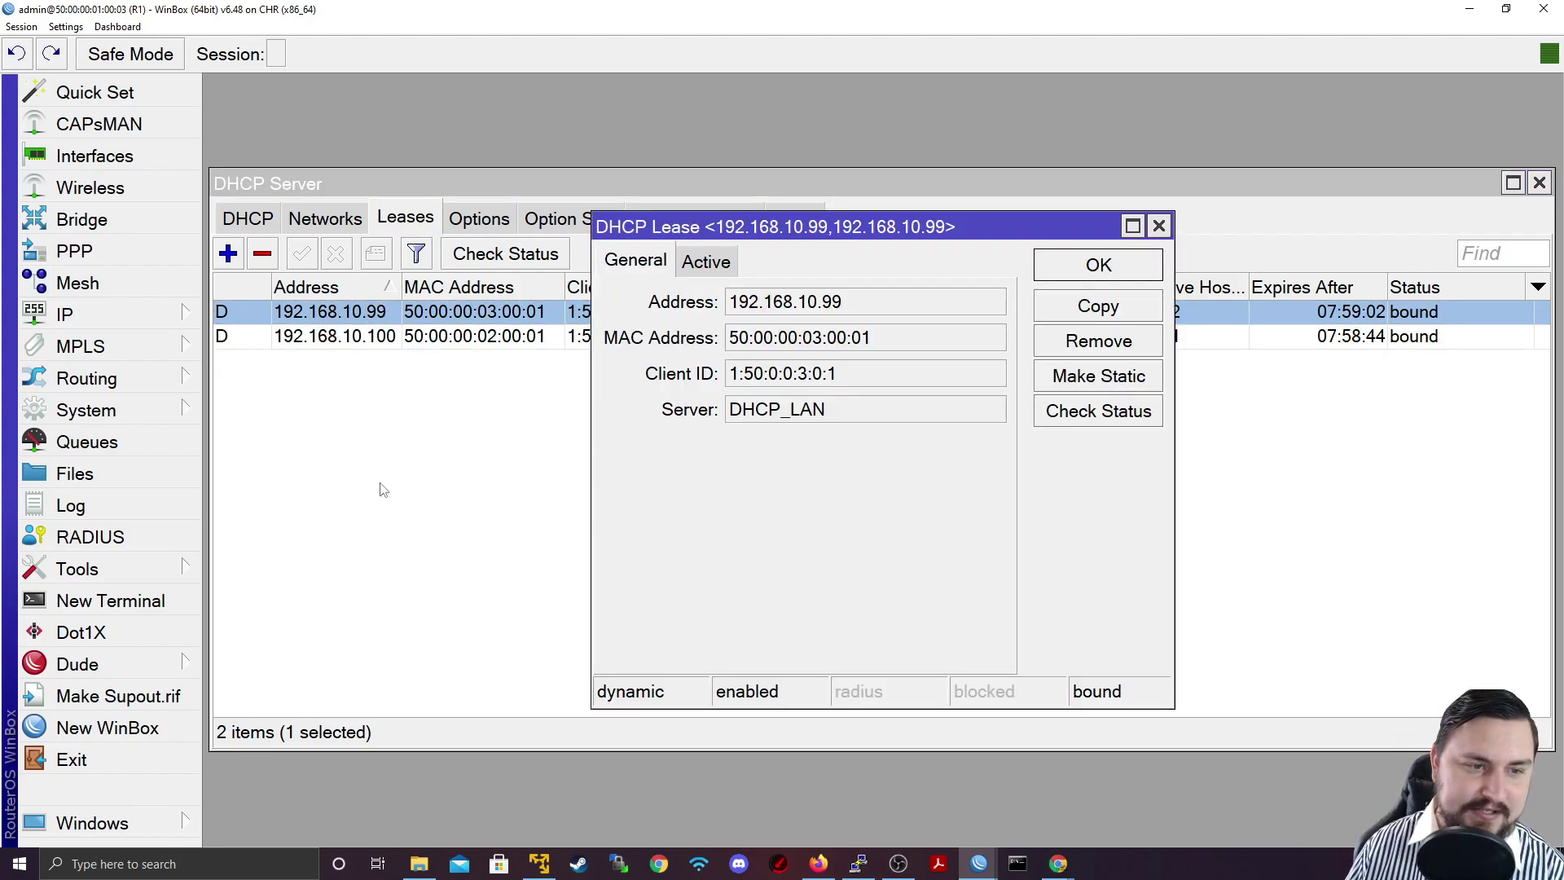
pyautogui.click(1095, 308)
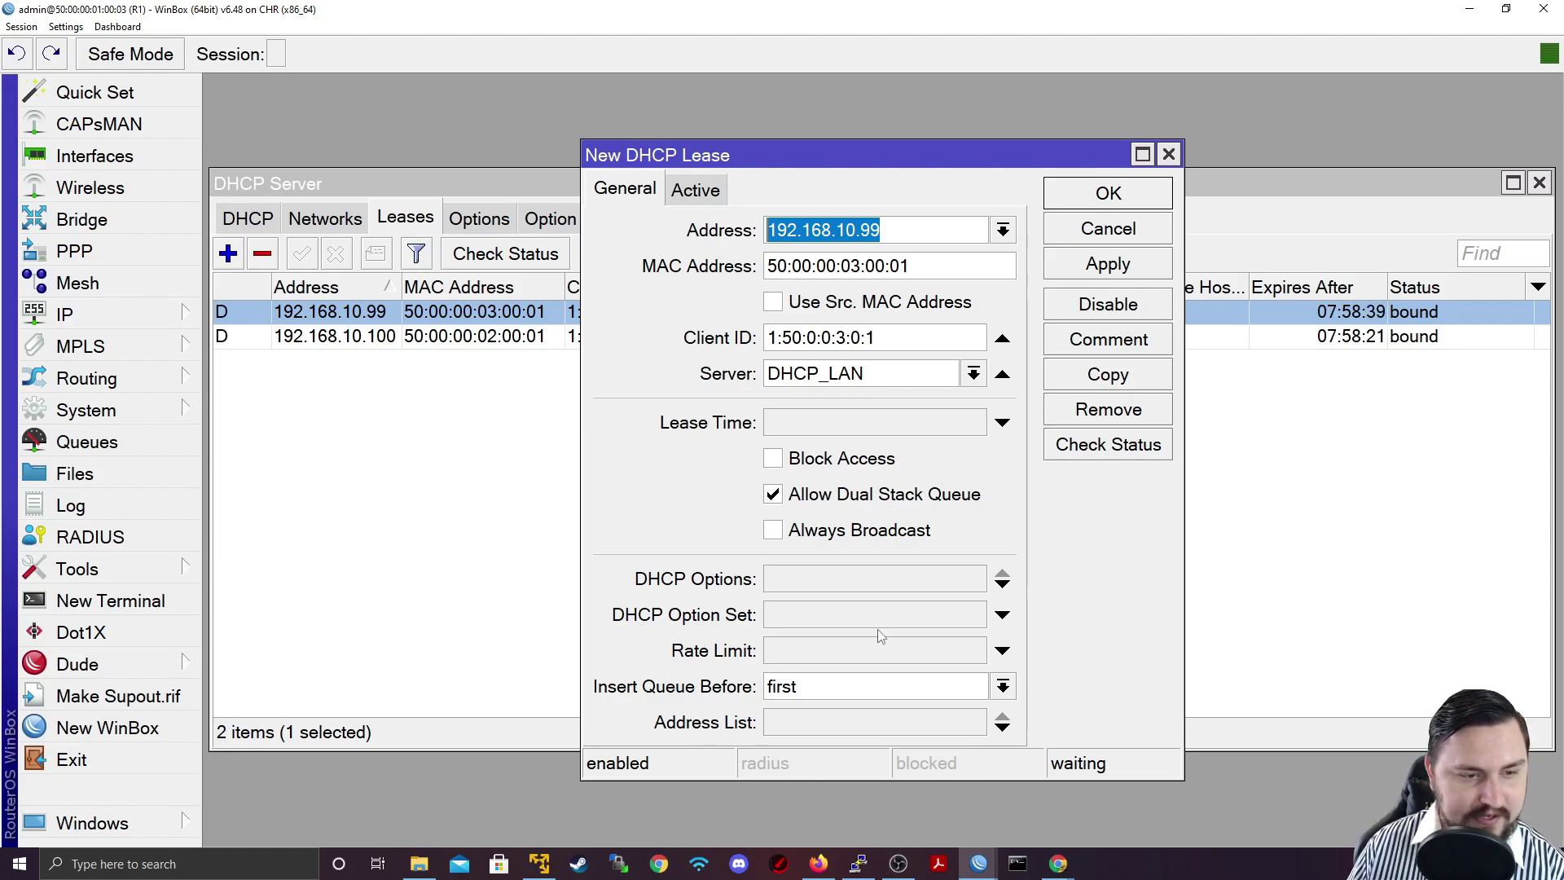
pyautogui.click(692, 190)
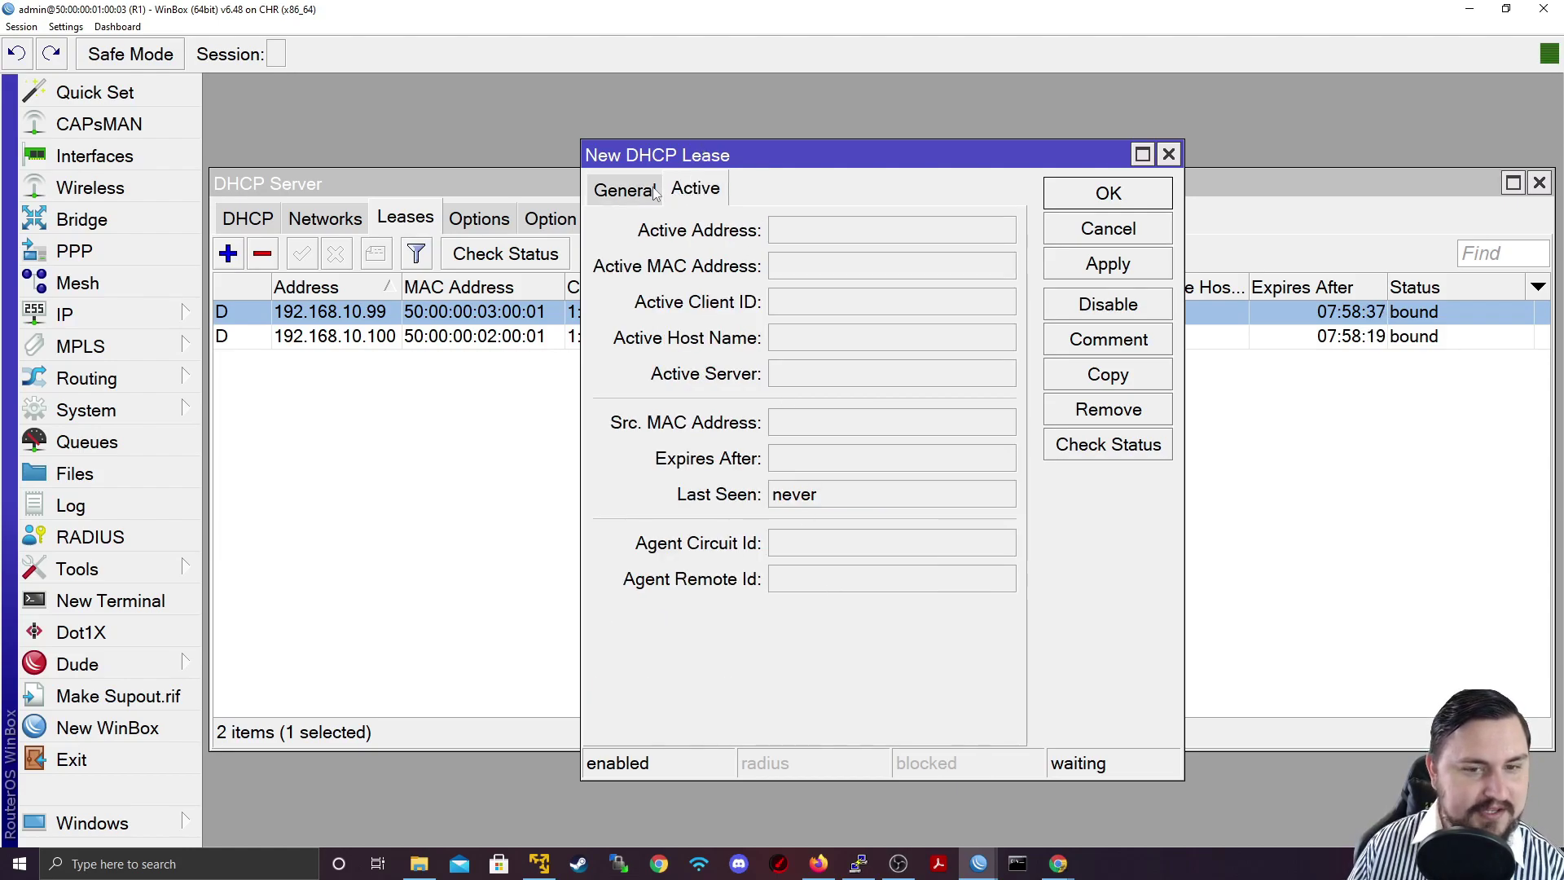
pyautogui.click(655, 192)
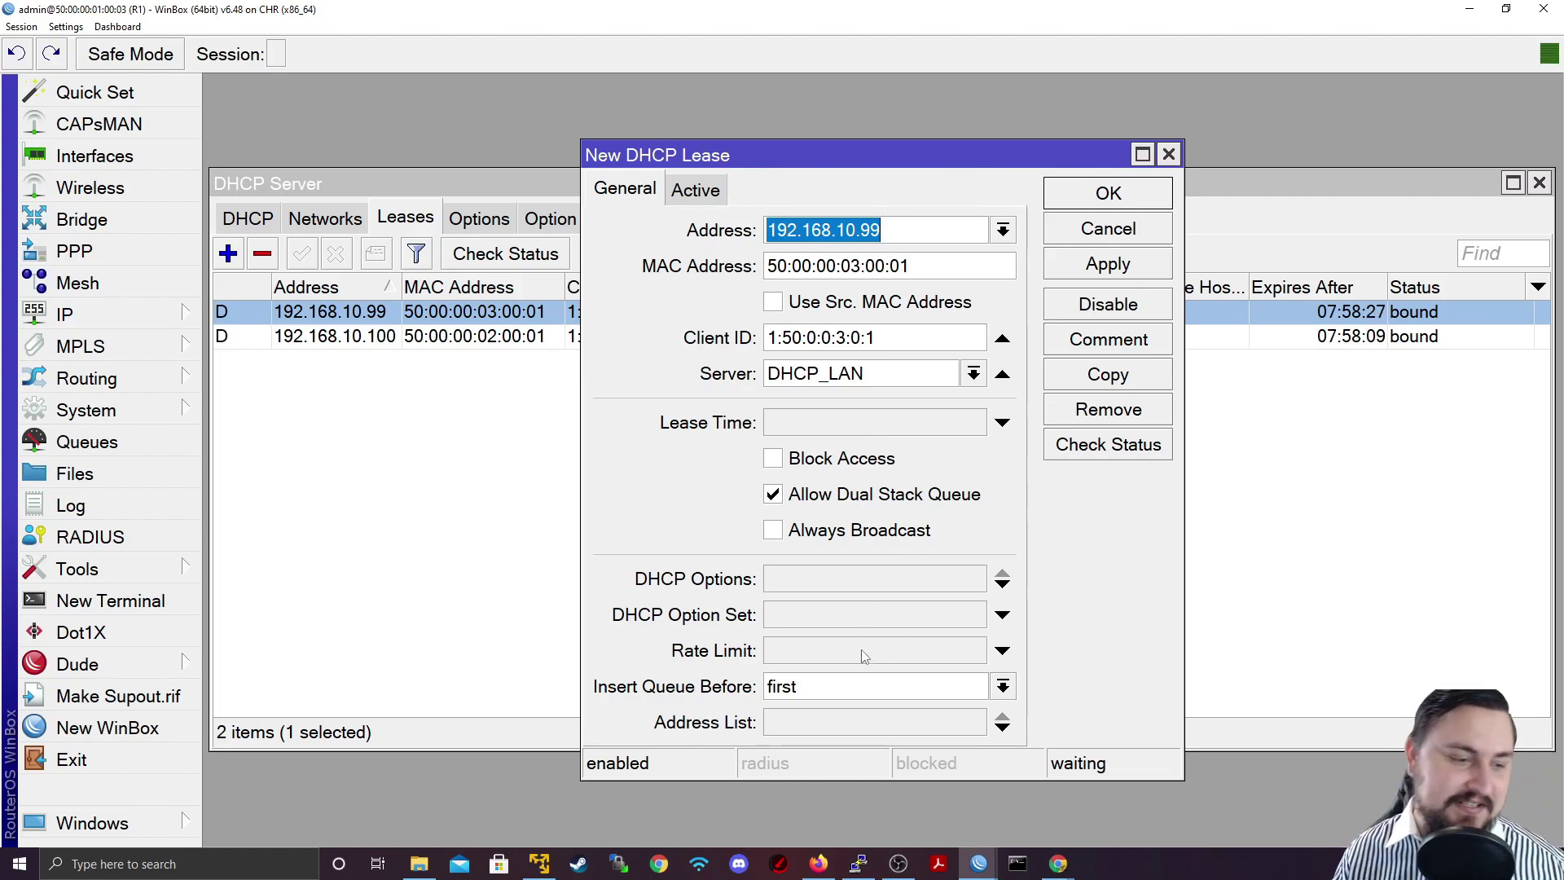
# - Give the new static lease a 100k rate limit, save it, and switch to PC1's window
pyautogui.click(796, 652)
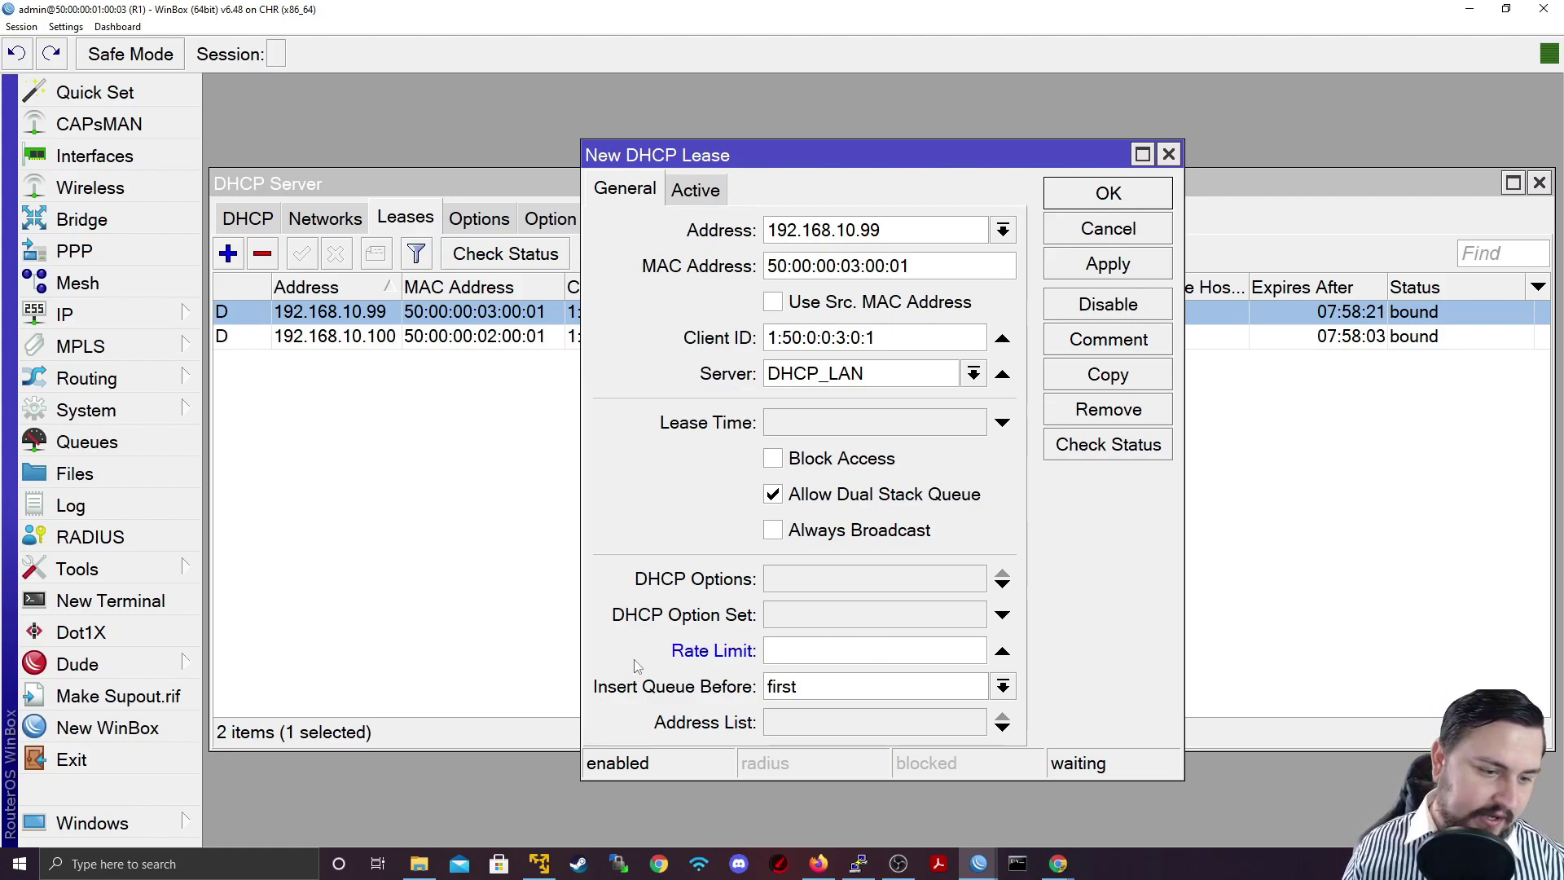
pyautogui.click(1002, 651)
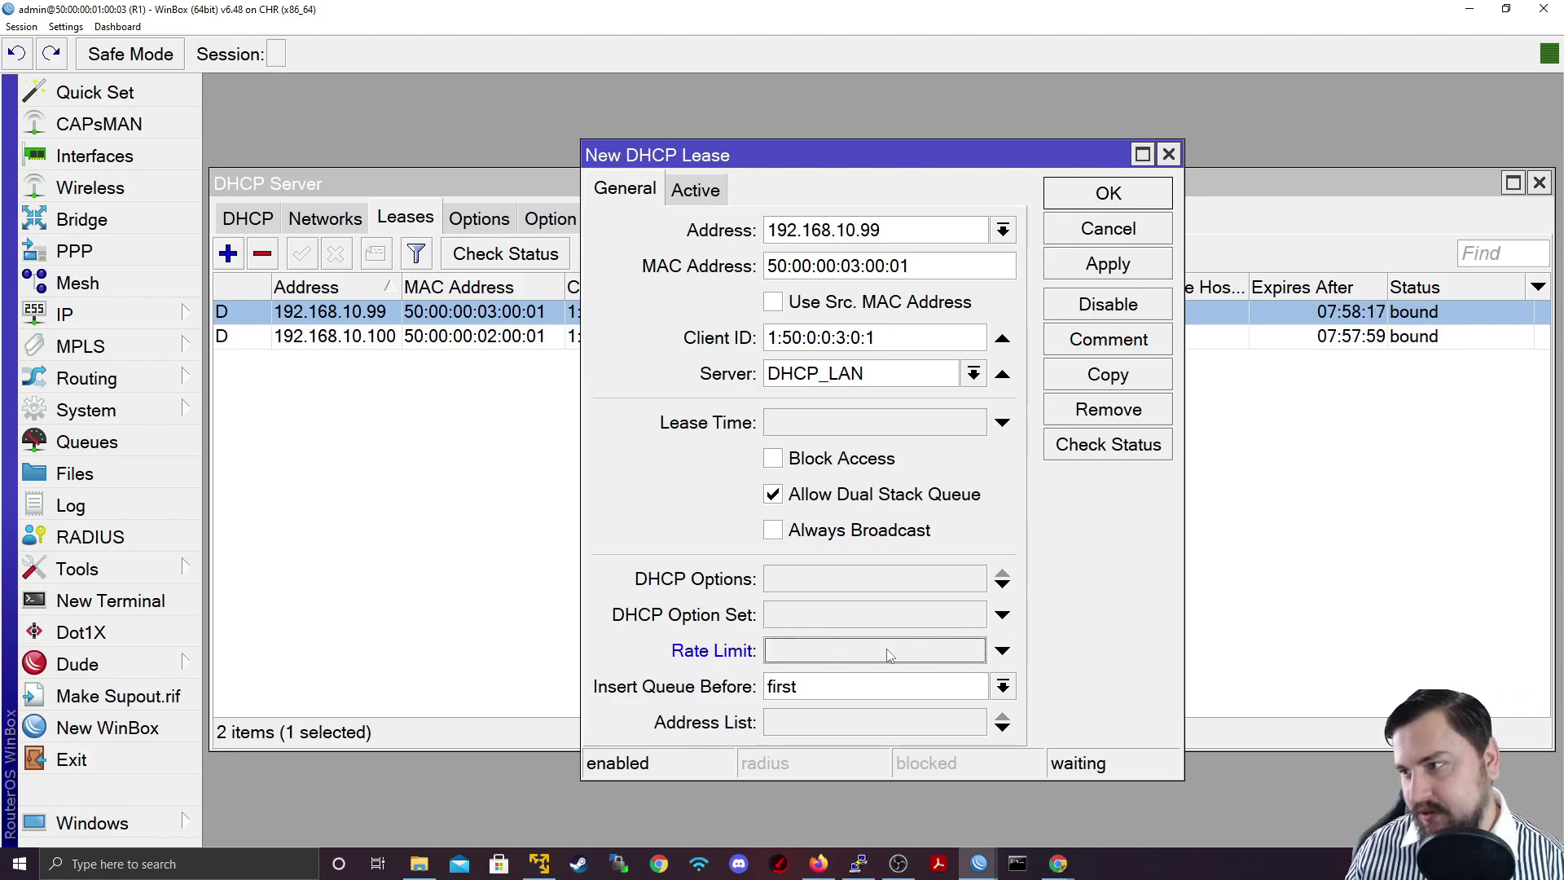
pyautogui.click(828, 654)
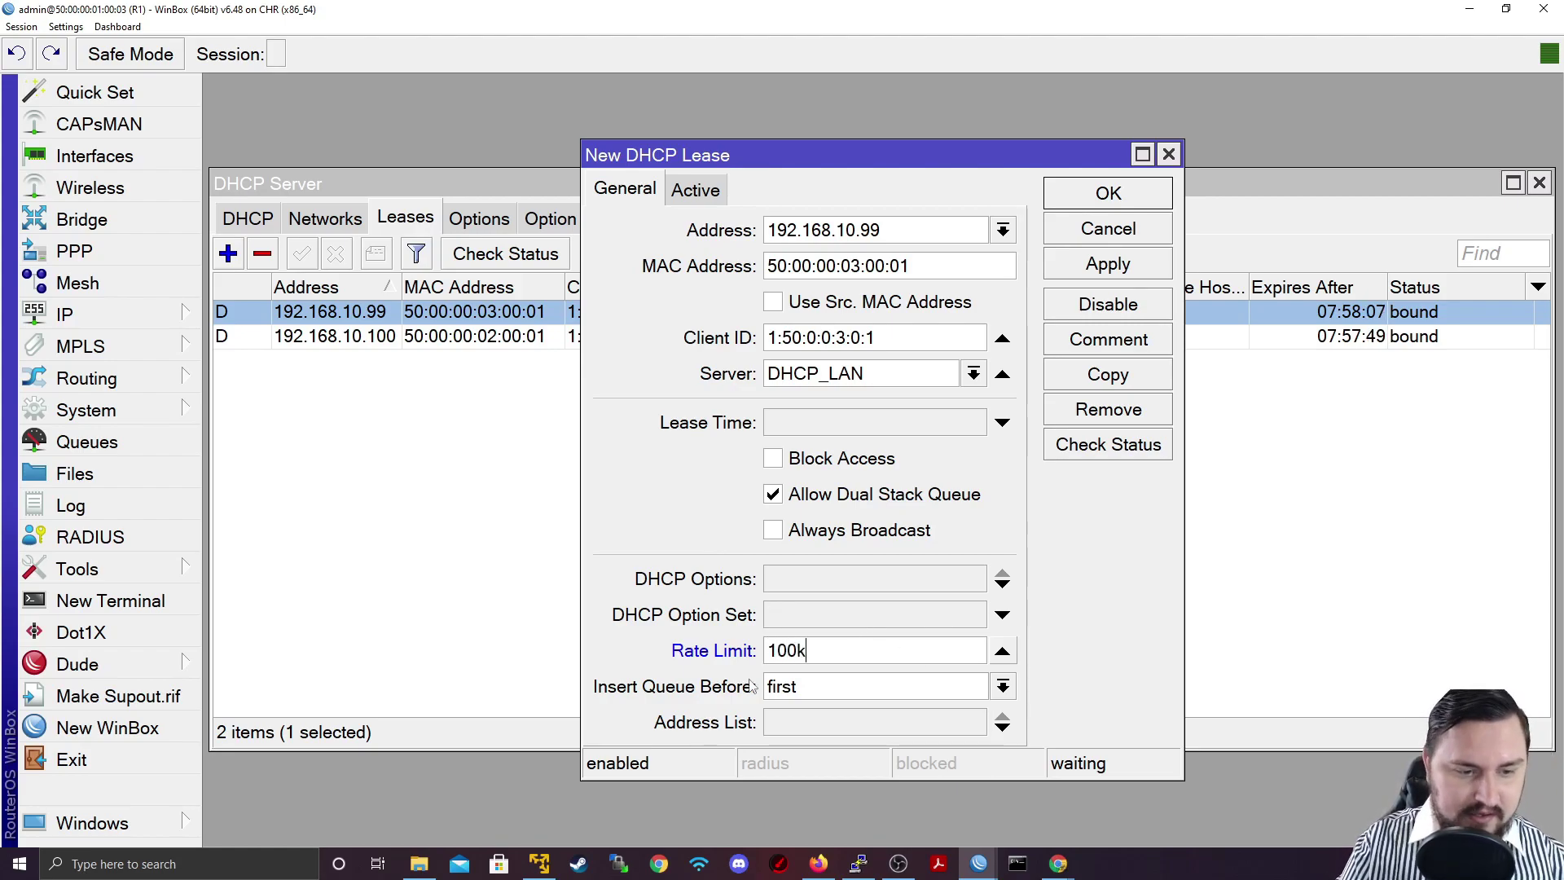
pyautogui.write('bps')
pyautogui.press('Tab')
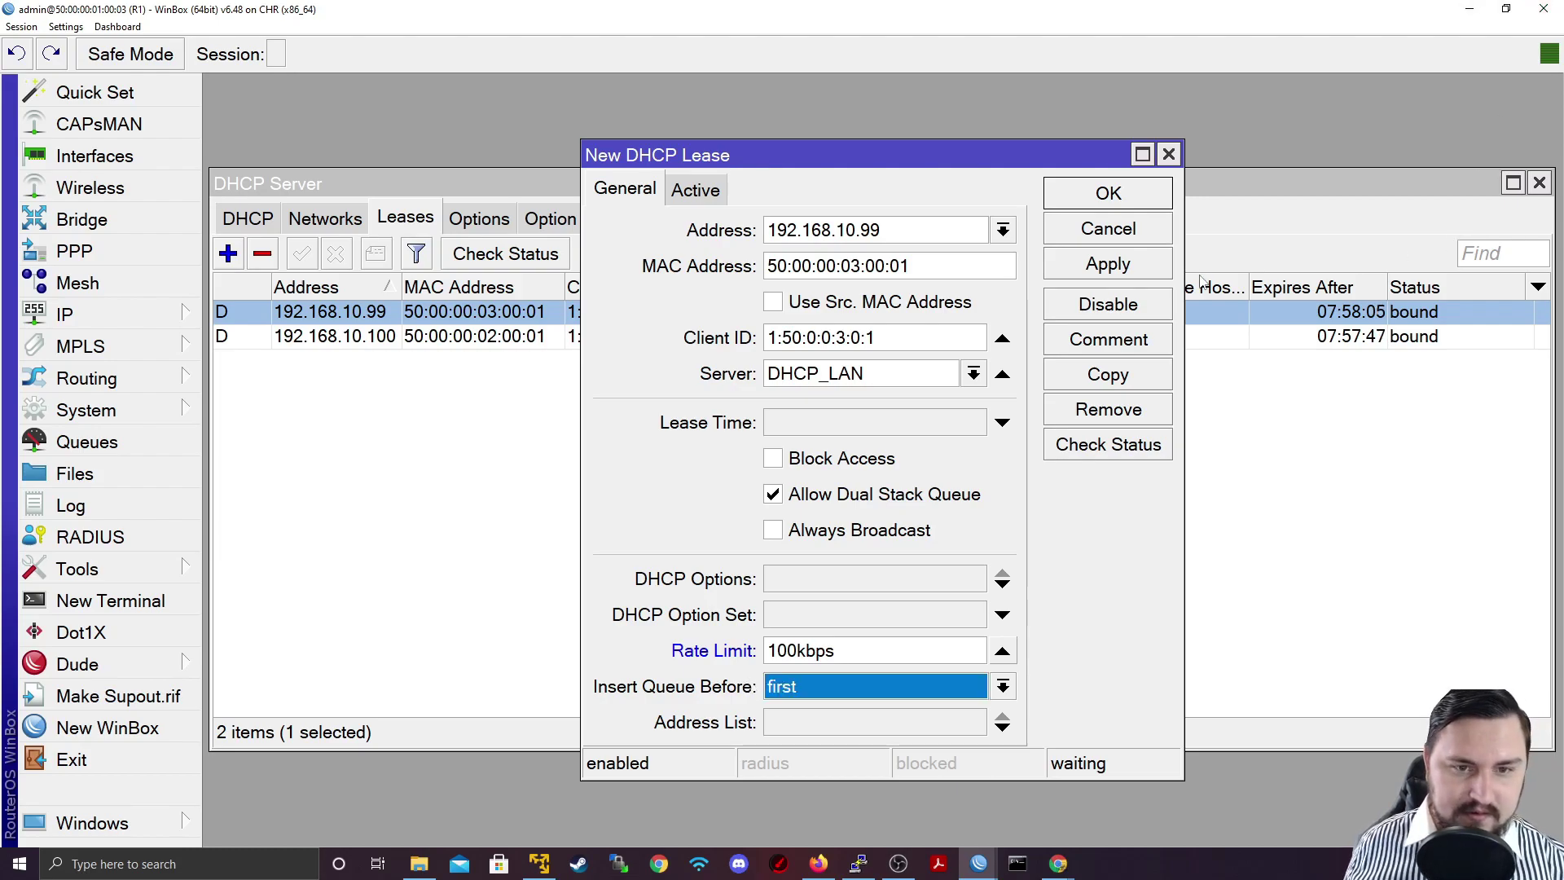
pyautogui.press('Return')
pyautogui.press('Return')
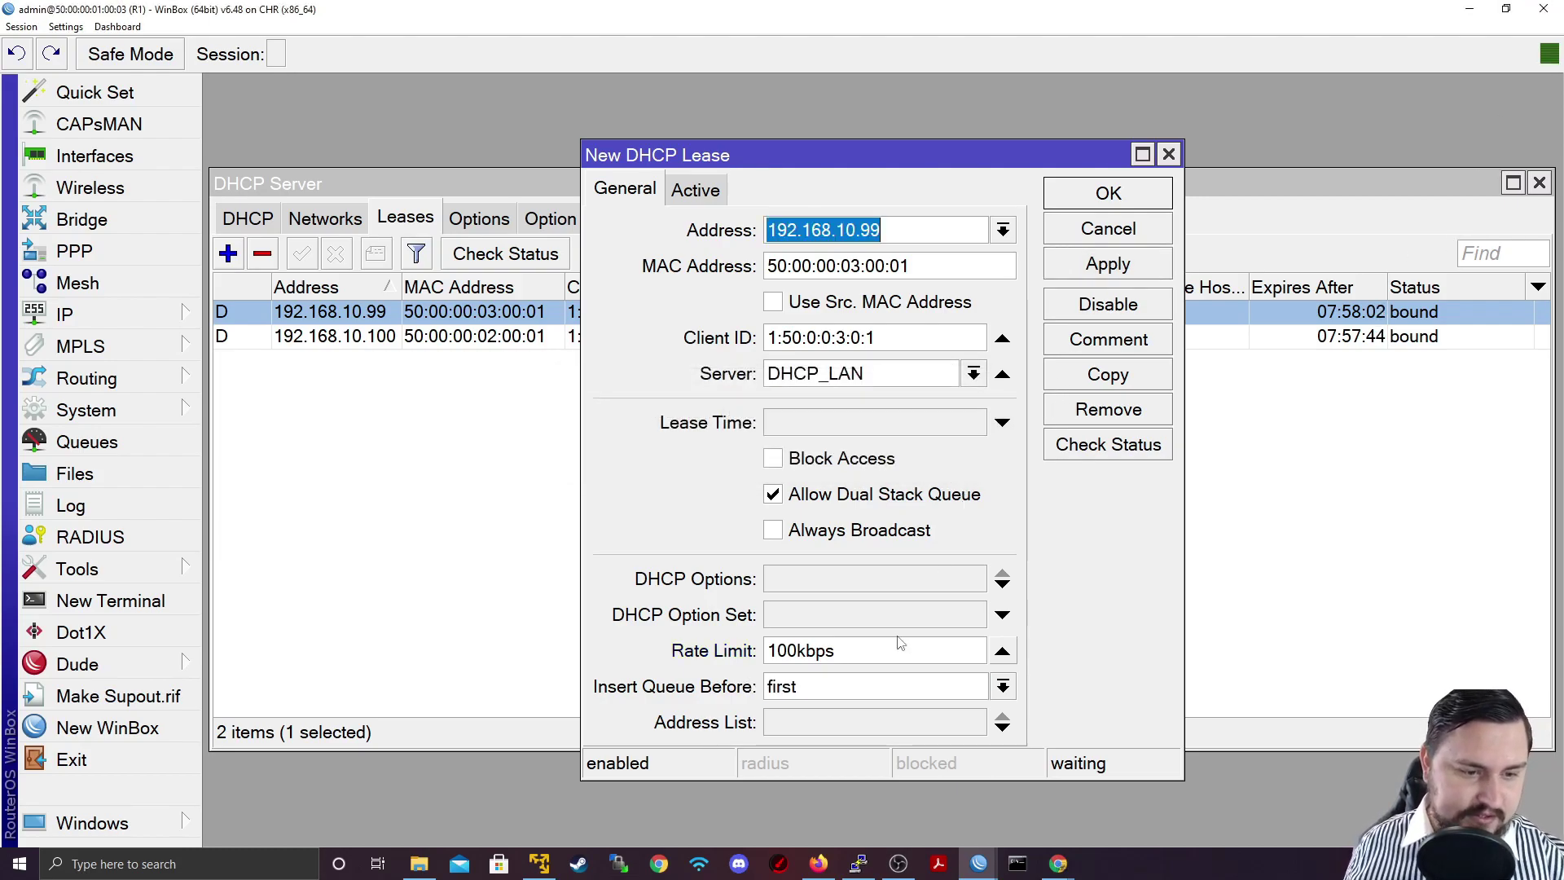
pyautogui.click(901, 645)
pyautogui.press('BackSpace')
pyautogui.press('BackSpace')
pyautogui.press('BackSpace')
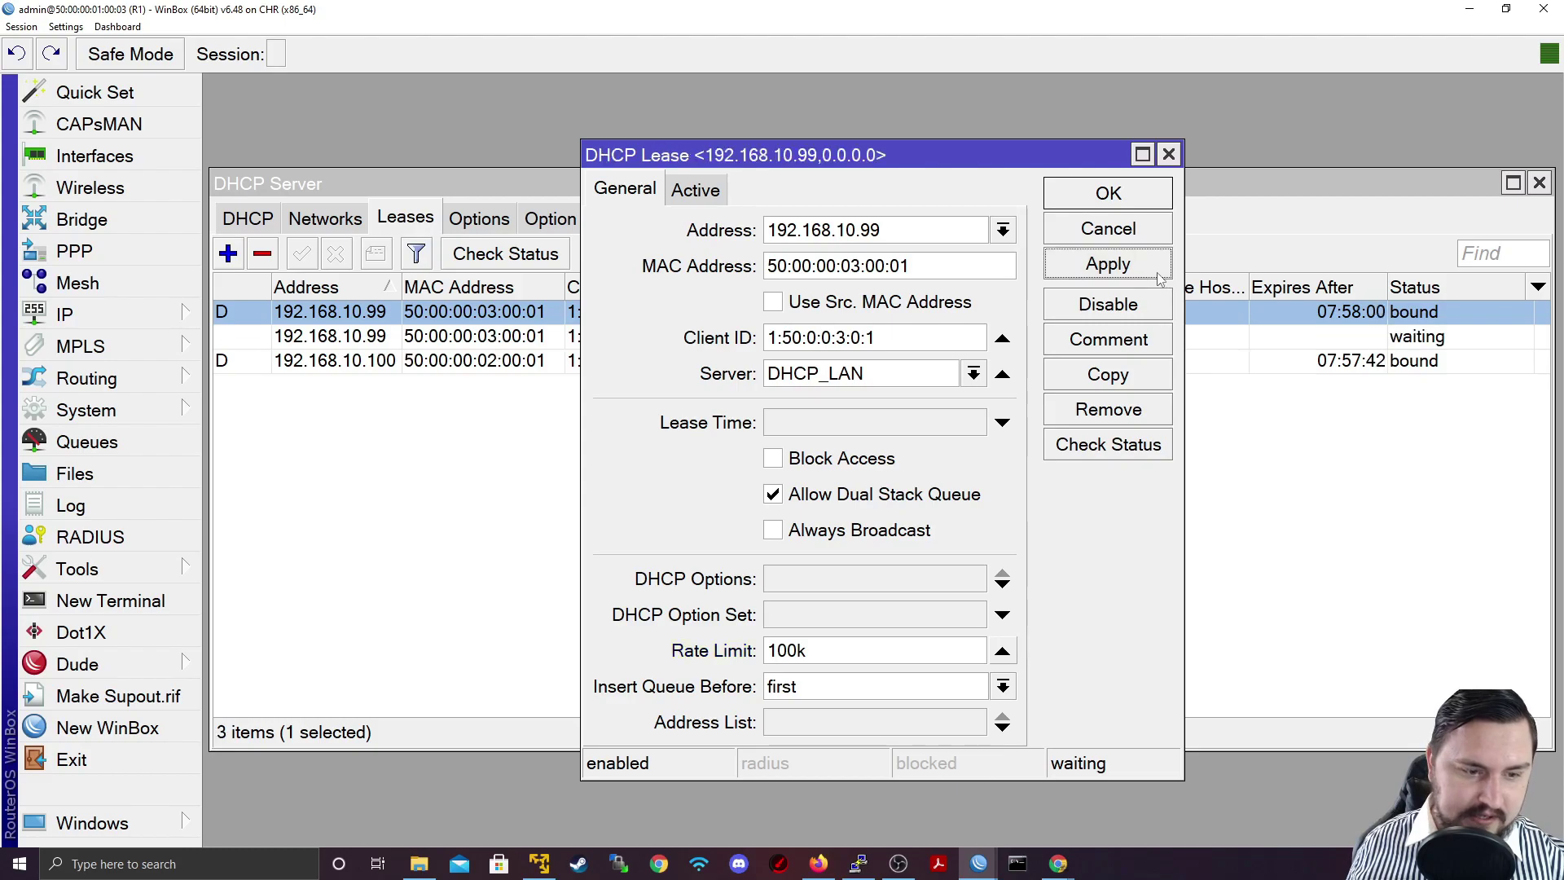
pyautogui.click(1158, 277)
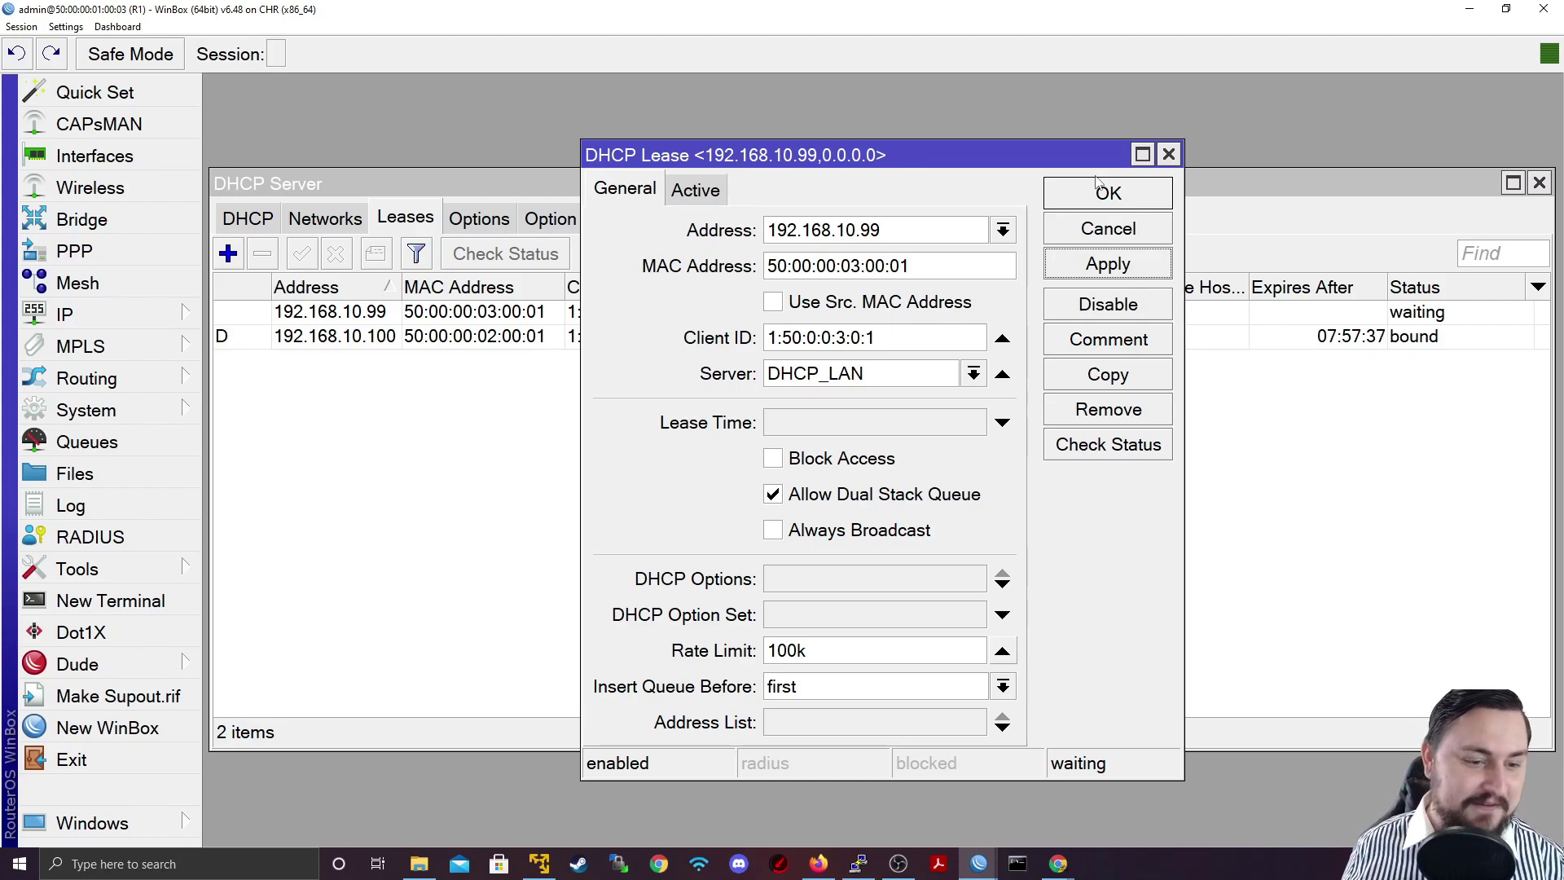
pyautogui.hotkey('alt', 'Tab')
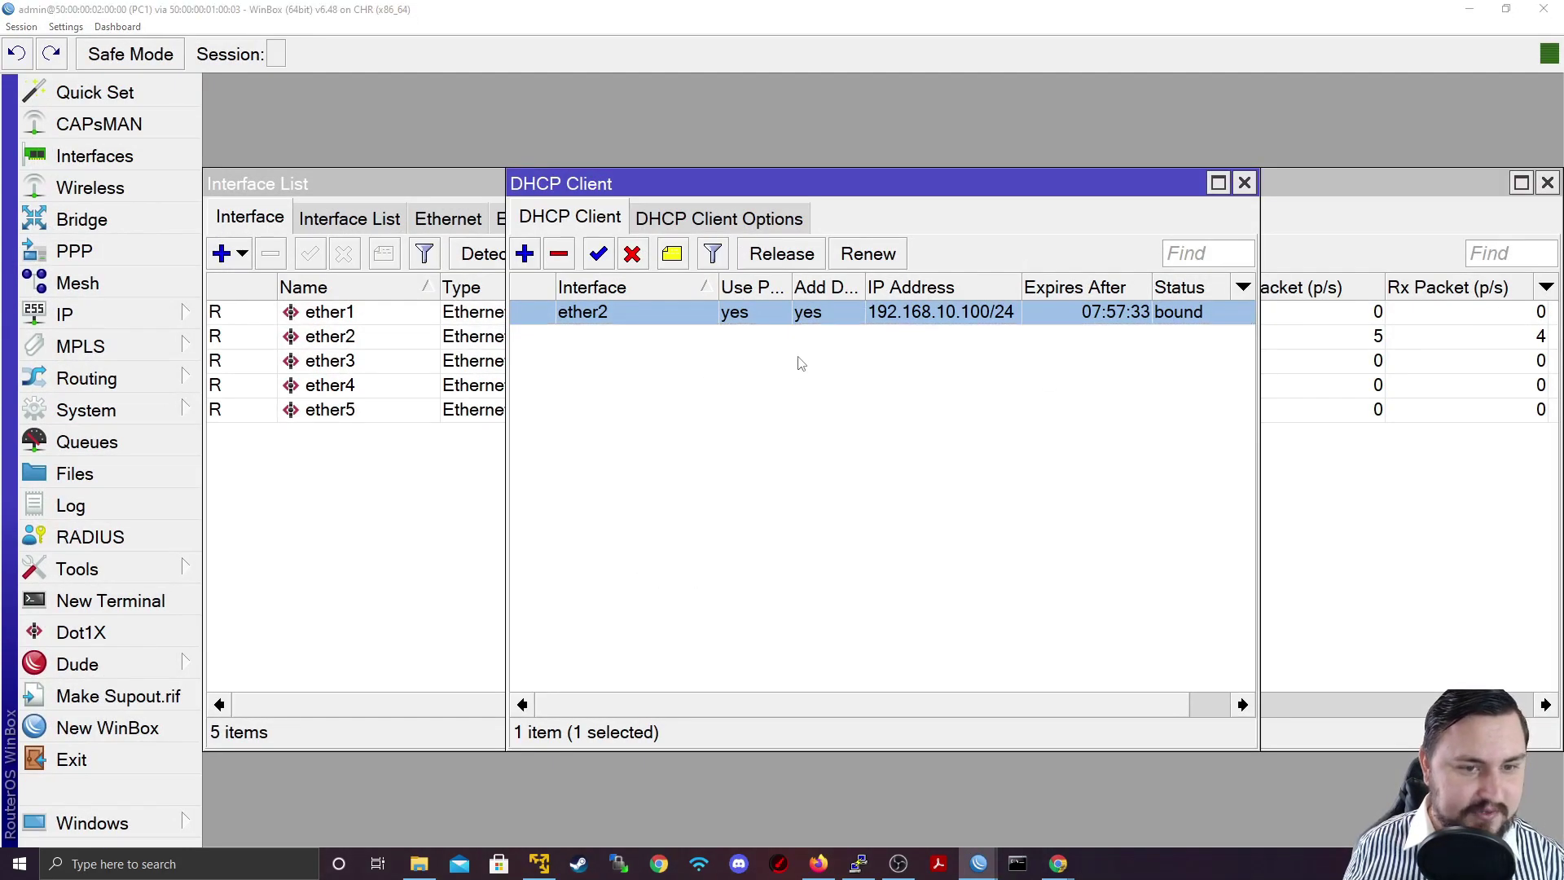
# - Renew PC2's ether2 DHCP client to 192.168.10.99/24, then minimise PC2's window
pyautogui.hotkey('alt', 'Tab')
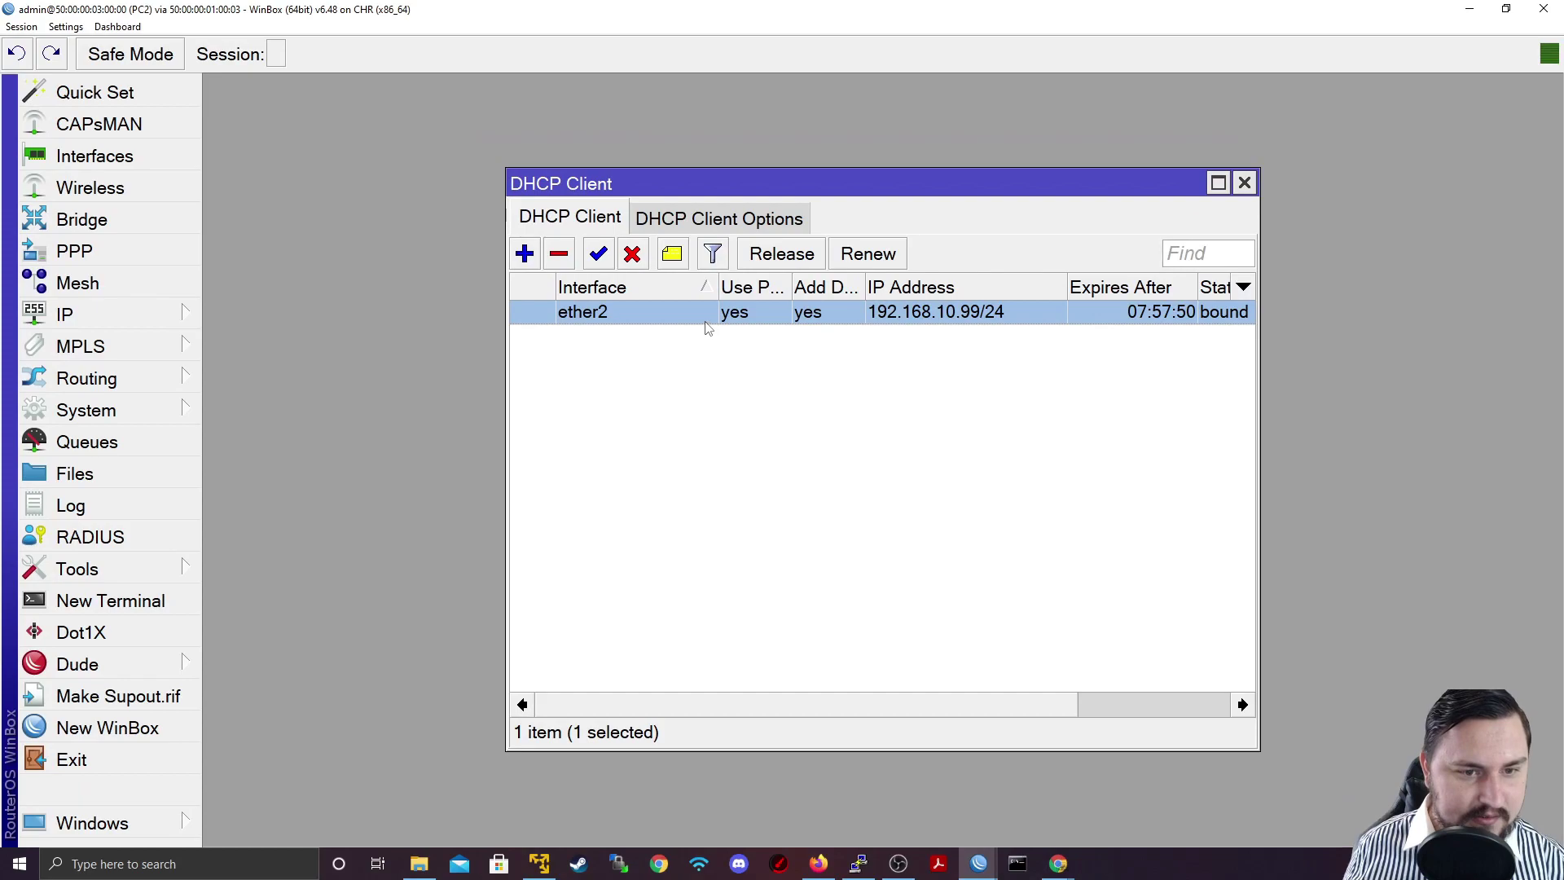
pyautogui.click(631, 256)
pyautogui.click(598, 255)
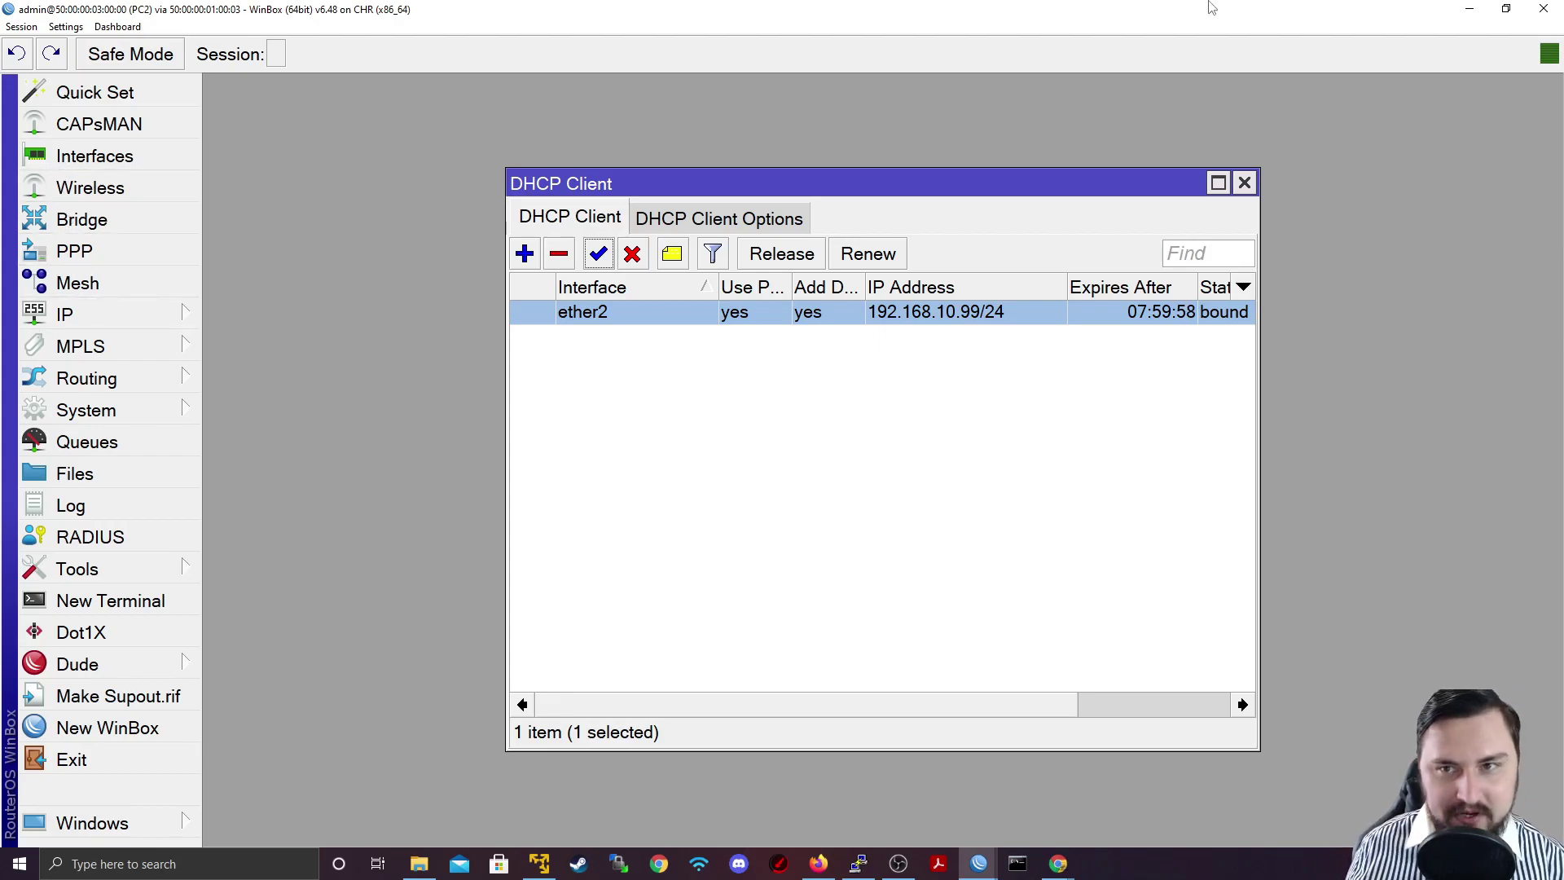
pyautogui.click(1475, 8)
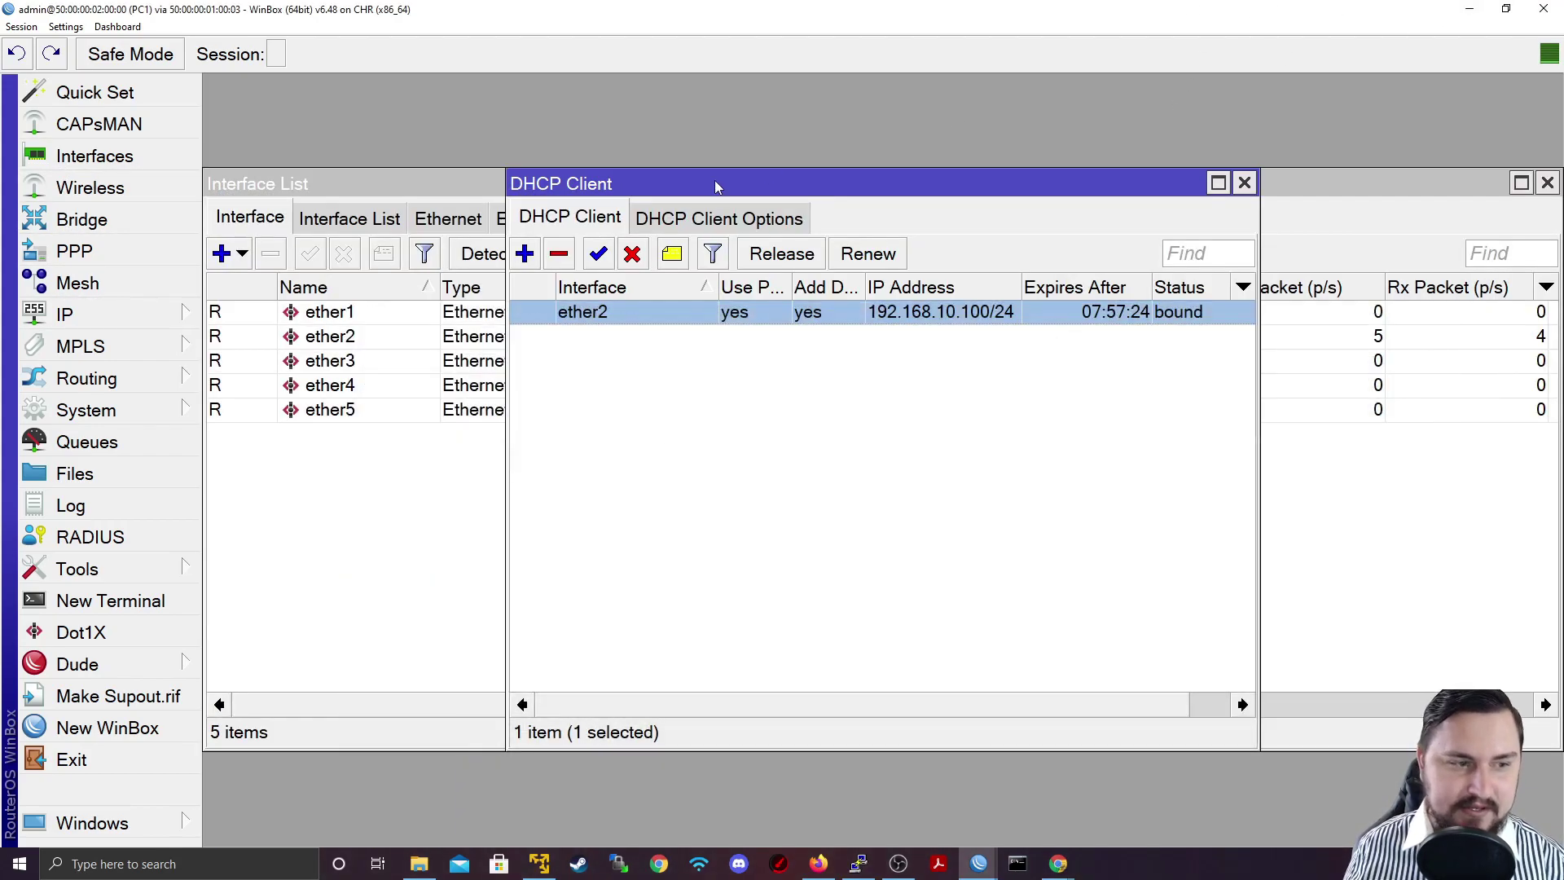
# - Close PC1's client and interface windows, start new relay1 on ether1, then minimise PC1's window
pyautogui.click(1243, 183)
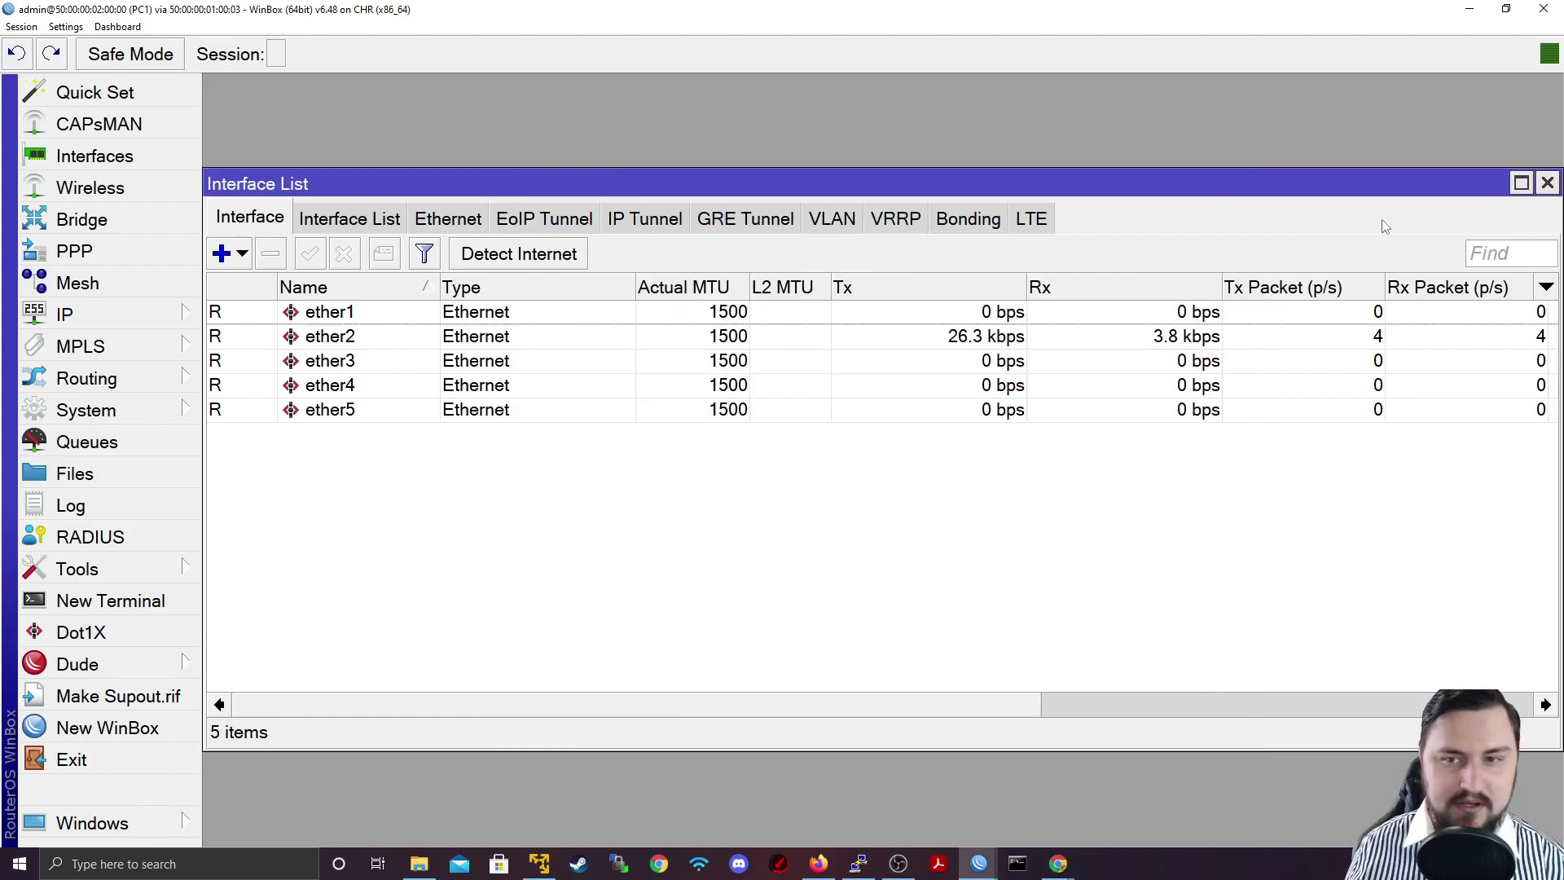
pyautogui.click(1547, 183)
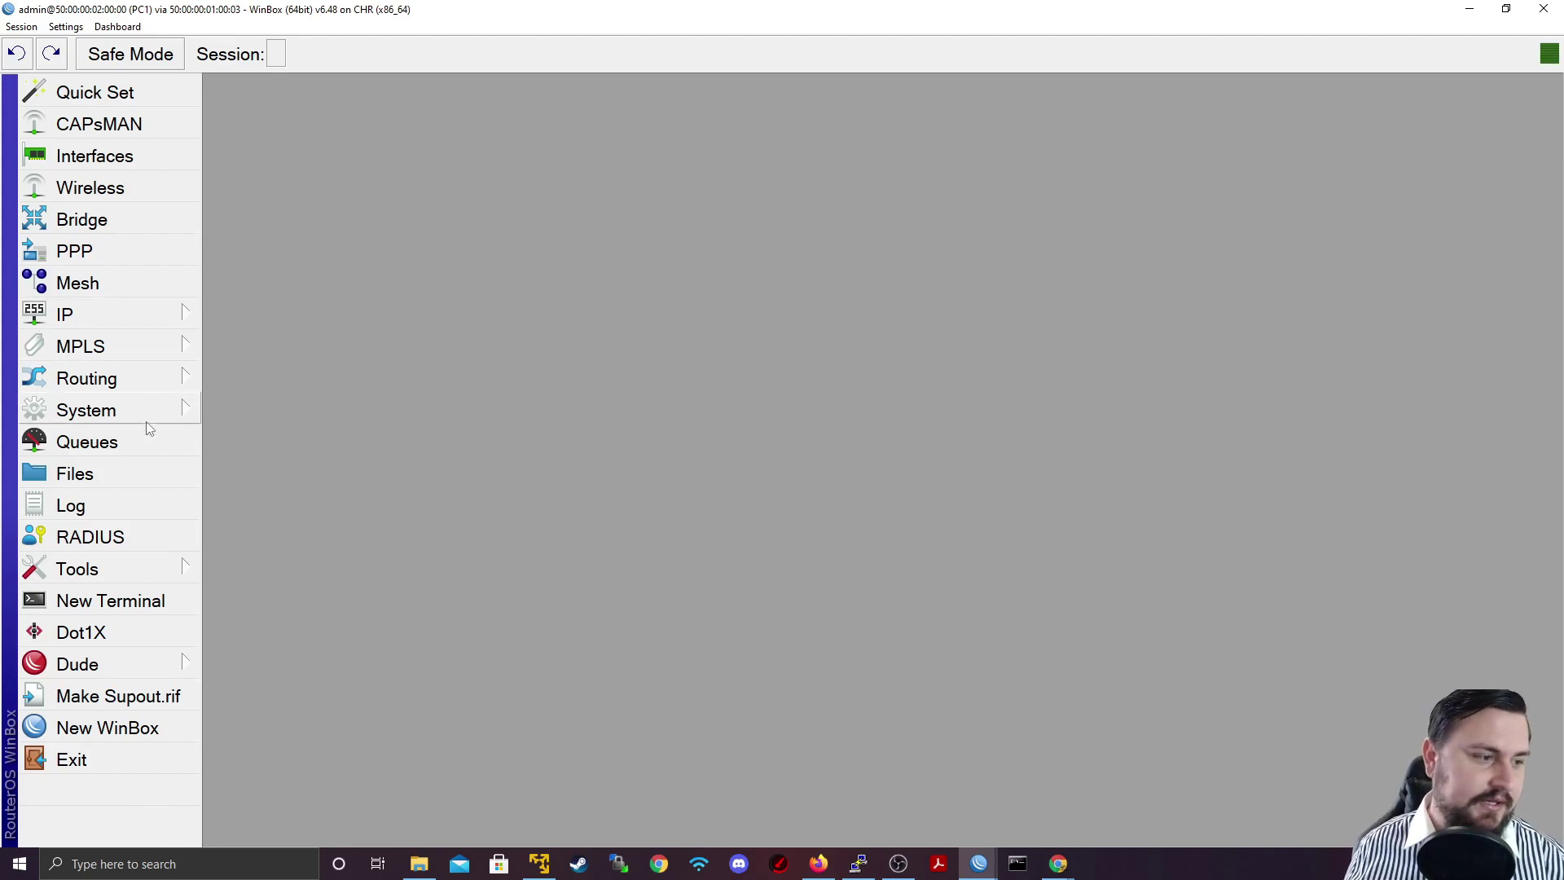
pyautogui.click(139, 314)
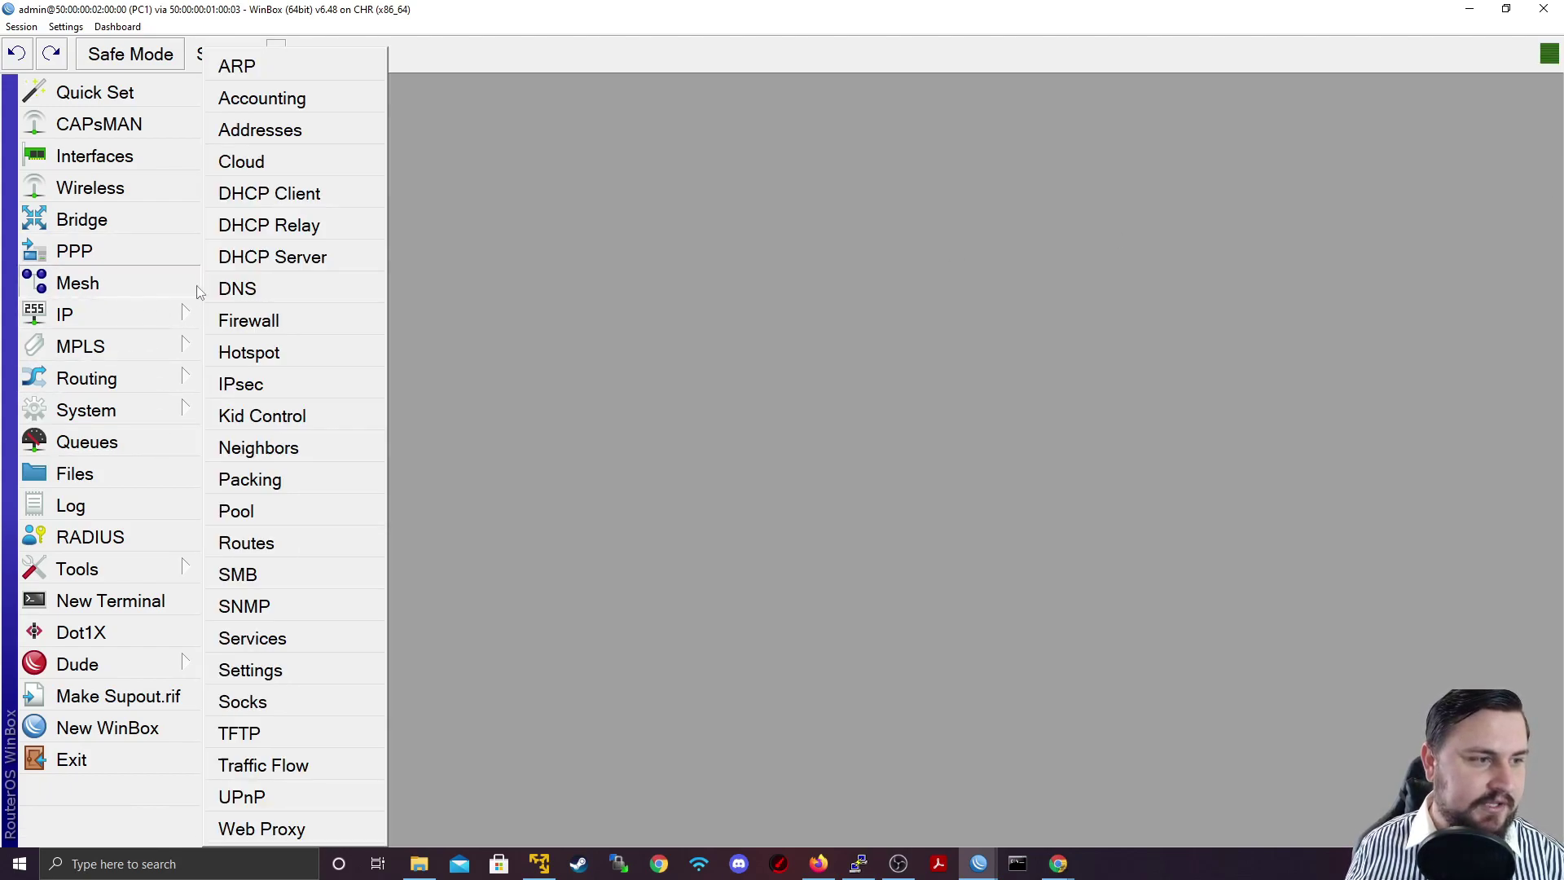
pyautogui.click(302, 226)
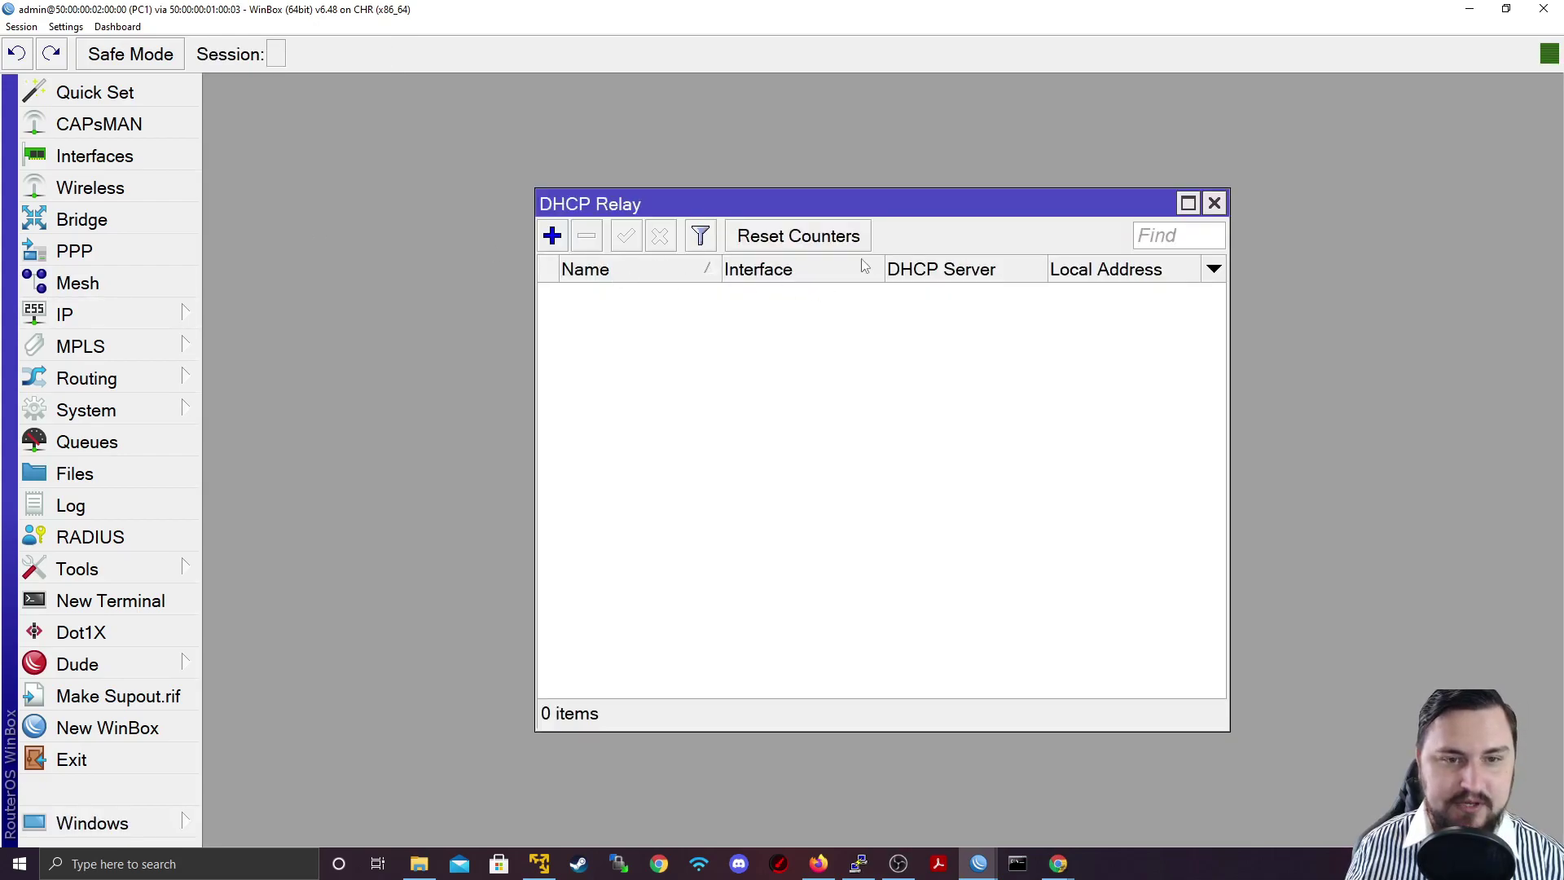
pyautogui.click(551, 236)
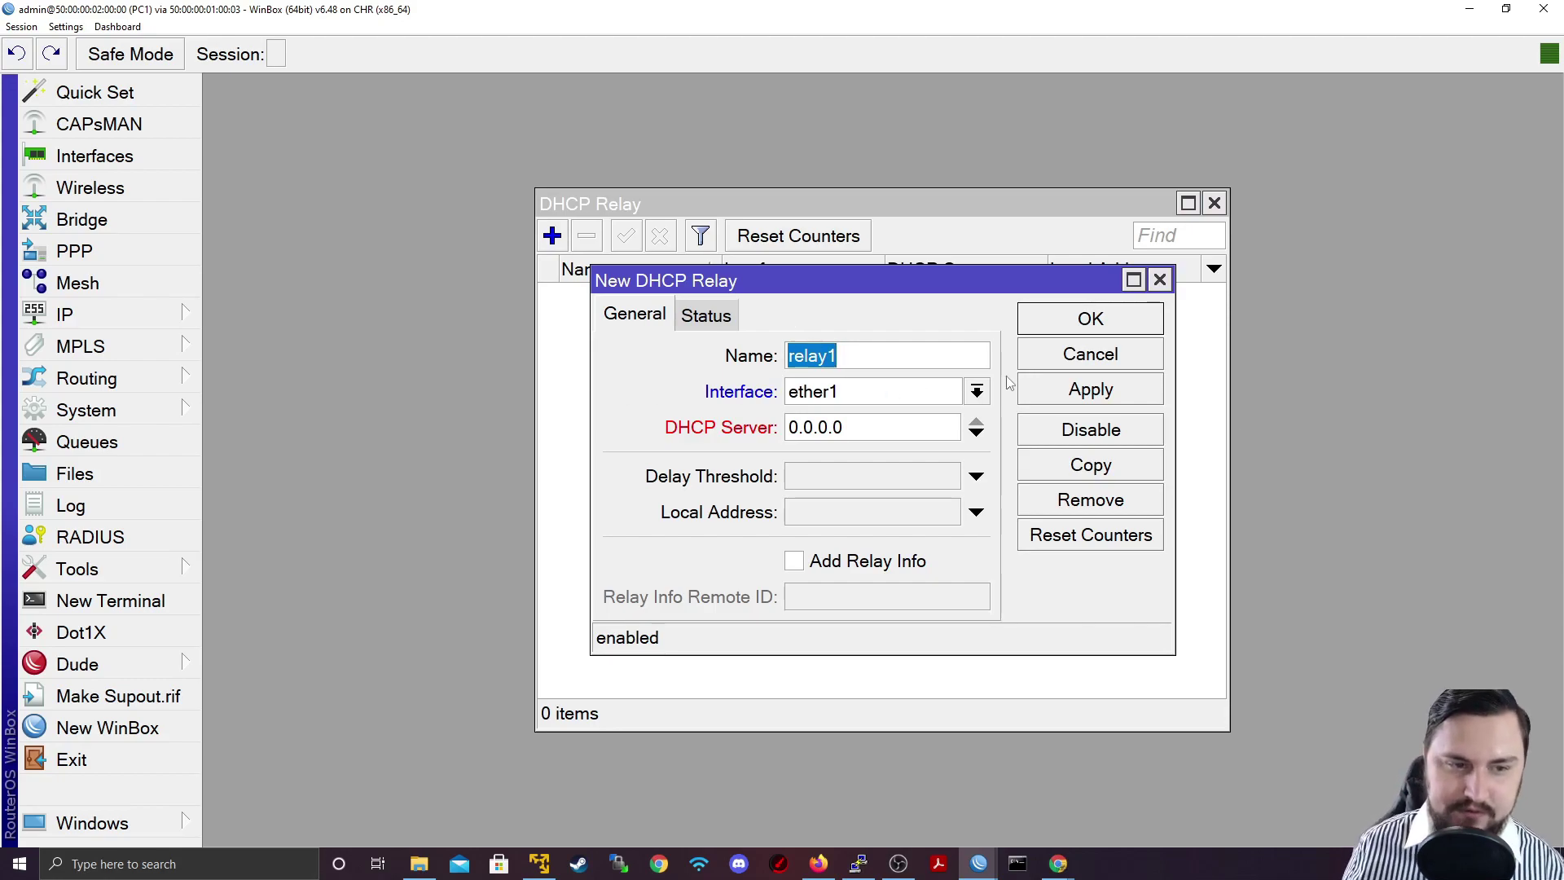
pyautogui.click(926, 398)
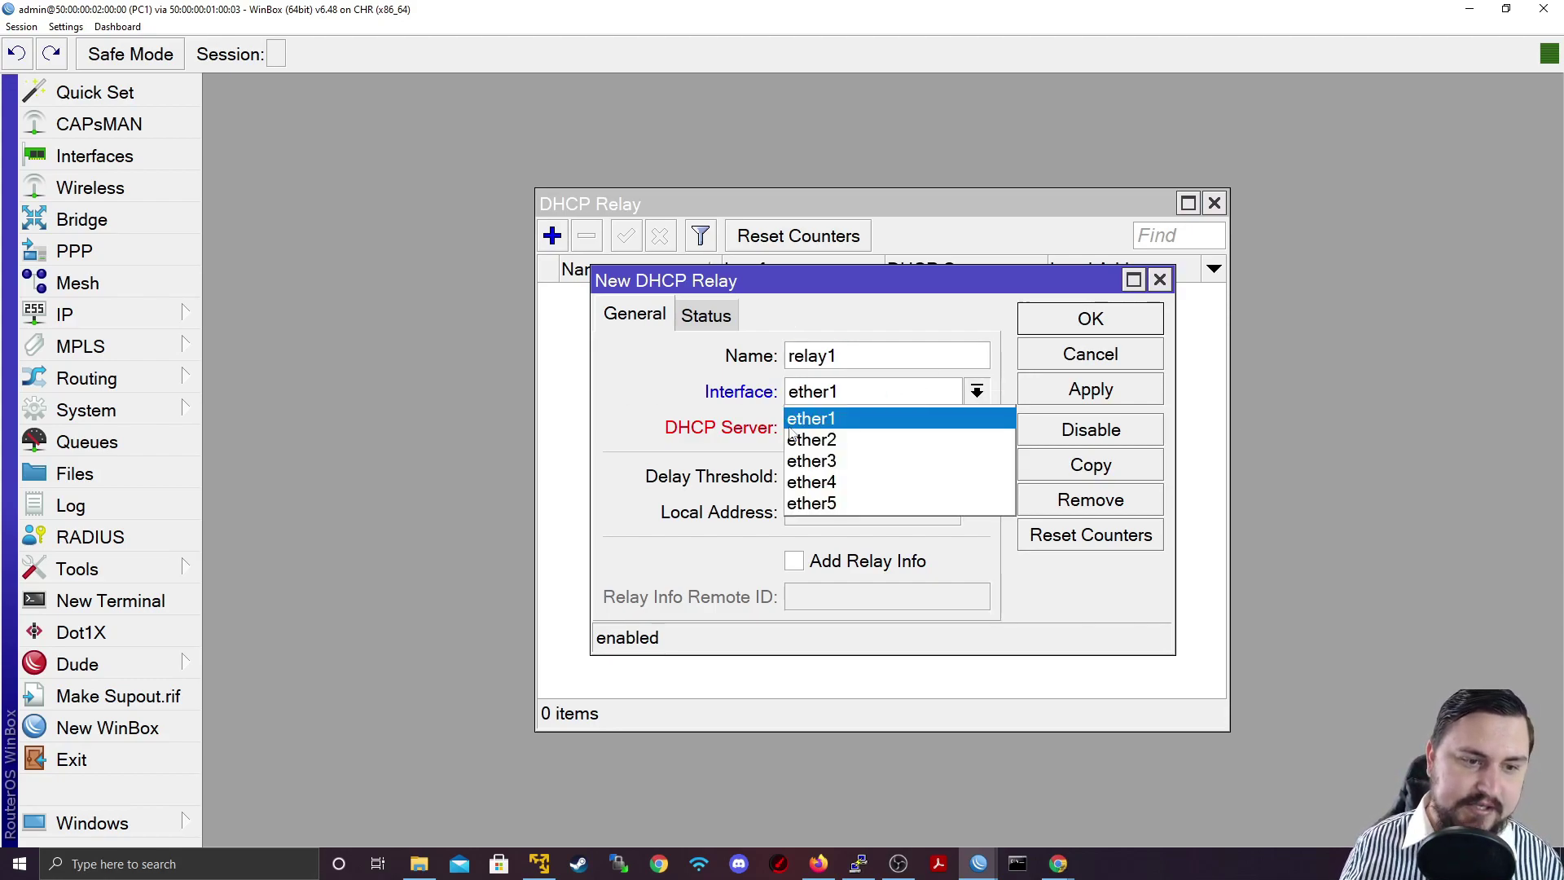
pyautogui.click(831, 418)
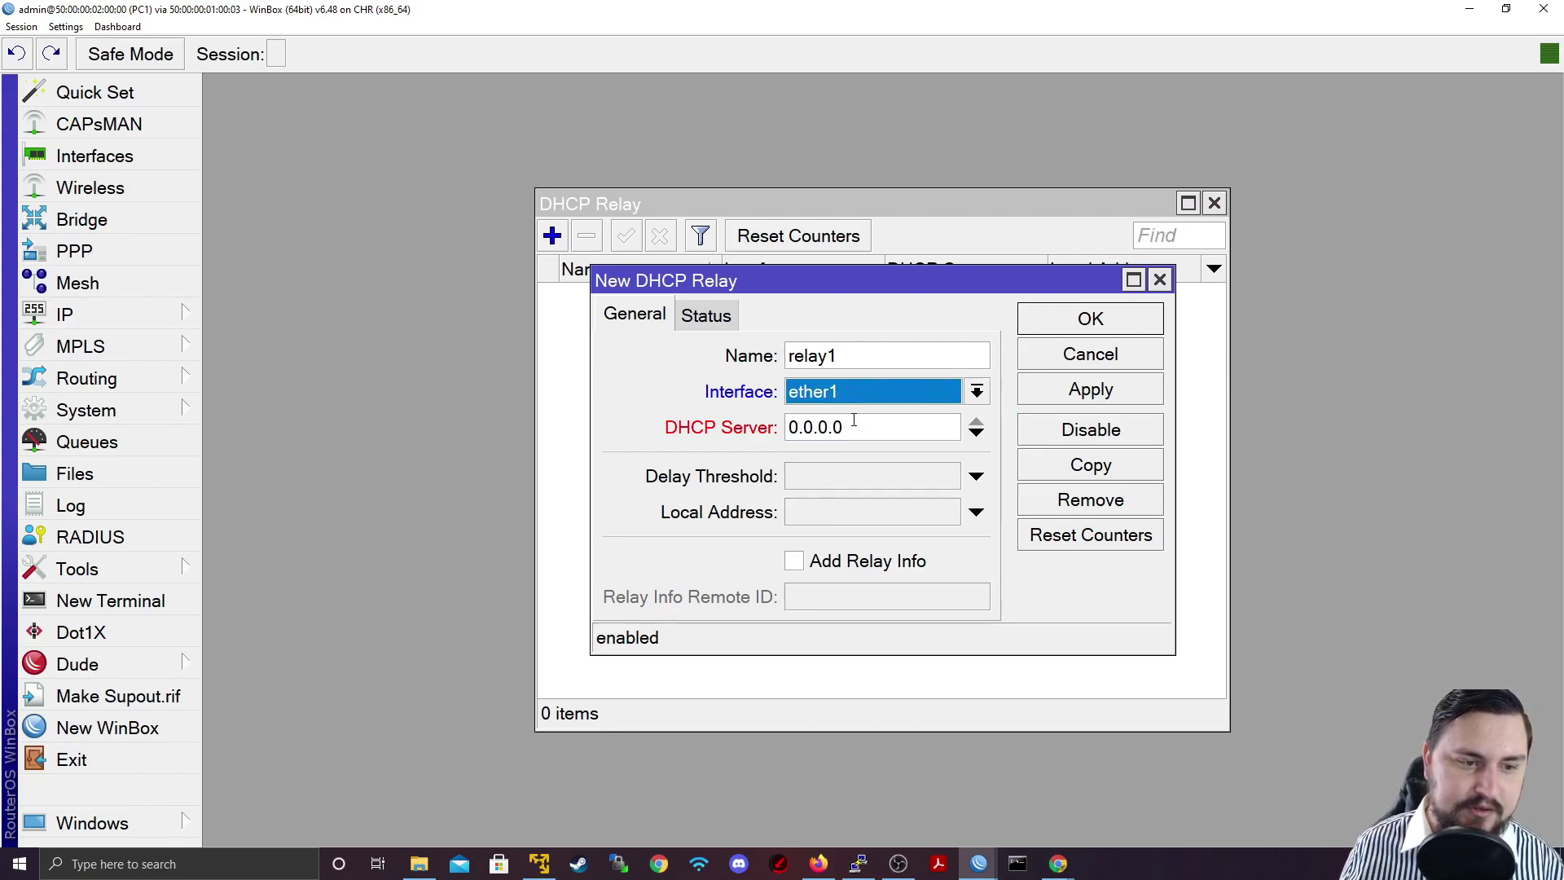
pyautogui.press('Tab')
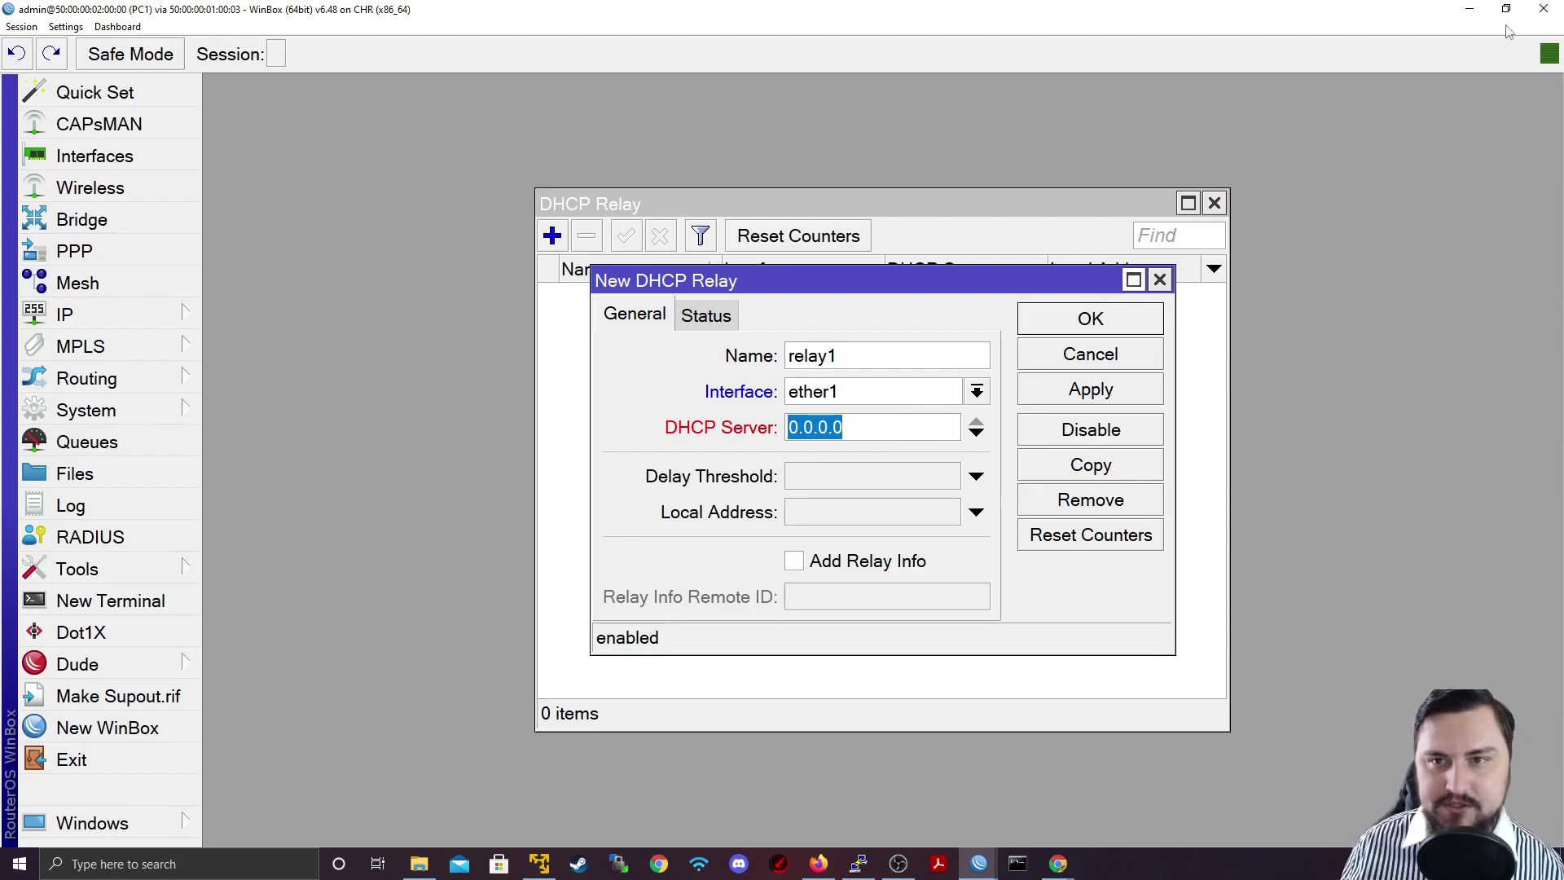
pyautogui.click(1470, 8)
# - Minimise R1's WinBox to reveal the EVE-NG topology with ISP, R1, PC1 and PC2
pyautogui.click(1470, 9)
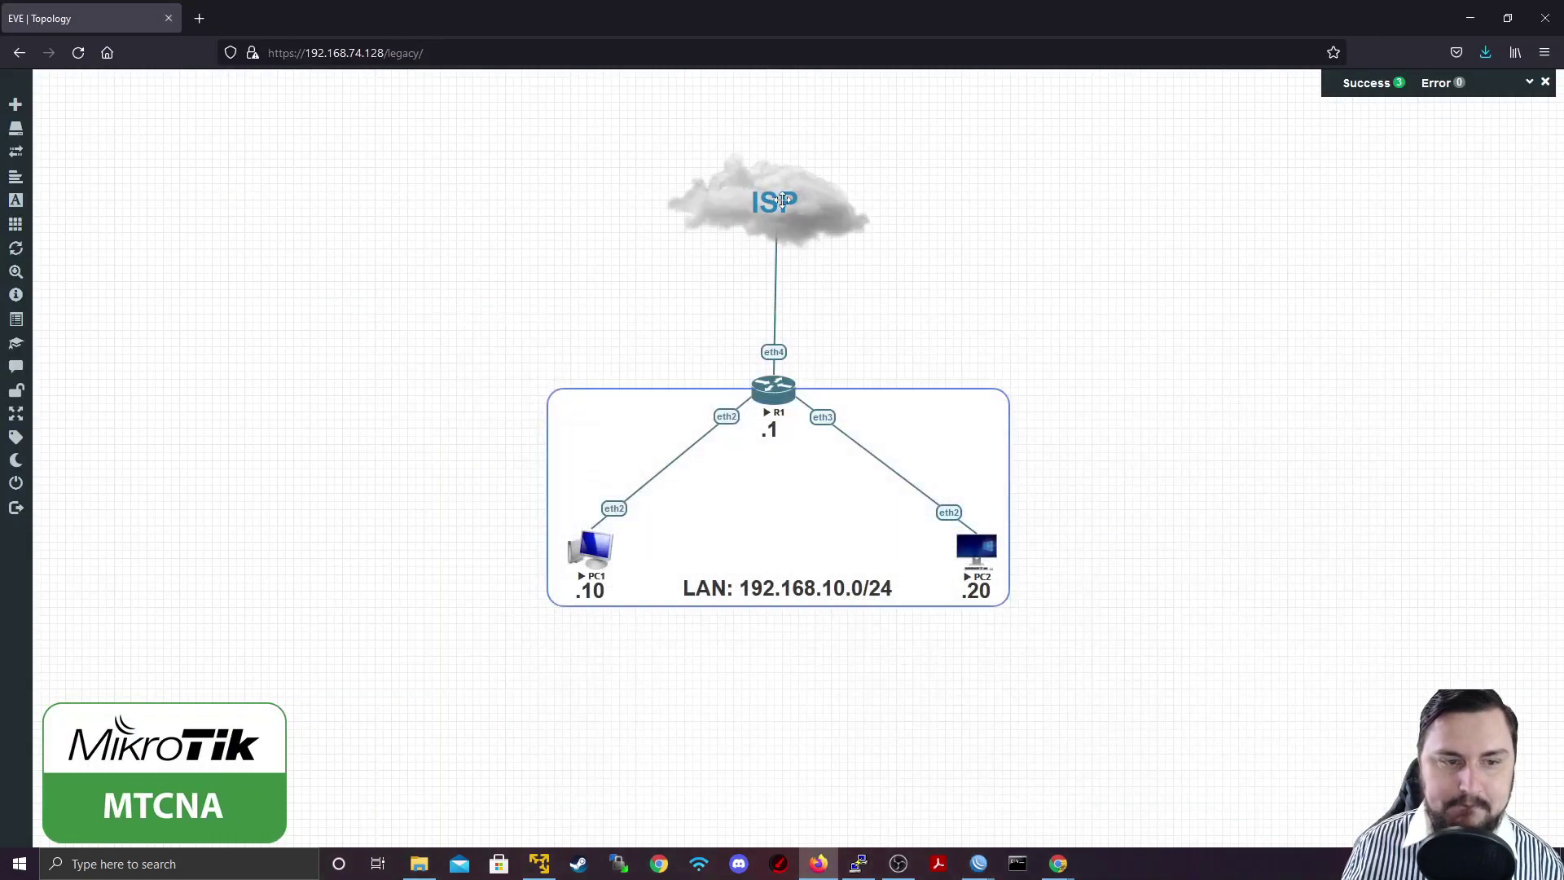